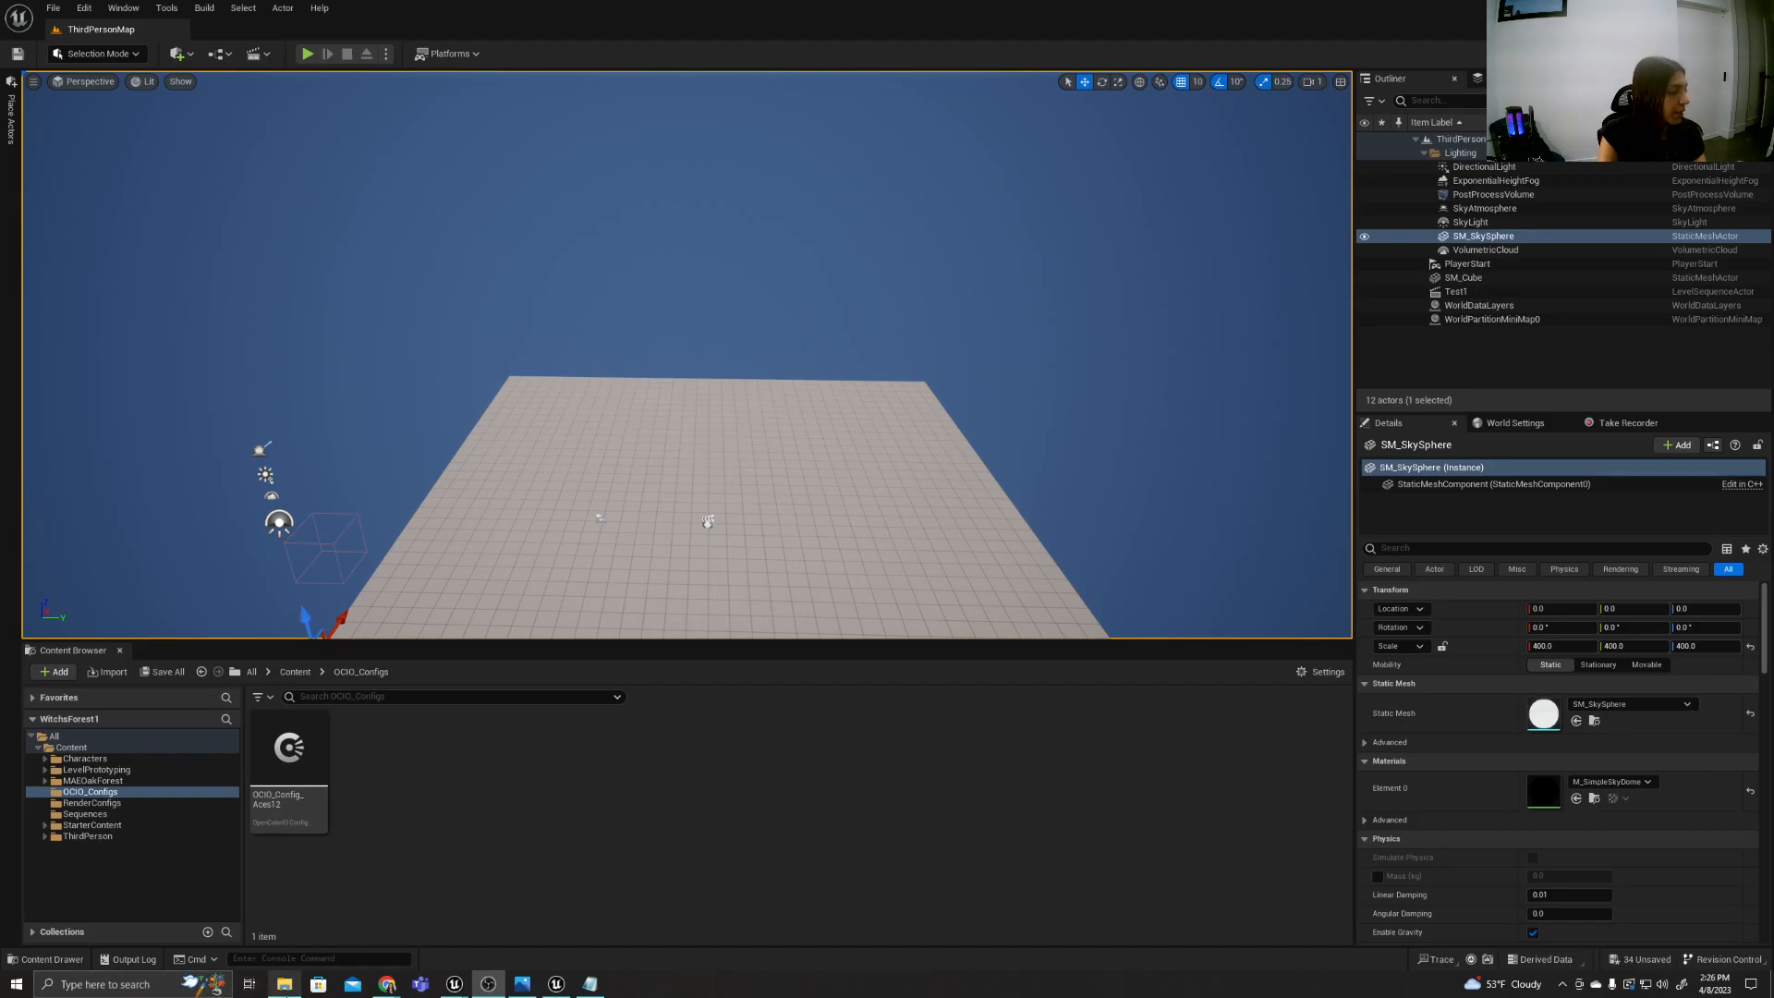
Open the UnrealInspo folder in File Explorer and browse the mysterious tree house concept images at full size.
left_click(280, 988)
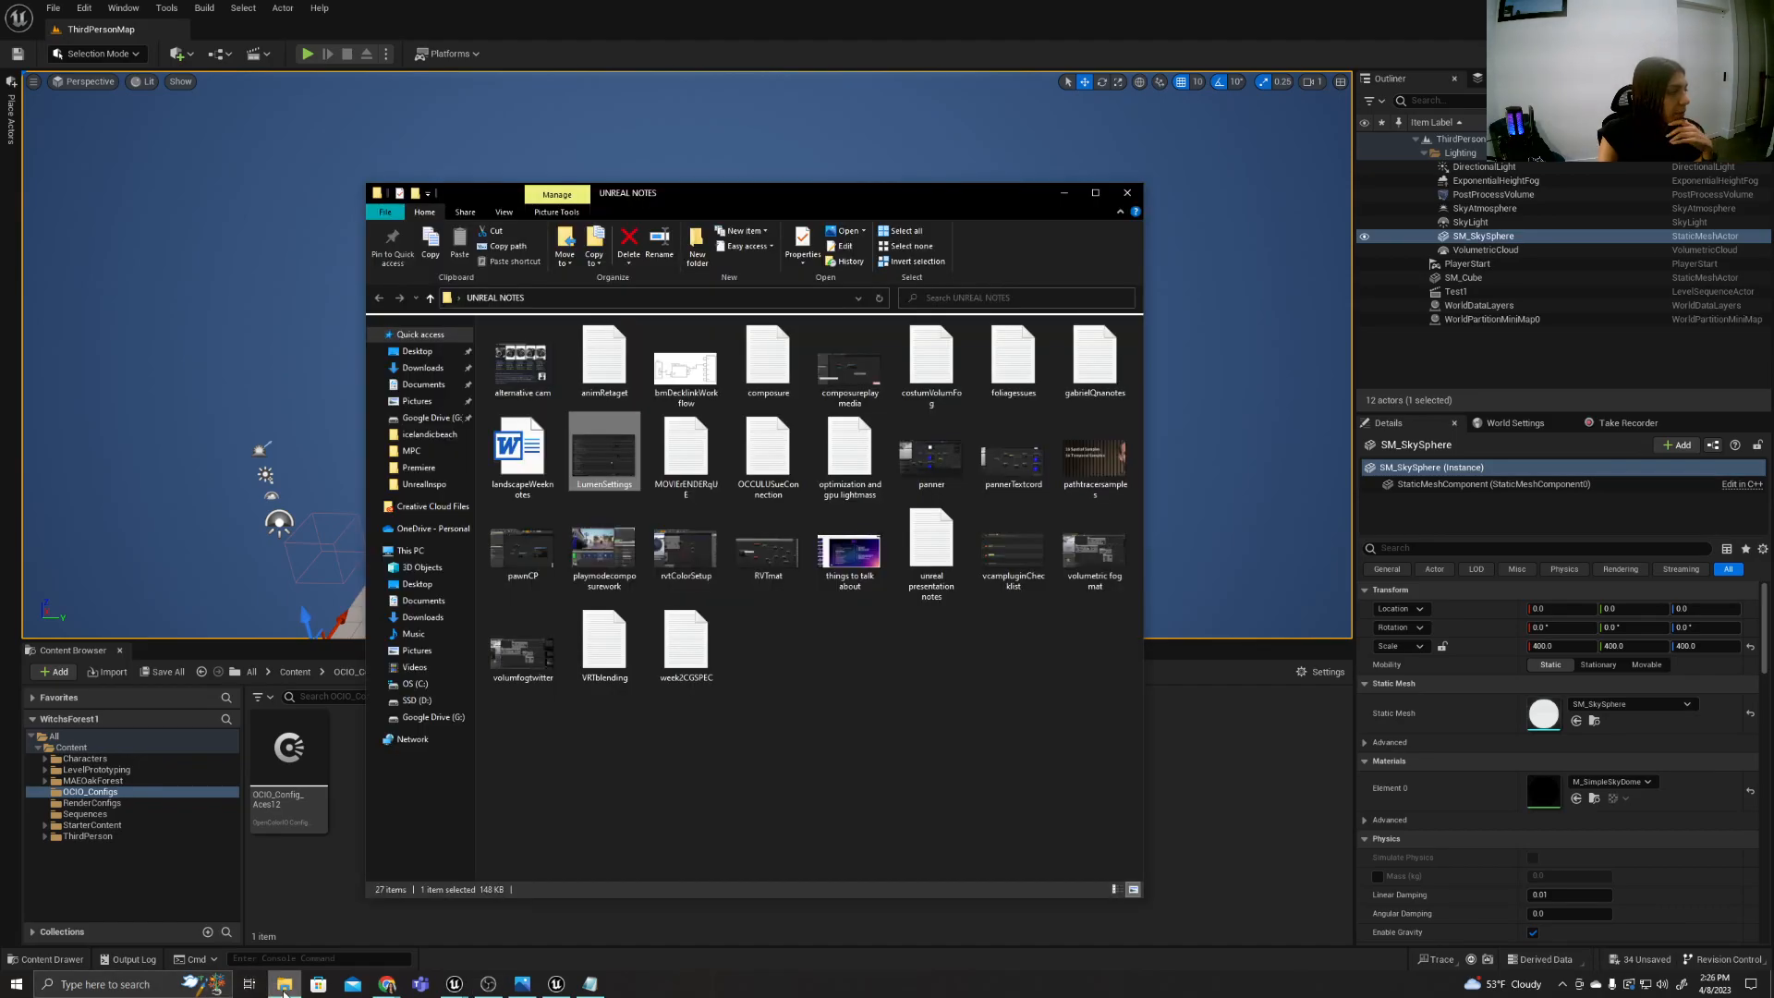
left_click(424, 484)
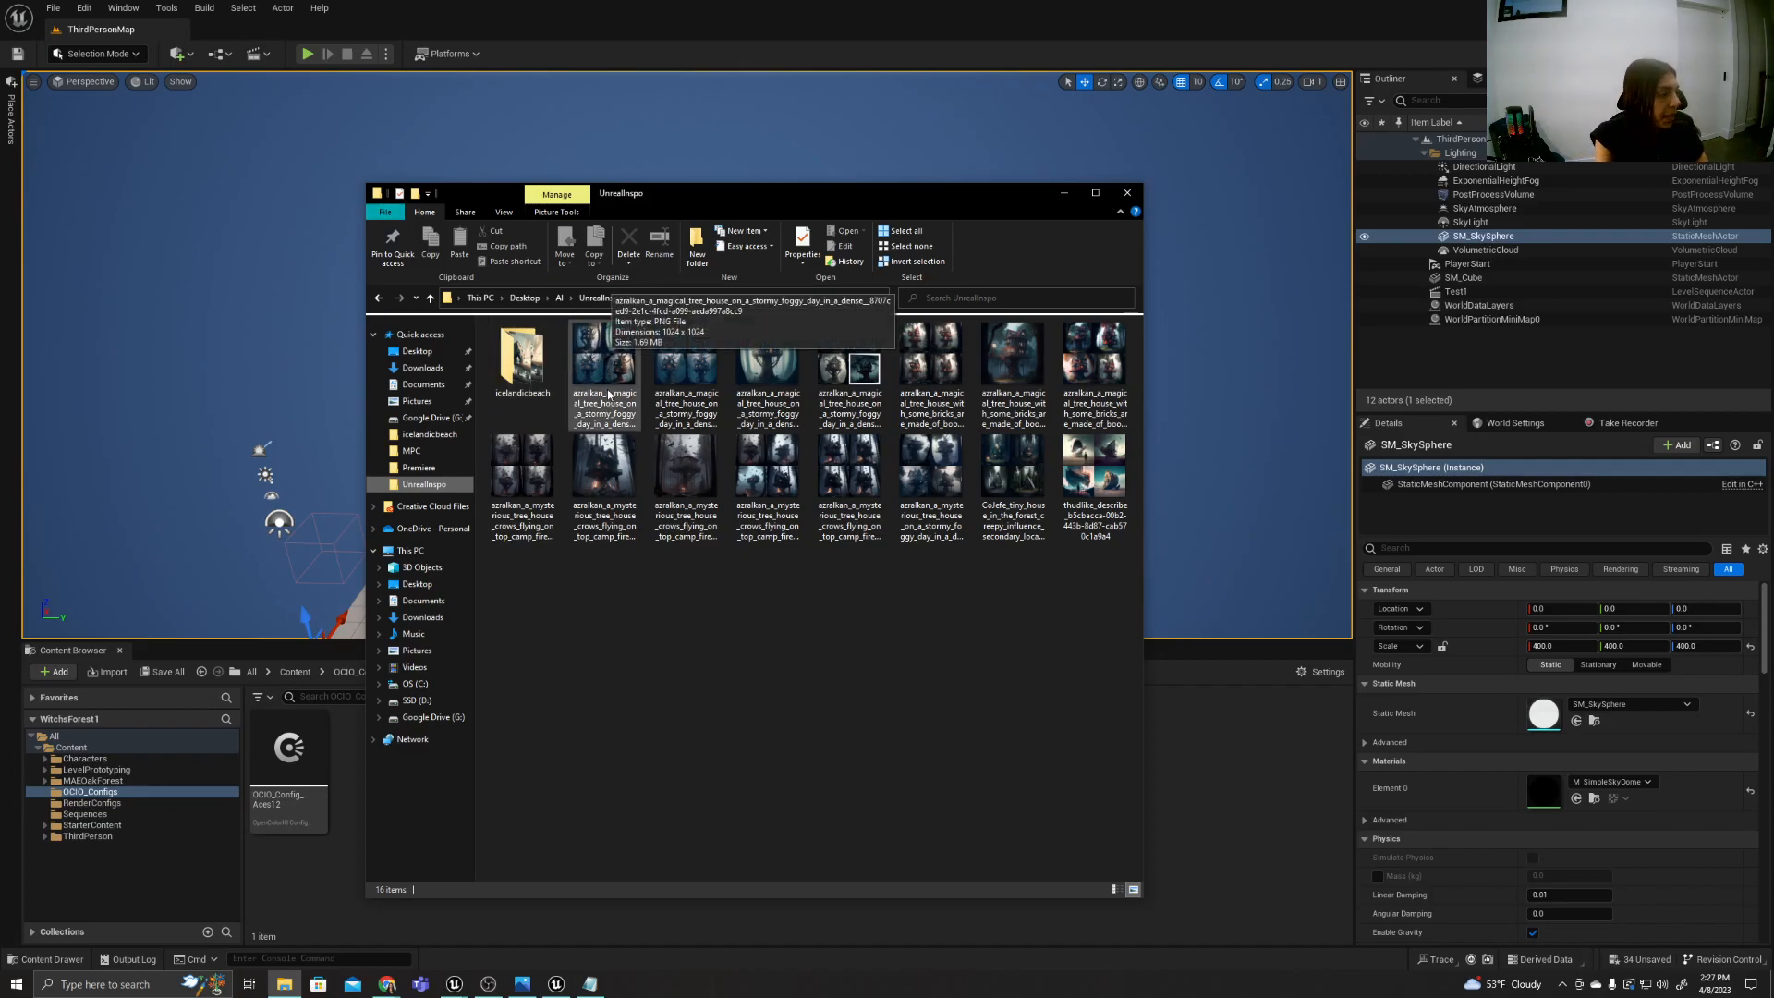
left_click(617, 473)
double_click(619, 472)
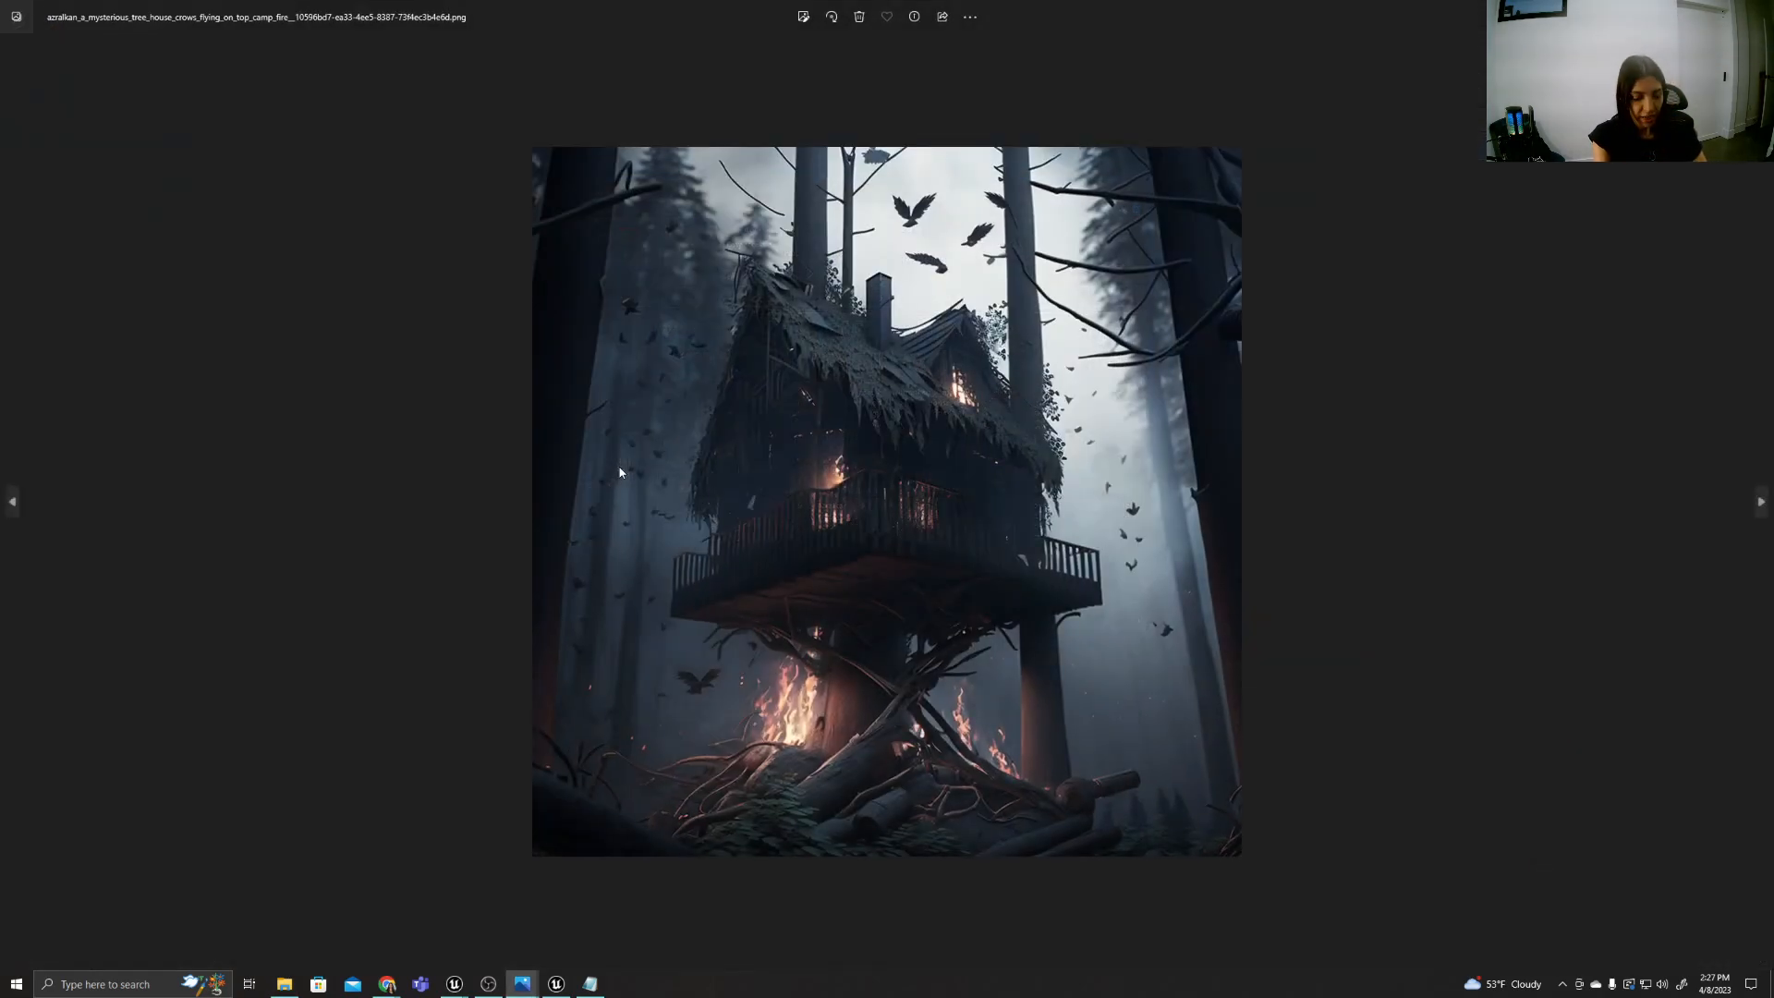
key("Right")
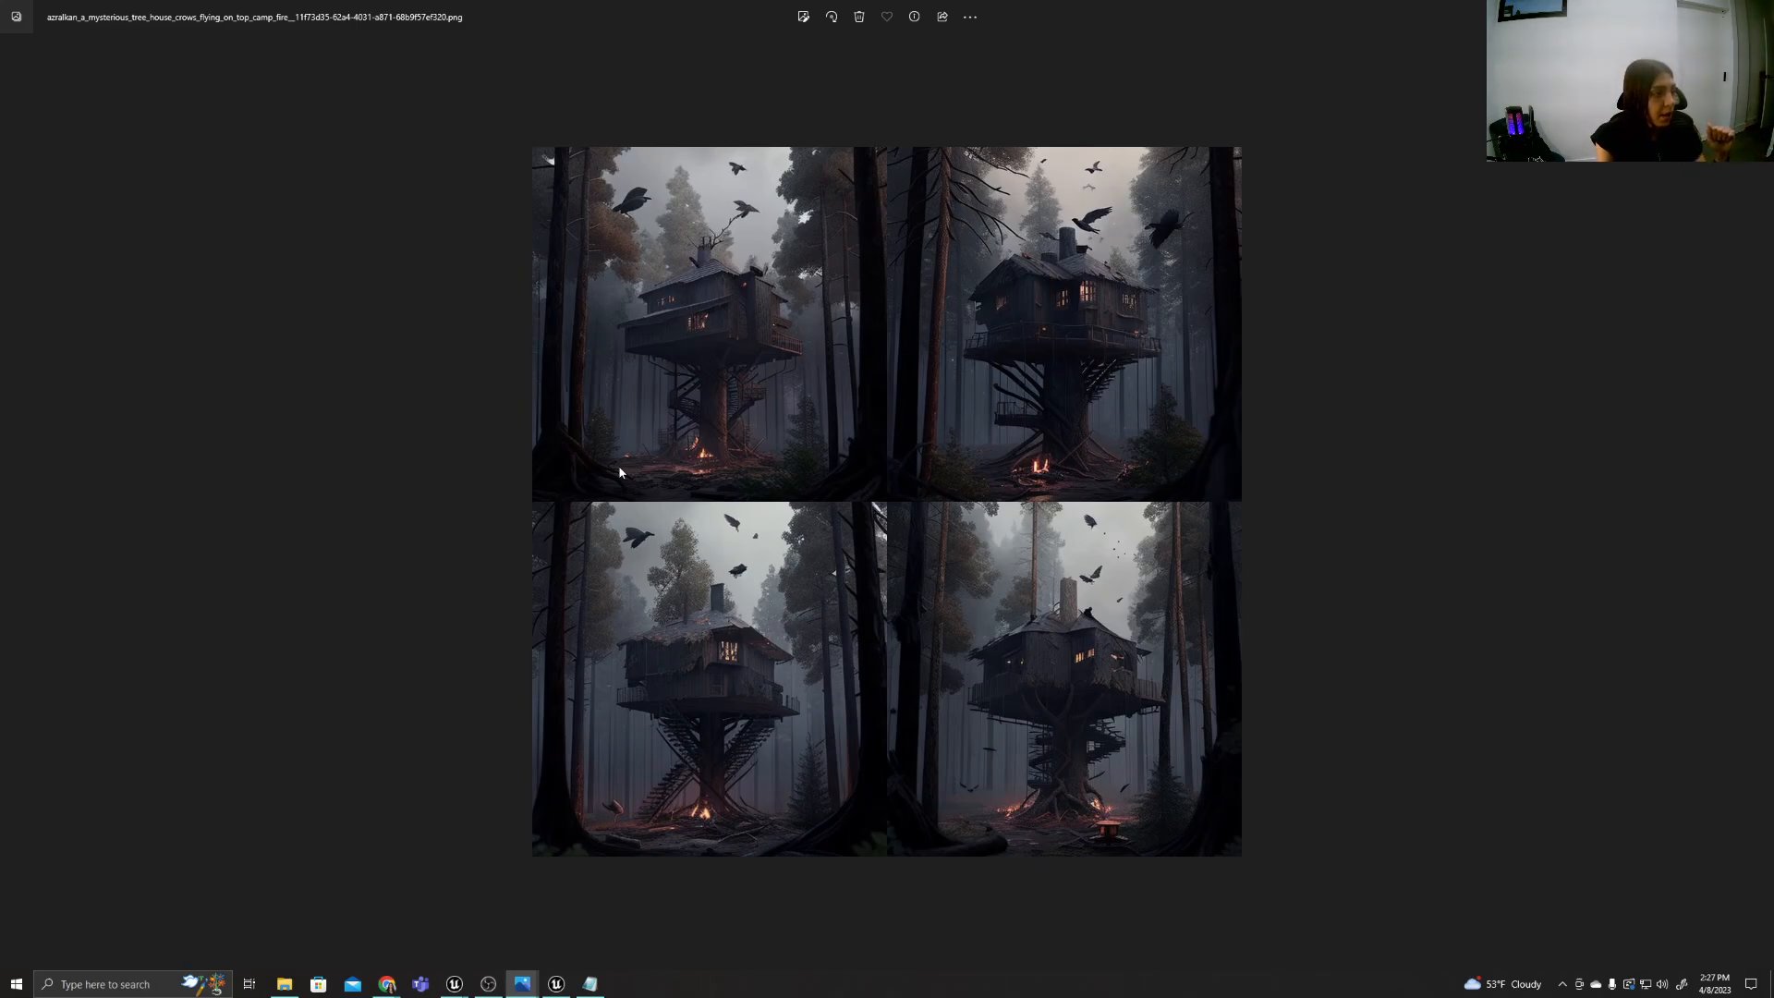
key("Right")
key("Right")
key("Right")
key("Right")
key("Right")
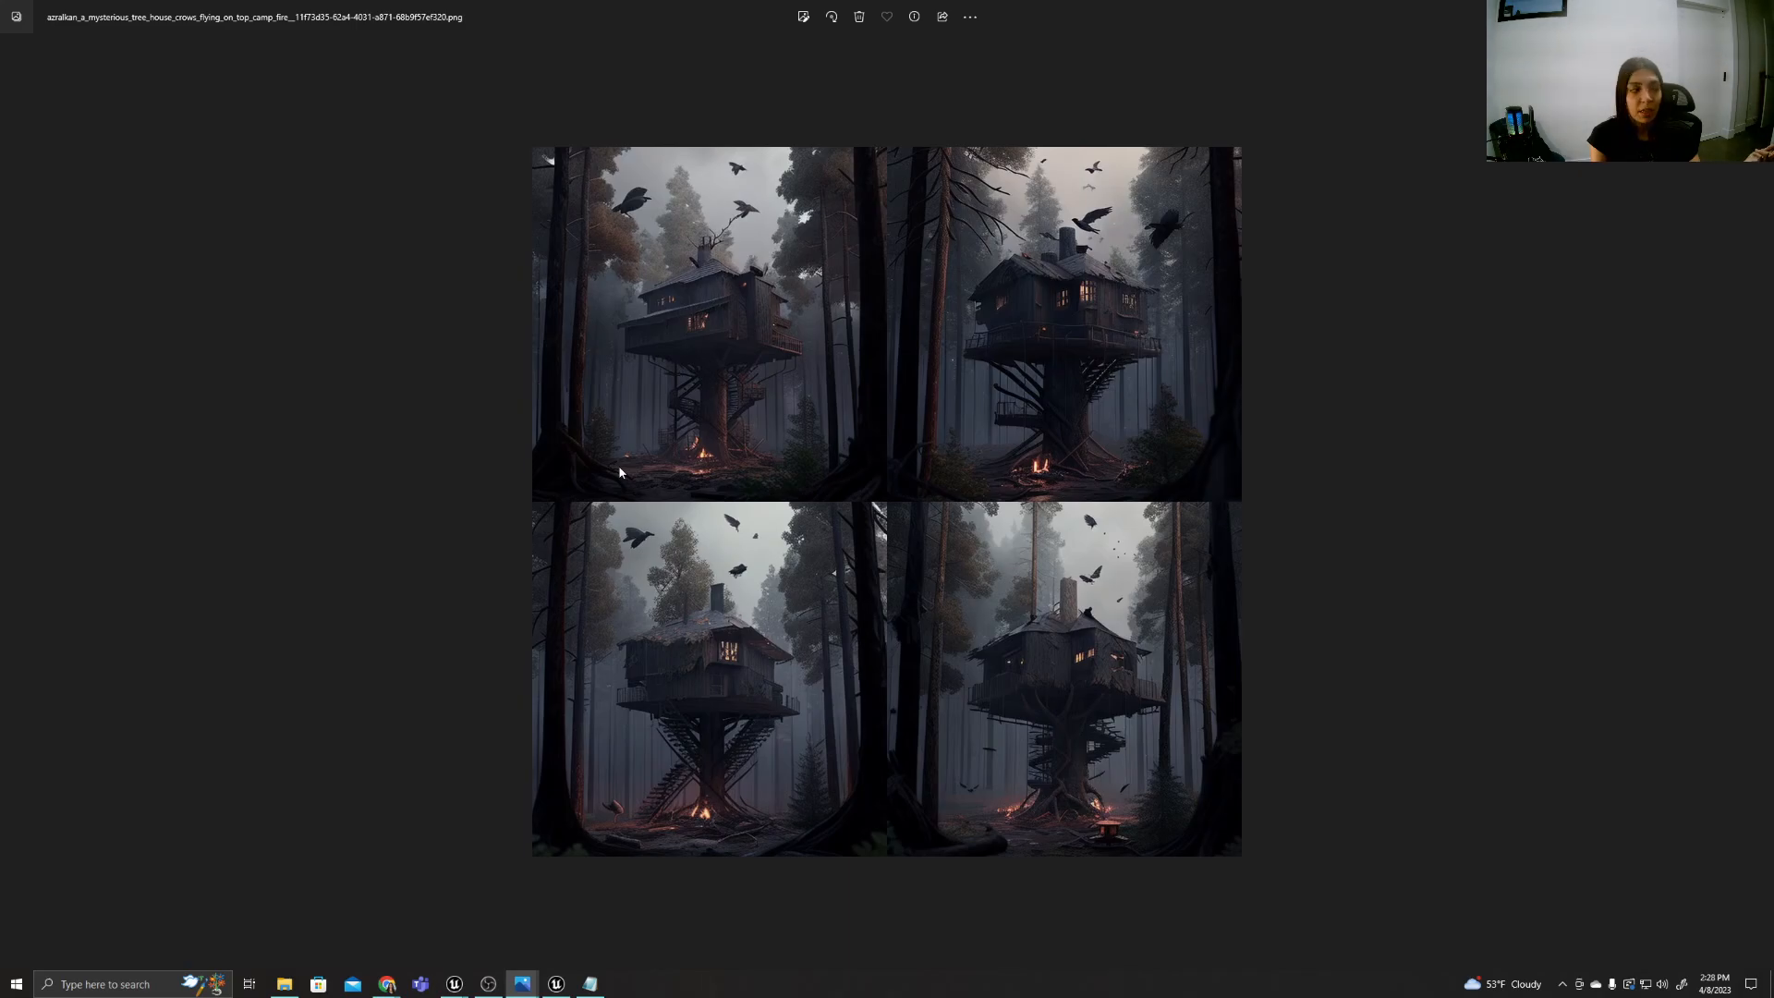
Open the icelandicbeach folder inside UnrealInspo and look through its rock house concept images.
left_click(285, 984)
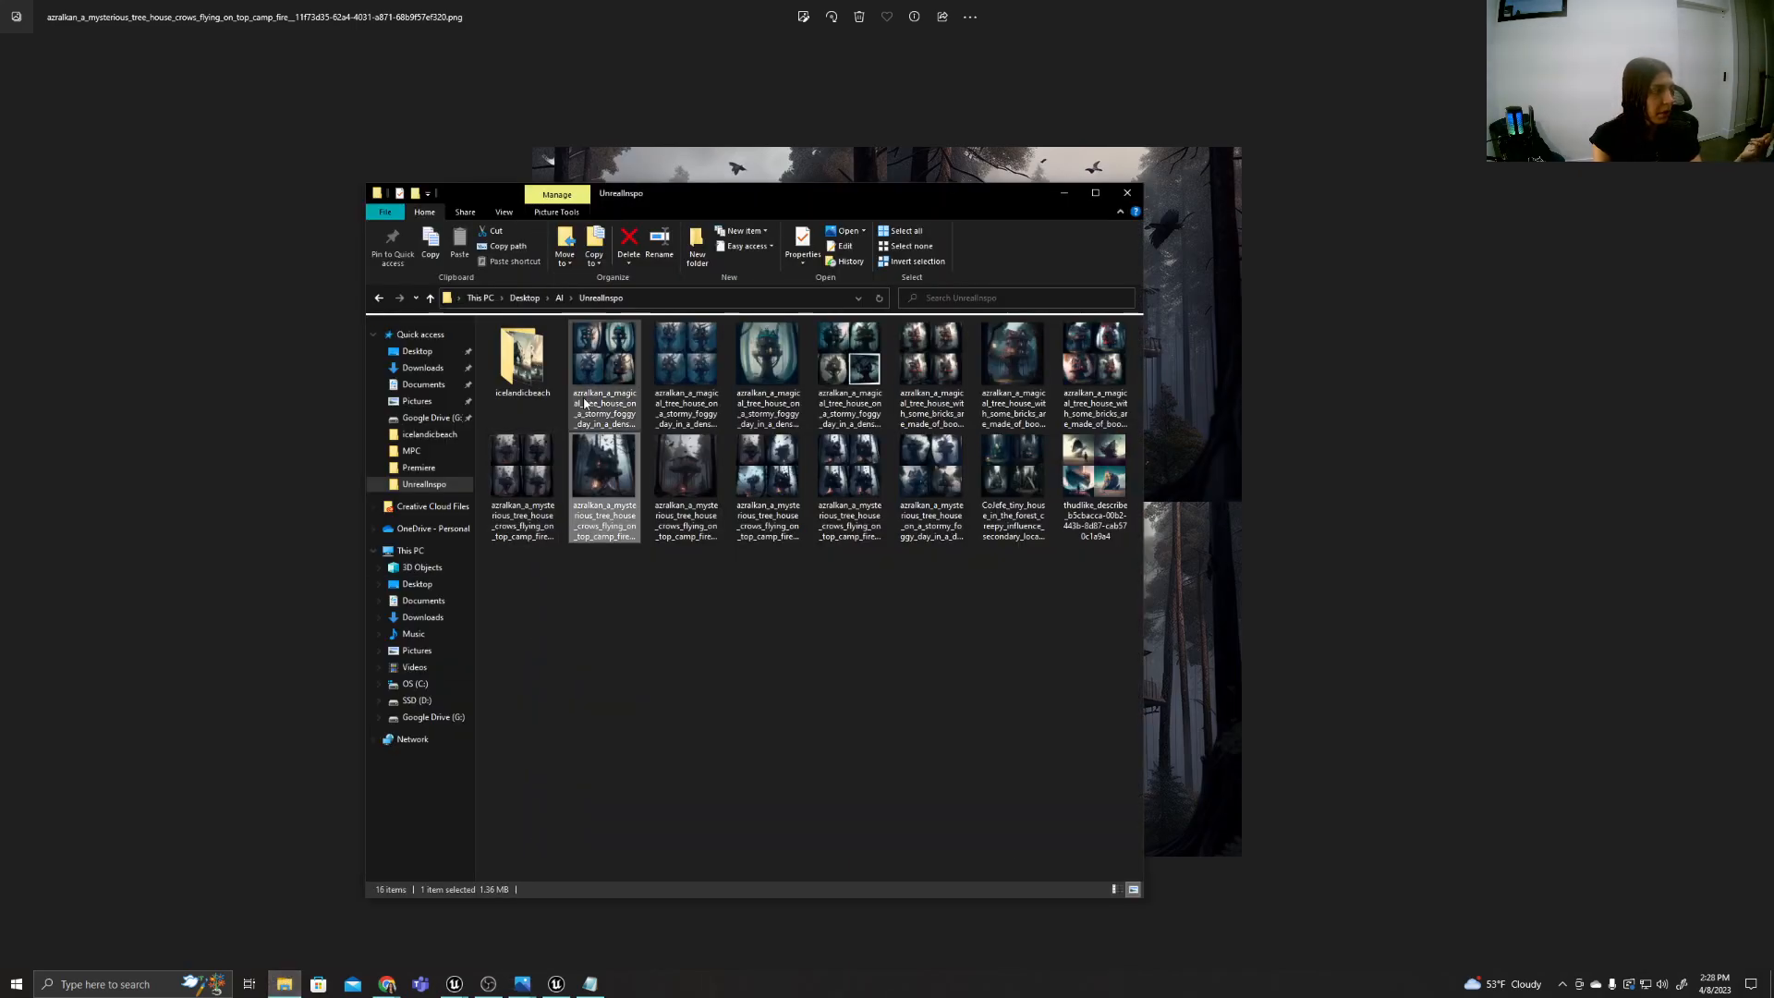
double_click(531, 365)
left_click(542, 354)
double_click(541, 353)
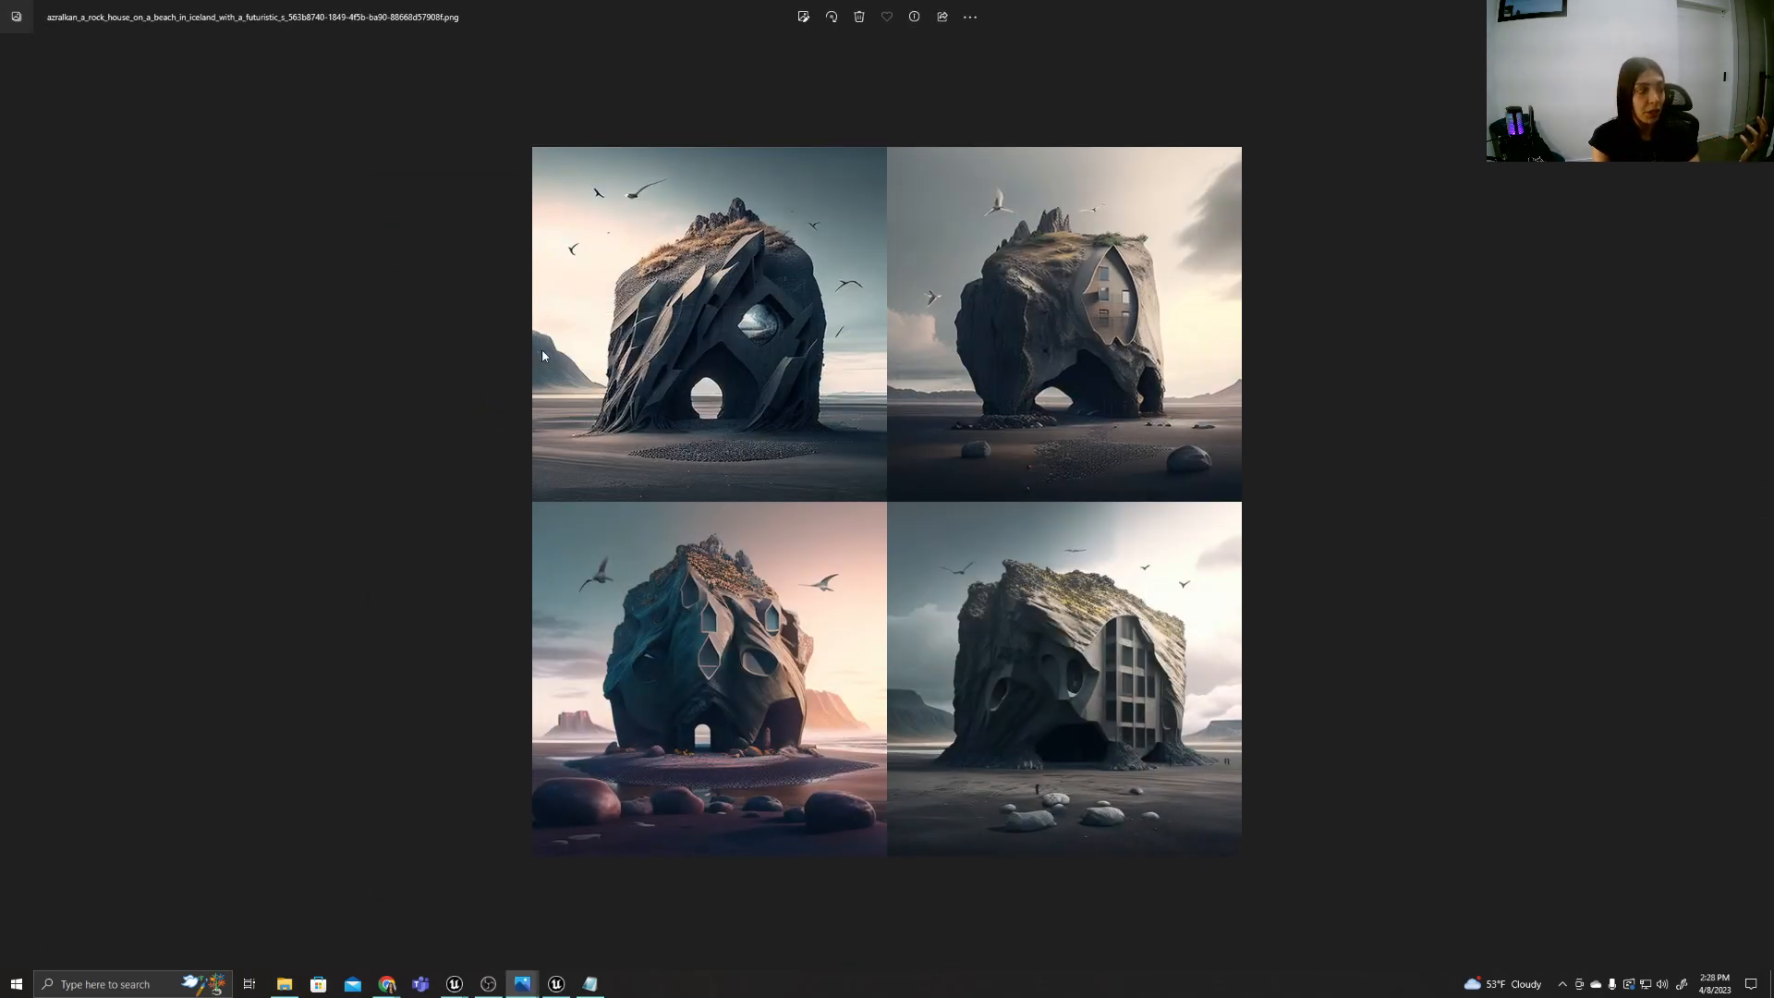
key("Right")
key("Right")
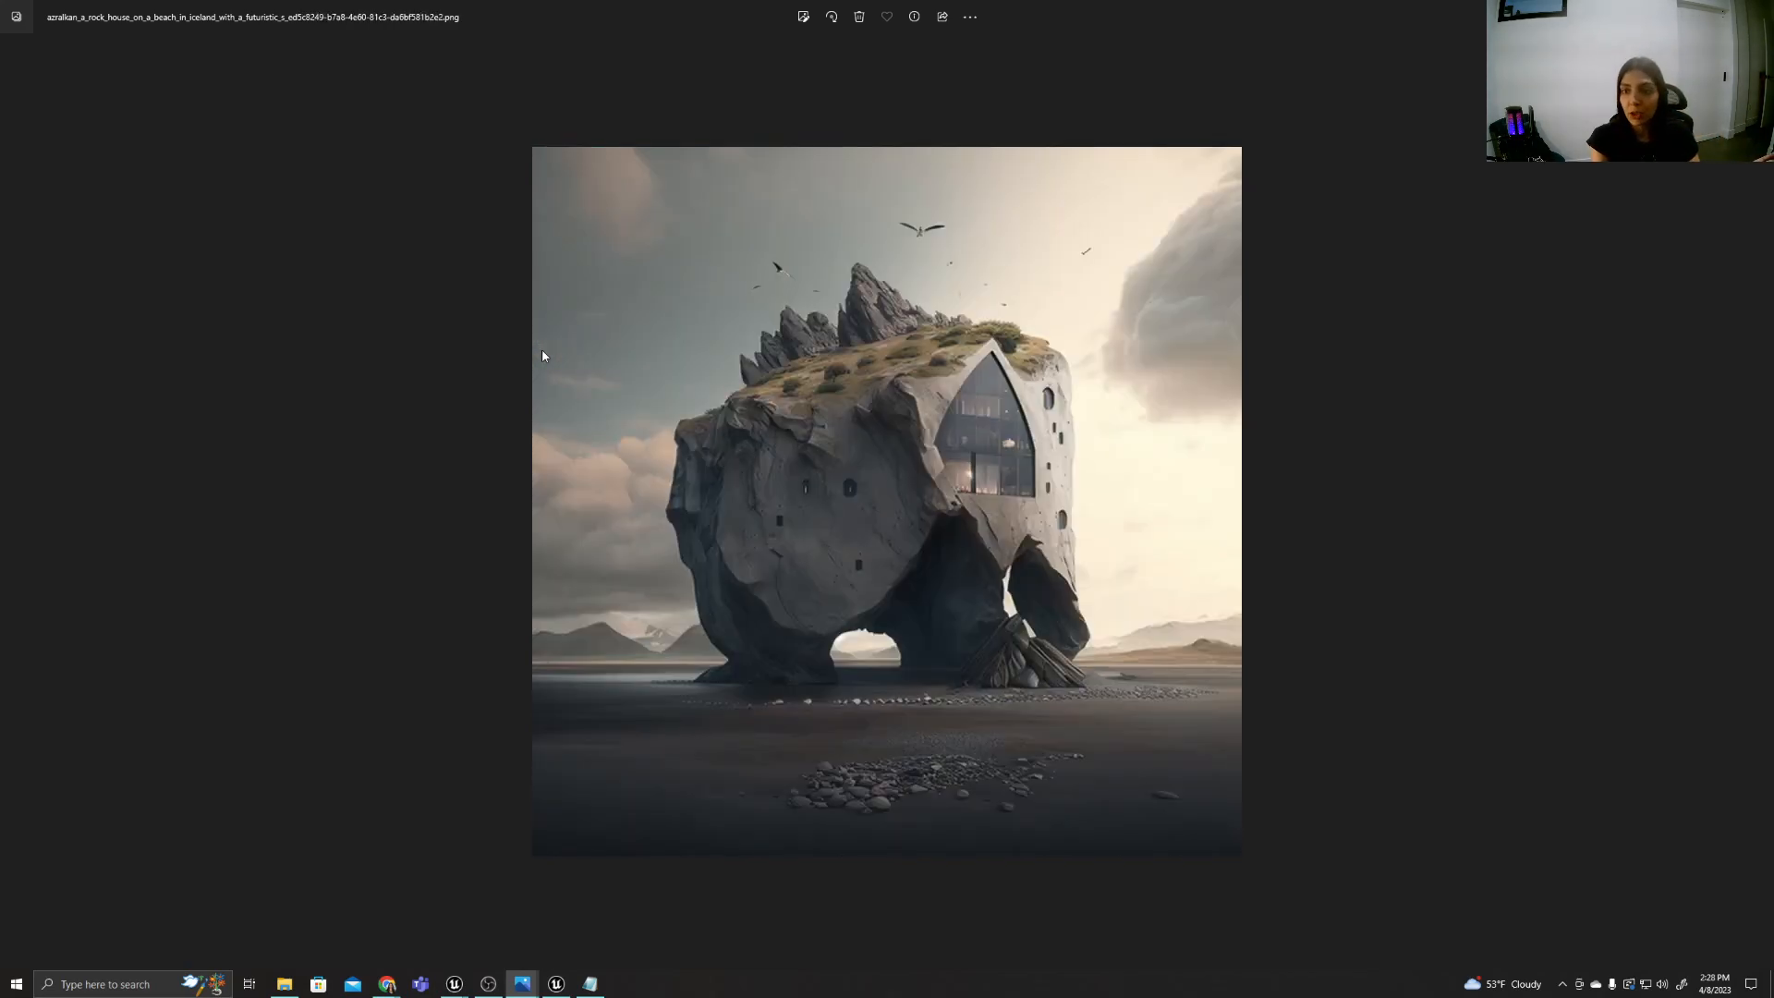
key("Right")
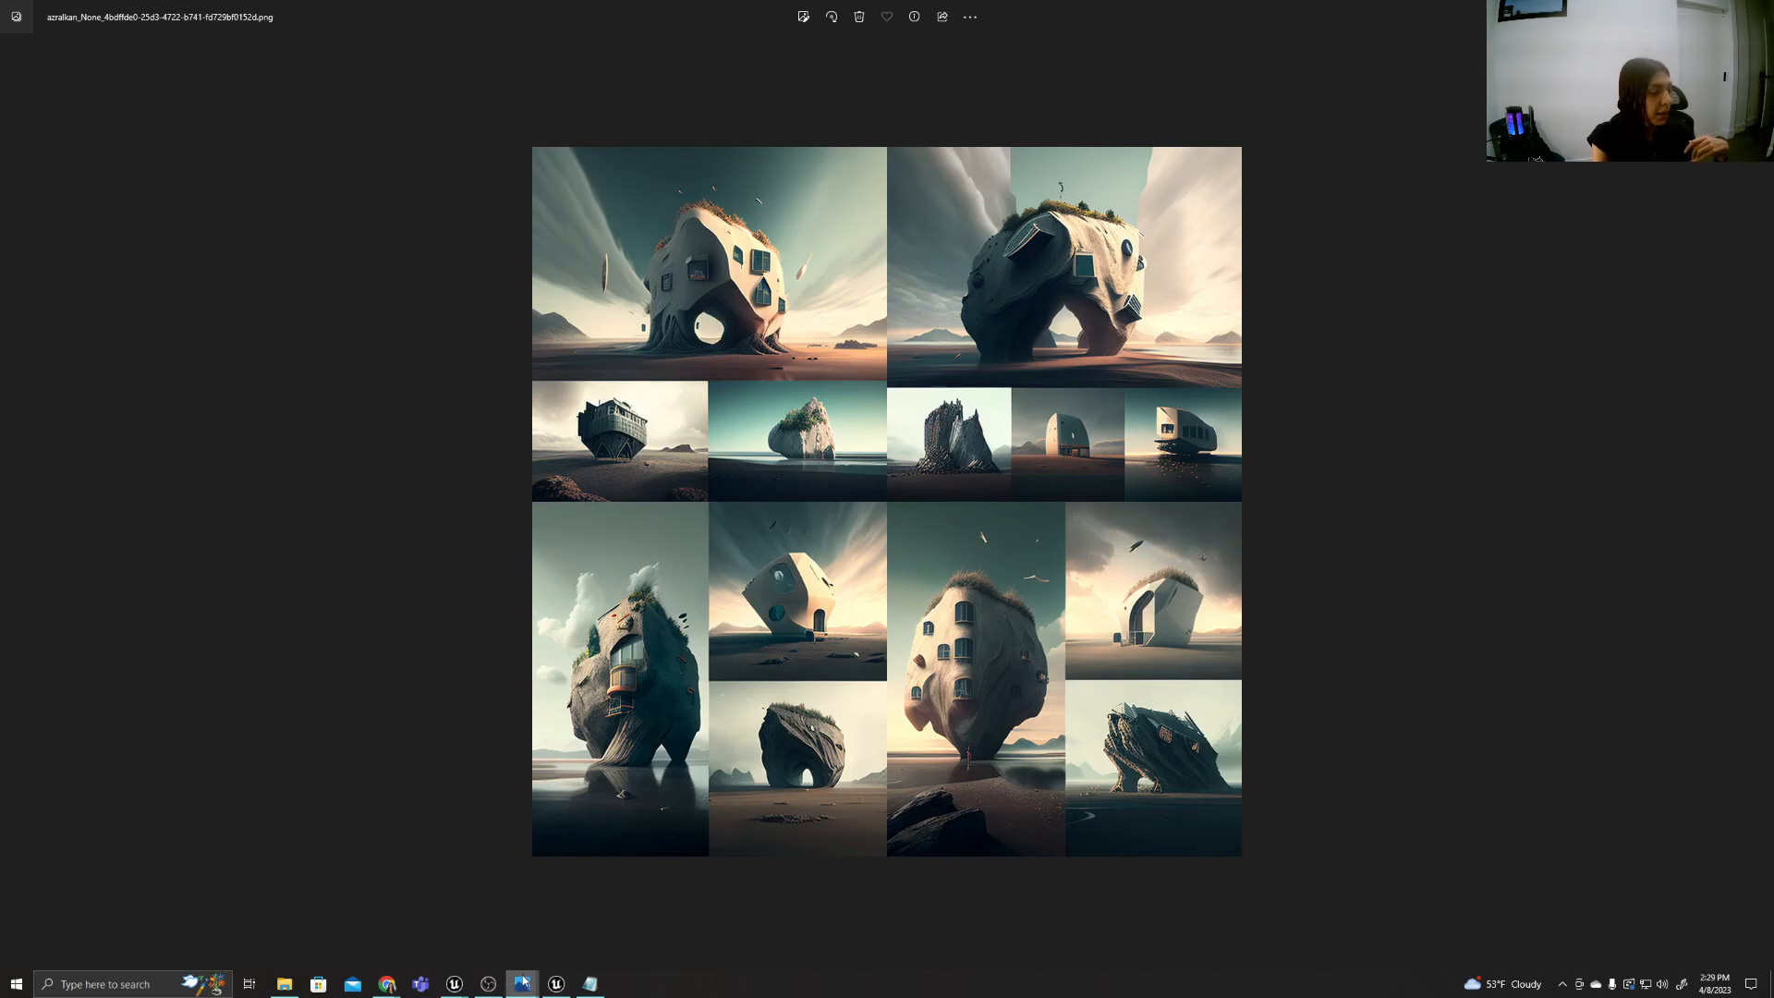
Bring back the four-panel tree house image and open the project plan in Notepad.
mouse_move(523, 979)
left_click(519, 901)
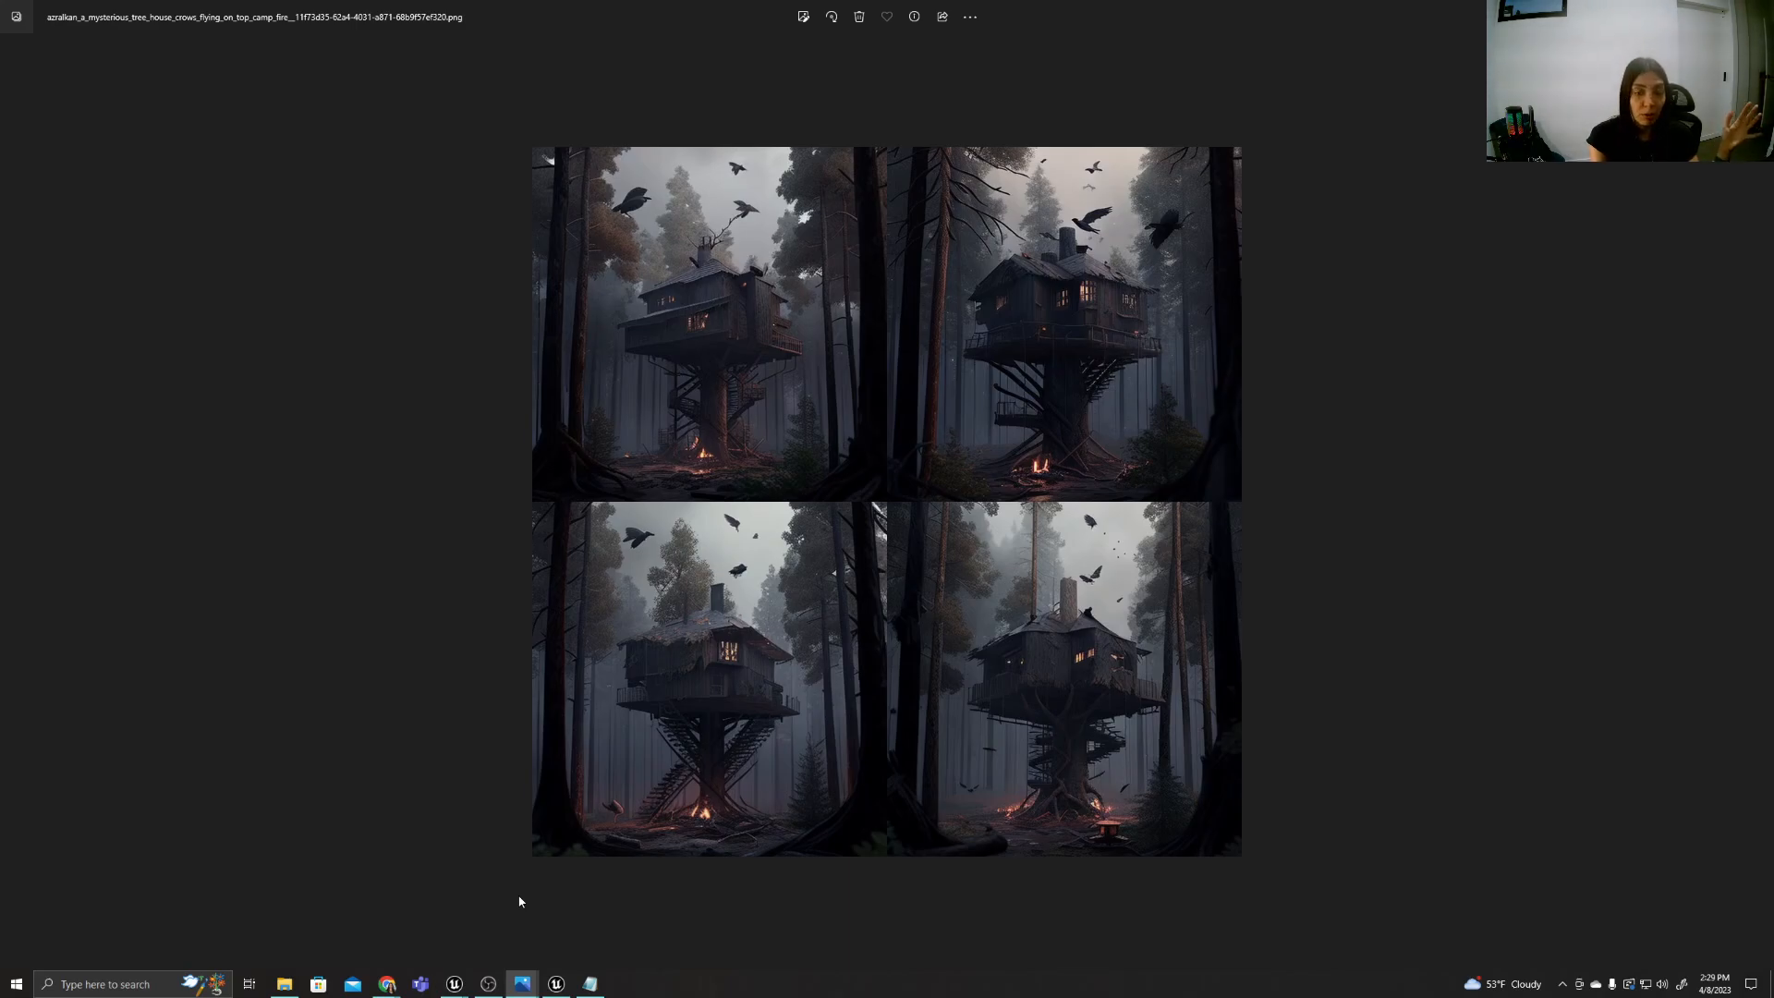
left_click(590, 983)
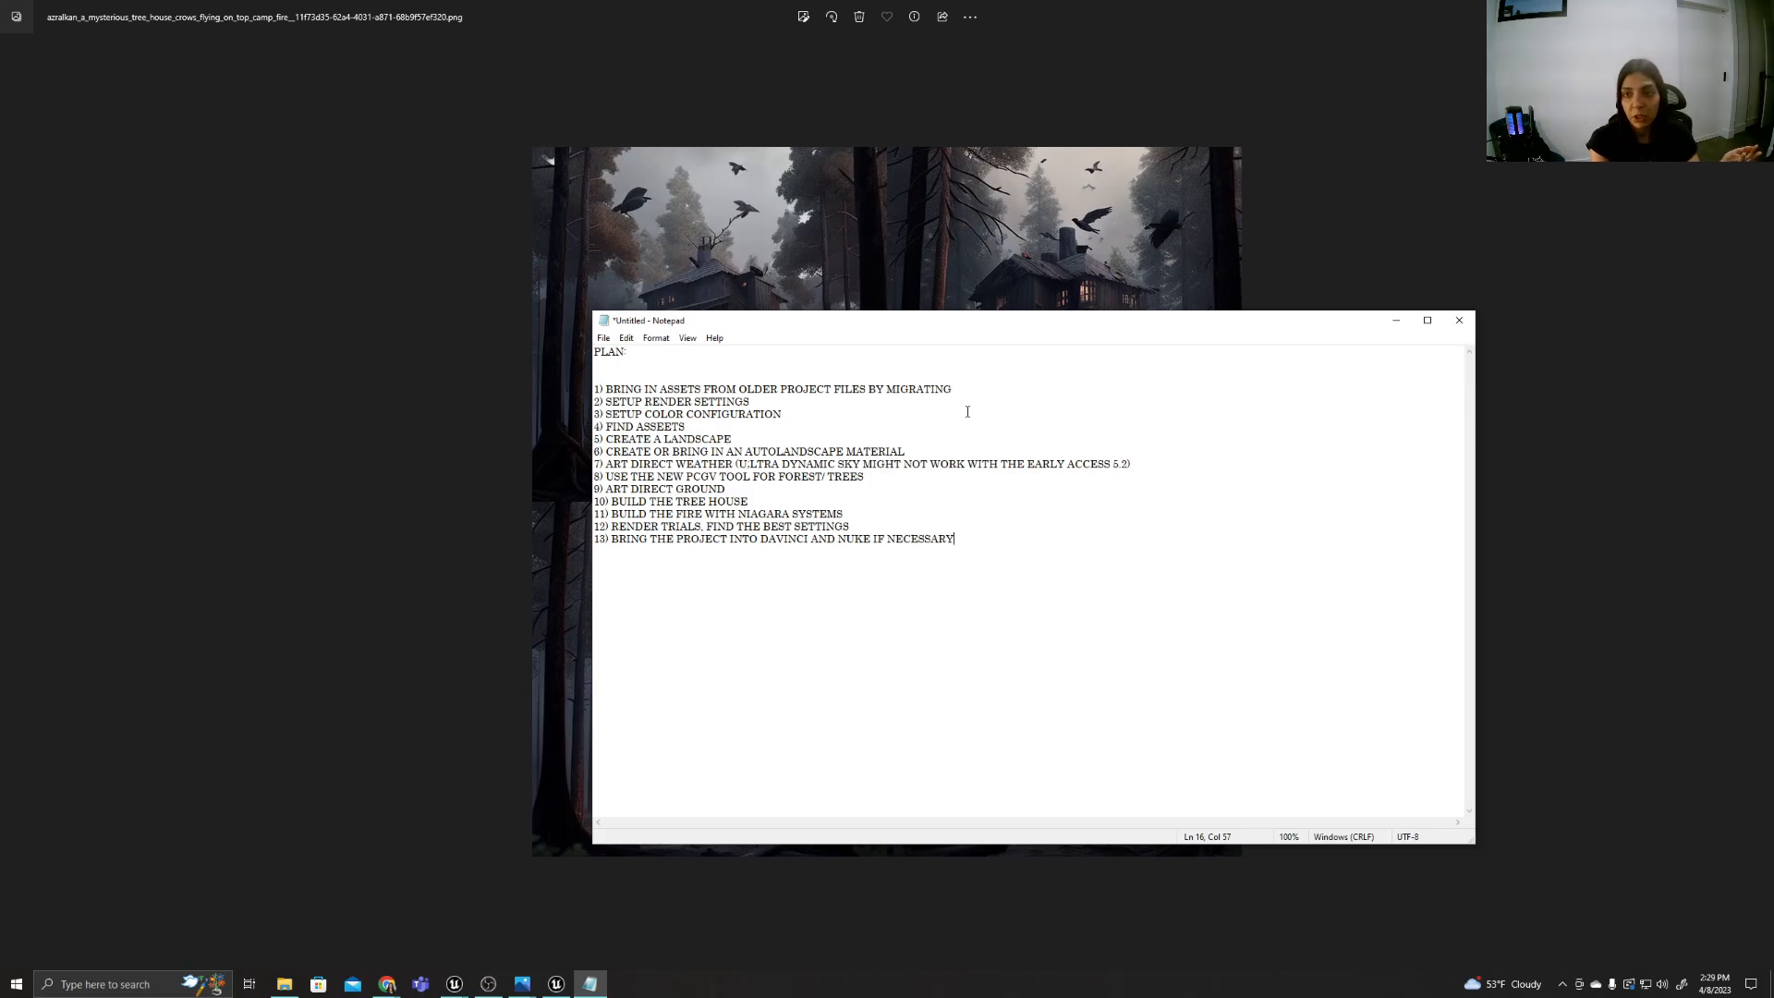
Launch the Epic Games Launcher and find the Megascans Trees: European pack in the Unreal Engine library.
left_click(555, 983)
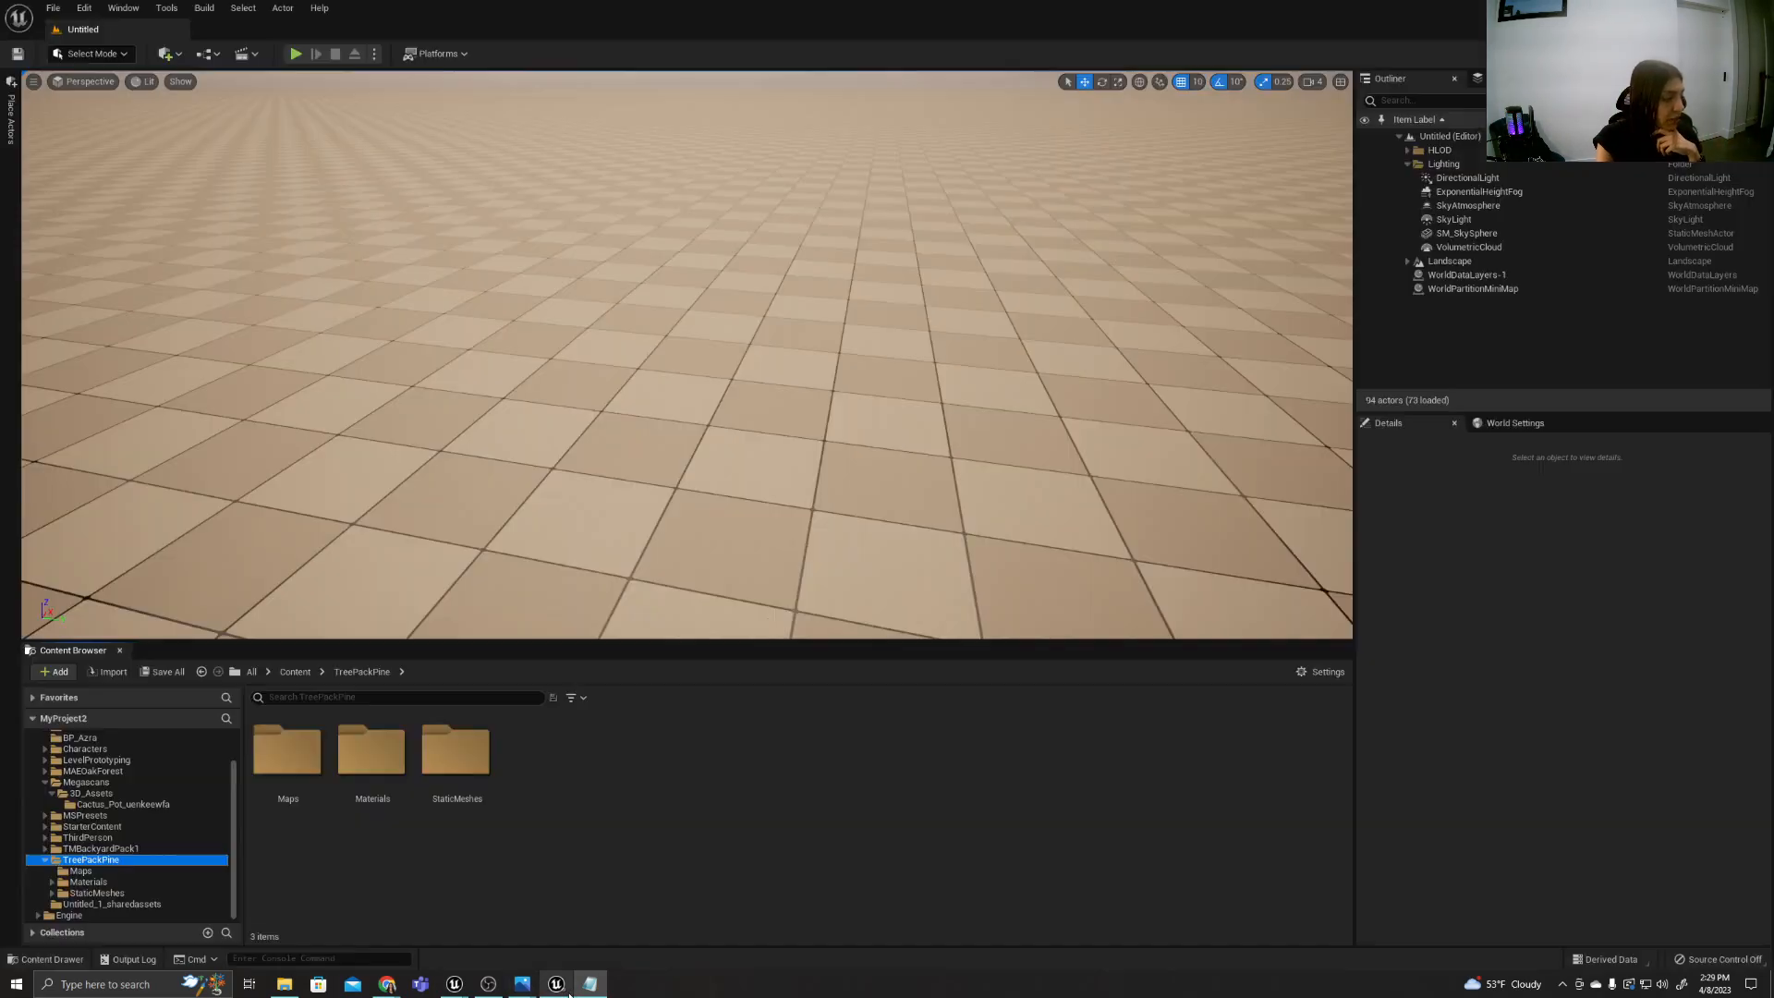
left_click(78, 986)
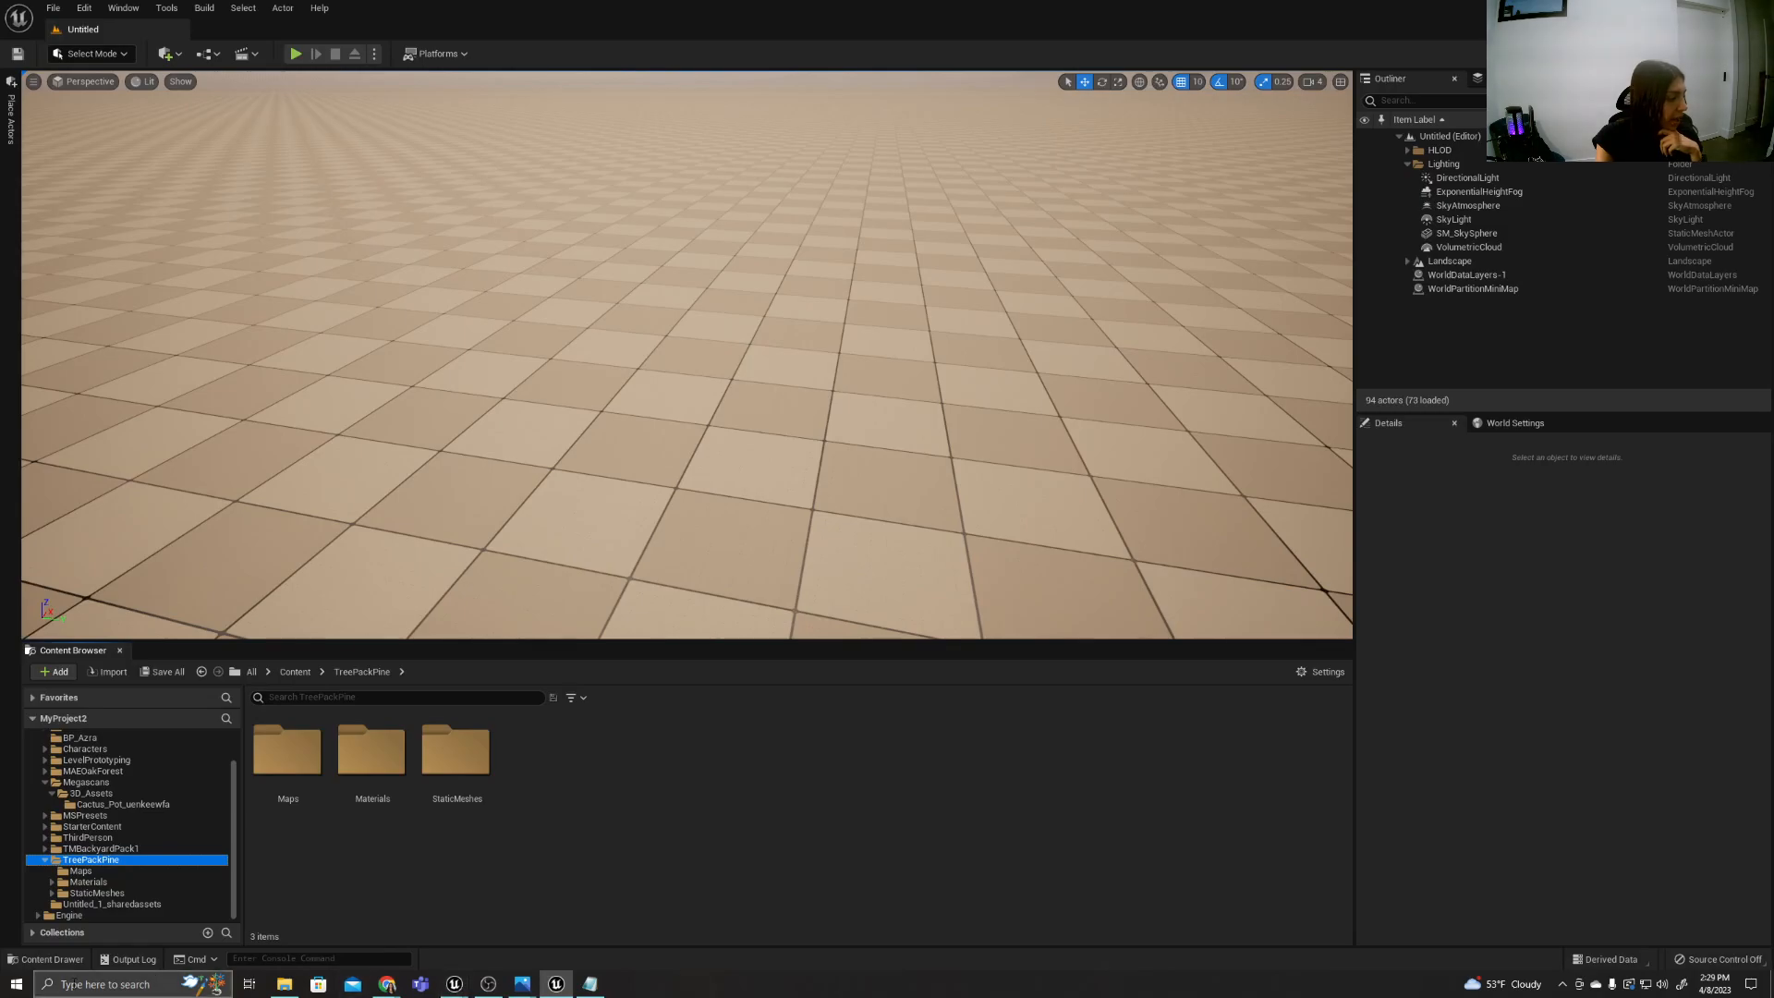
type("epic")
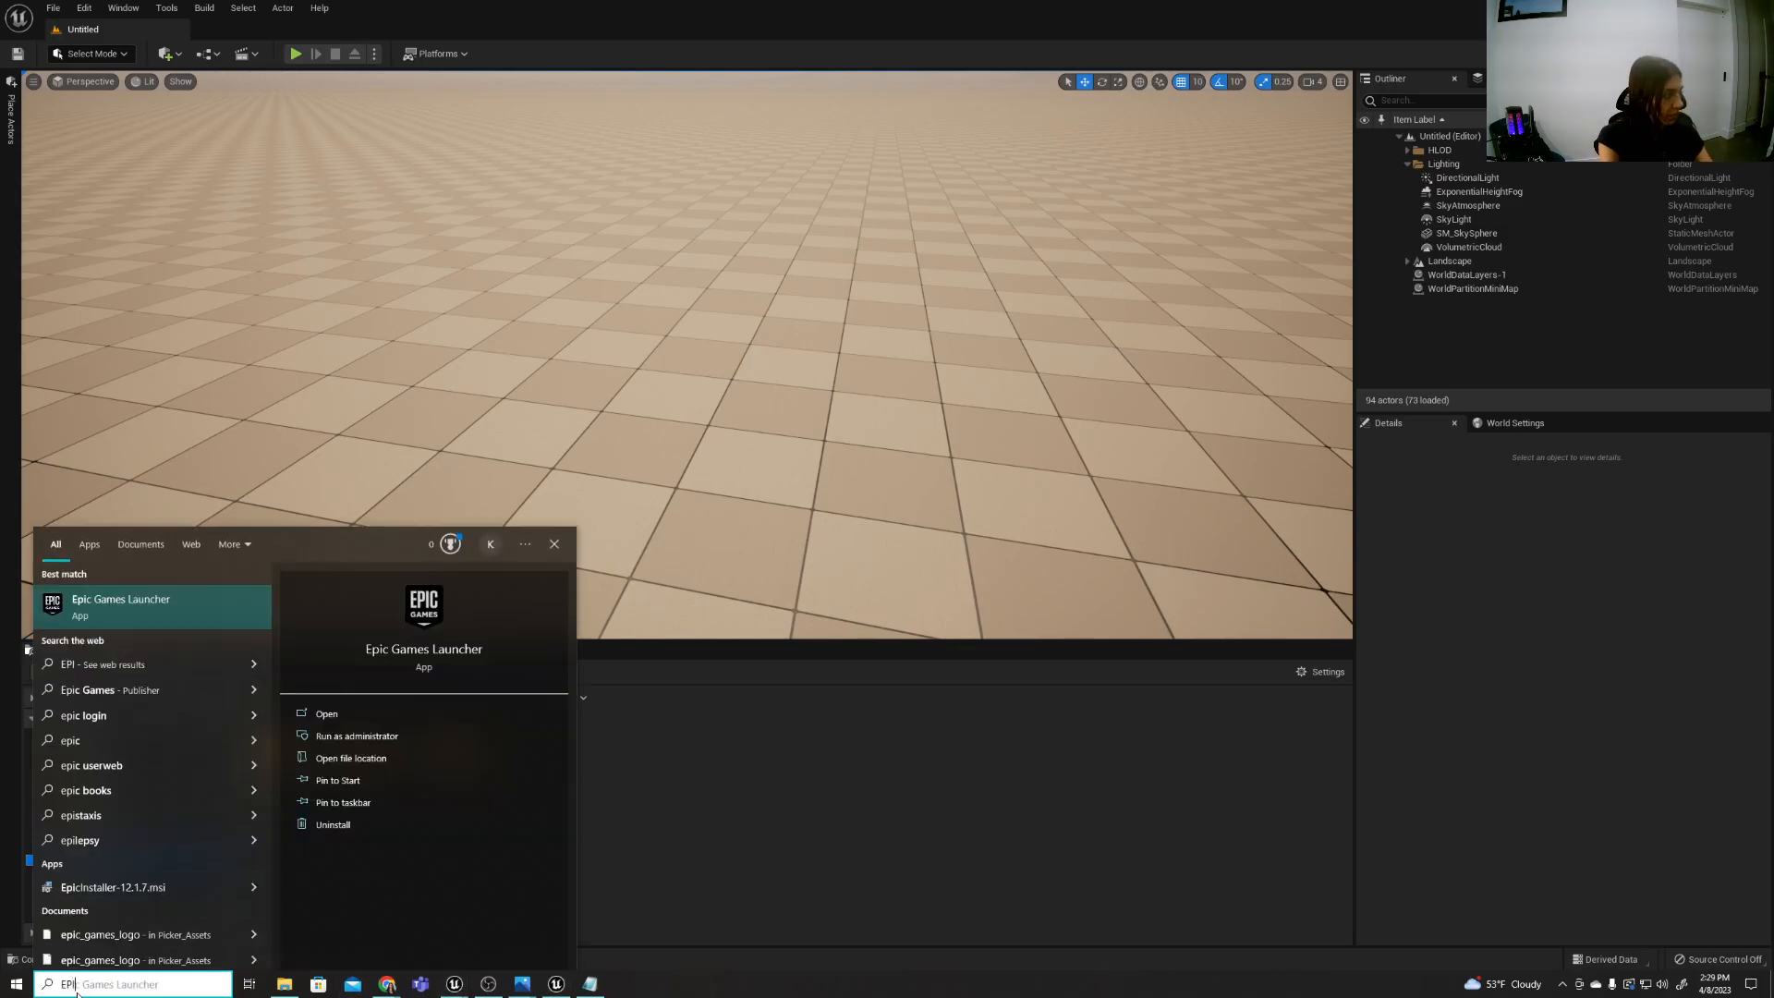
key("Return")
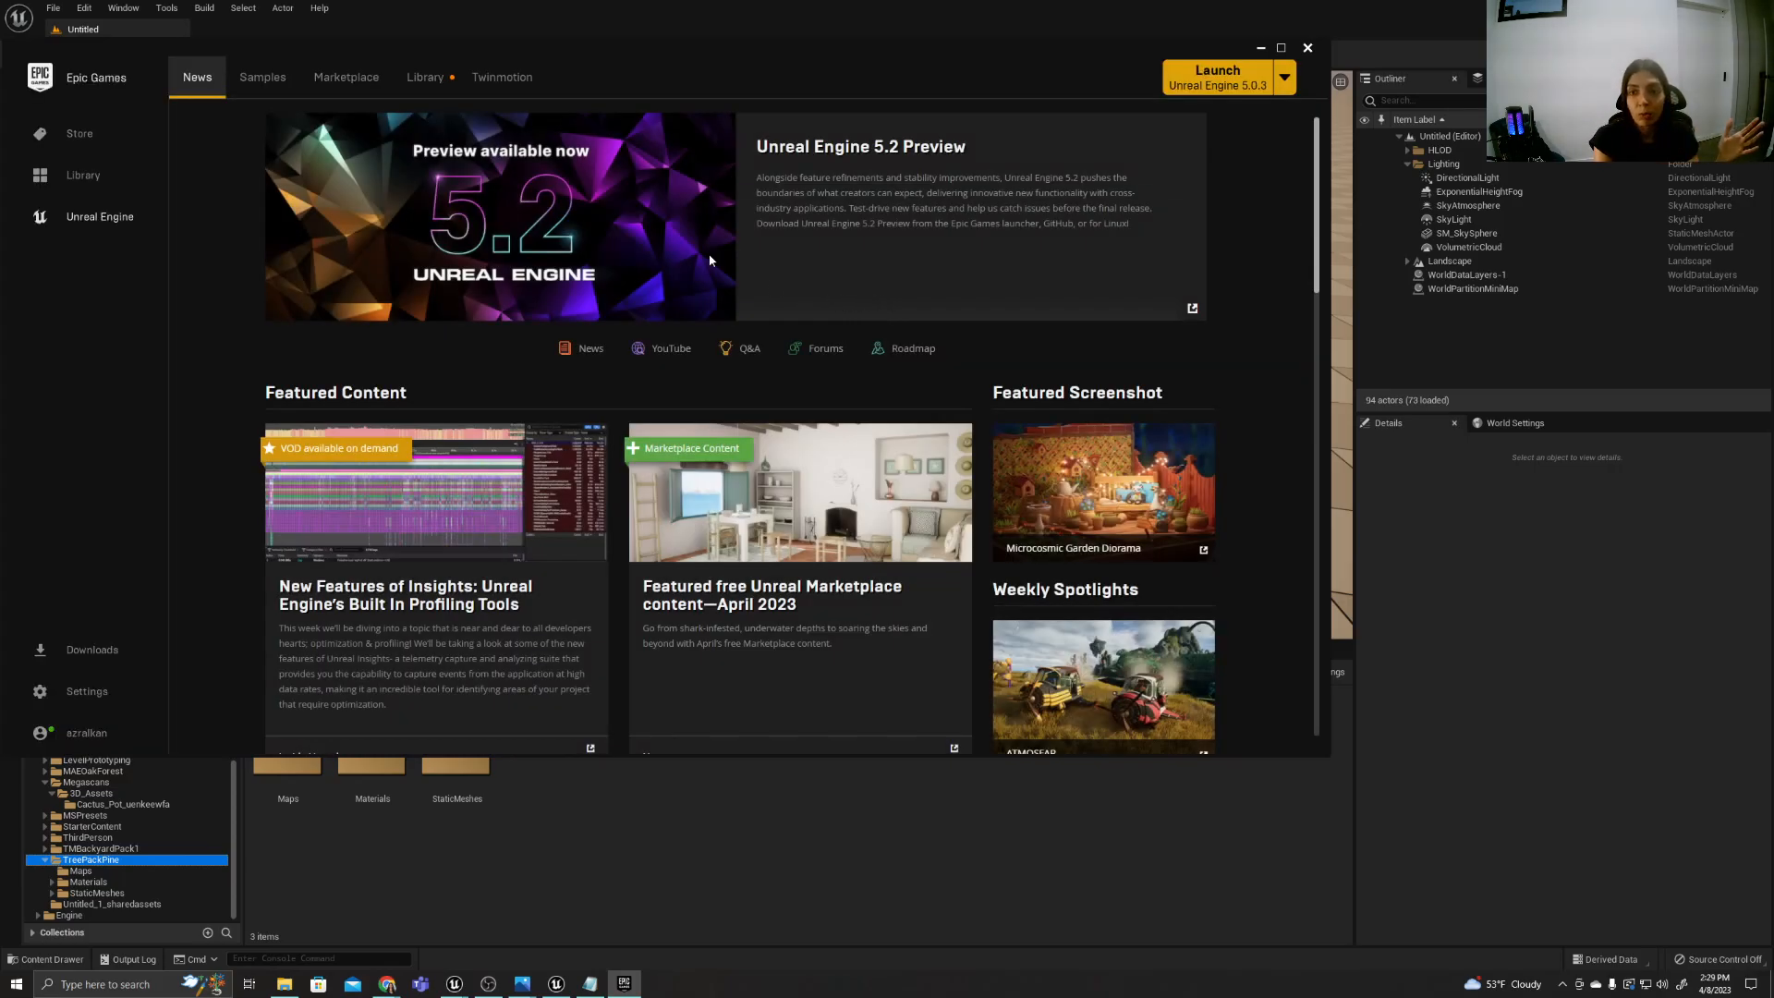
left_click(424, 79)
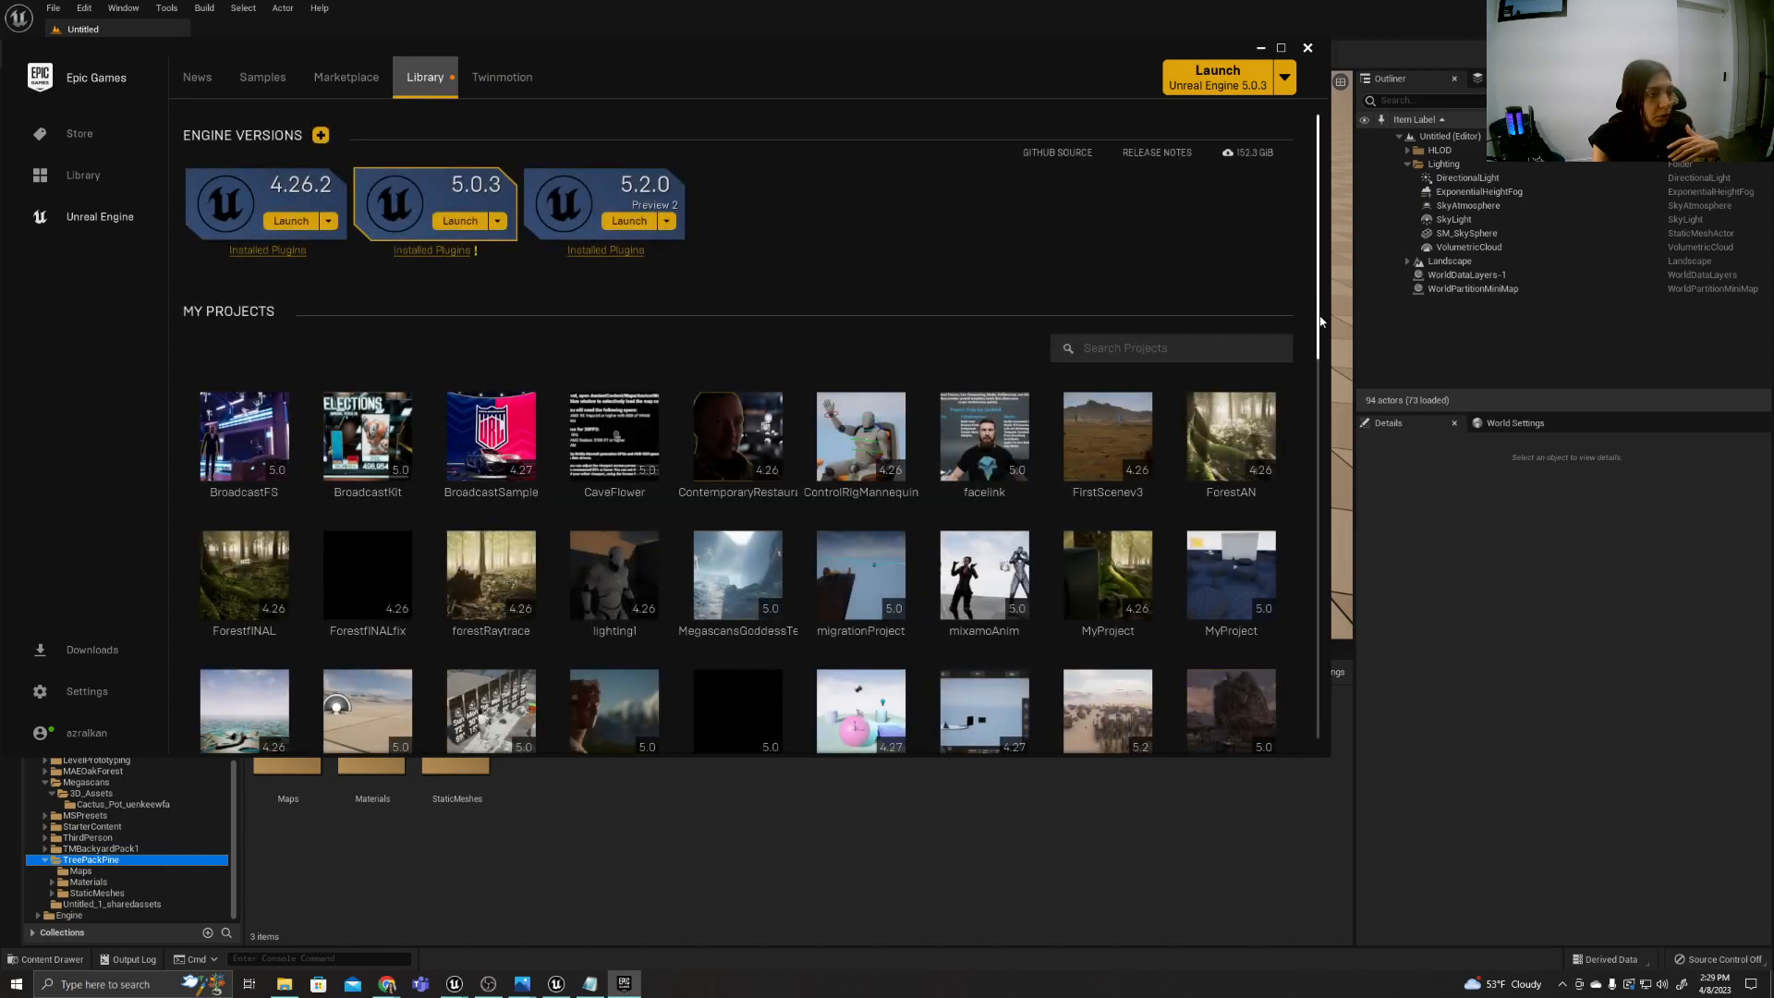
scroll(1319, 388, "down", 5)
left_click_drag(1320, 409, 1304, 647)
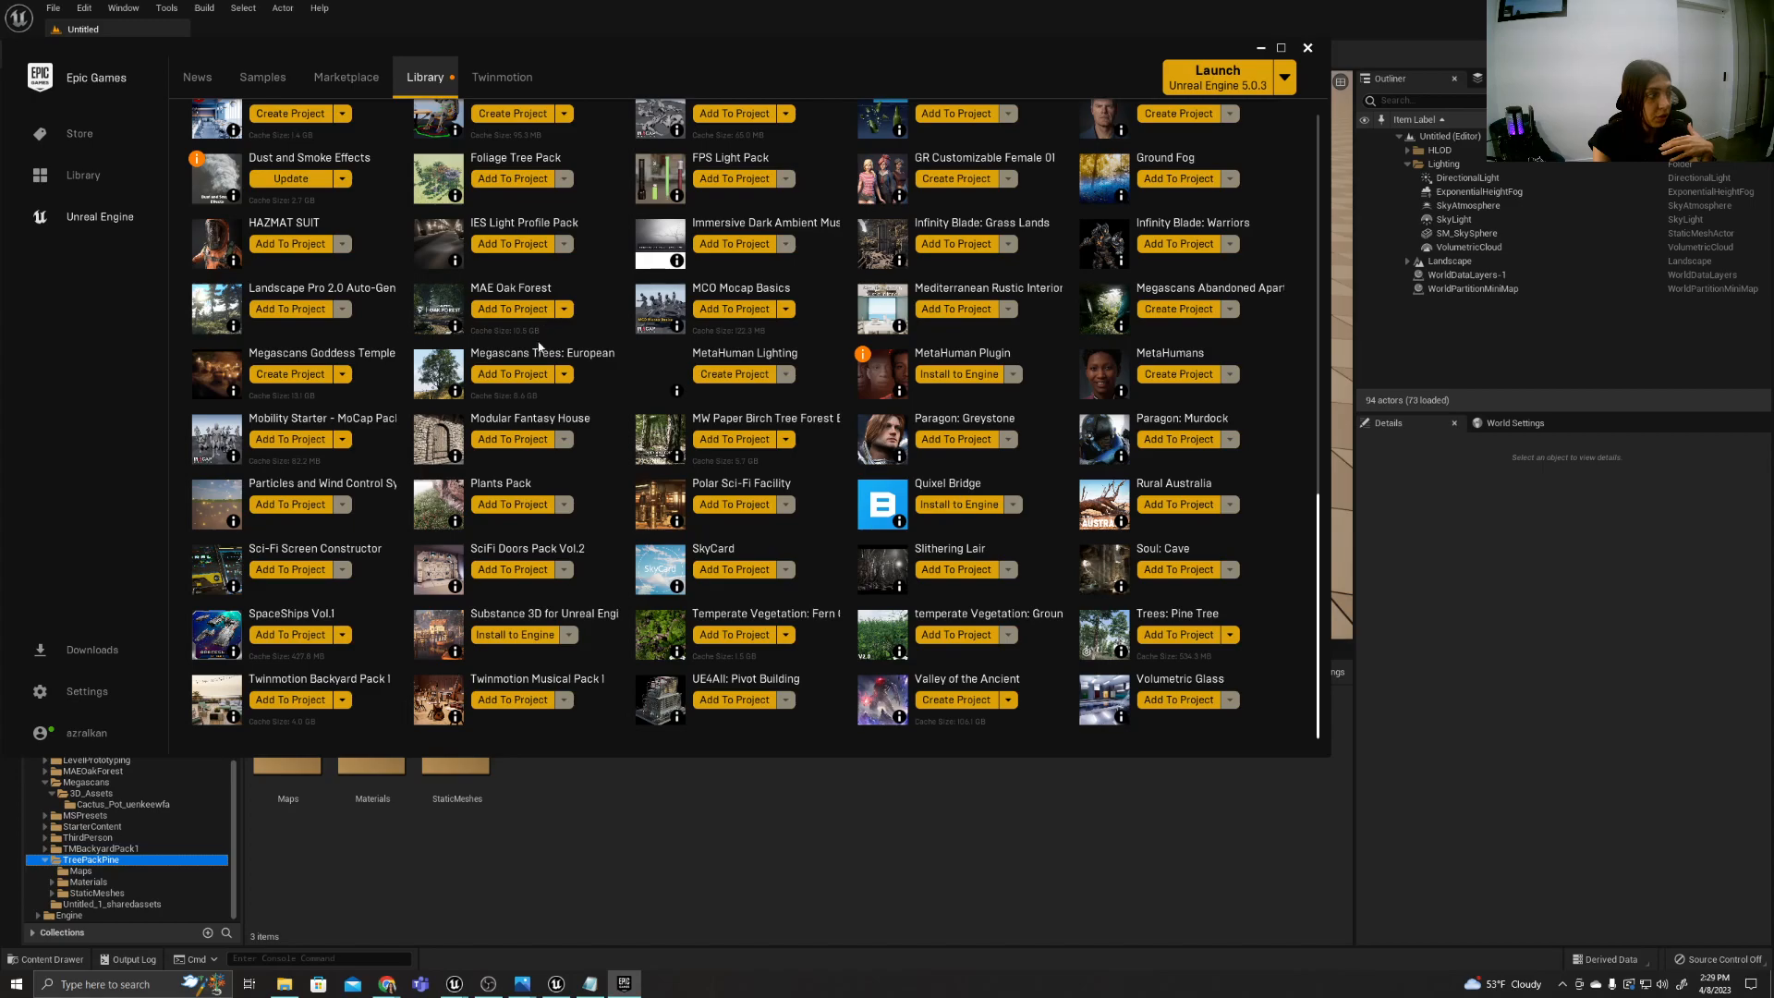
left_click(532, 373)
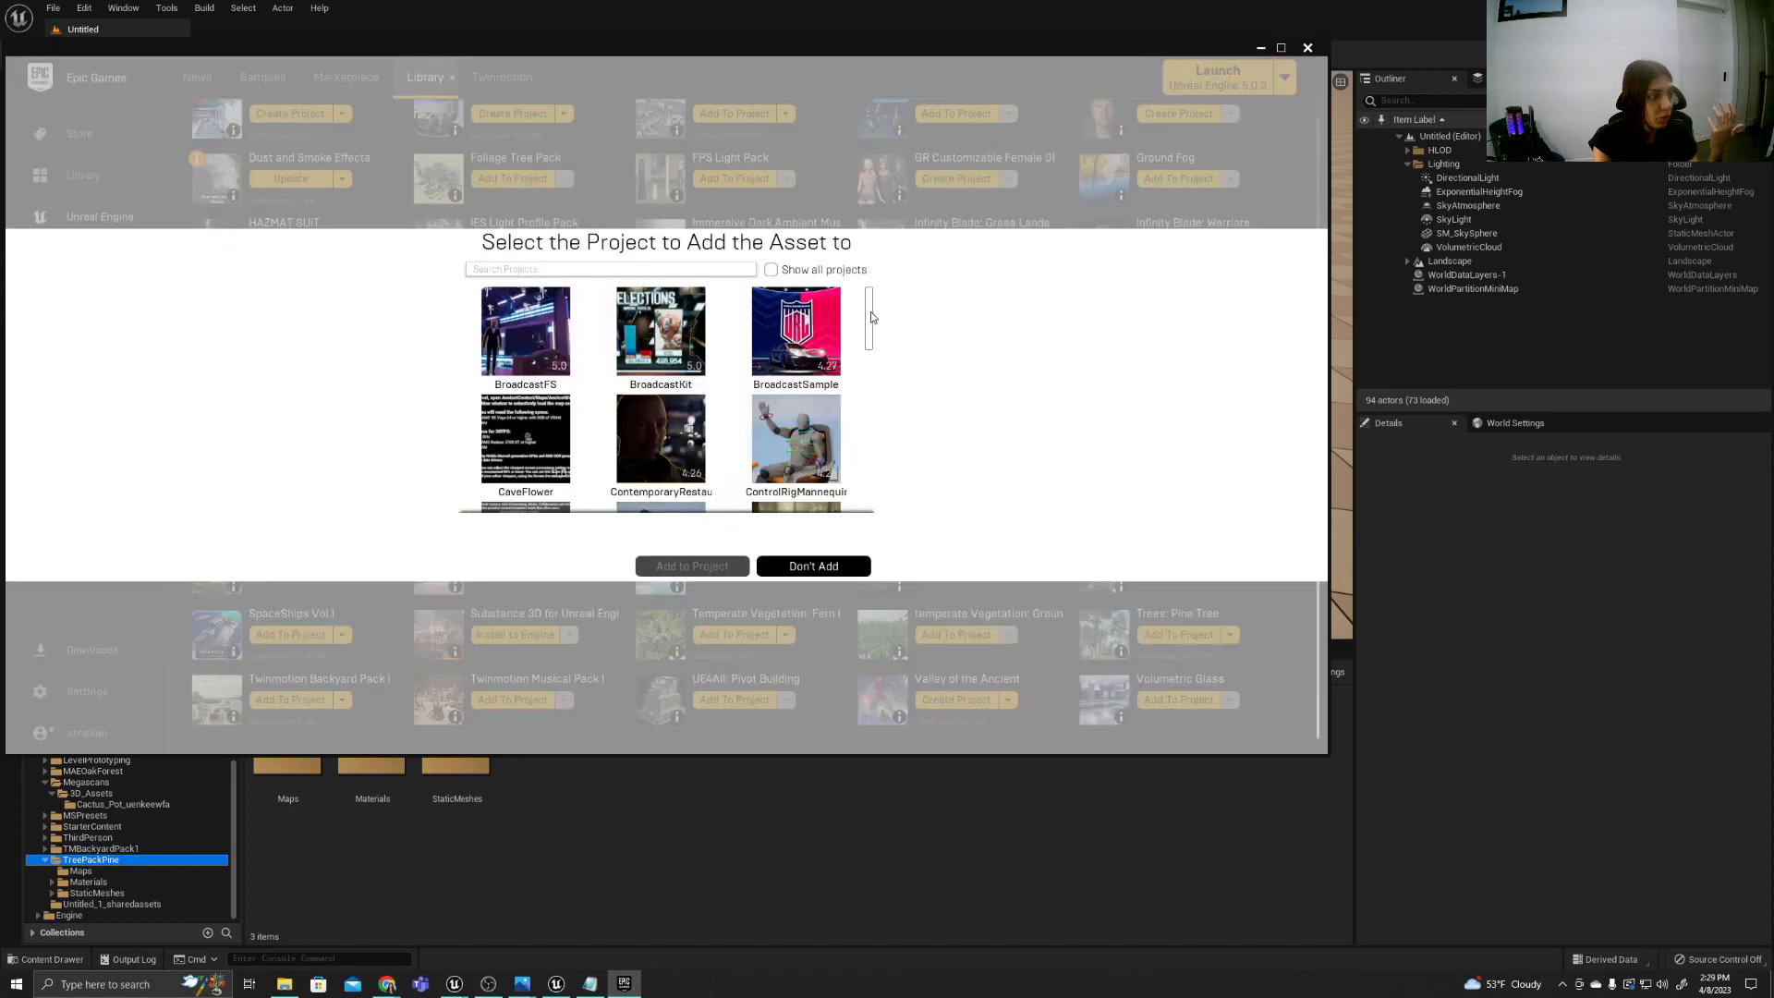
left_click_drag(869, 338, 886, 280)
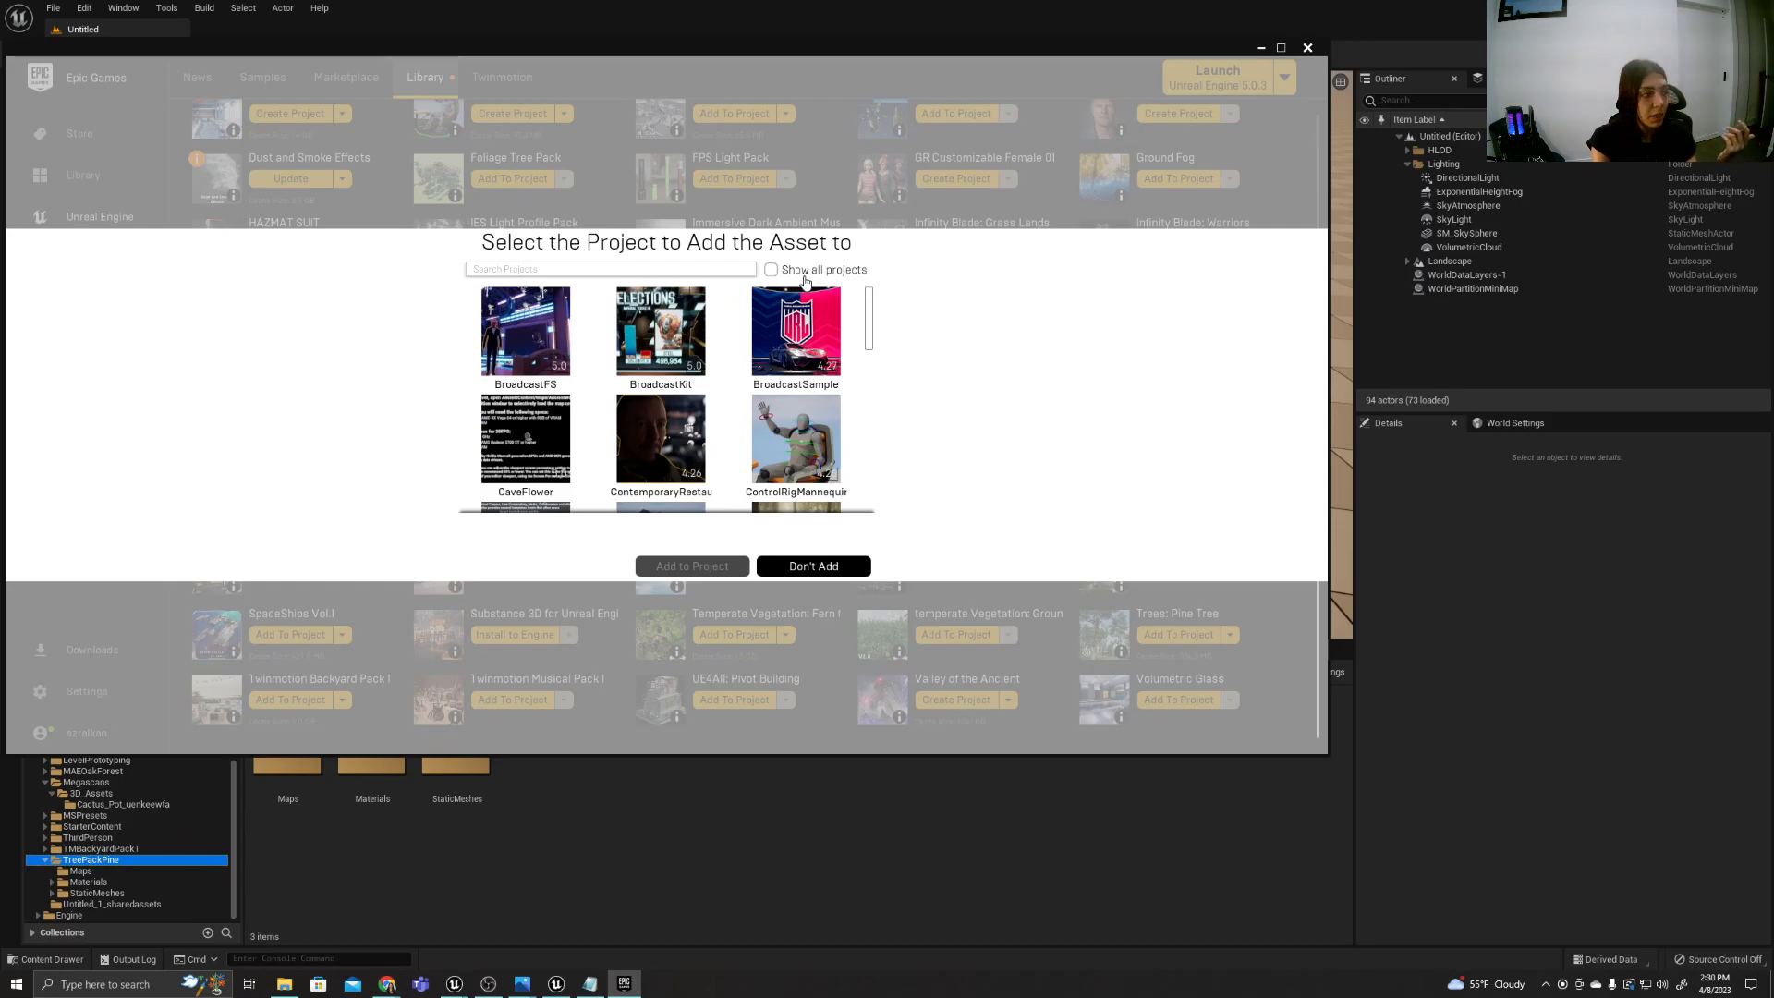
left_click_drag(870, 324, 878, 401)
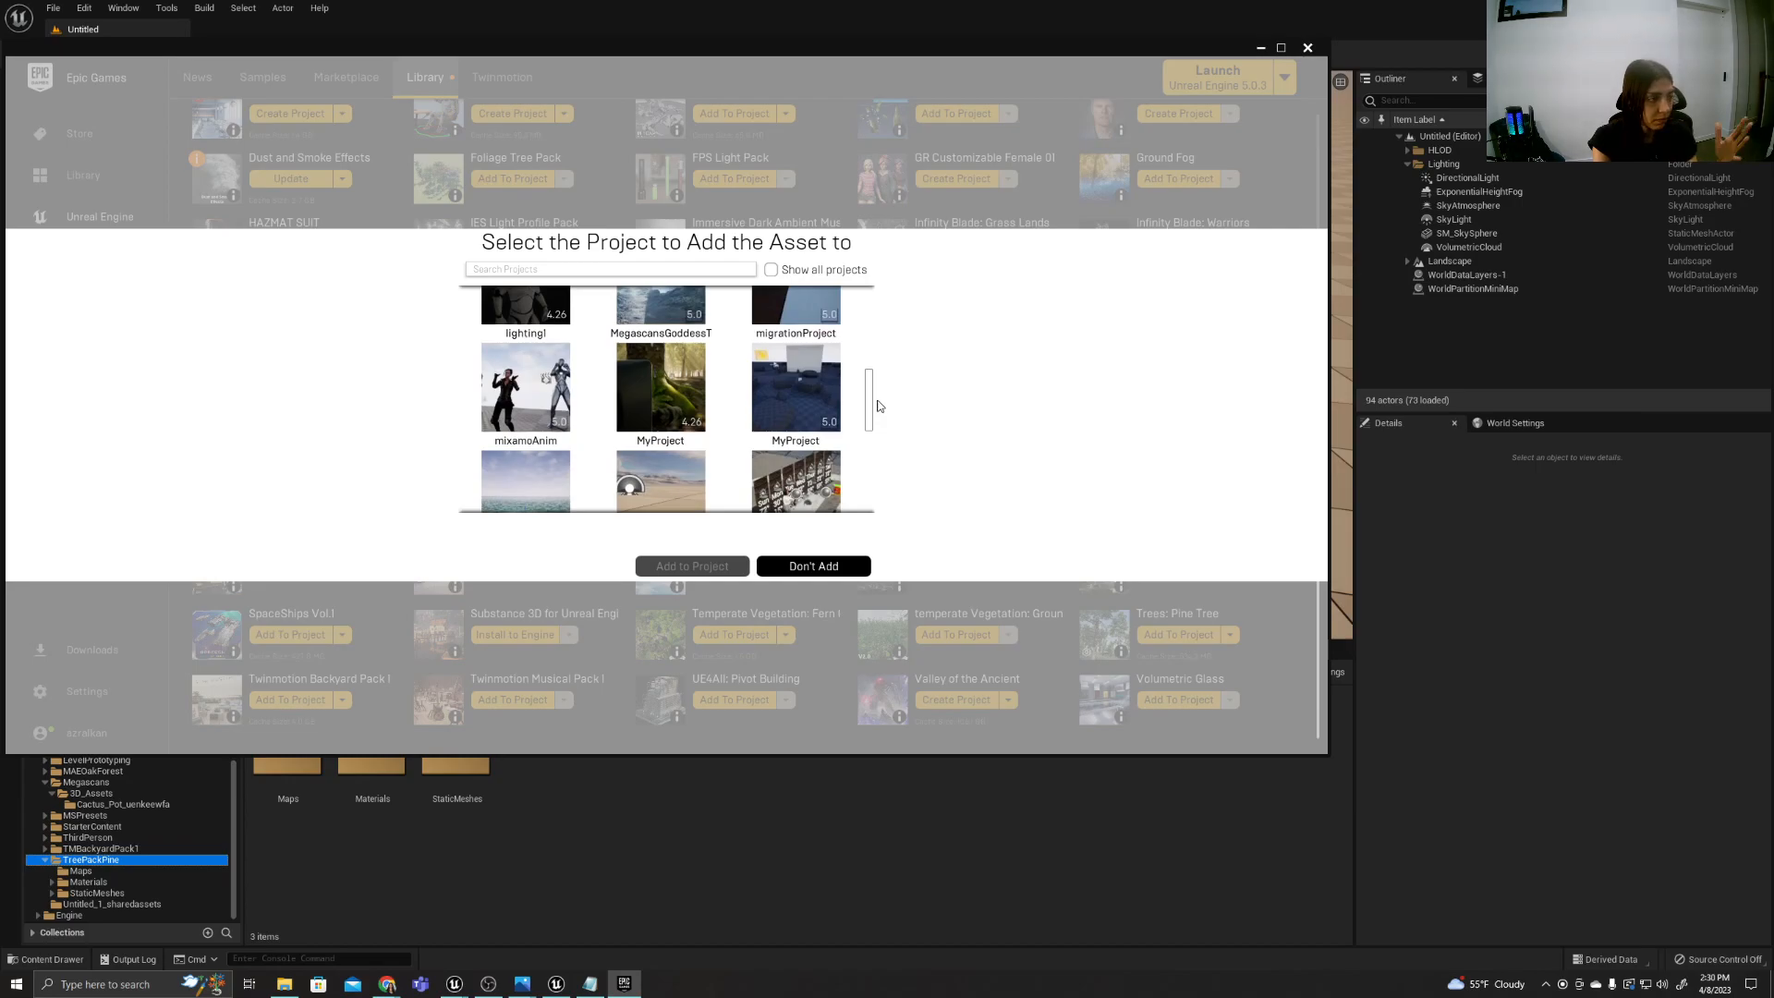
scroll(879, 407, "down", 4)
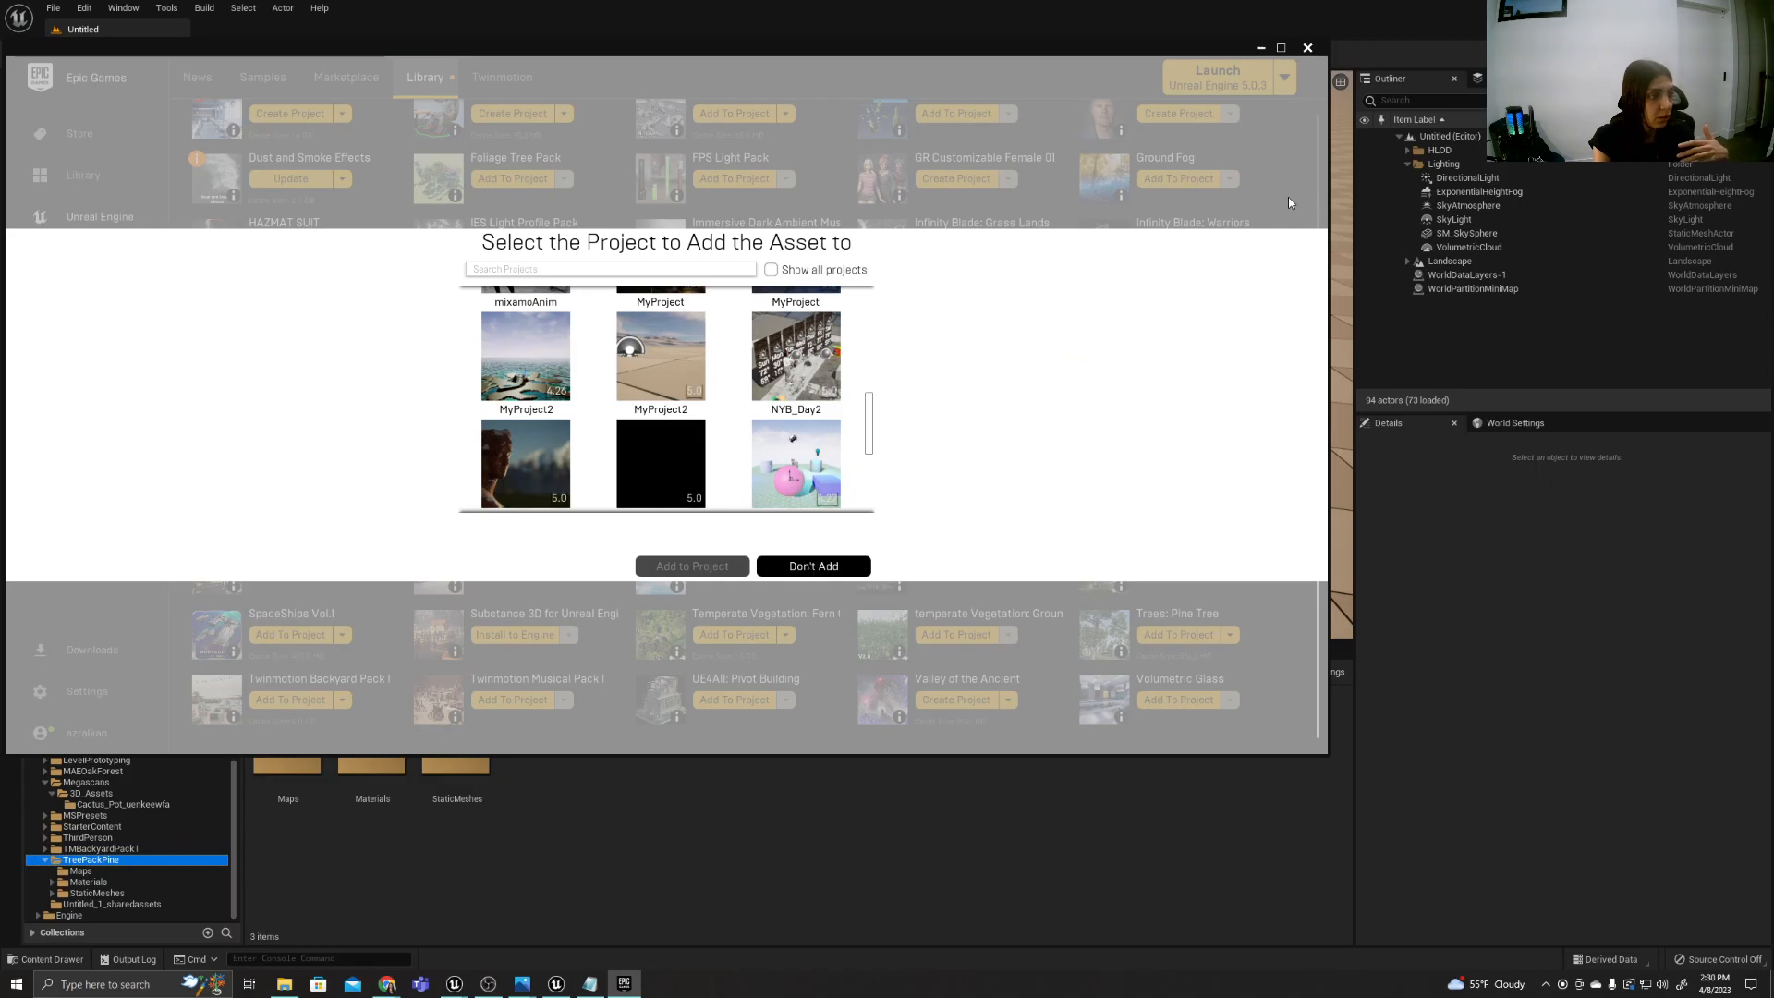
Switch to the MyProject2 editor and review its content folders, collapsing Megascans and opening TreePackPine.
left_click(562, 851)
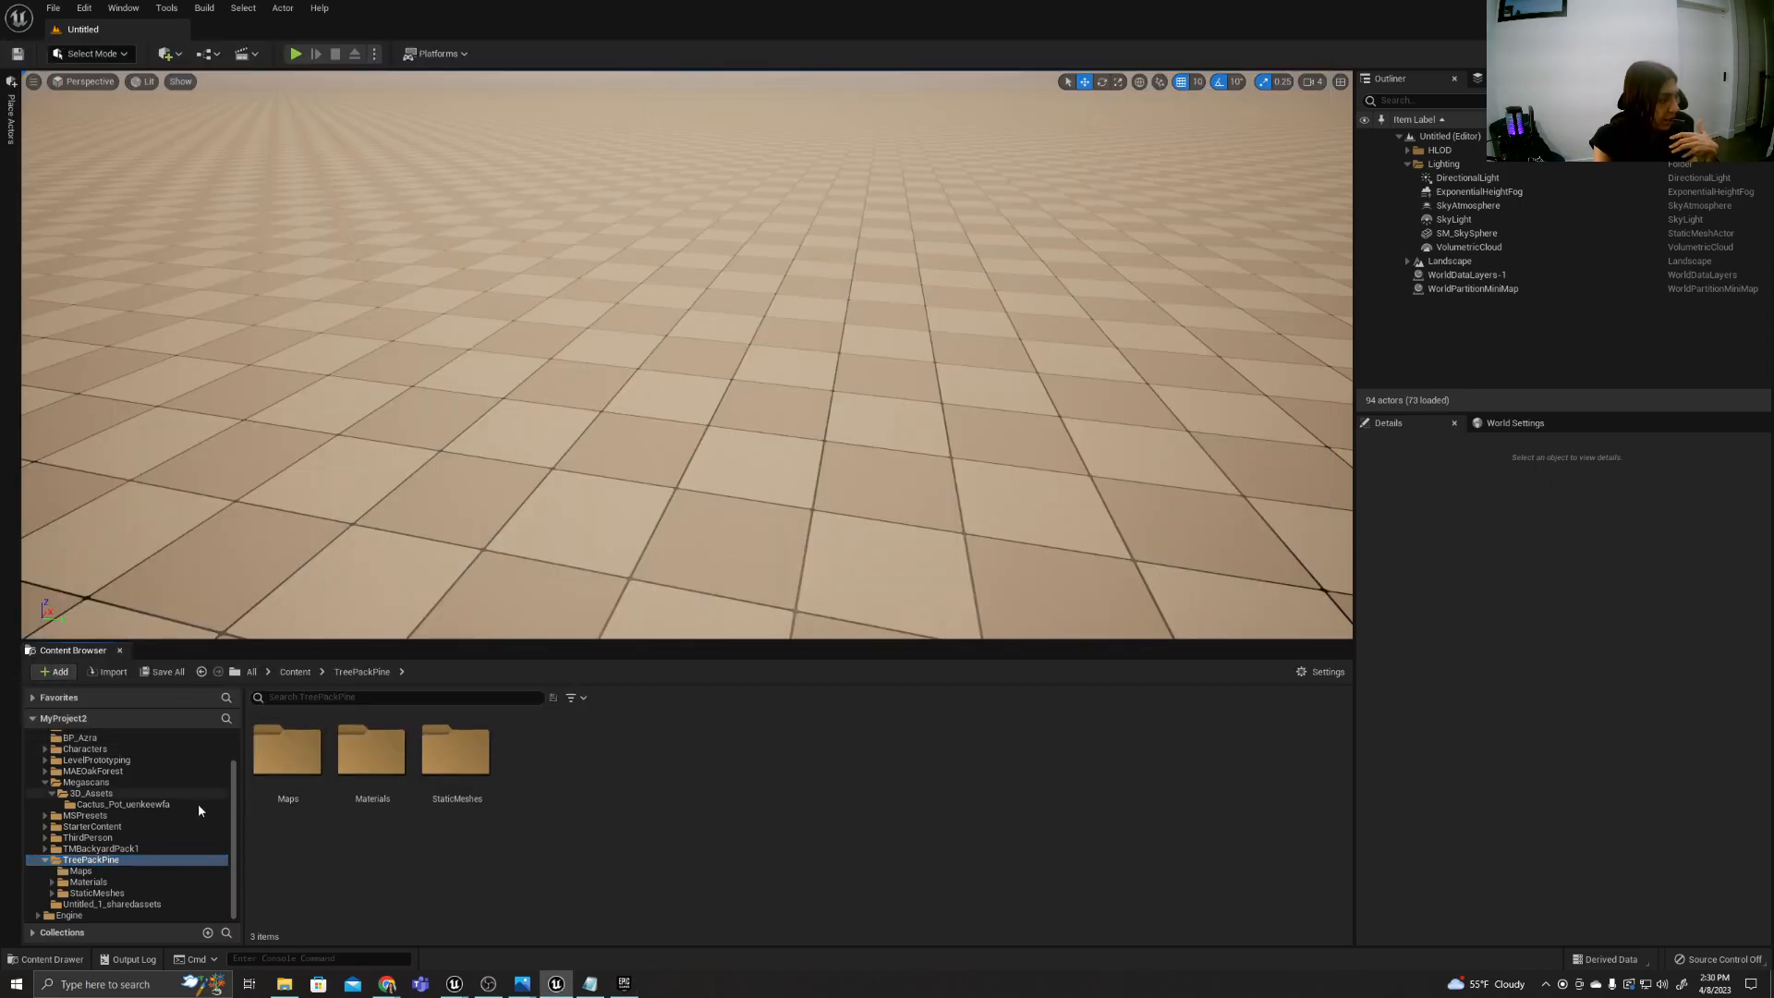
left_click_drag(235, 810, 238, 741)
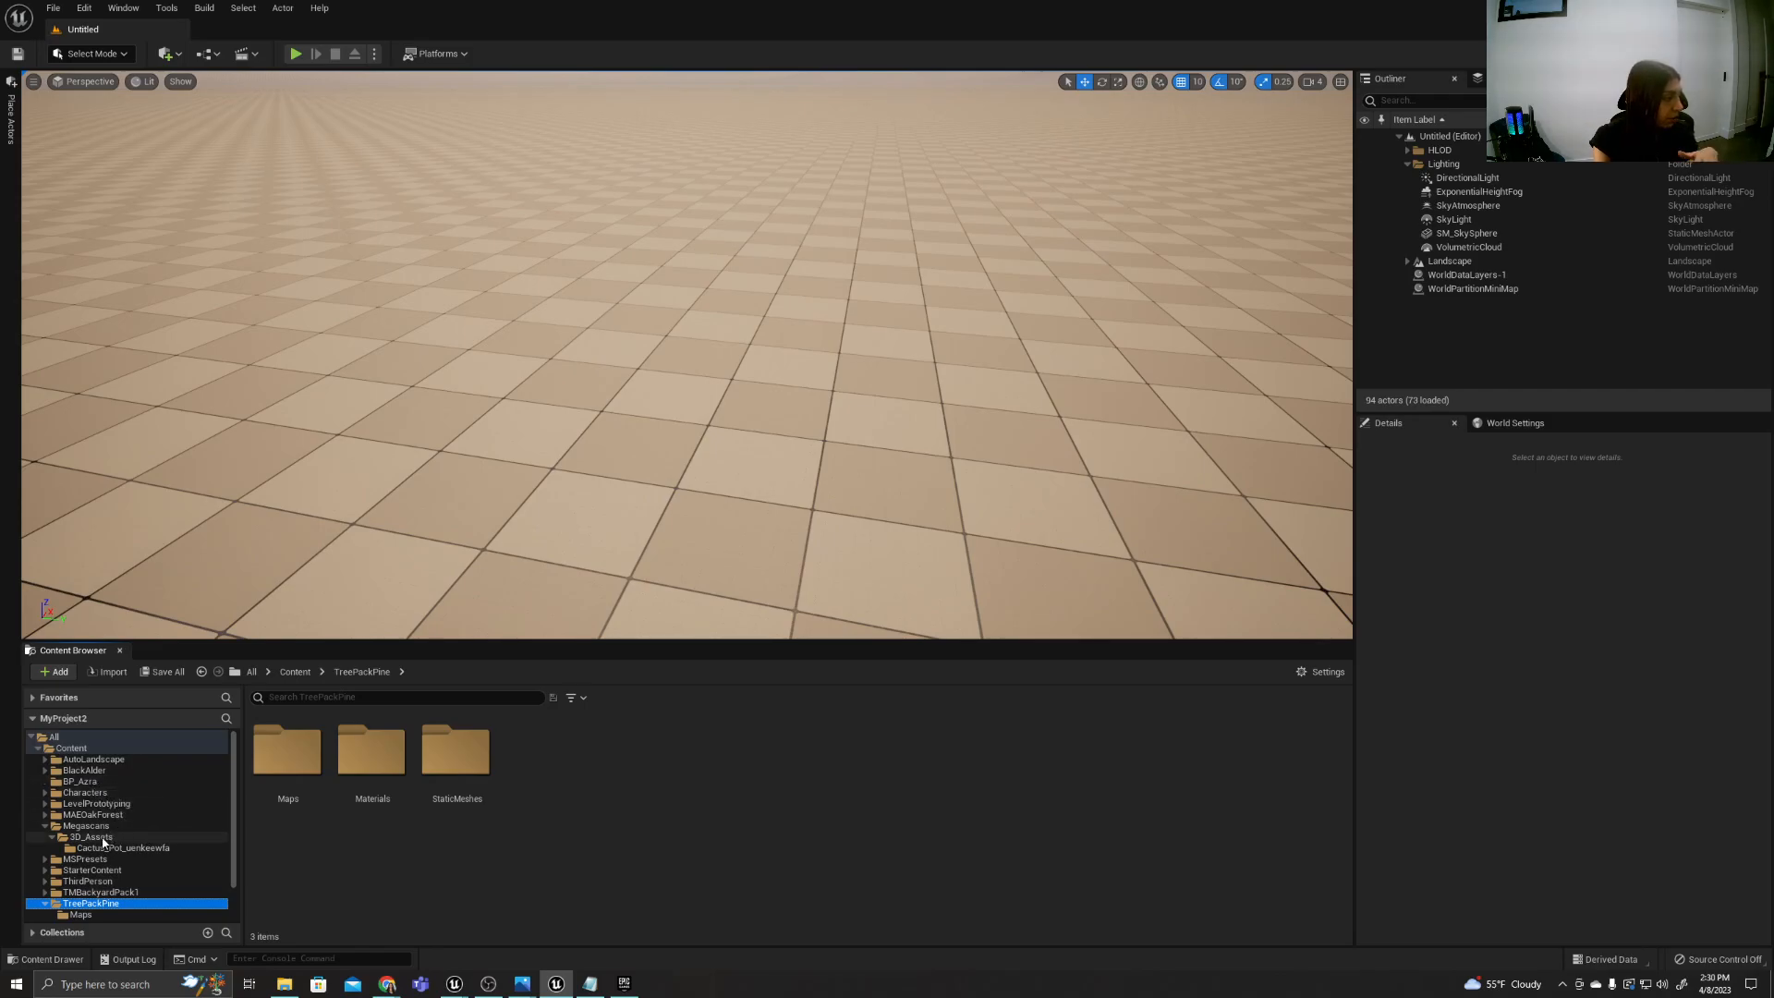
left_click(53, 827)
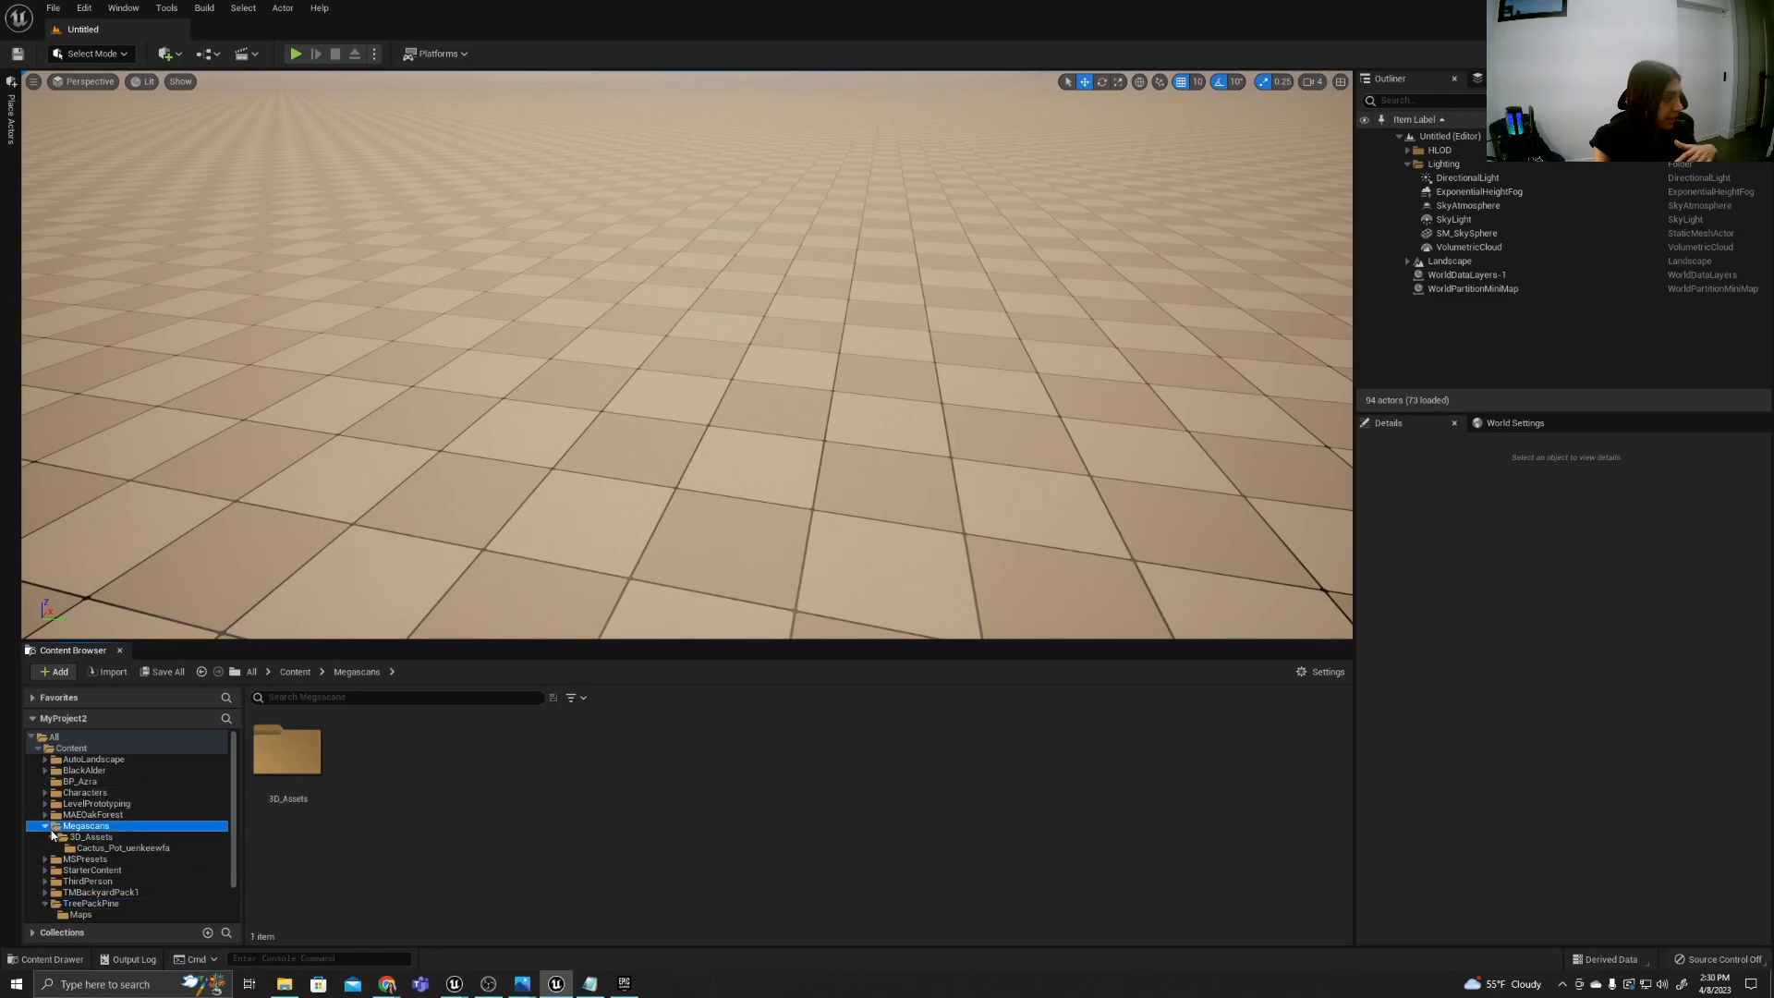
left_click(46, 827)
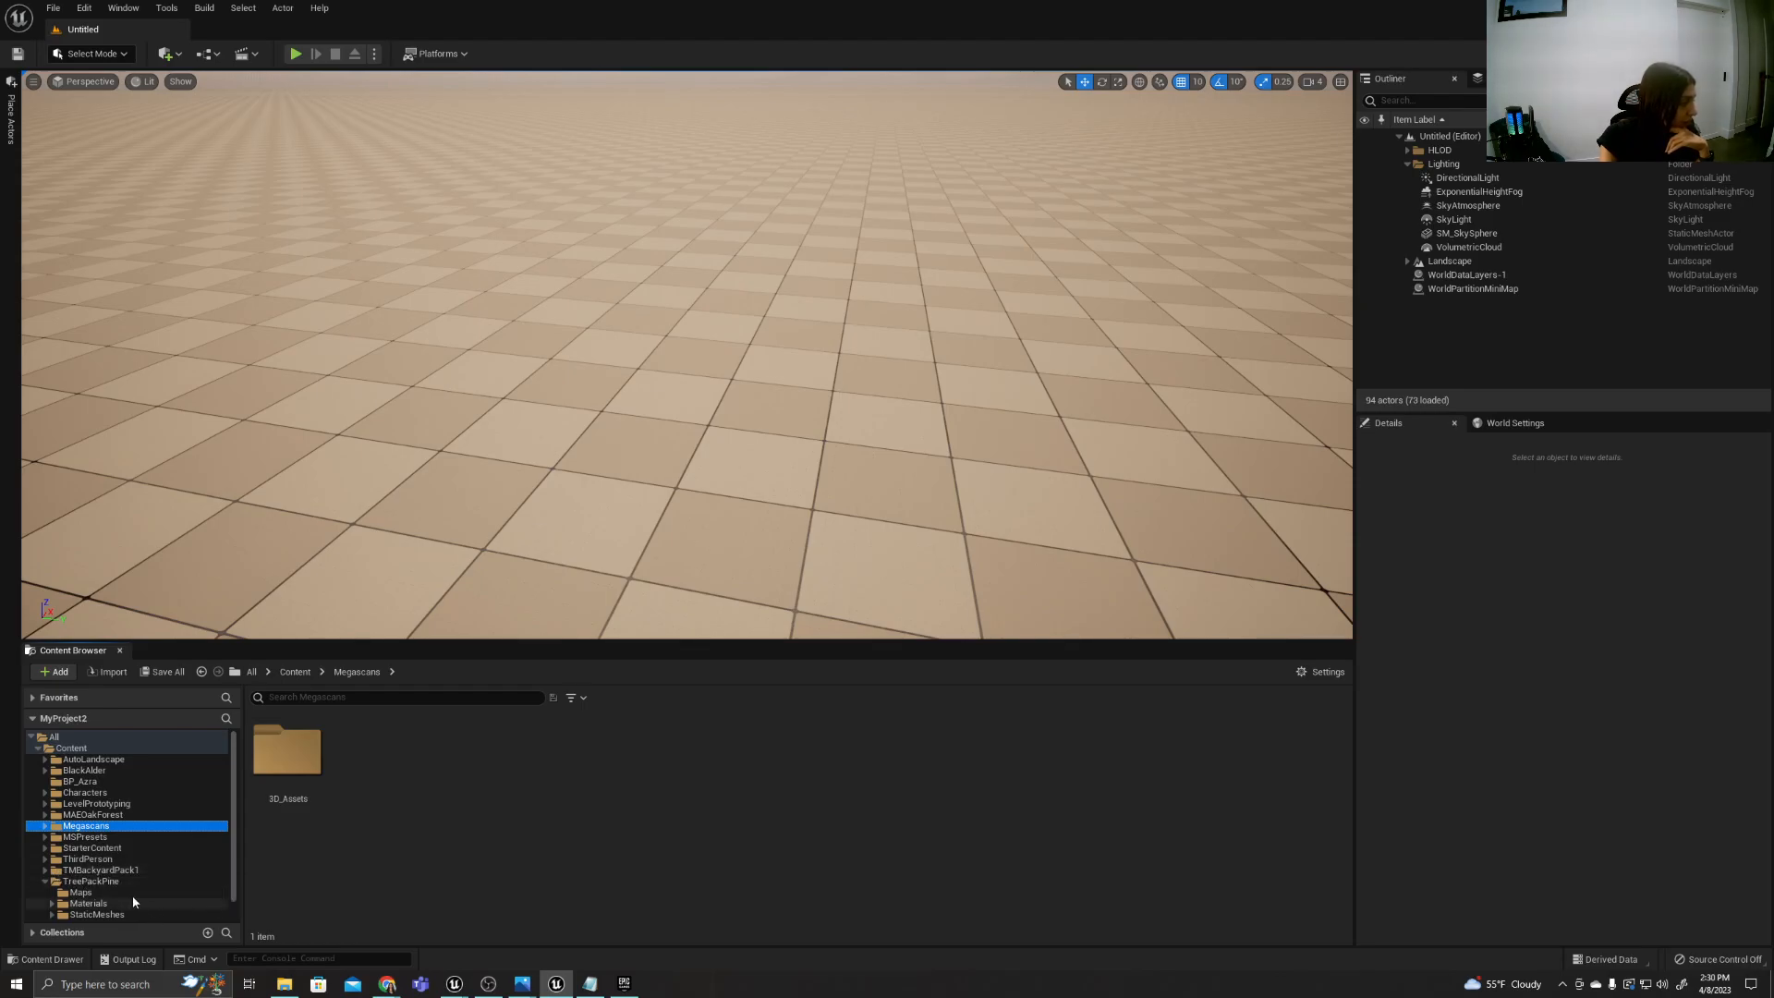
left_click(96, 883)
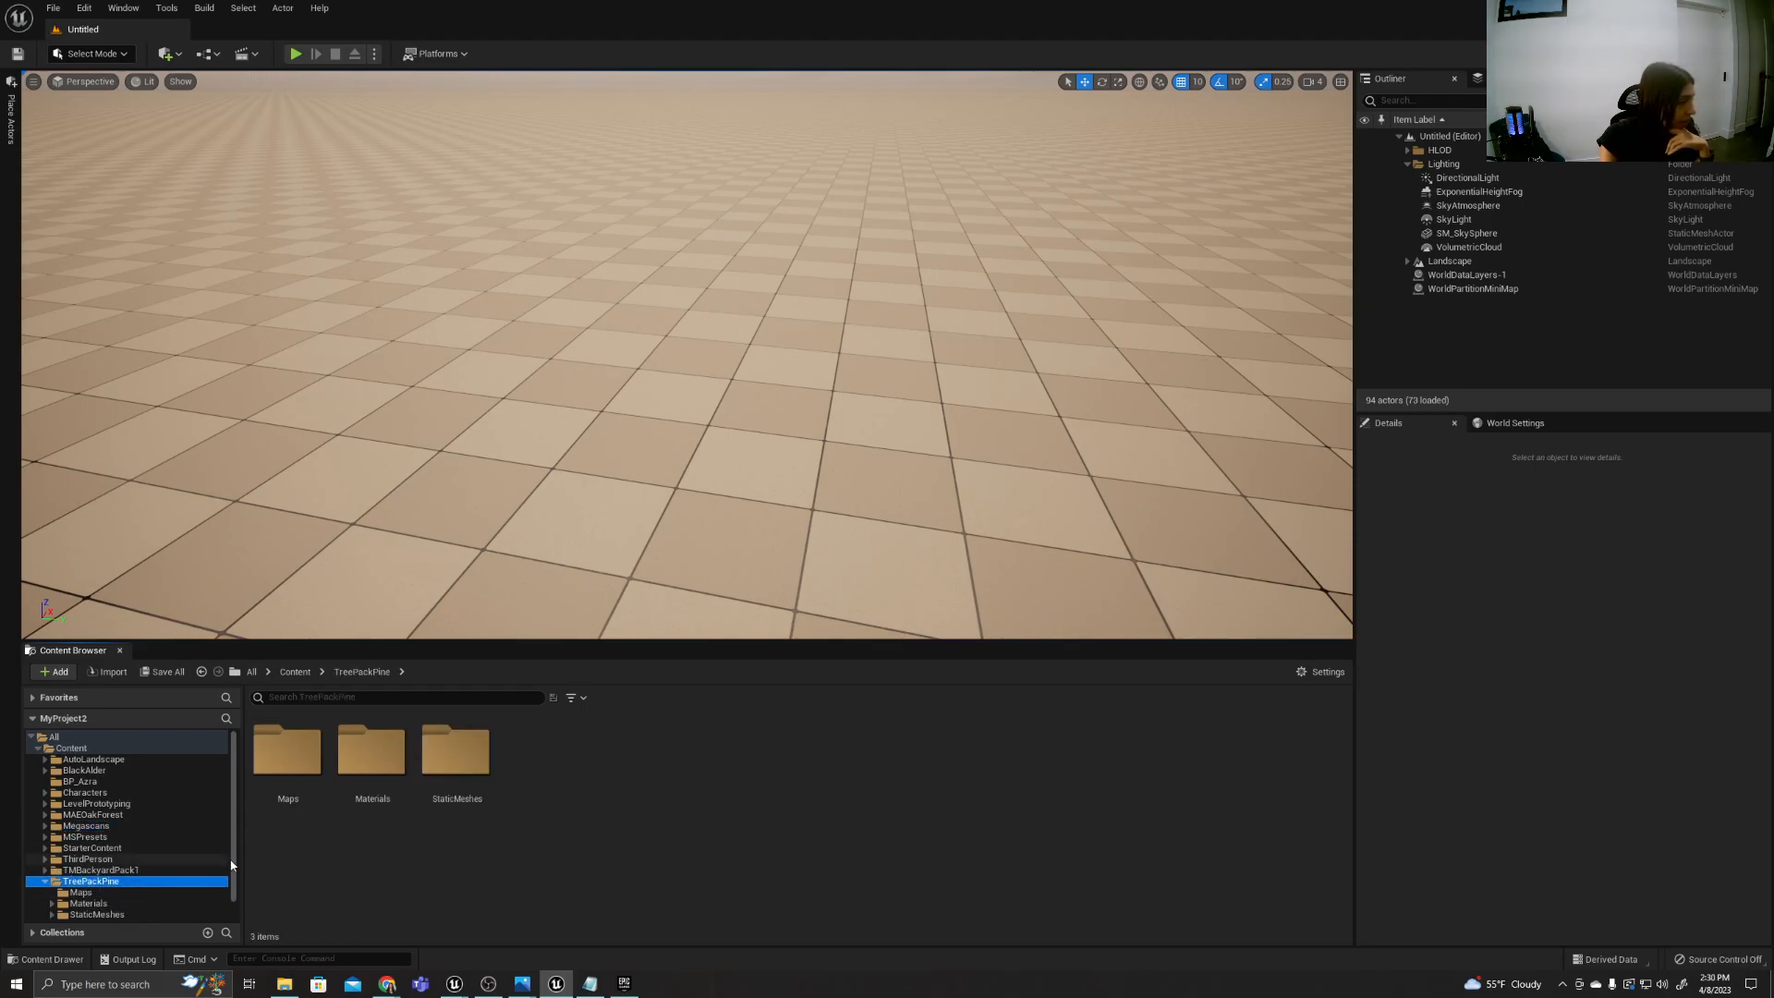
scroll(232, 867, "down", 1)
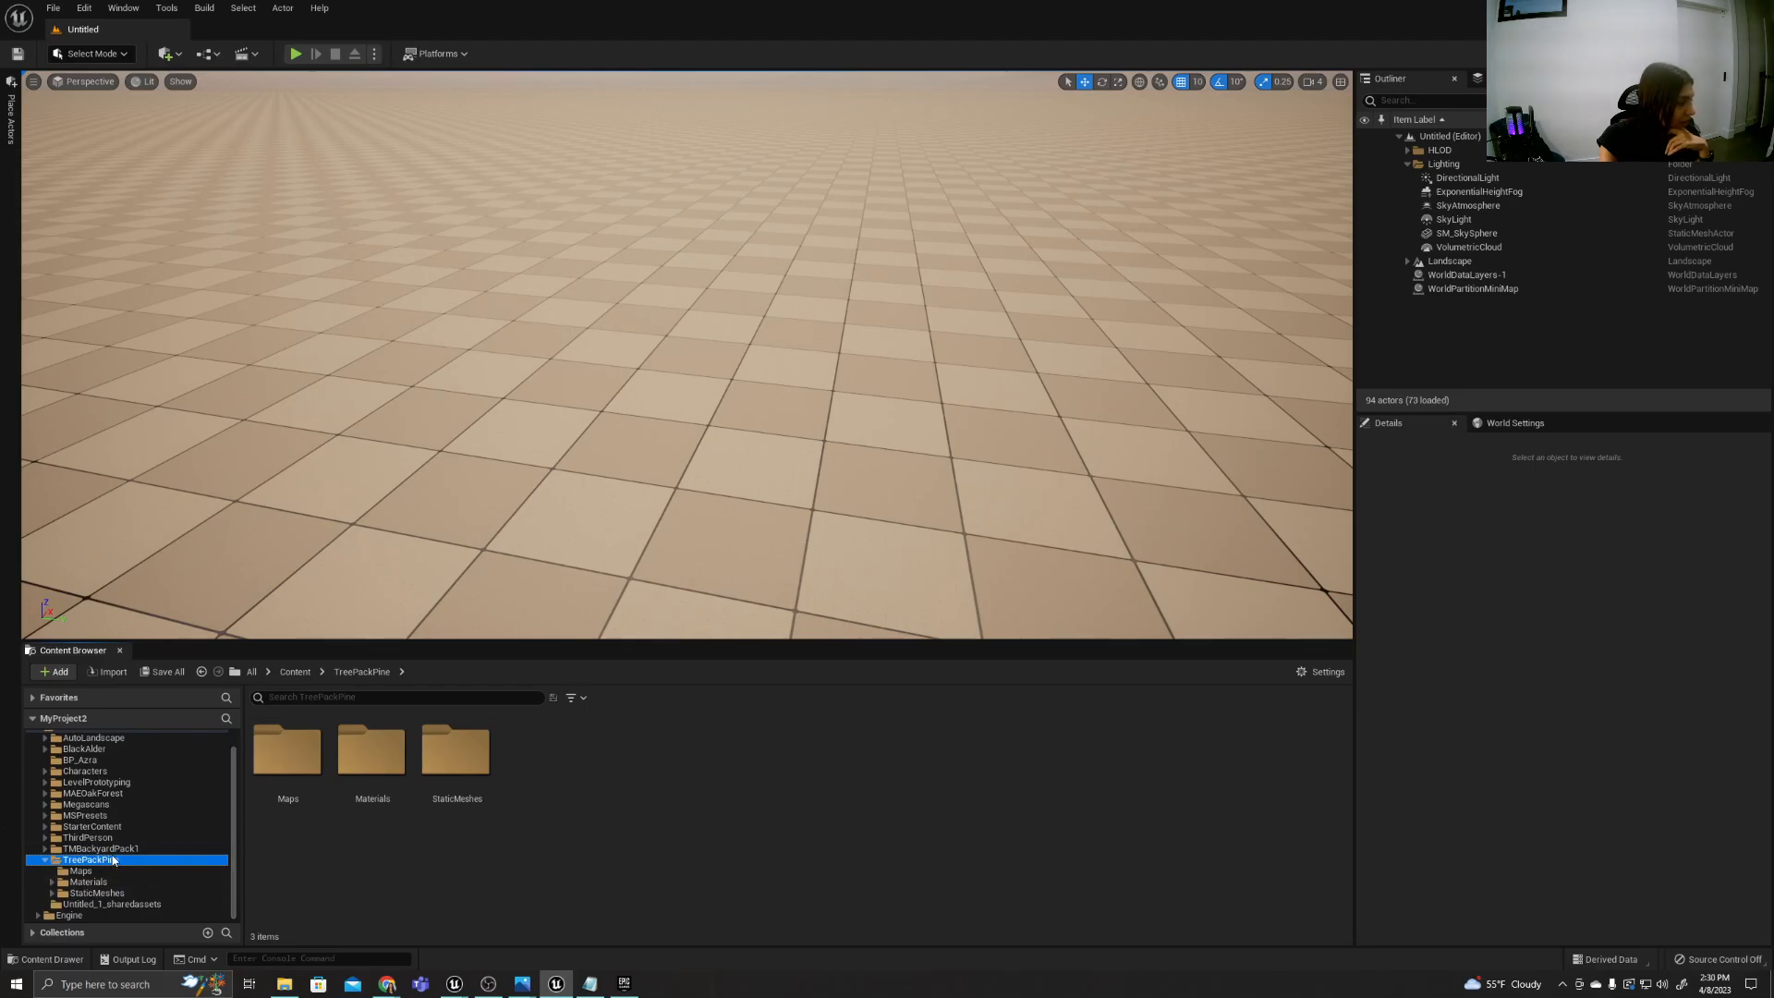
Inspect the MAEOakForest folder in the WitcheForest1 editor, and bring up the available operations for TreePackPine in MyProject2.
mouse_move(459, 988)
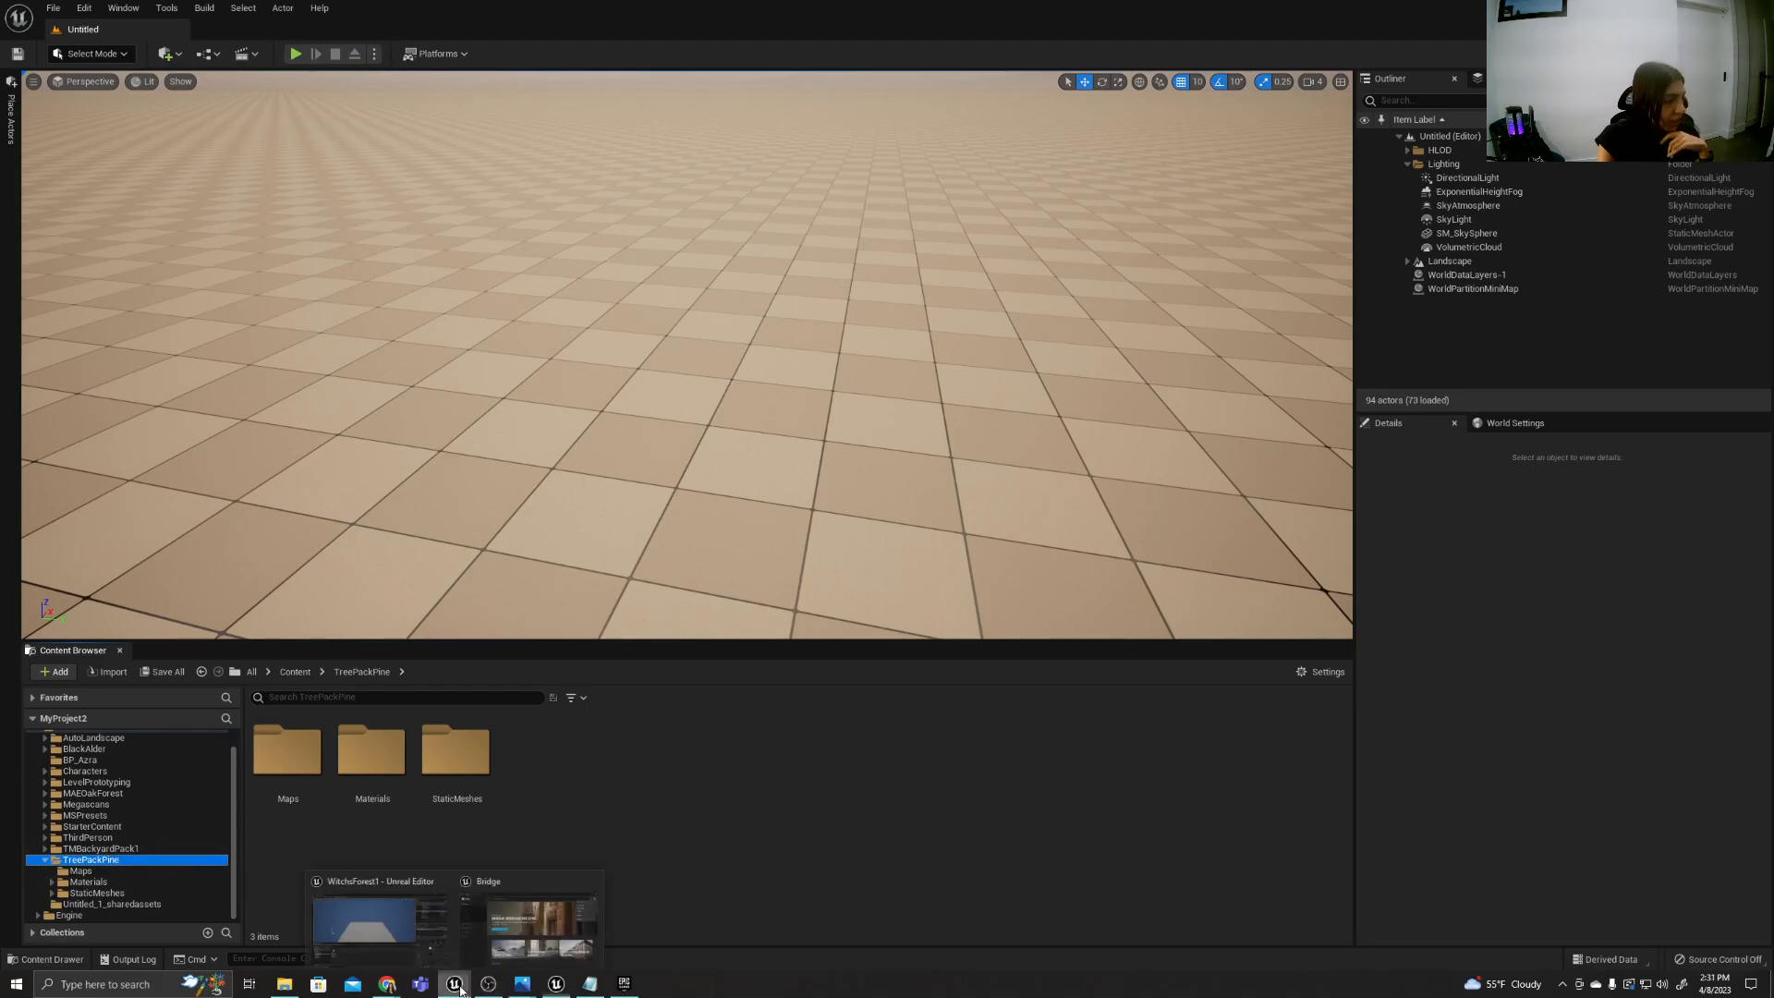
left_click(403, 917)
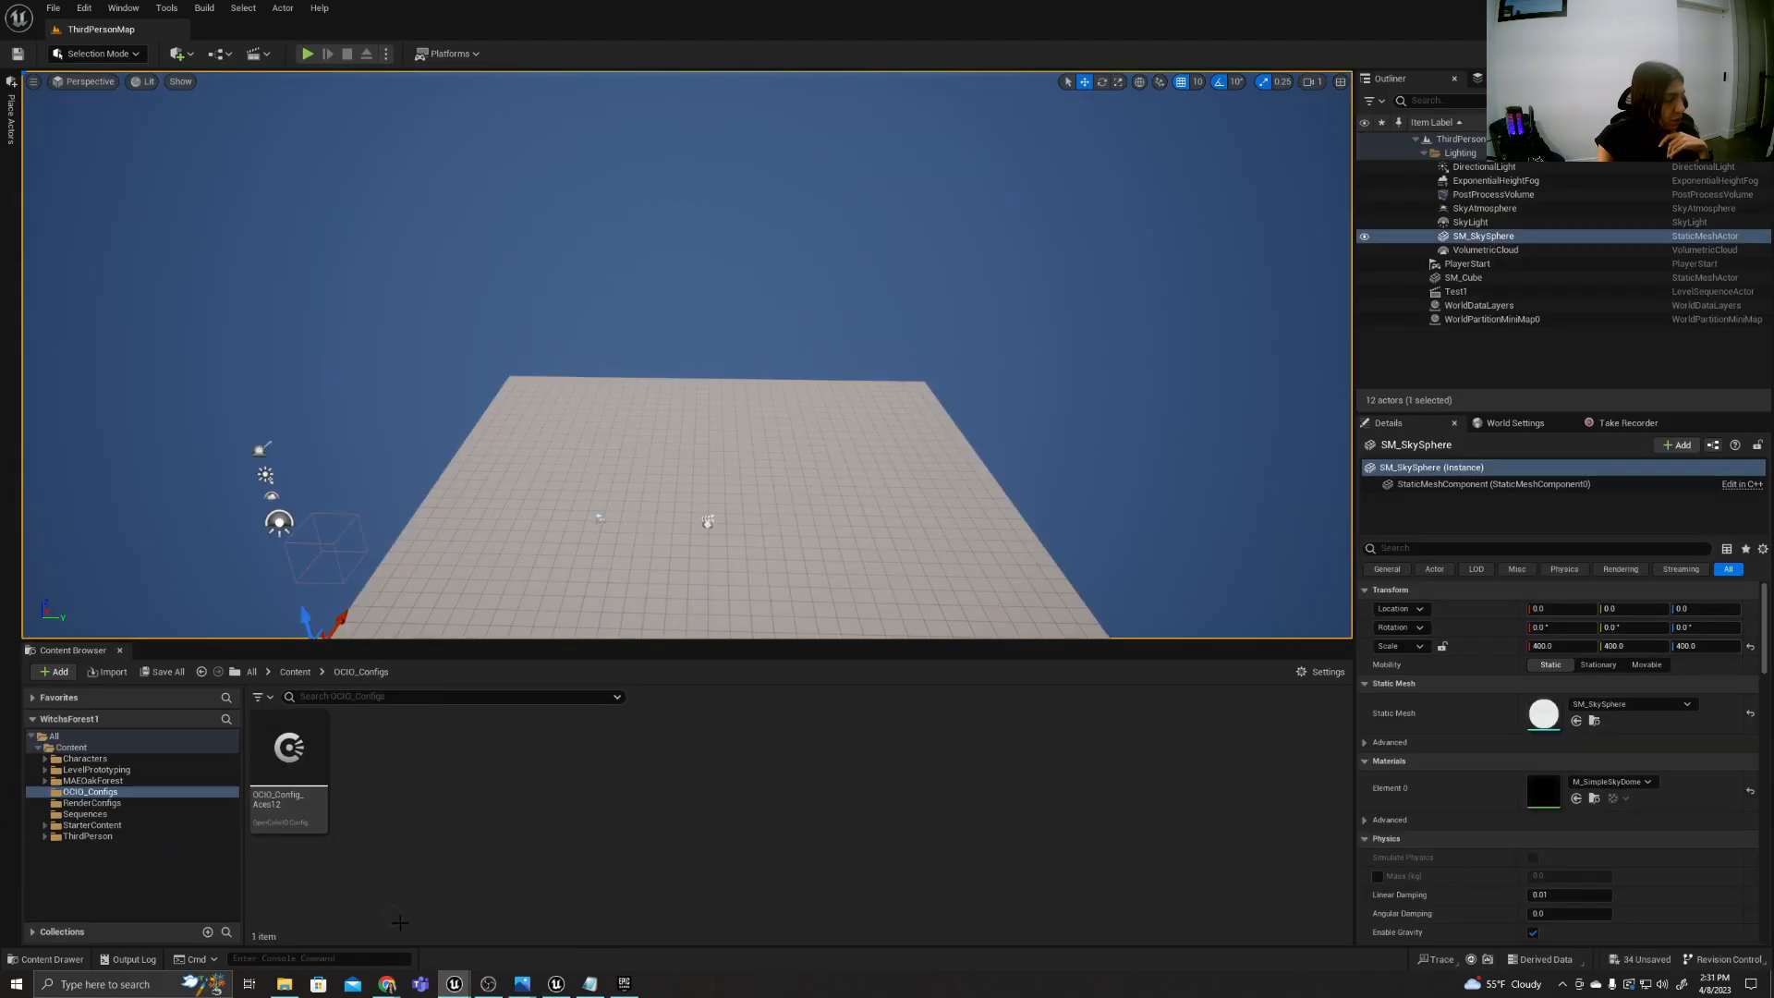
left_click(106, 781)
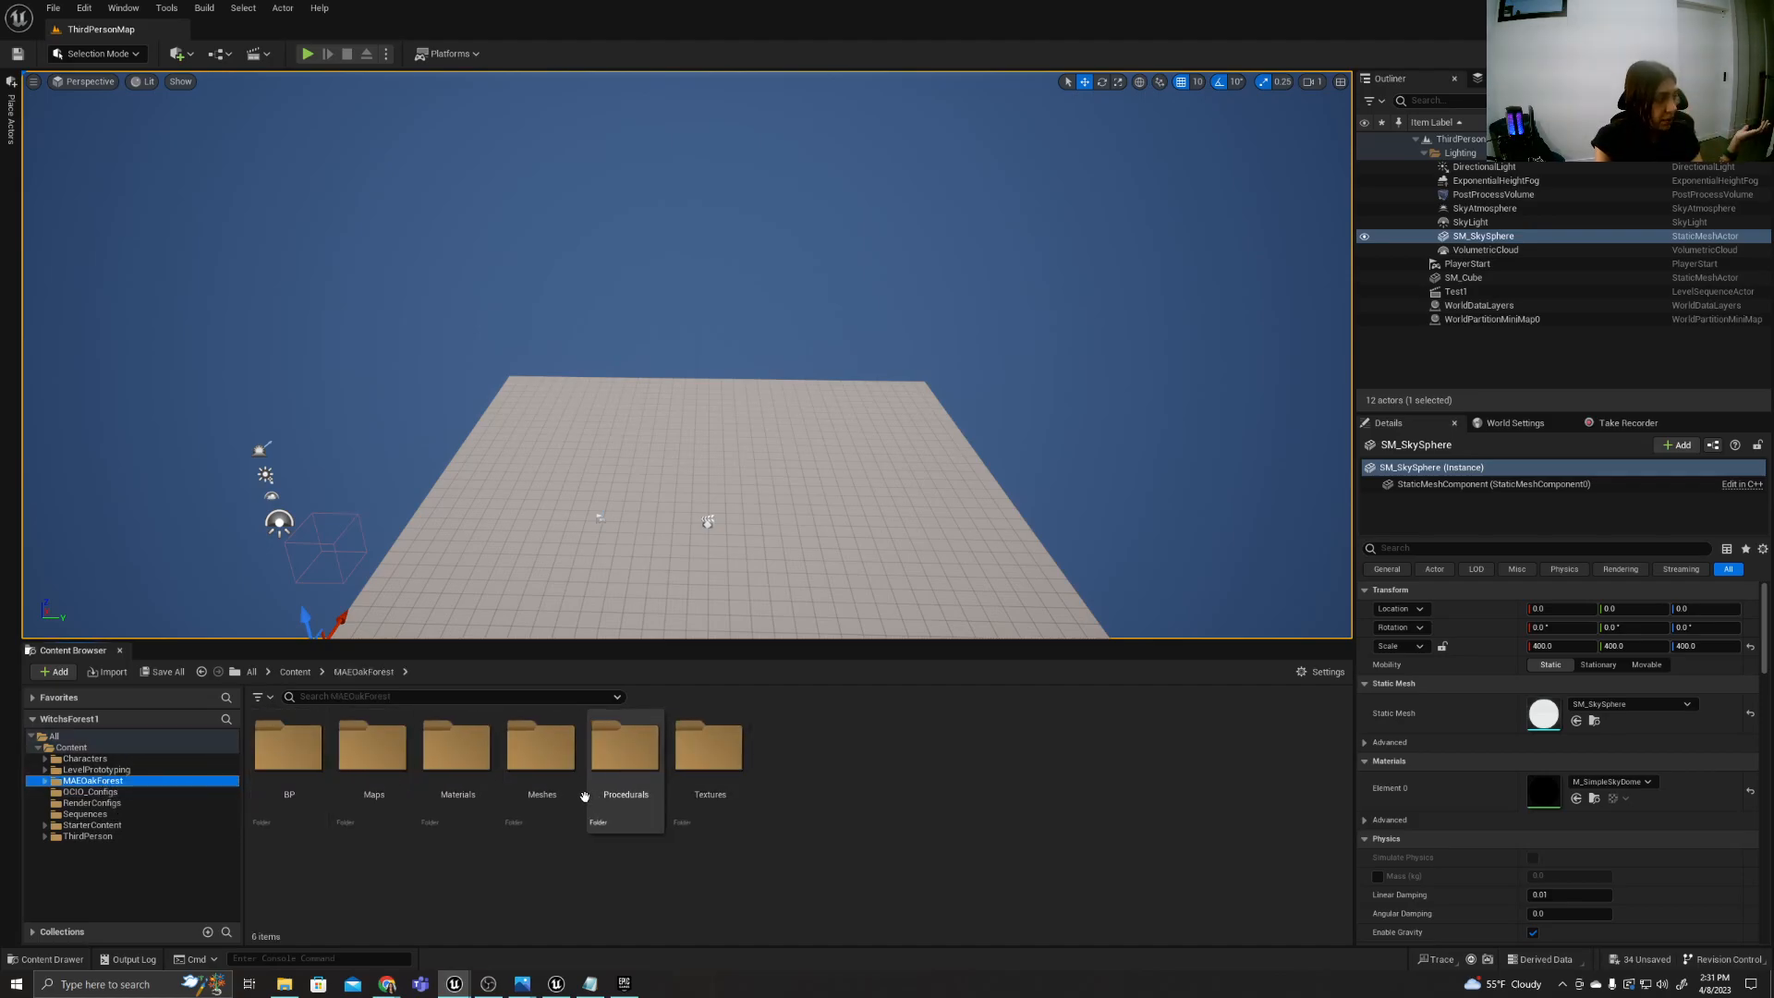
left_click(571, 987)
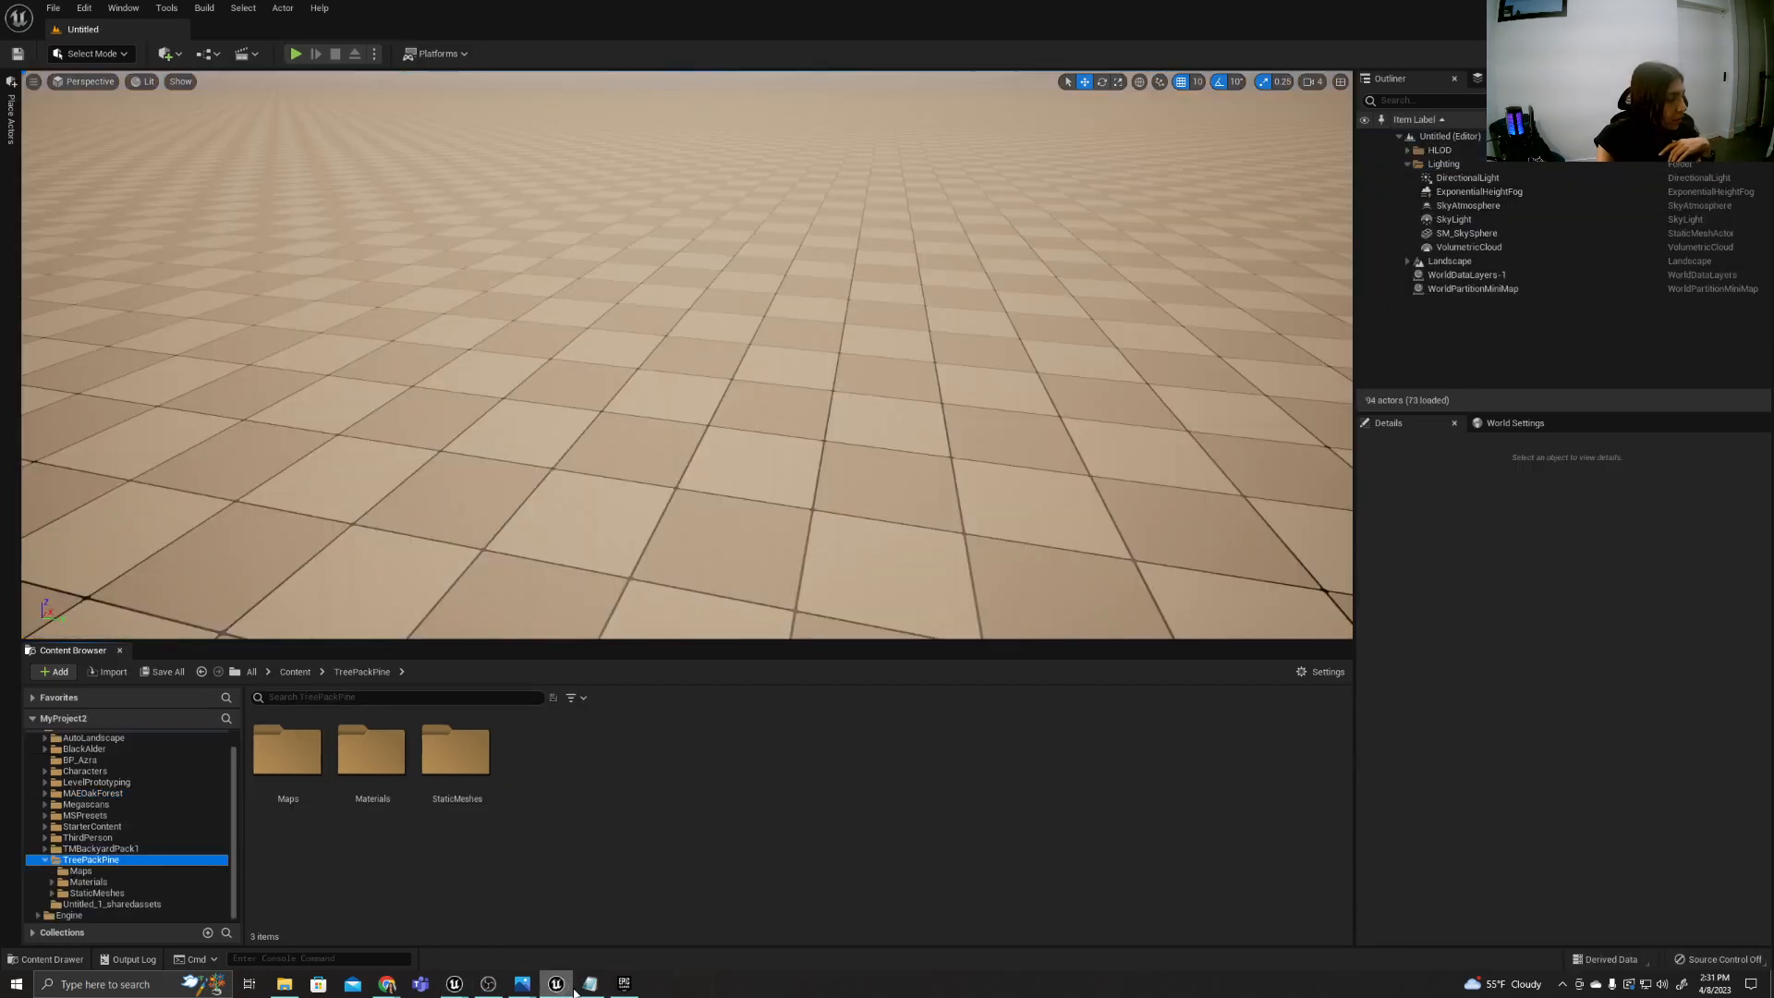
right_click(120, 862)
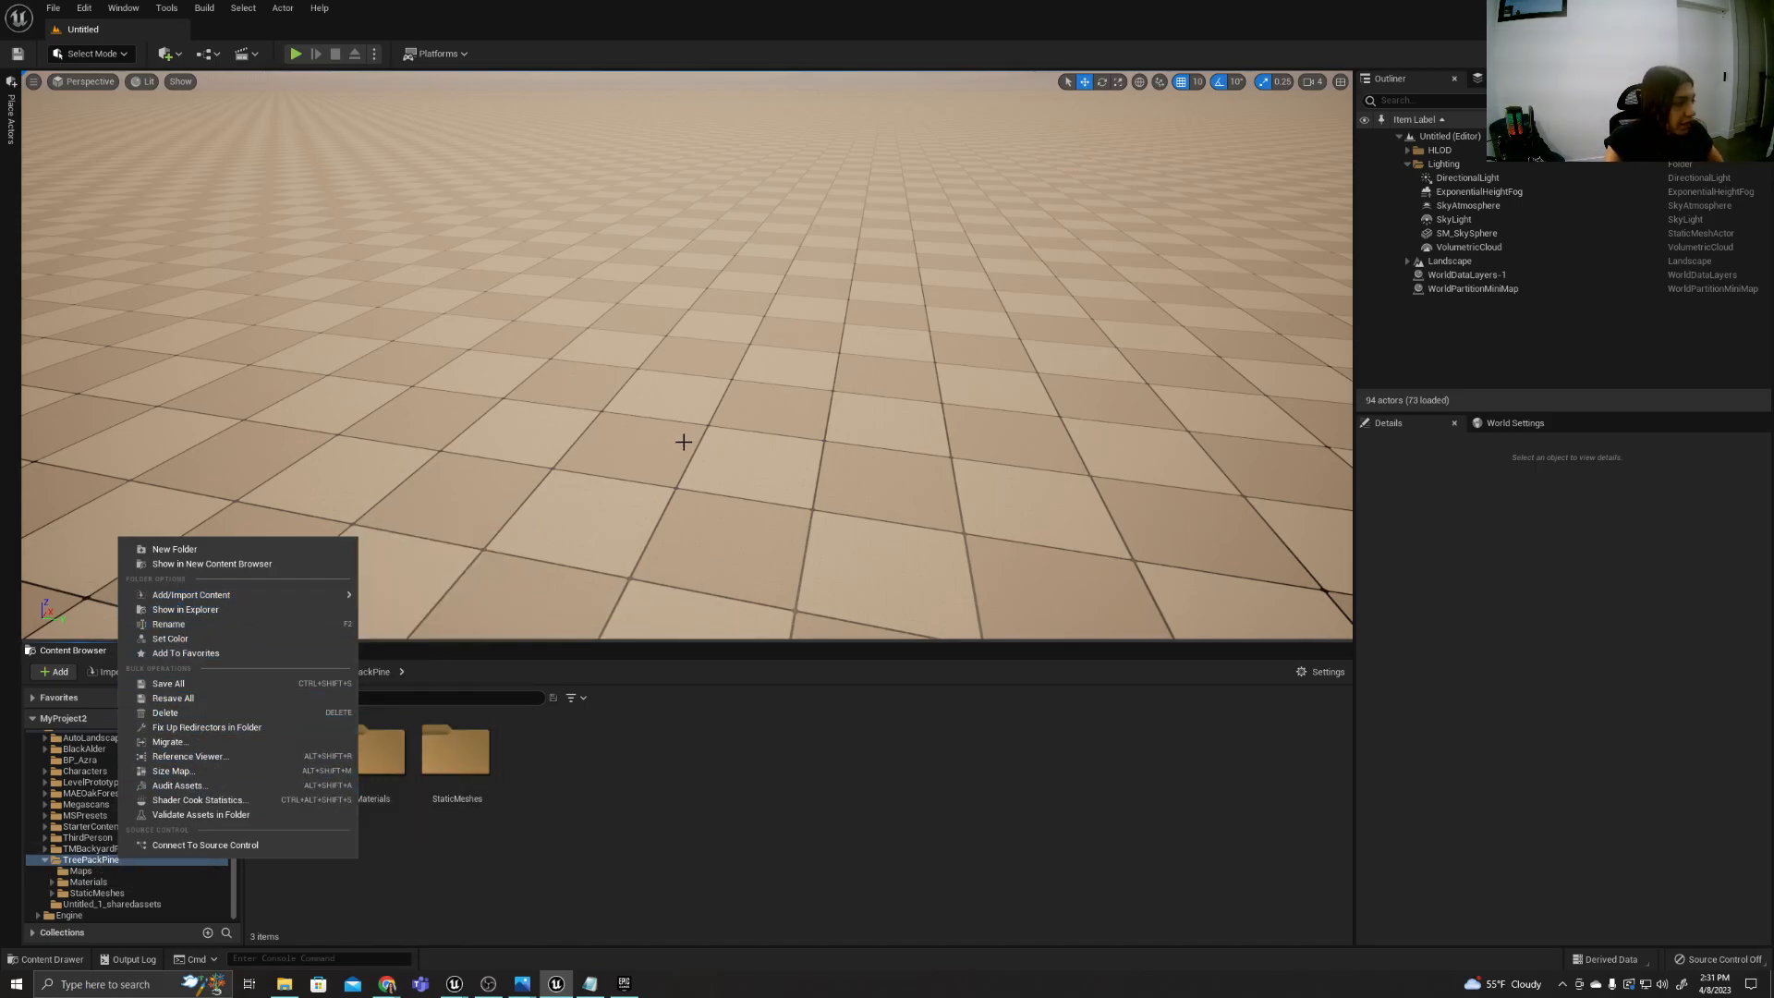
Try to add the Megascans Trees: European Black Alder pack to MyProject2 from the Epic Games Launcher, declining to overwrite existing files.
left_click(624, 983)
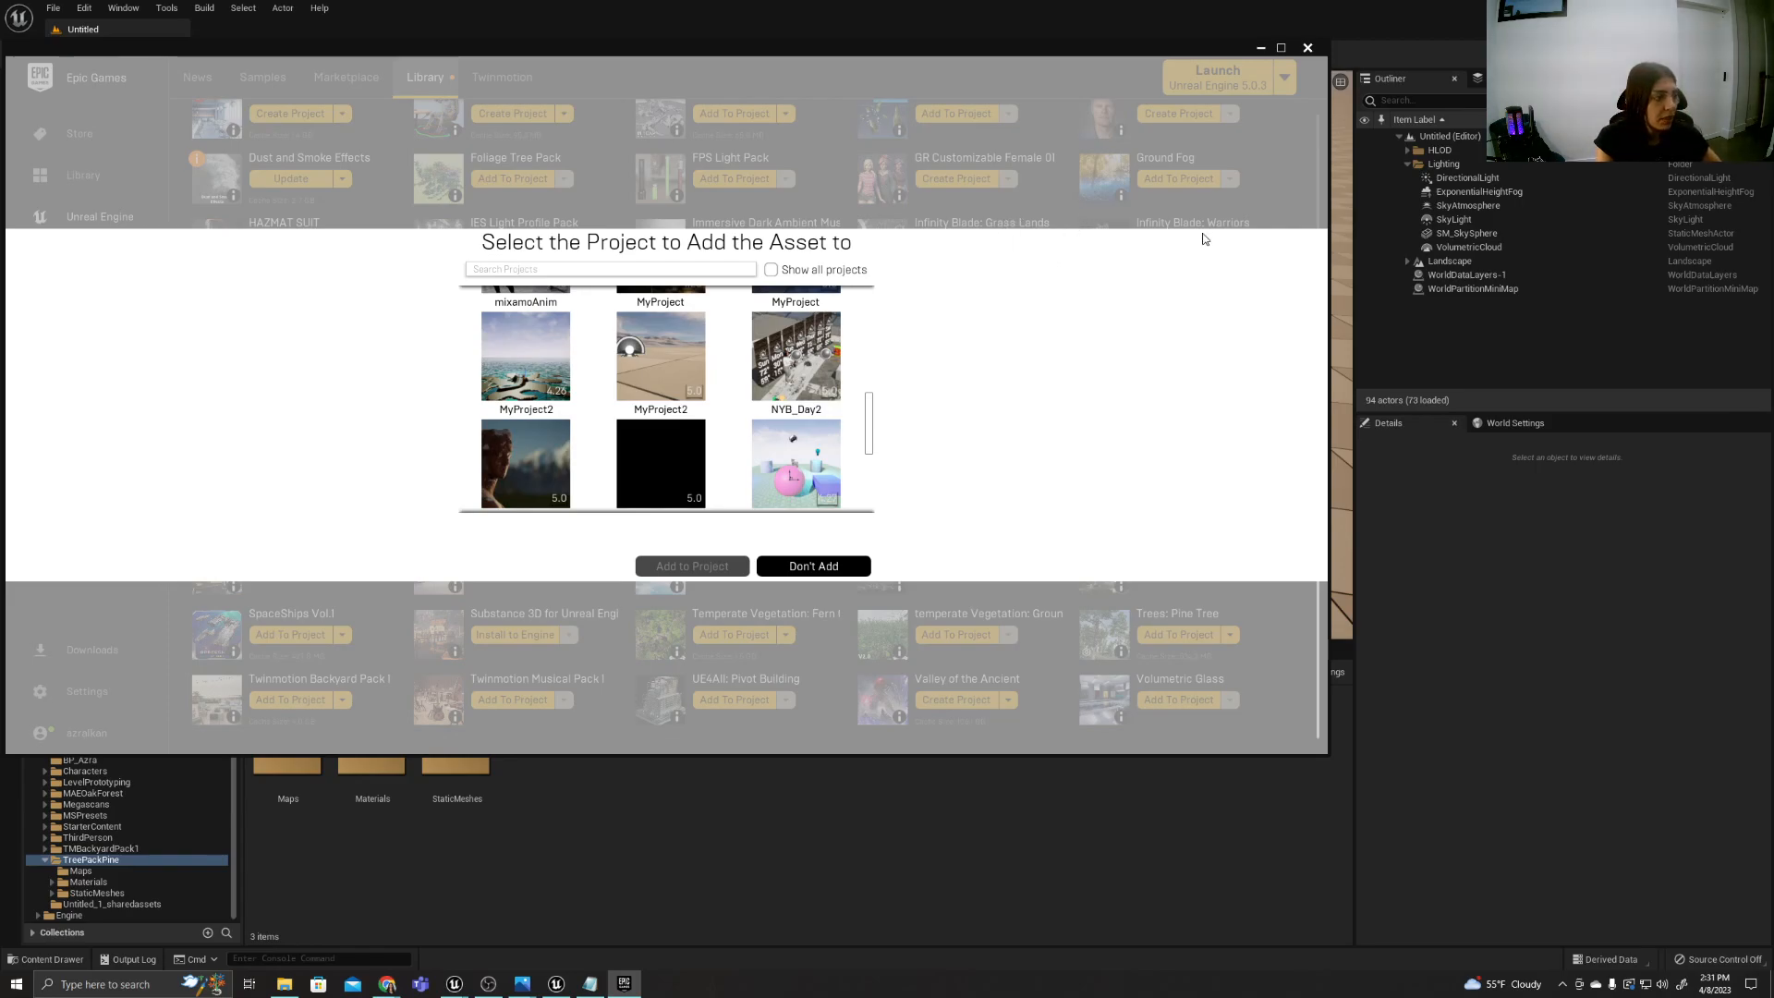
left_click(812, 567)
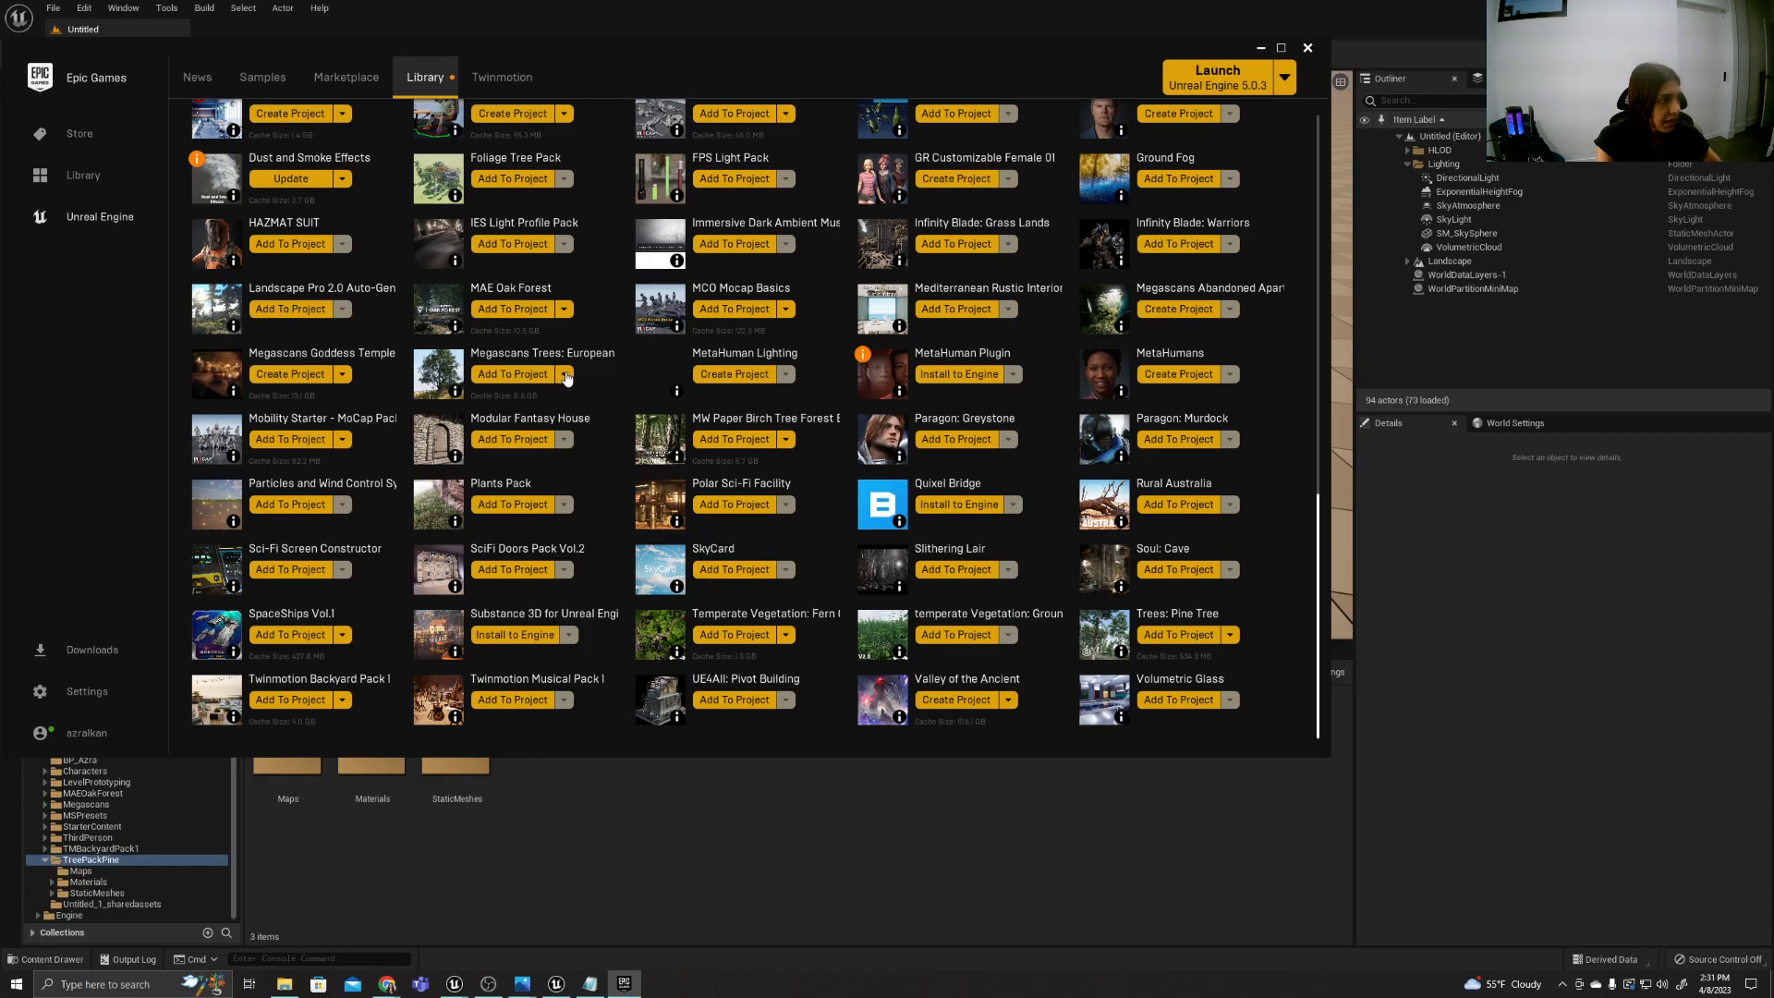
left_click(529, 374)
left_click_drag(868, 323, 878, 423)
left_click(685, 358)
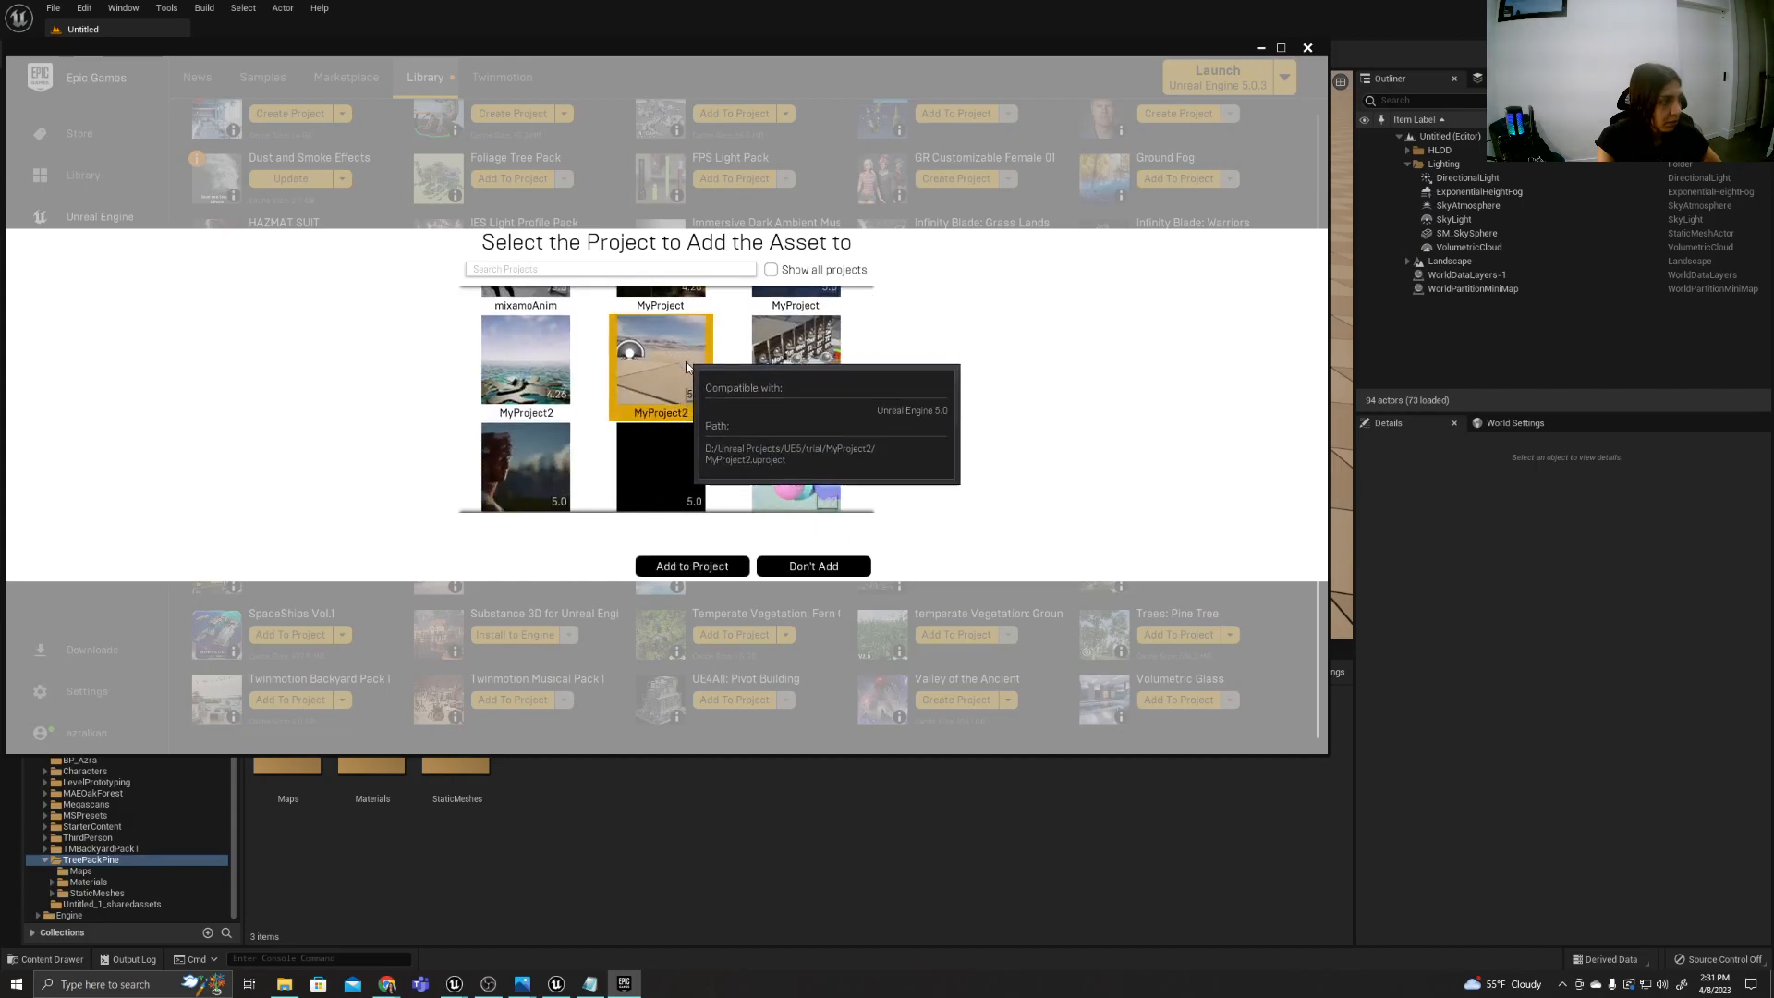
left_click(727, 570)
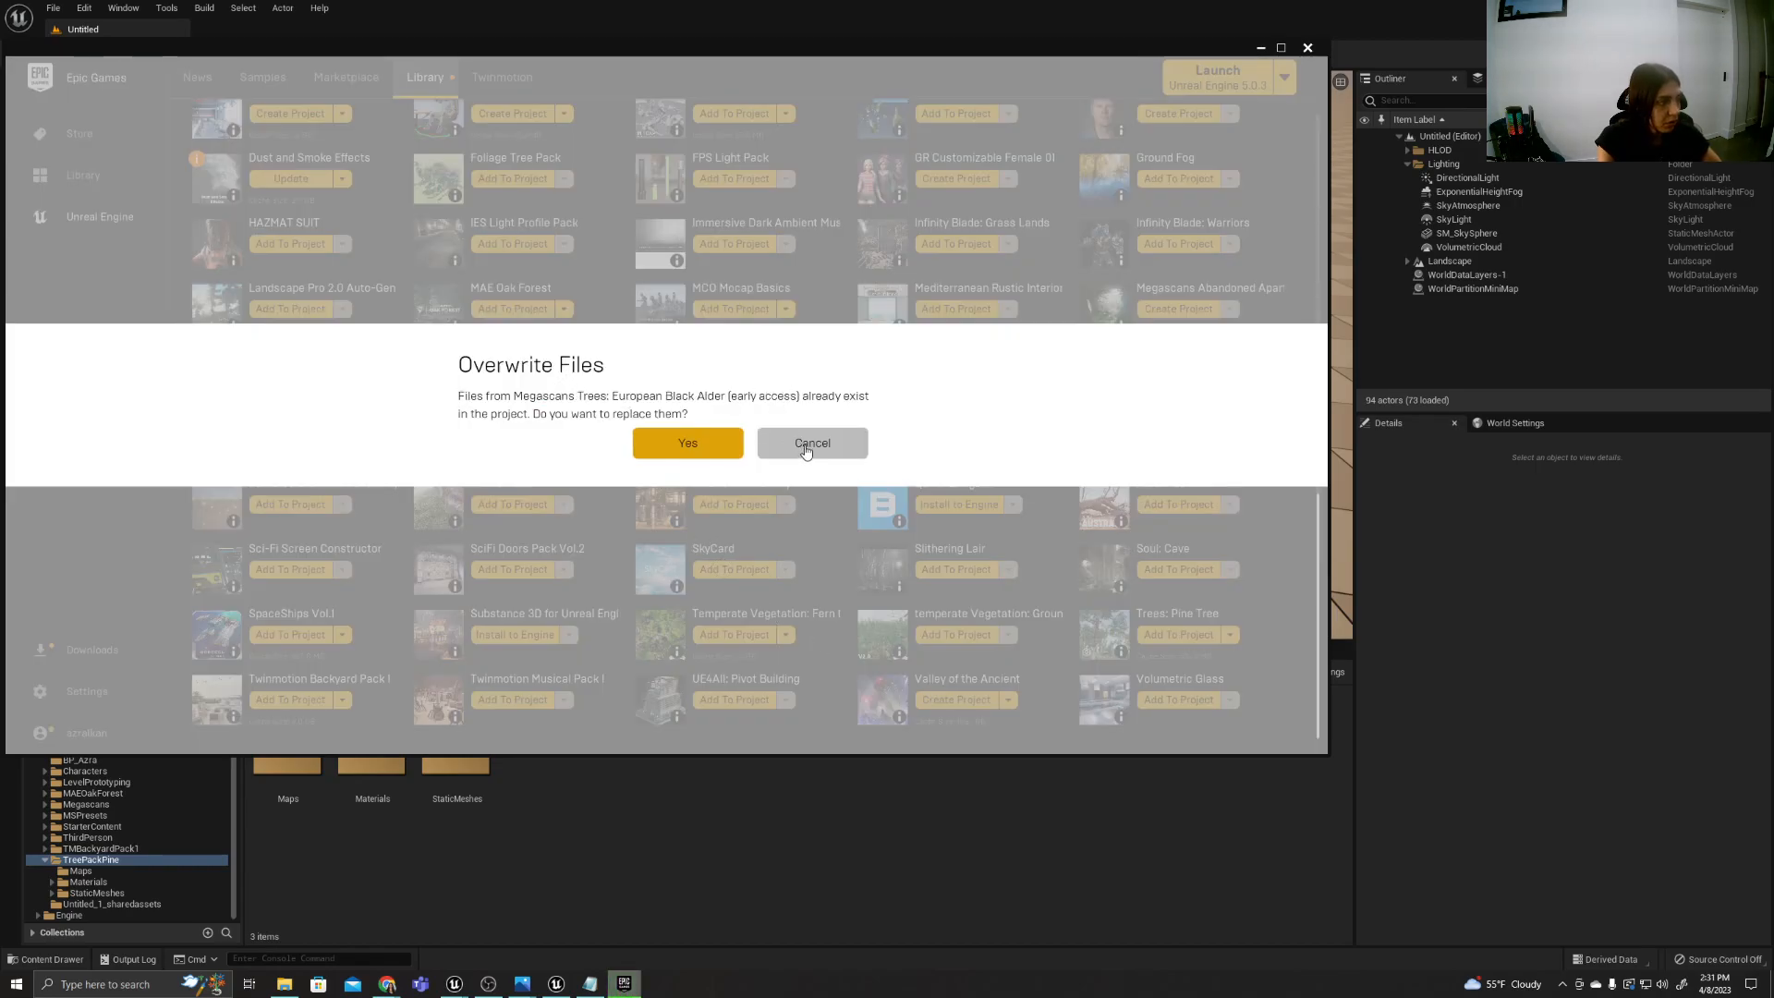
left_click(807, 451)
left_click(495, 868)
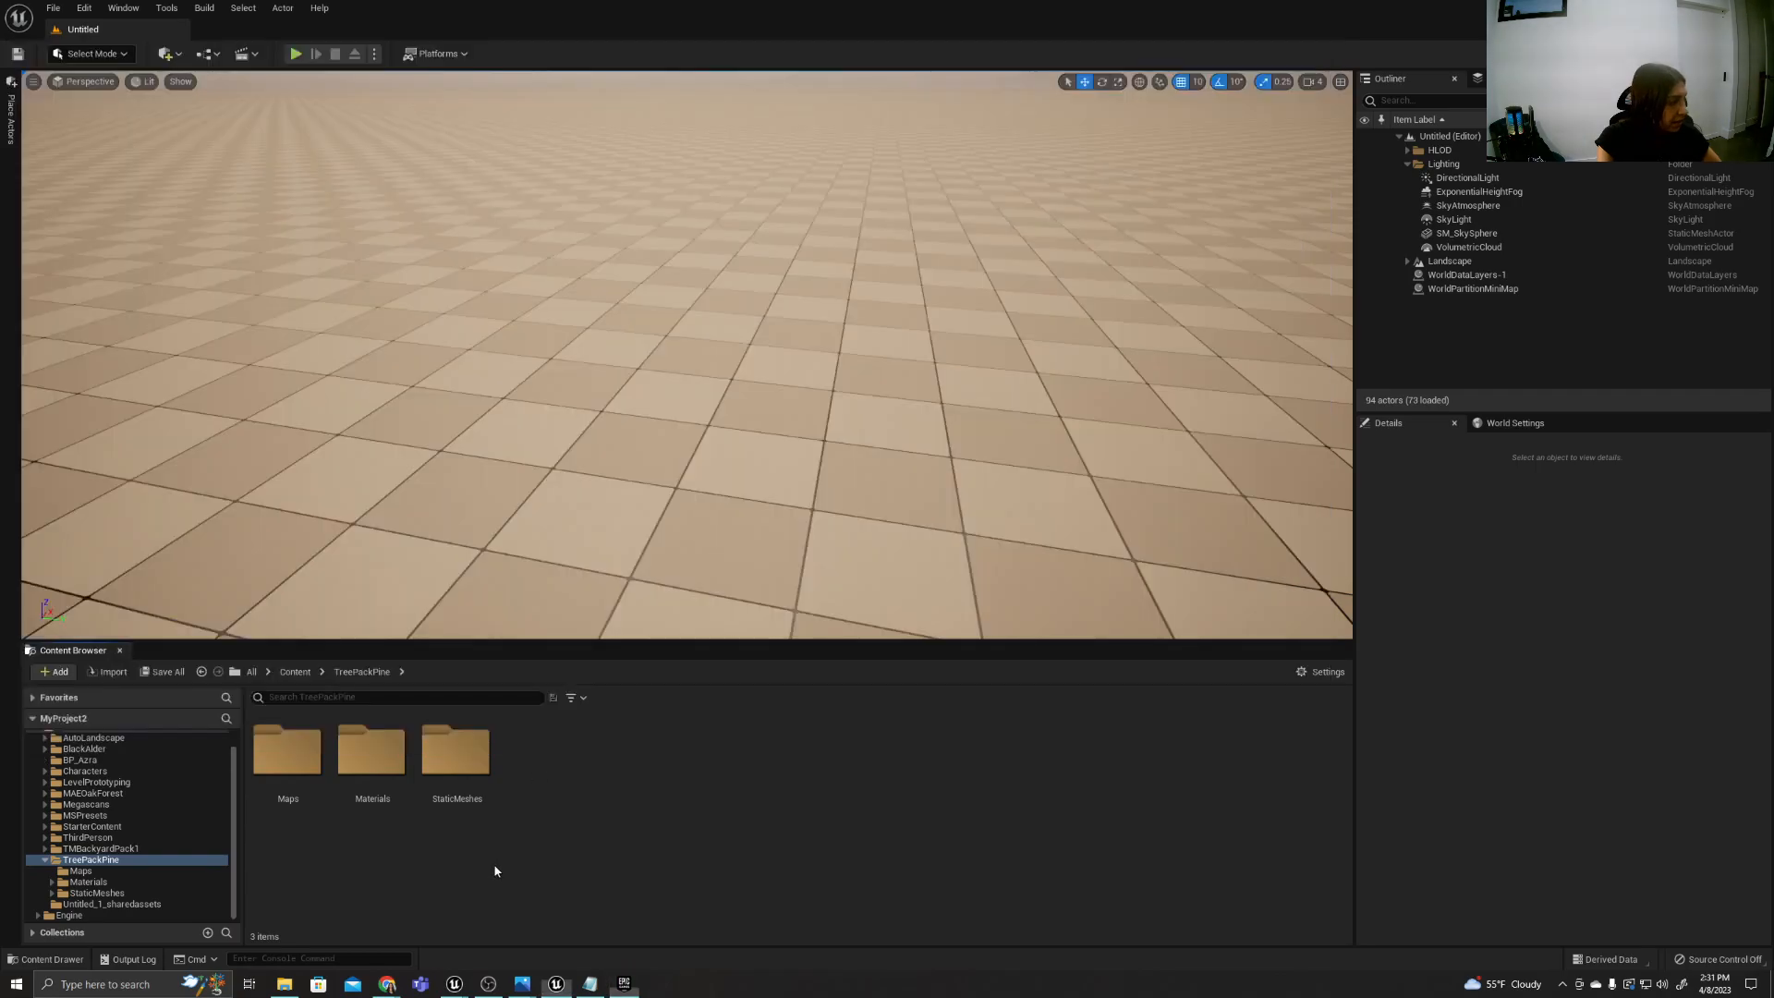
right_click(118, 852)
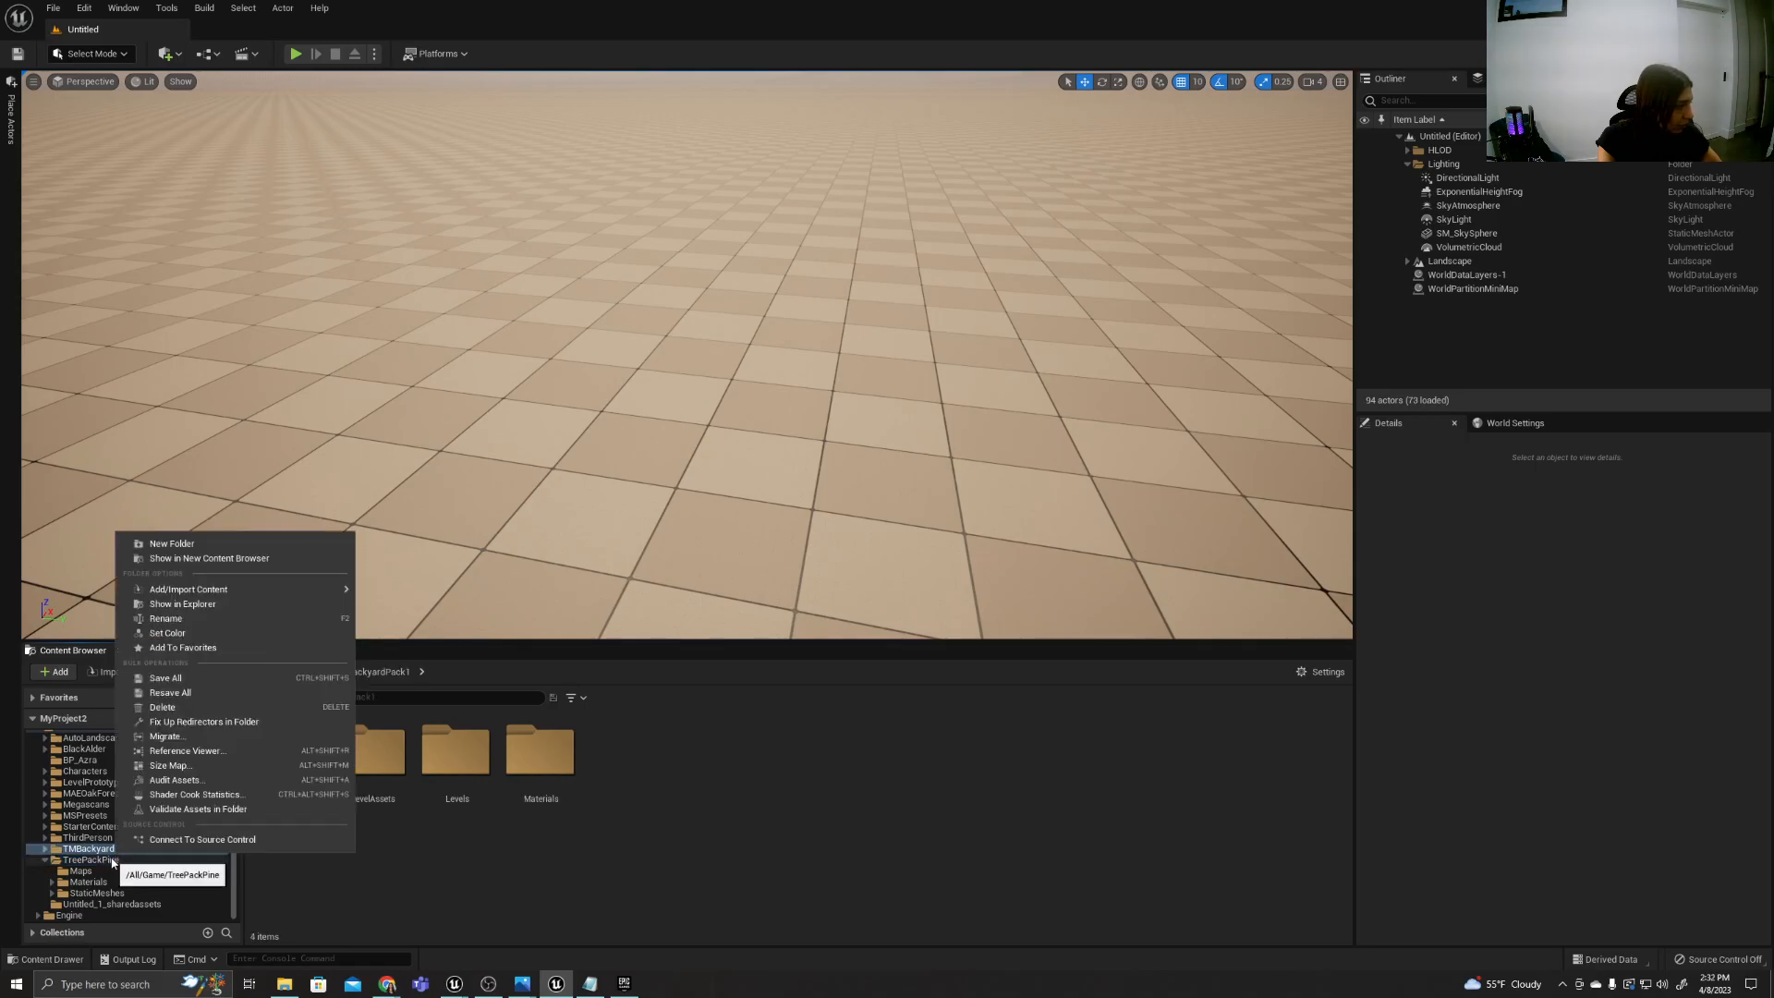
left_click(113, 861, "ctrl")
left_click(115, 861, "ctrl")
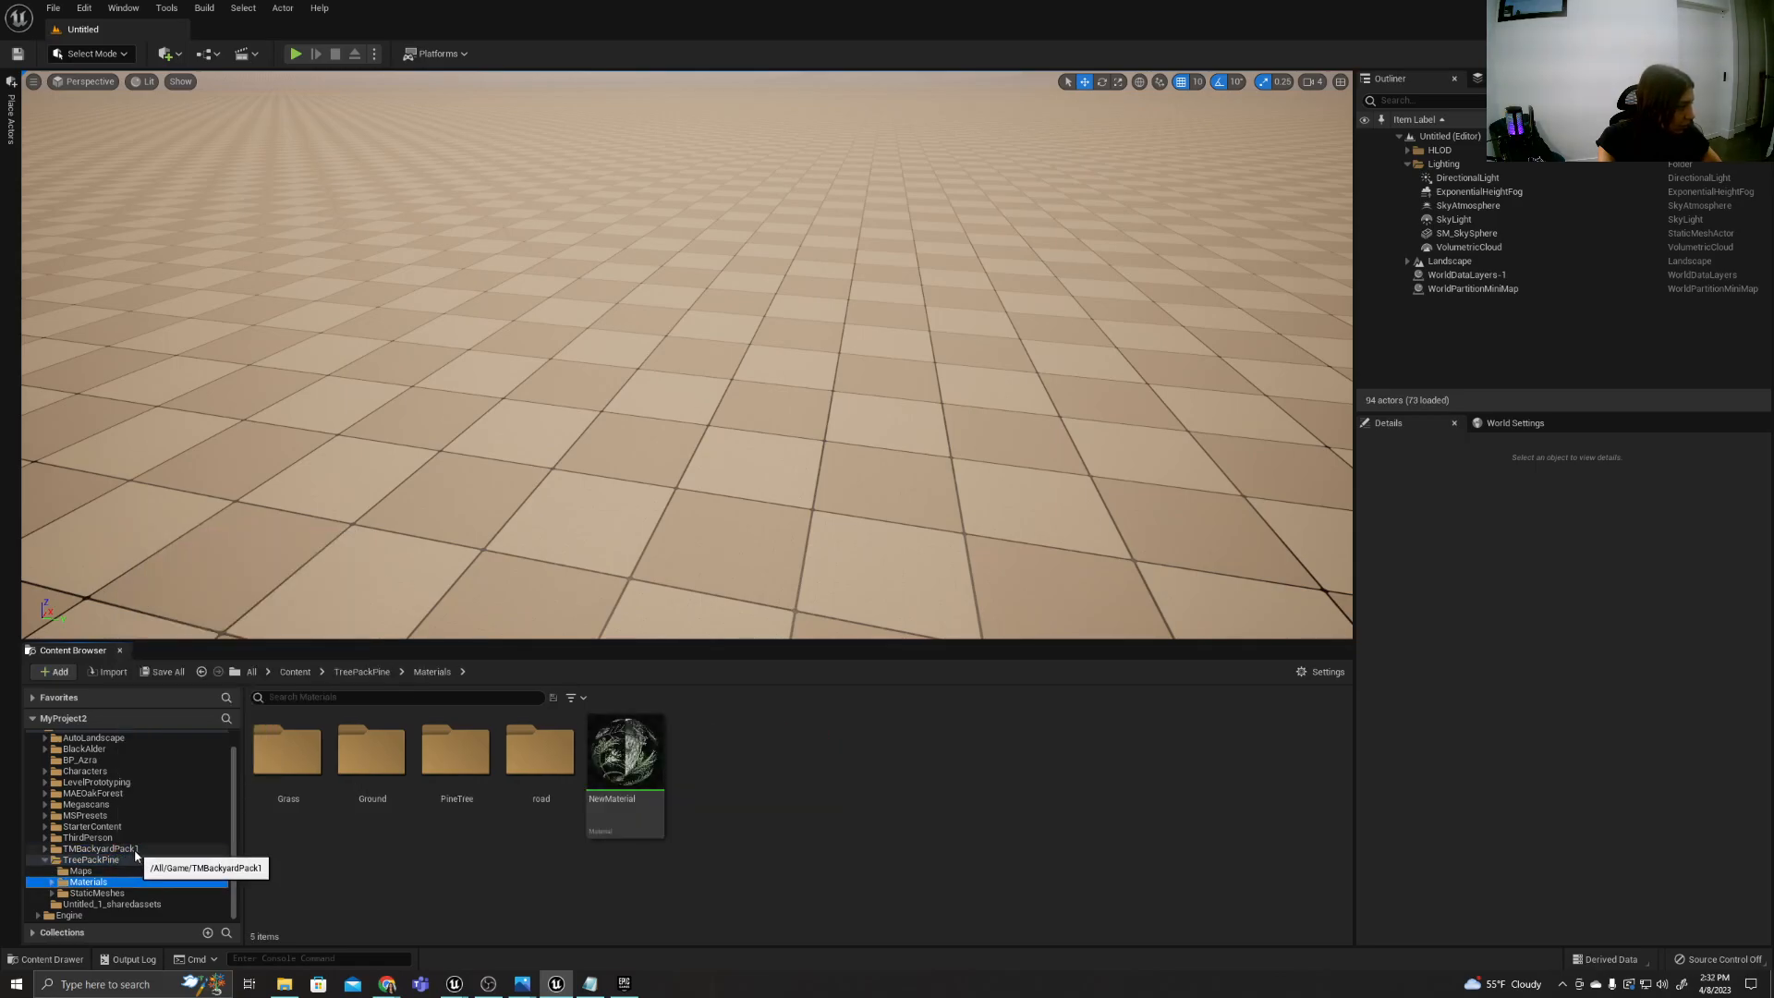
left_click(118, 861)
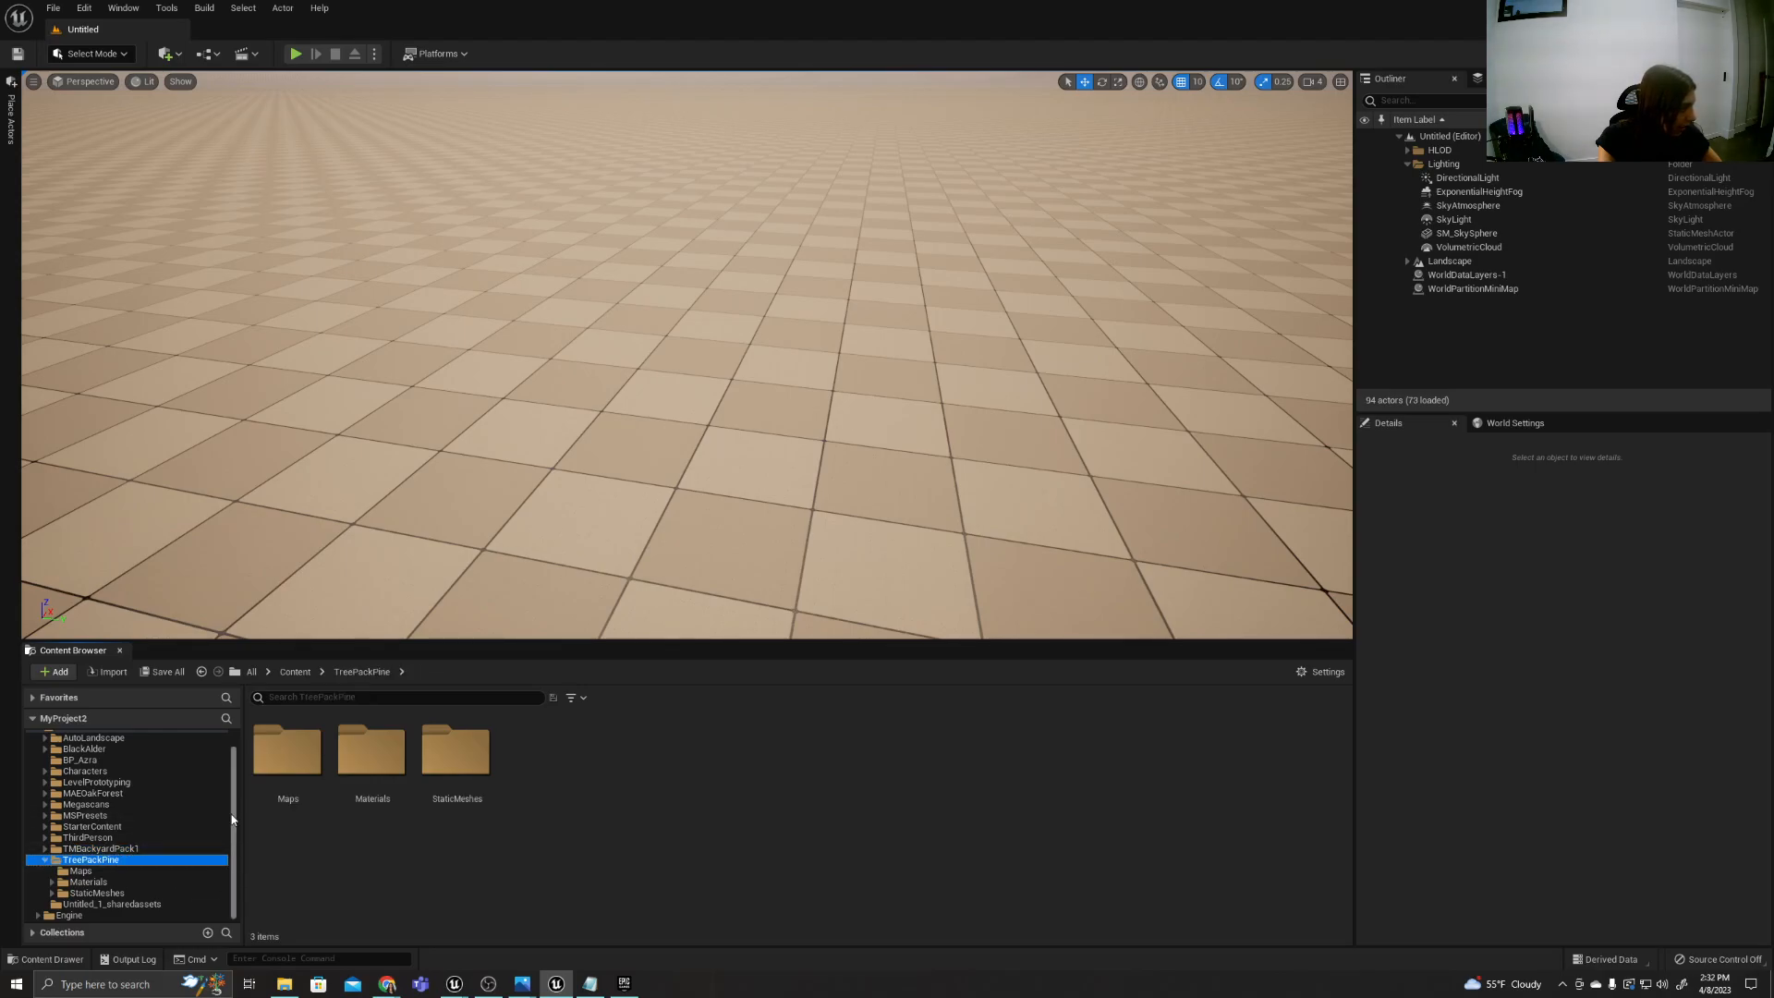
Start migrating the BlackAlder folder and accept all of its listed assets for migration.
left_click(88, 748)
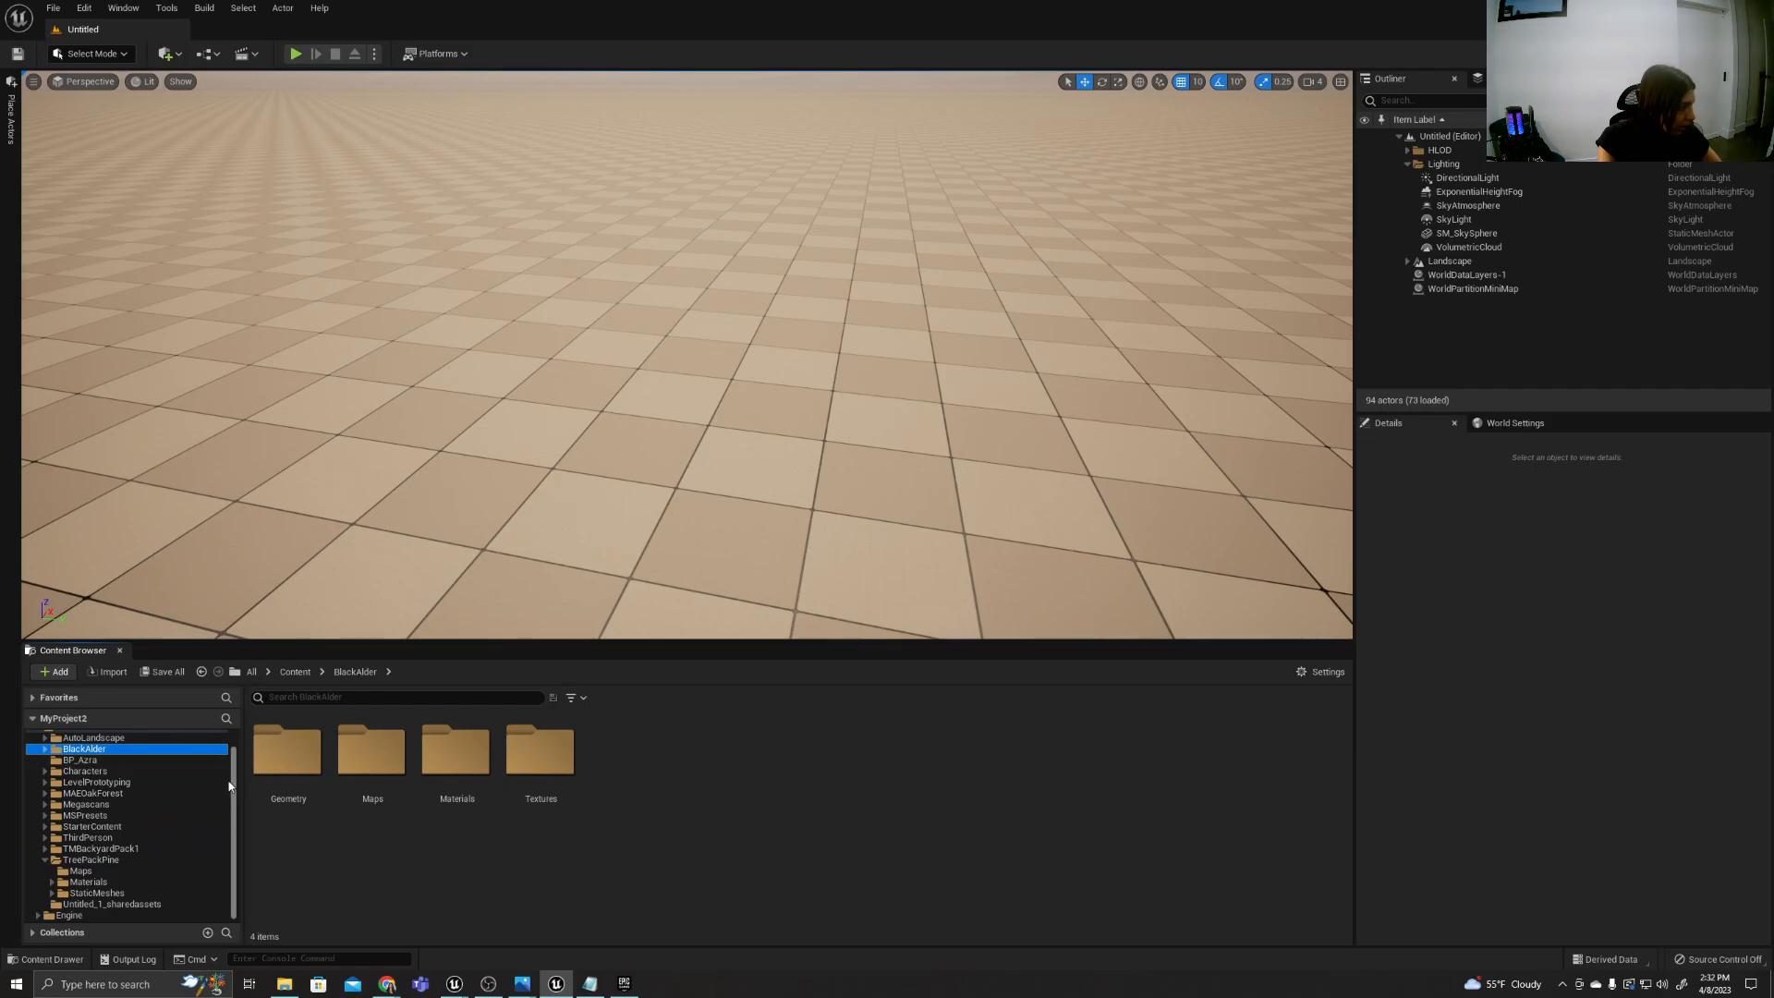
scroll(232, 788, "up", 2)
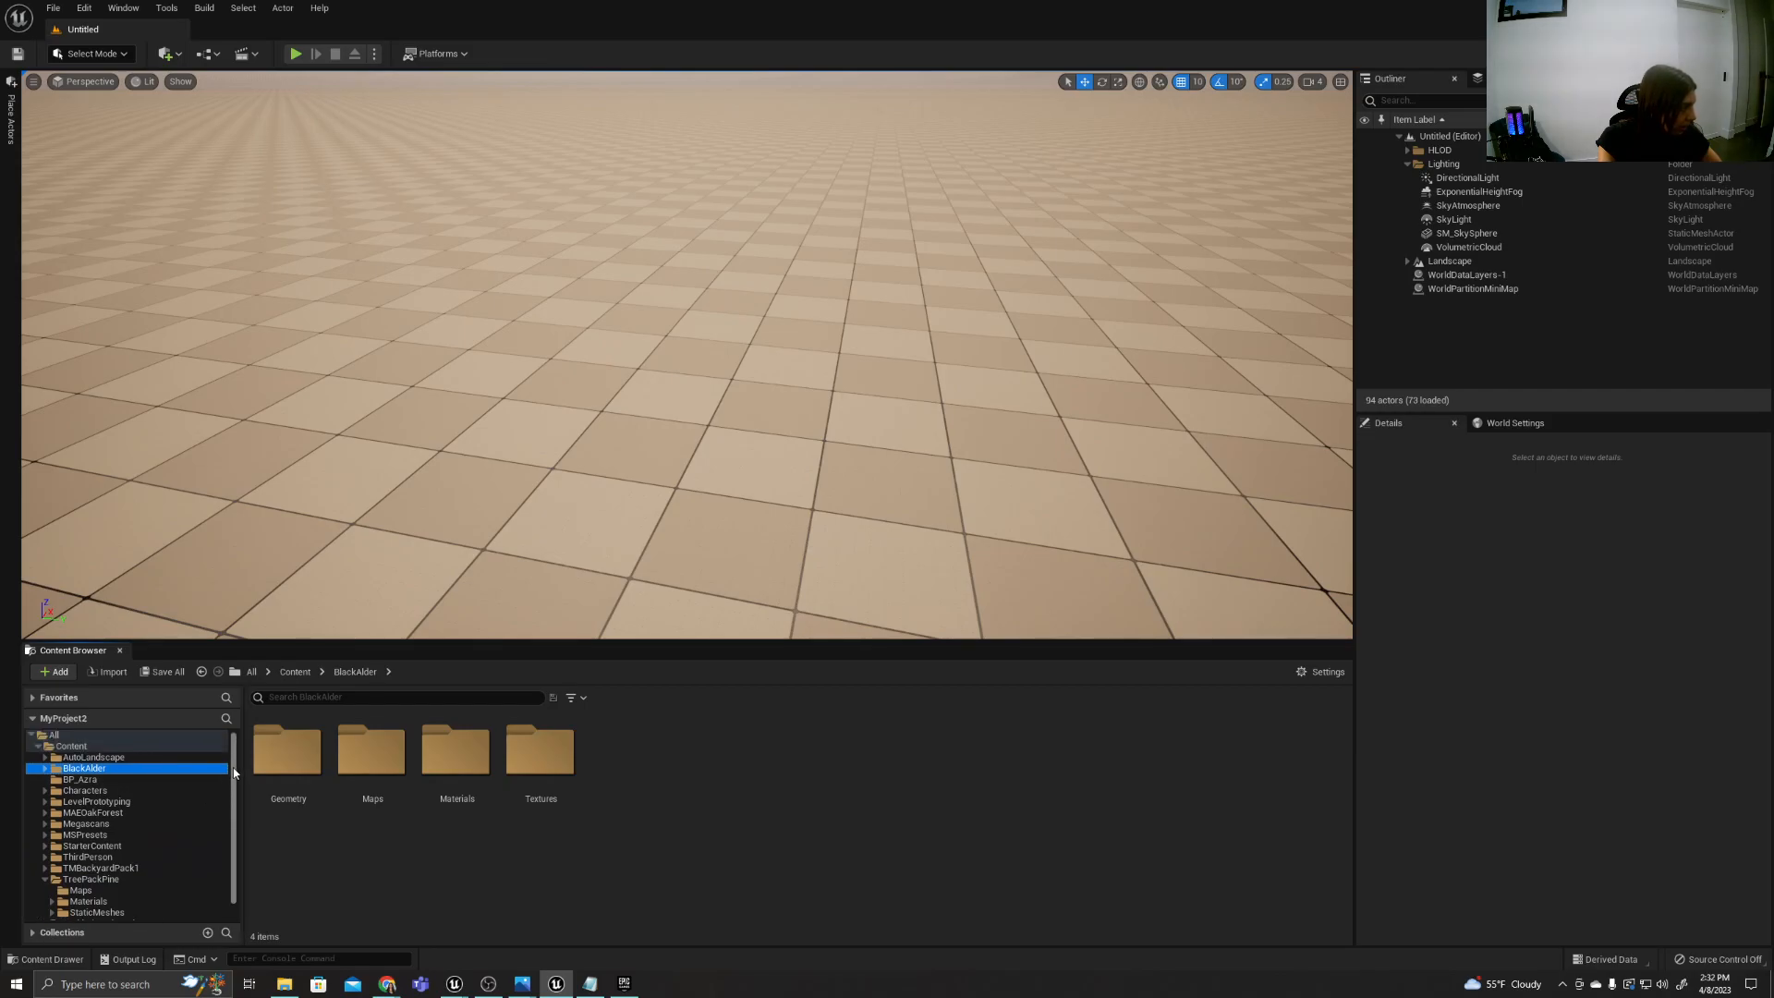
right_click(105, 771)
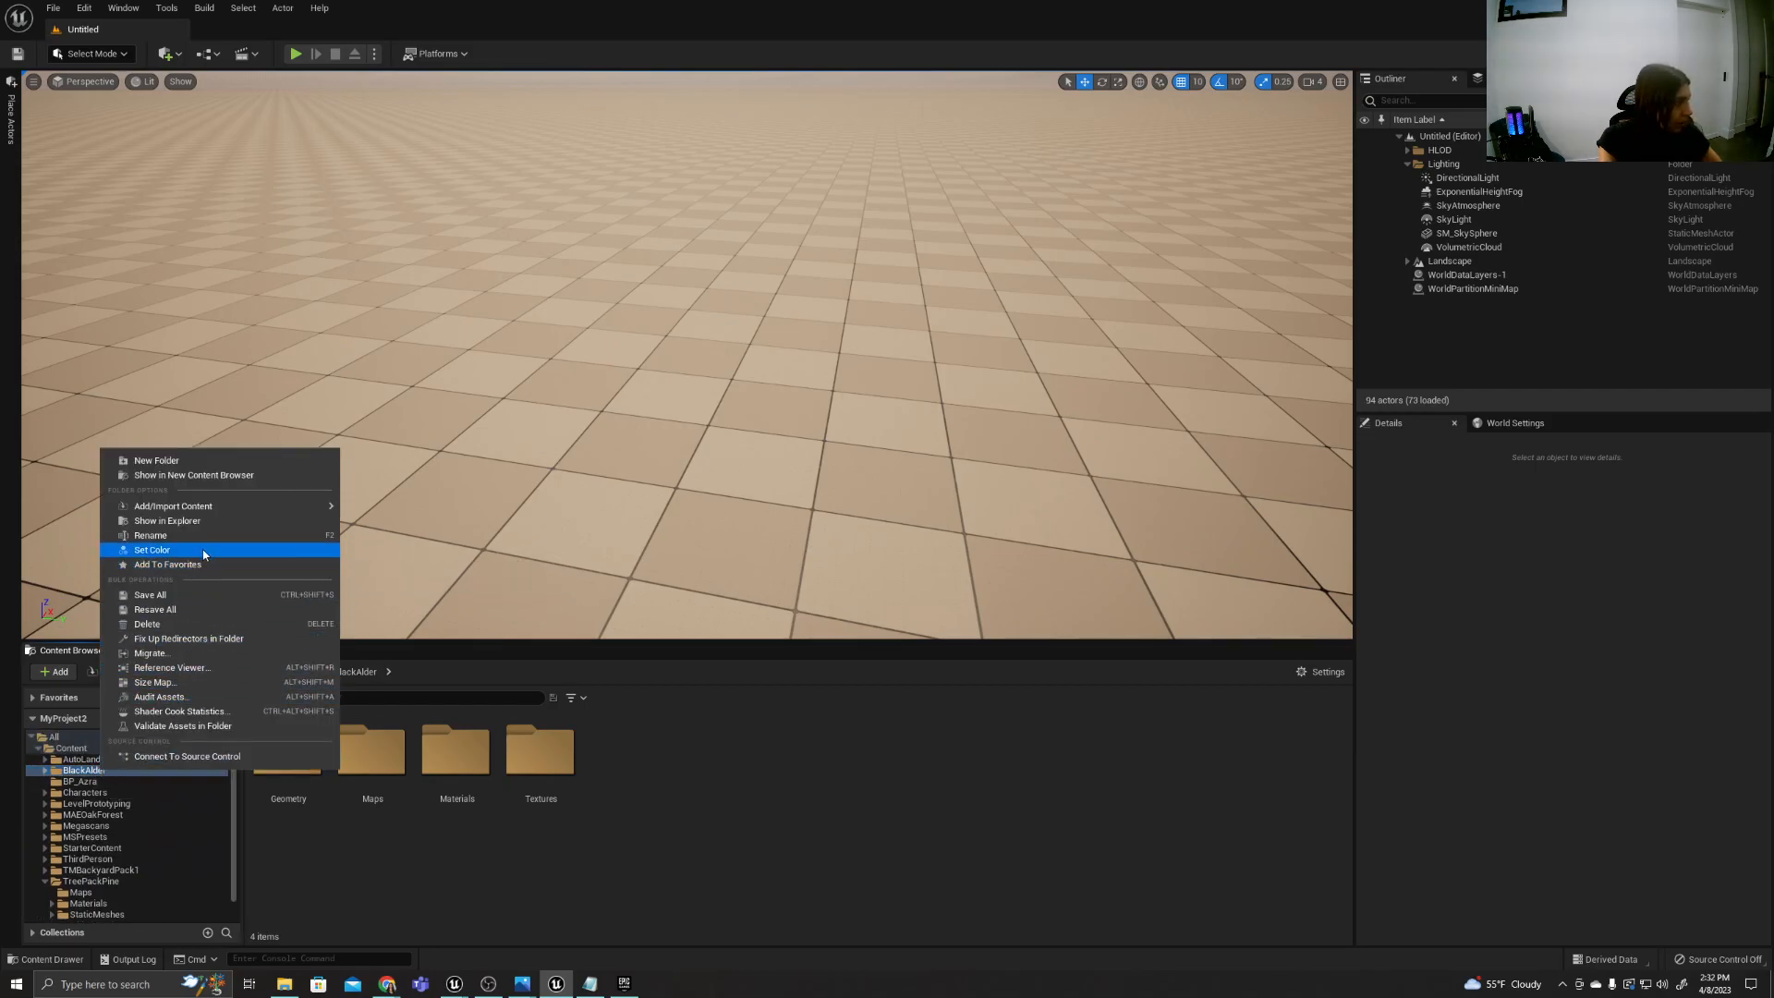
mouse_move(213, 510)
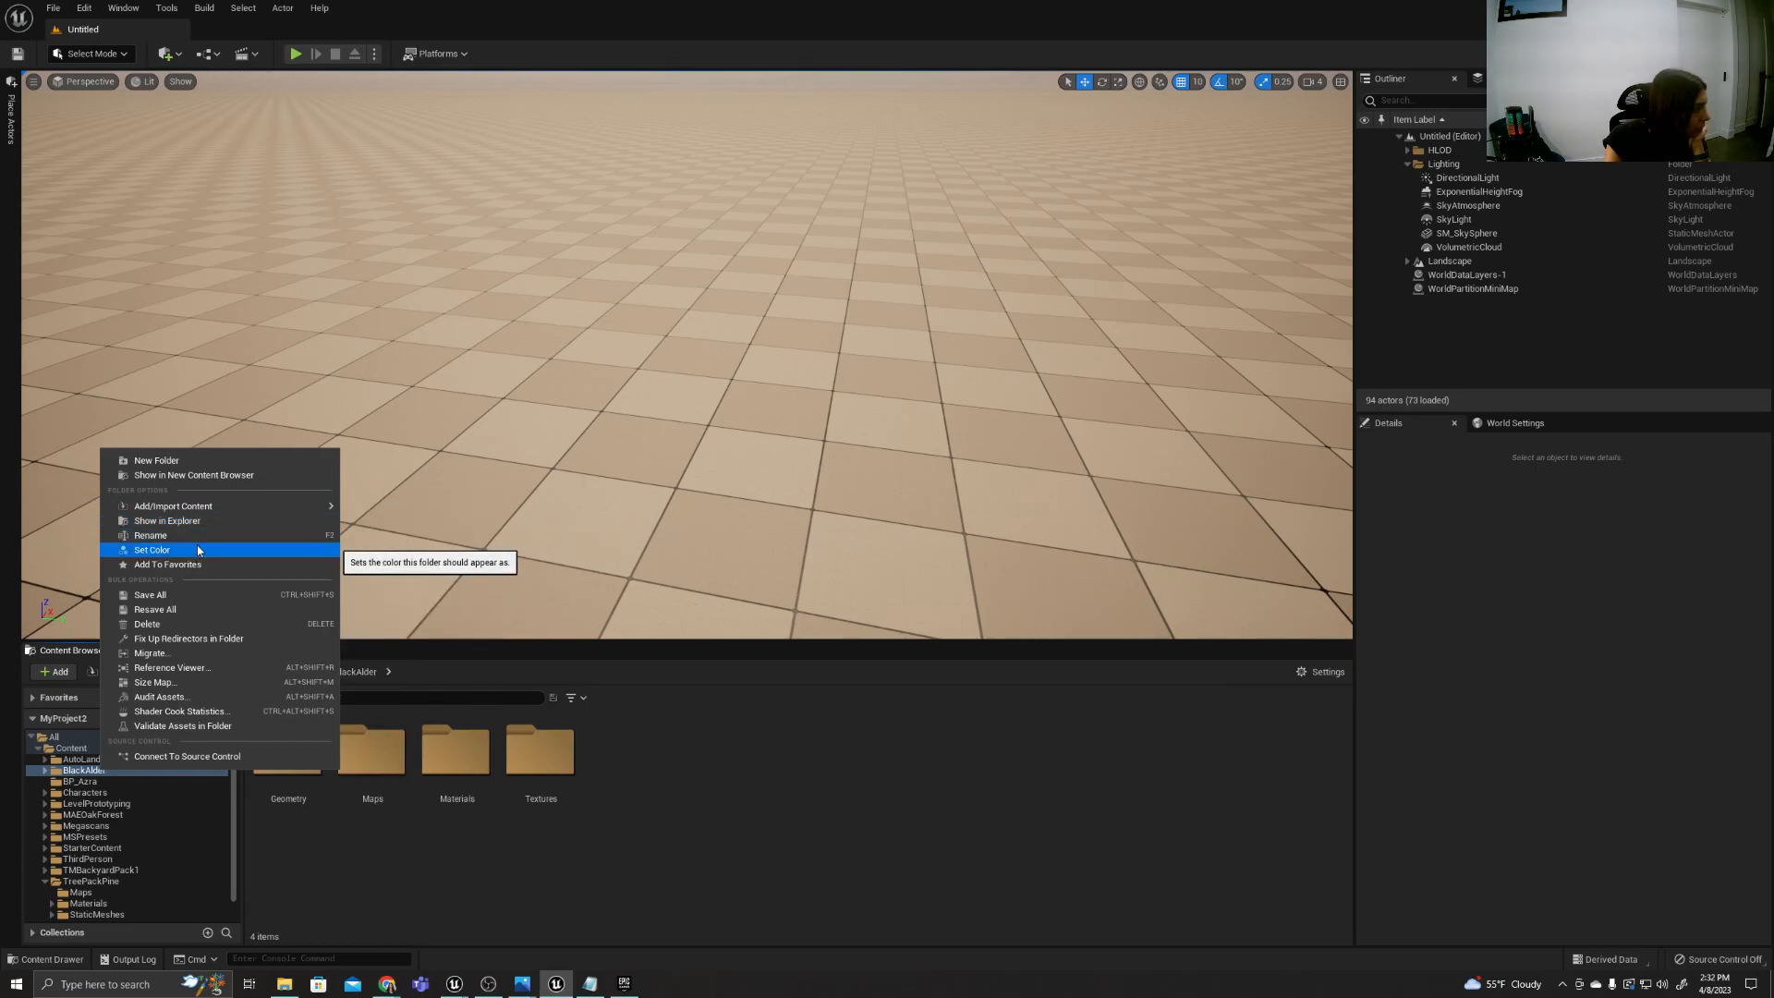
left_click(153, 654)
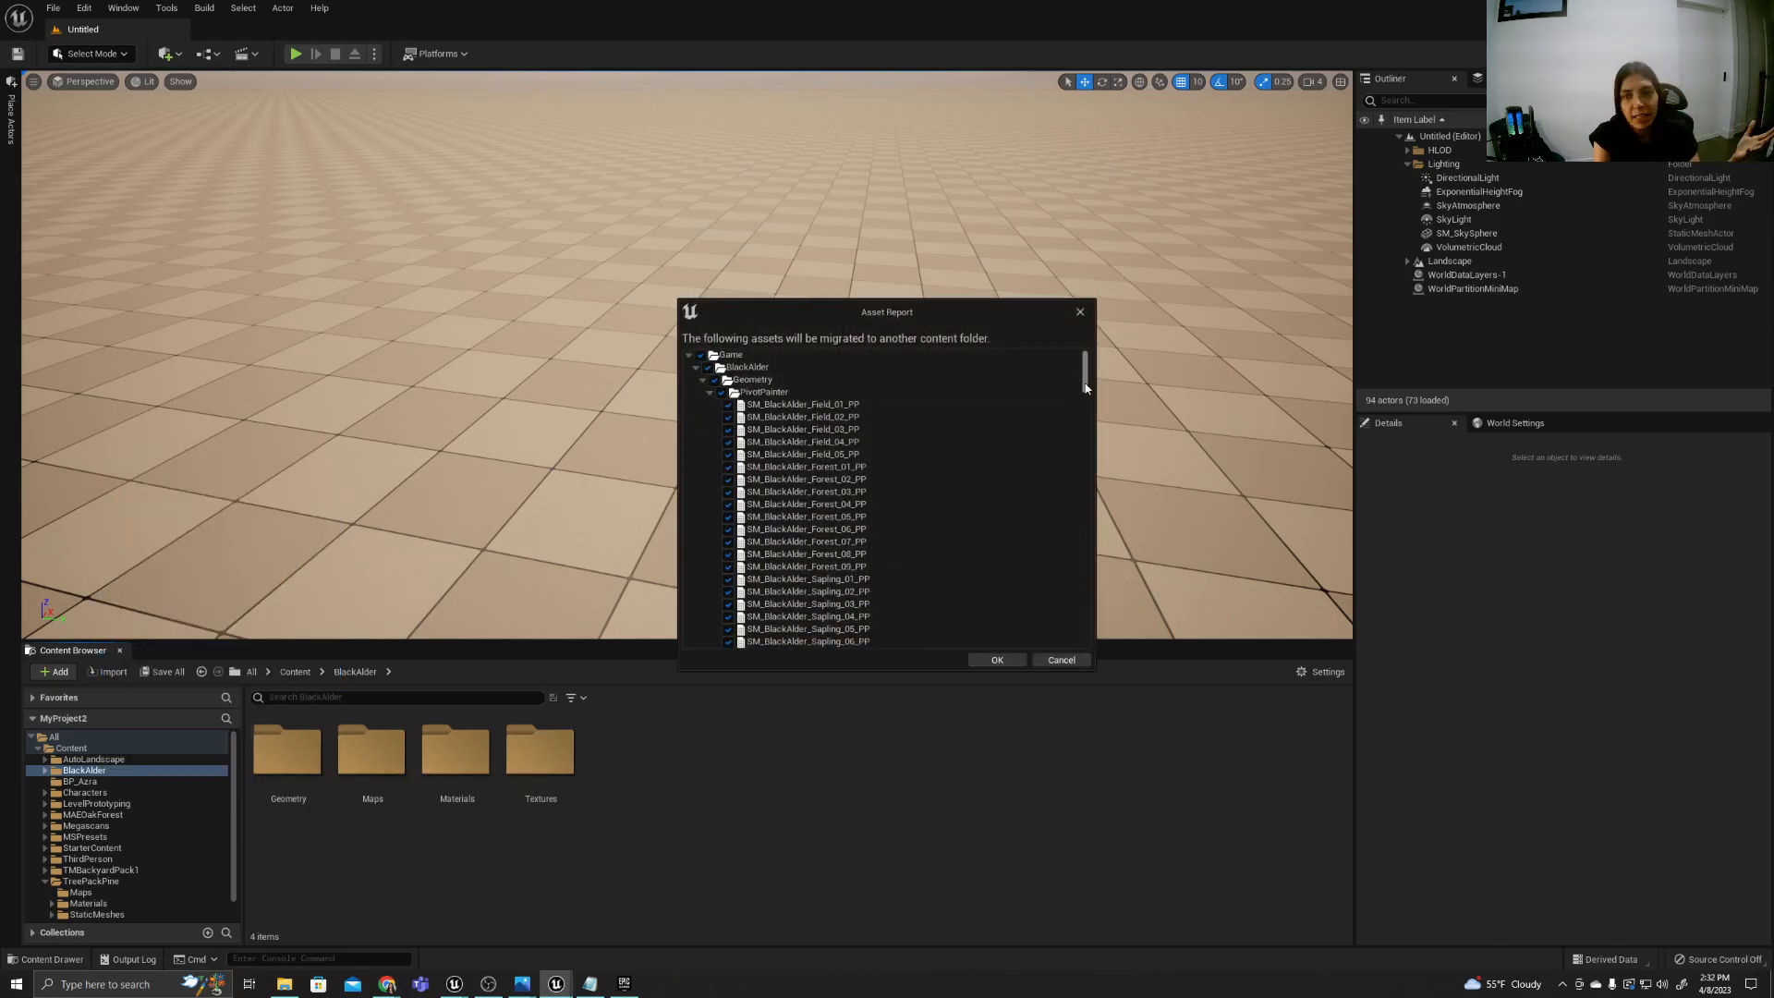
left_click_drag(1086, 386, 1065, 640)
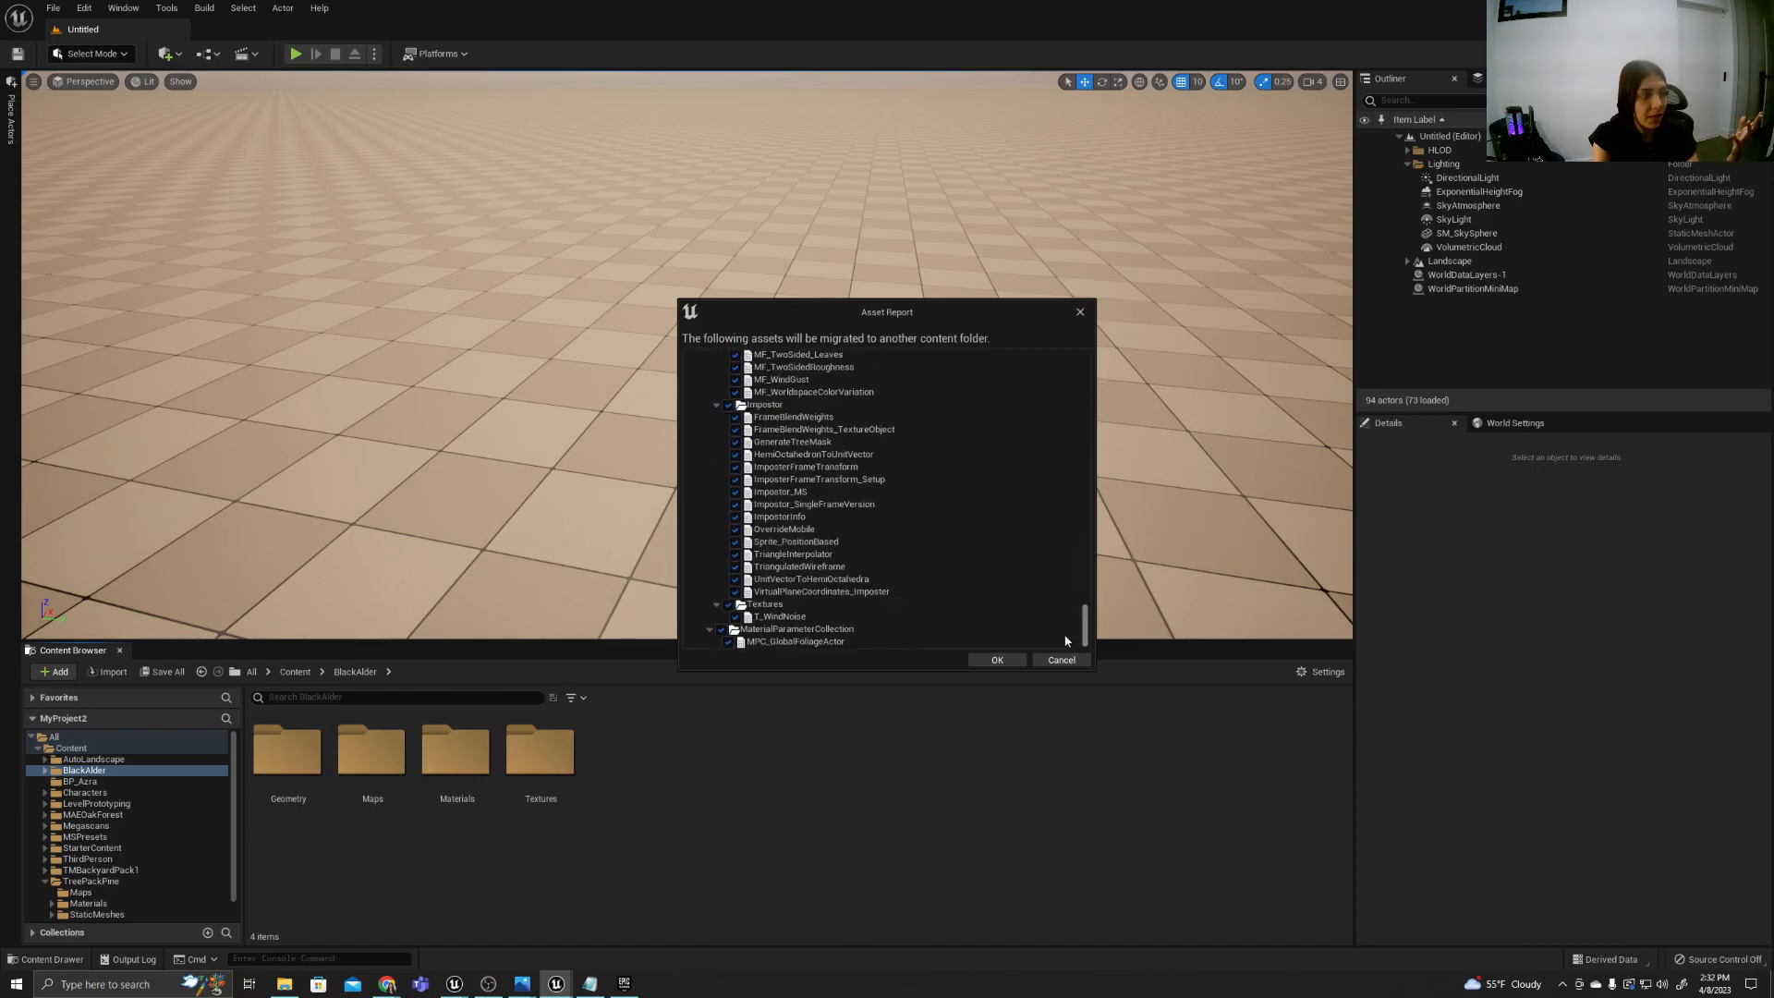
left_click(996, 659)
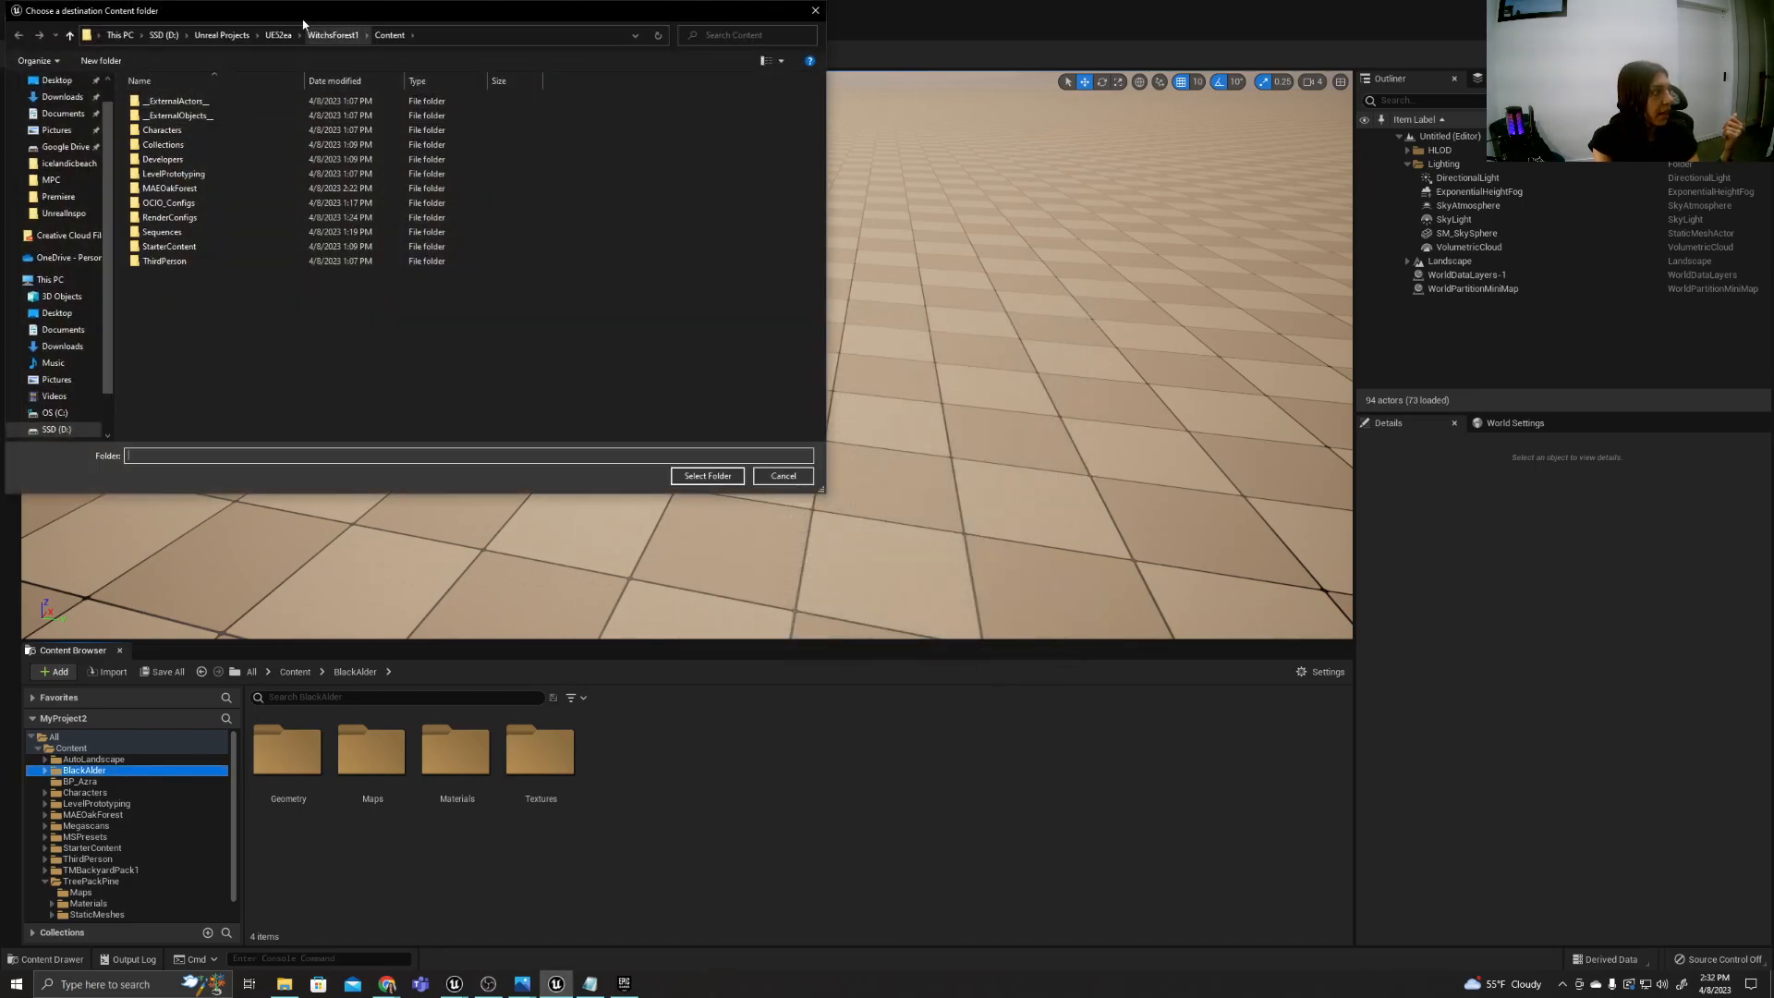
Choose the Content folder of the WitchsForest1 project as the migration destination for BlackAlder.
left_click_drag(291, 13, 642, 204)
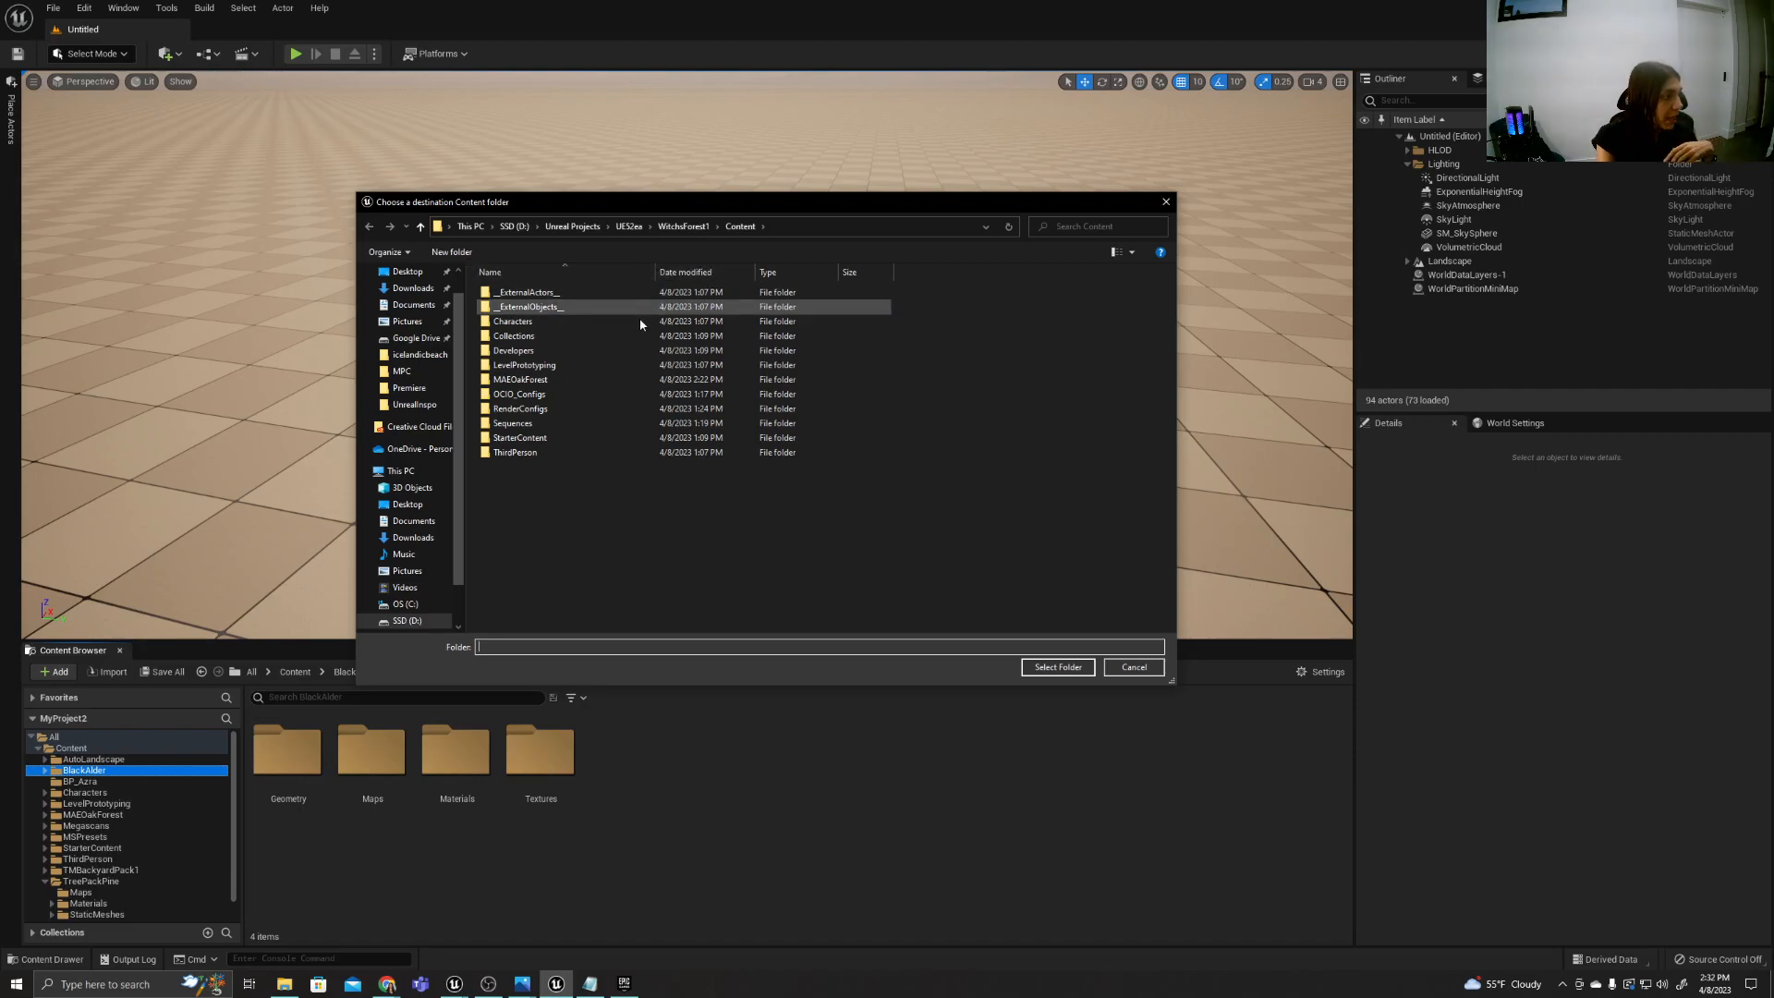
left_click(684, 226)
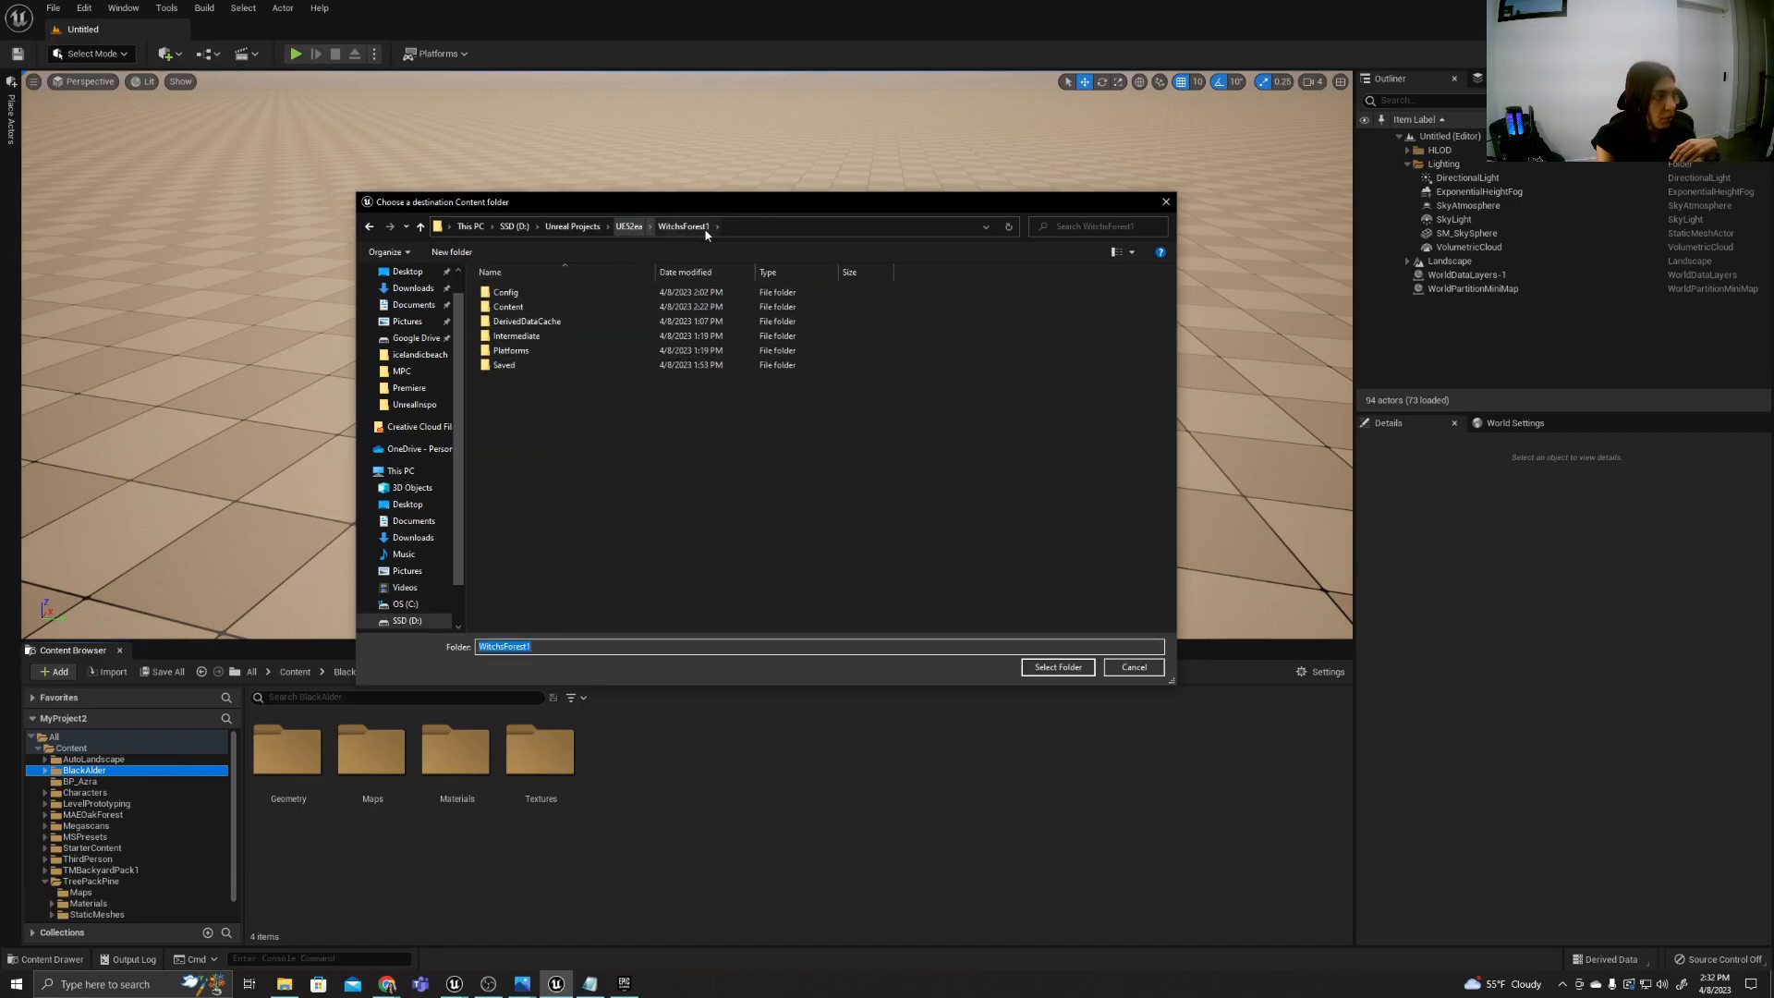
left_click(520, 310)
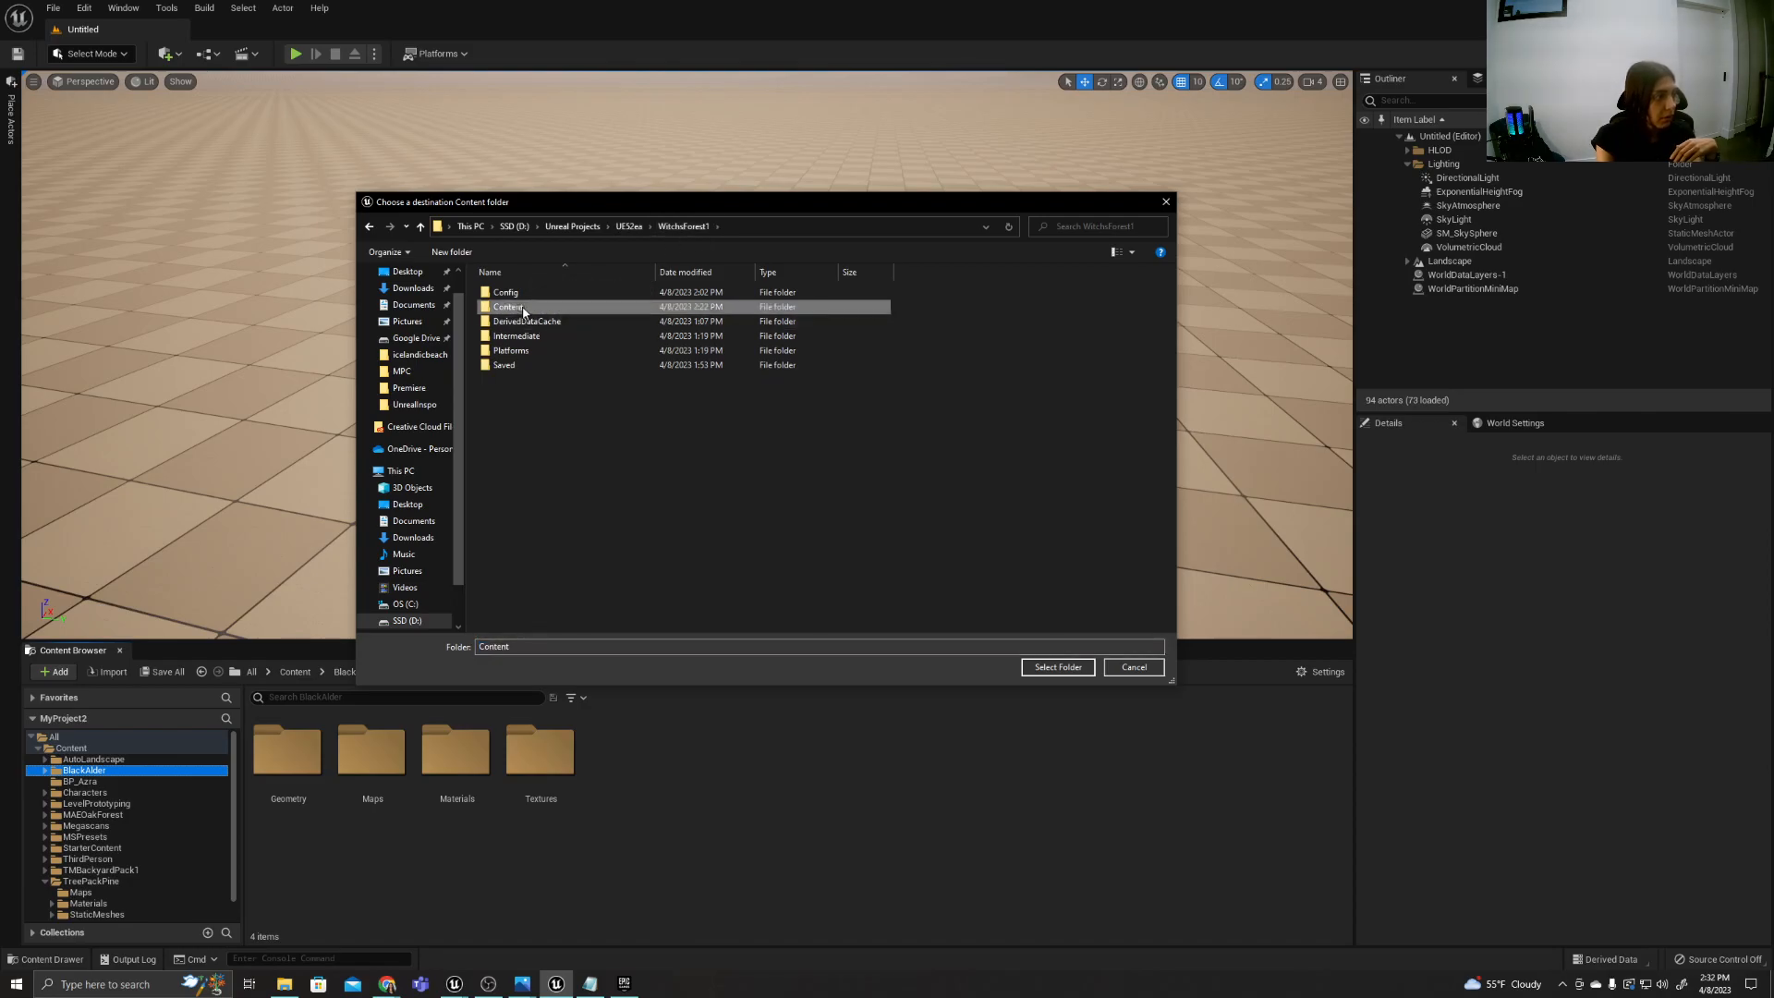
double_click(522, 310)
left_click(1056, 667)
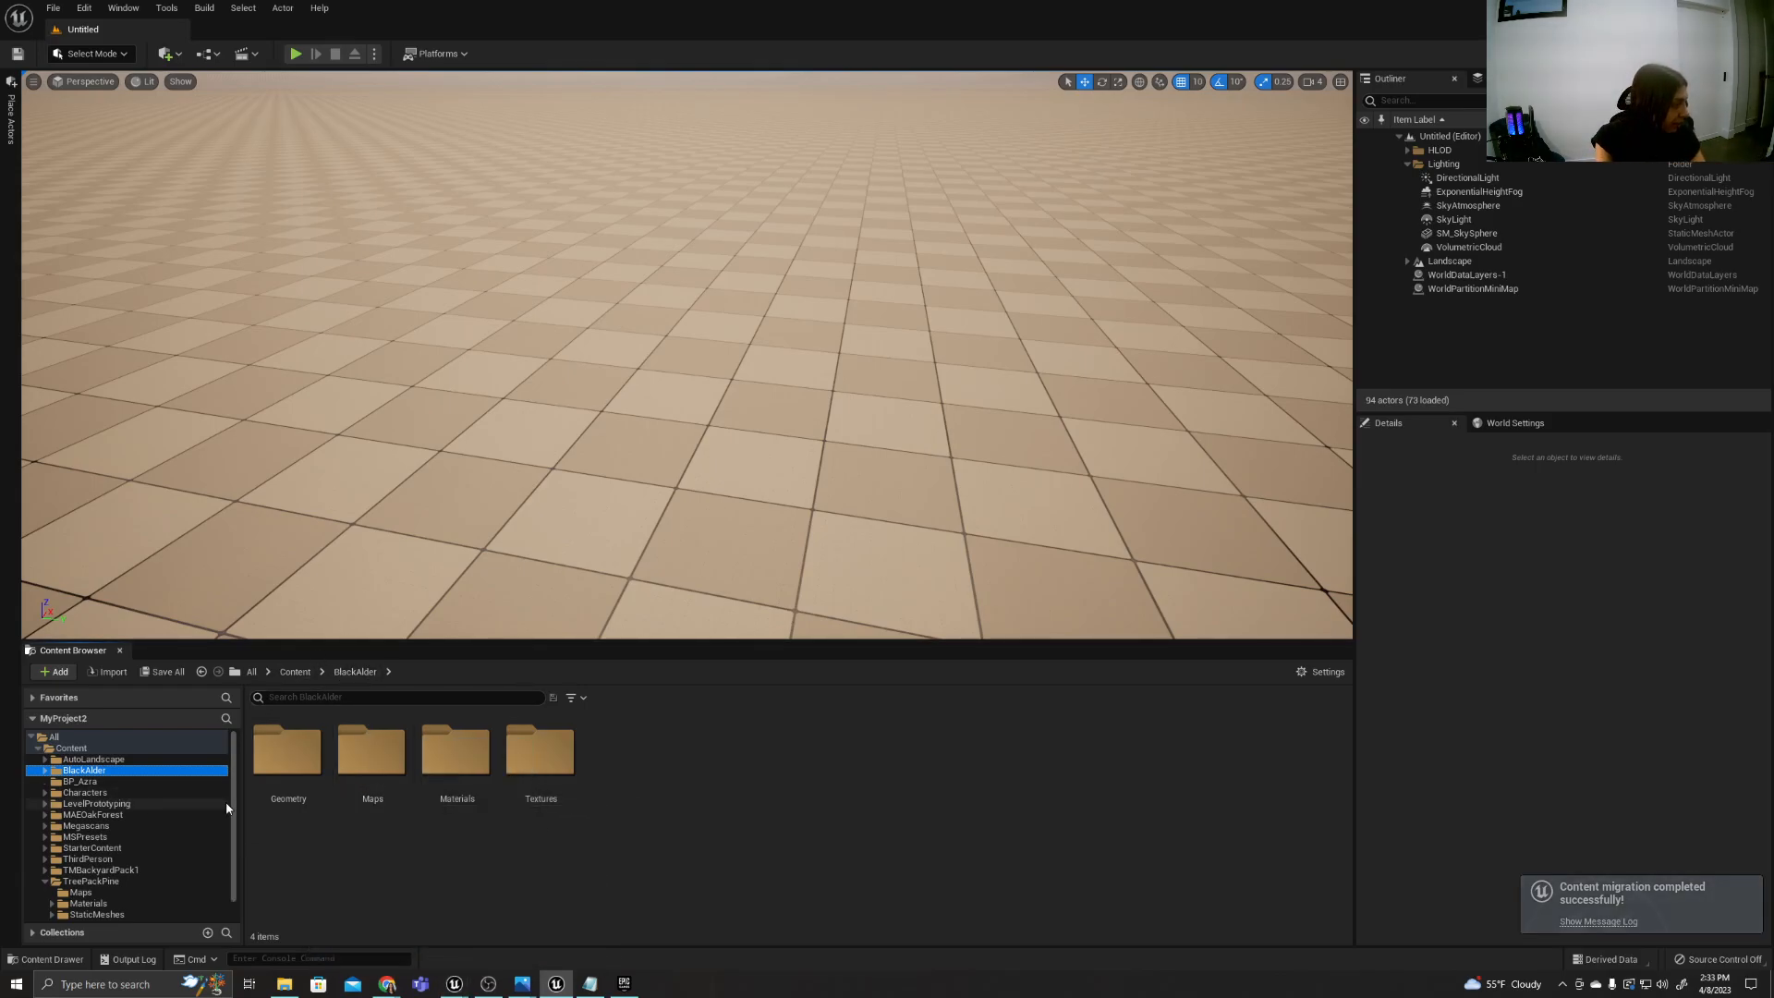
Select TreePackPine in MyProject2, and switch to the WitchsForest1 editor to check which content folders it already has.
scroll(112, 868, "down", 1)
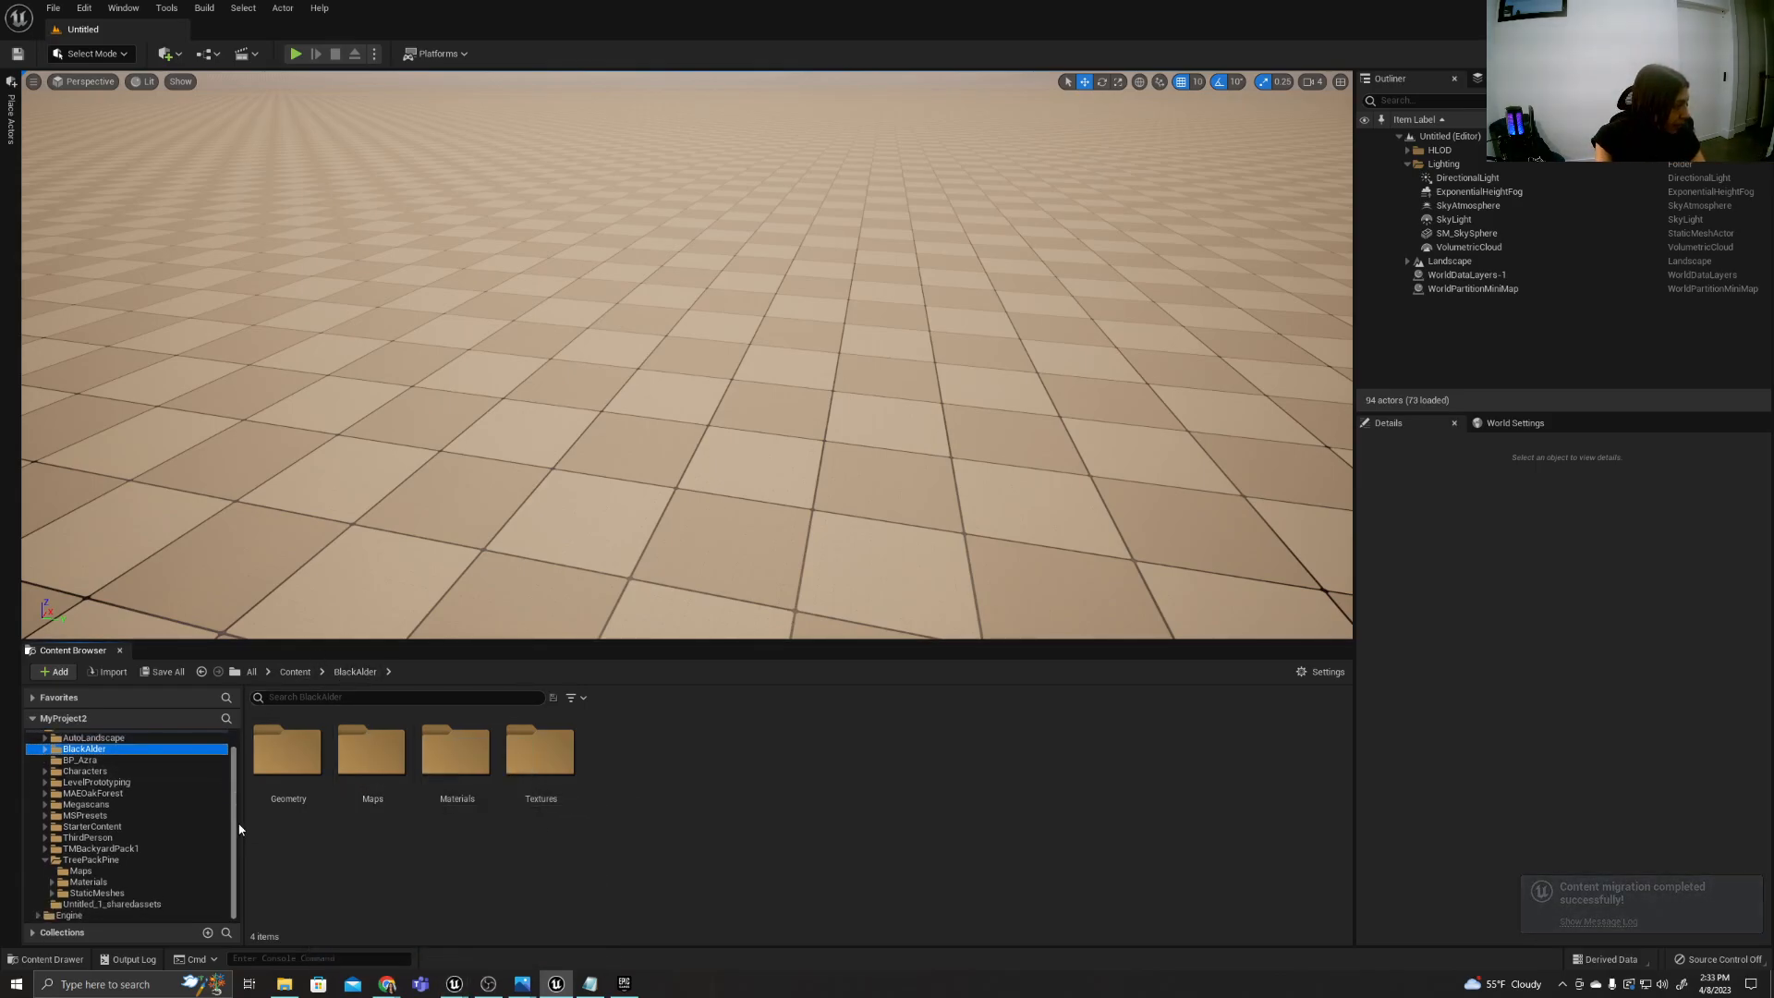
left_click(100, 860)
right_click(101, 861)
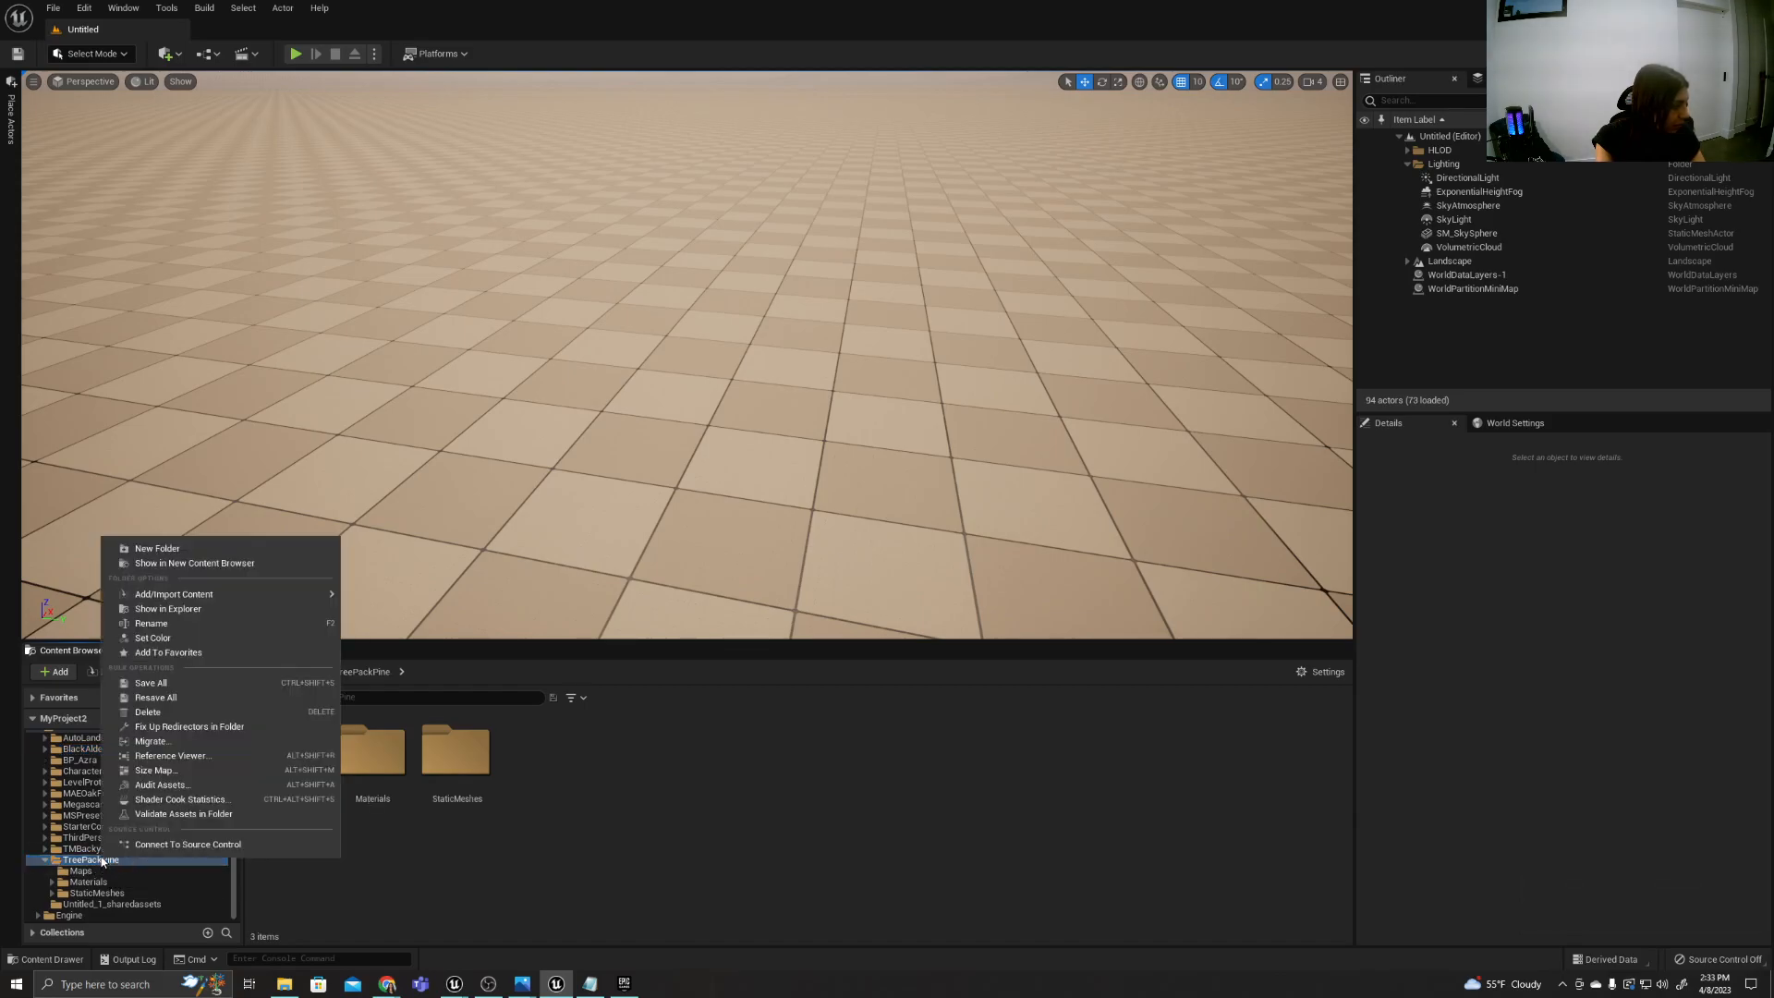
left_click(632, 899)
mouse_move(453, 984)
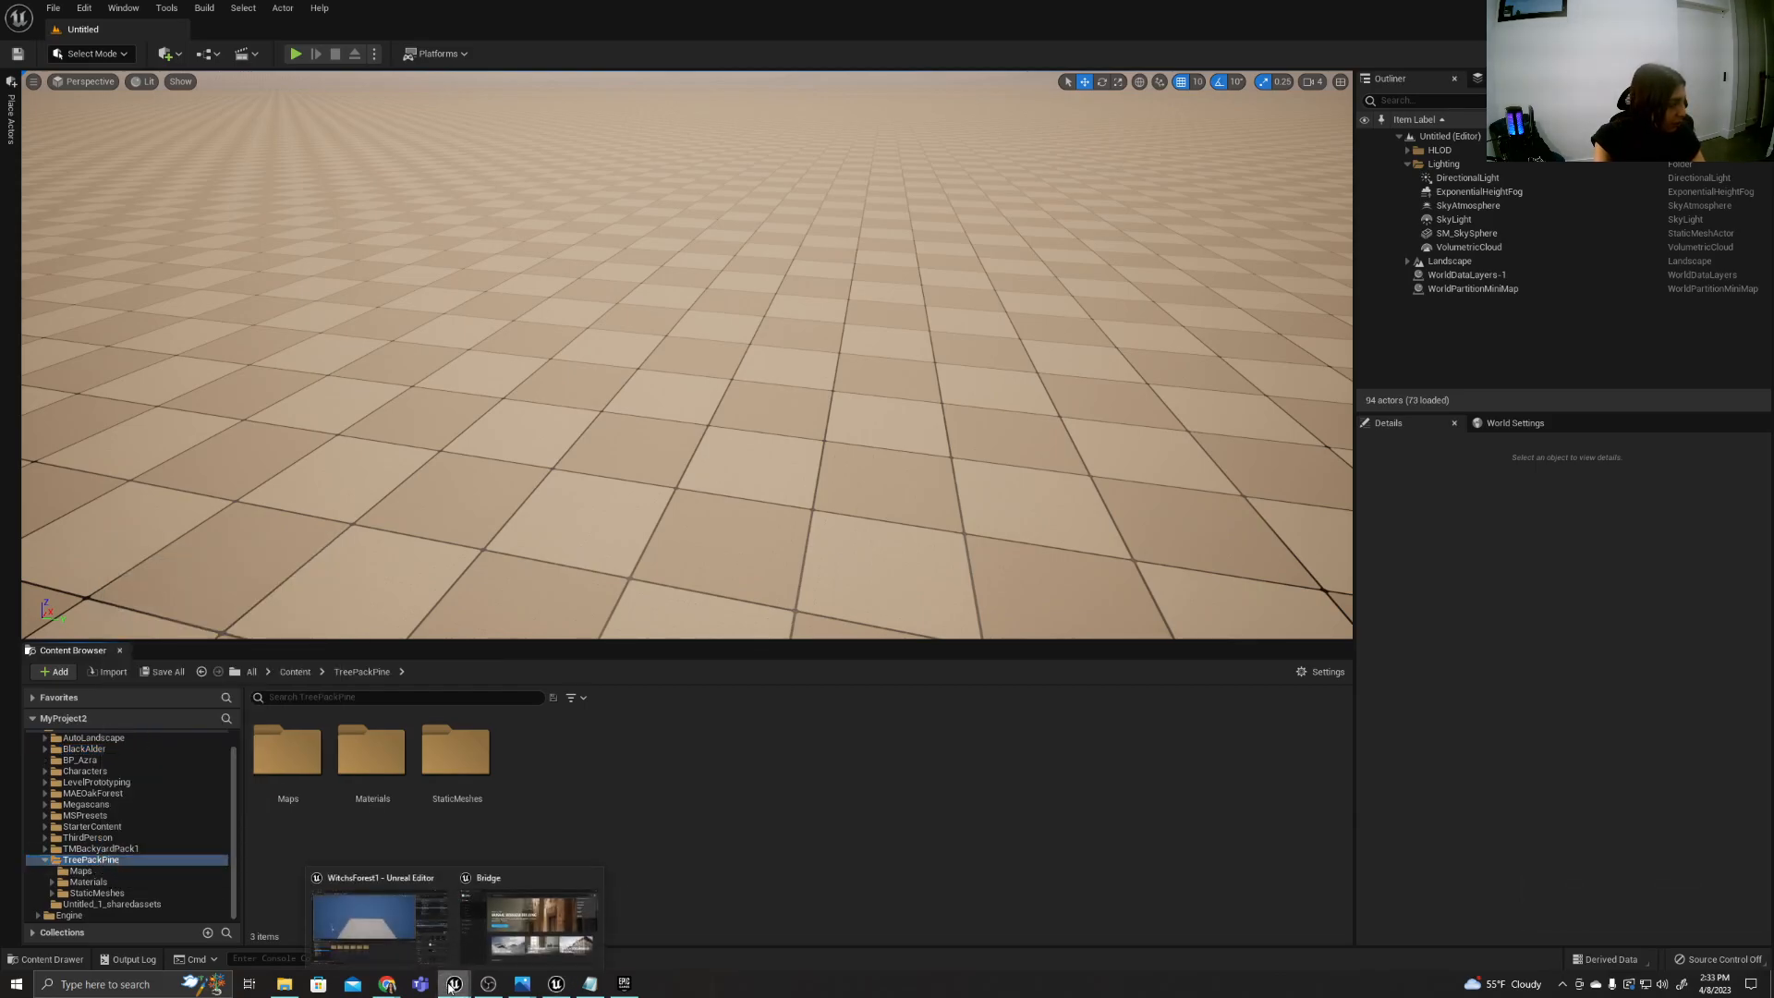
left_click(425, 922)
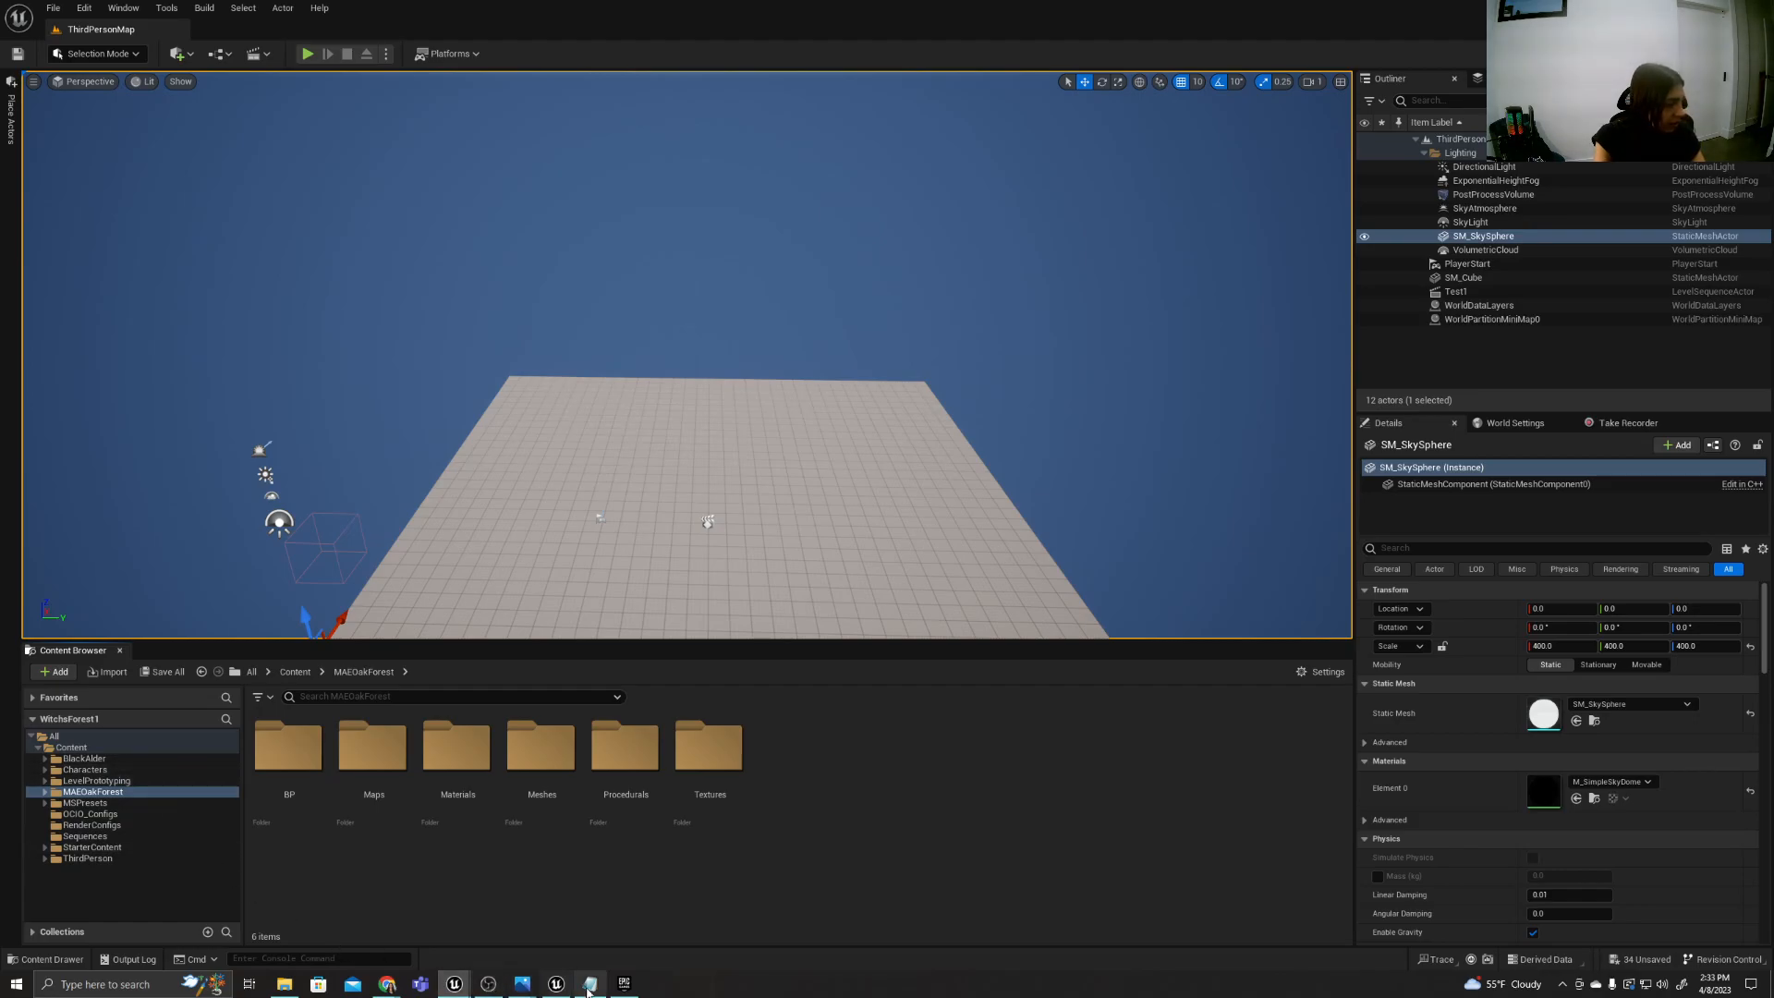
Return to the MyProject2 editor and migrate TreePackPine with all listed assets into the WitchsForest1 Content folder.
left_click(556, 984)
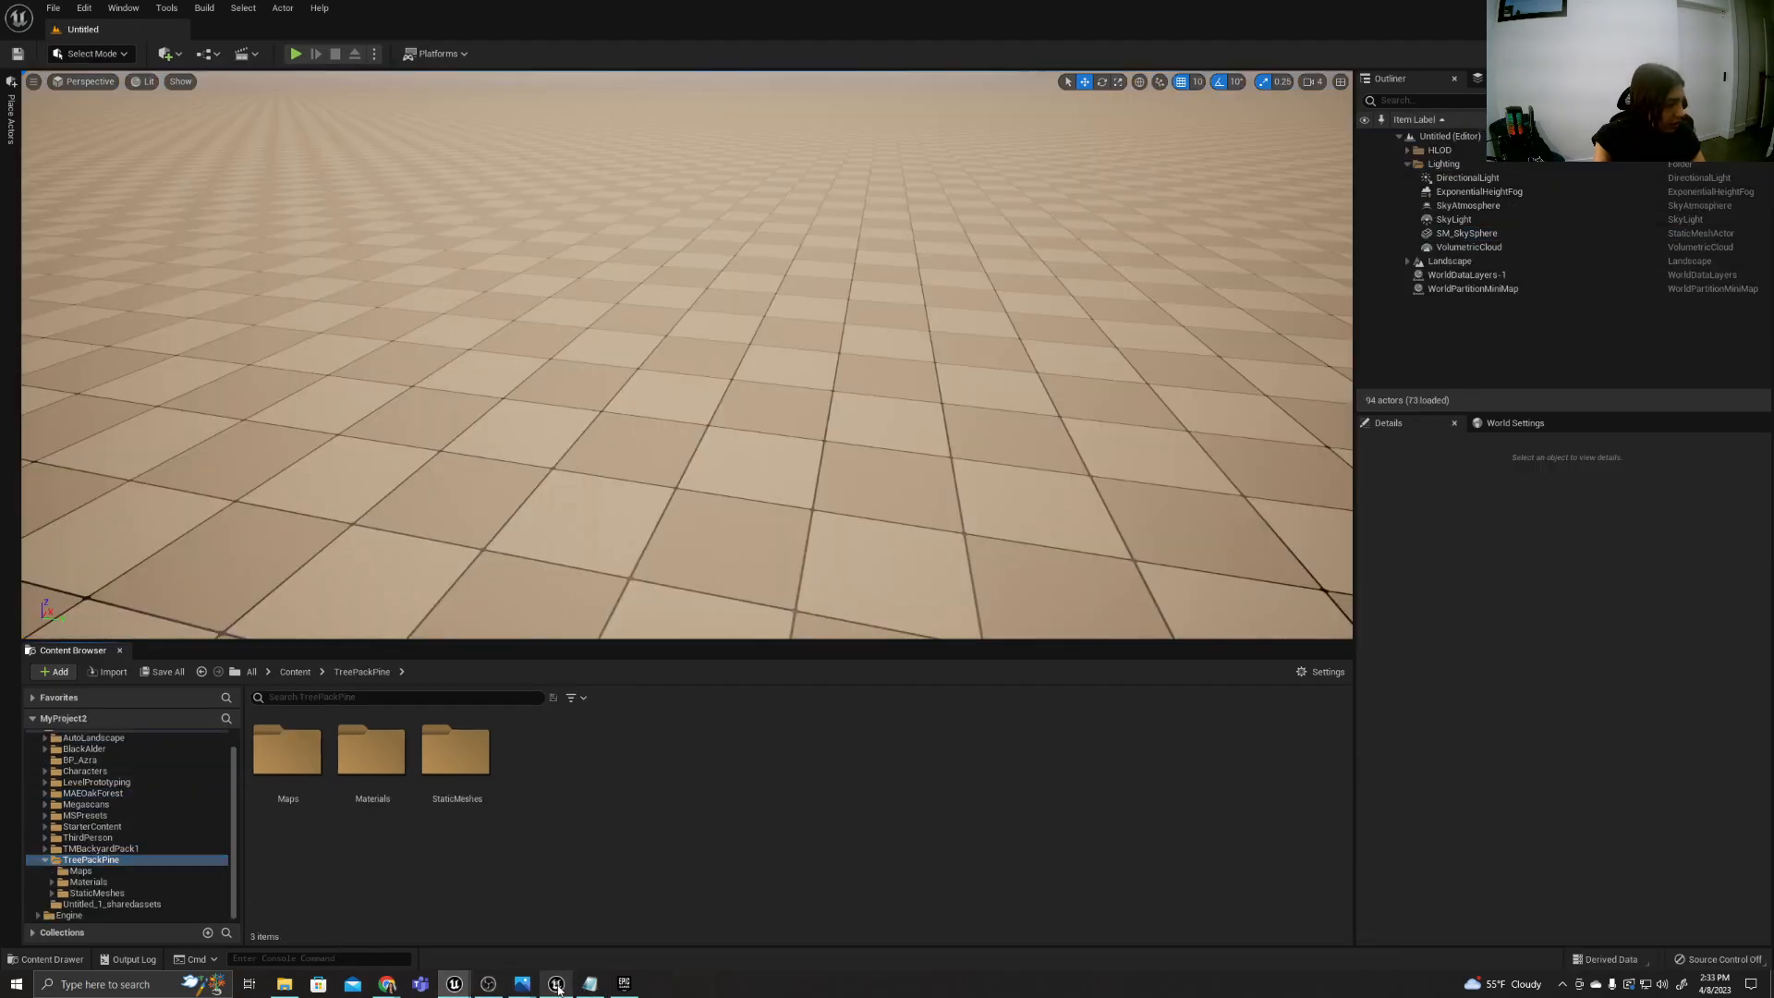
right_click(92, 860)
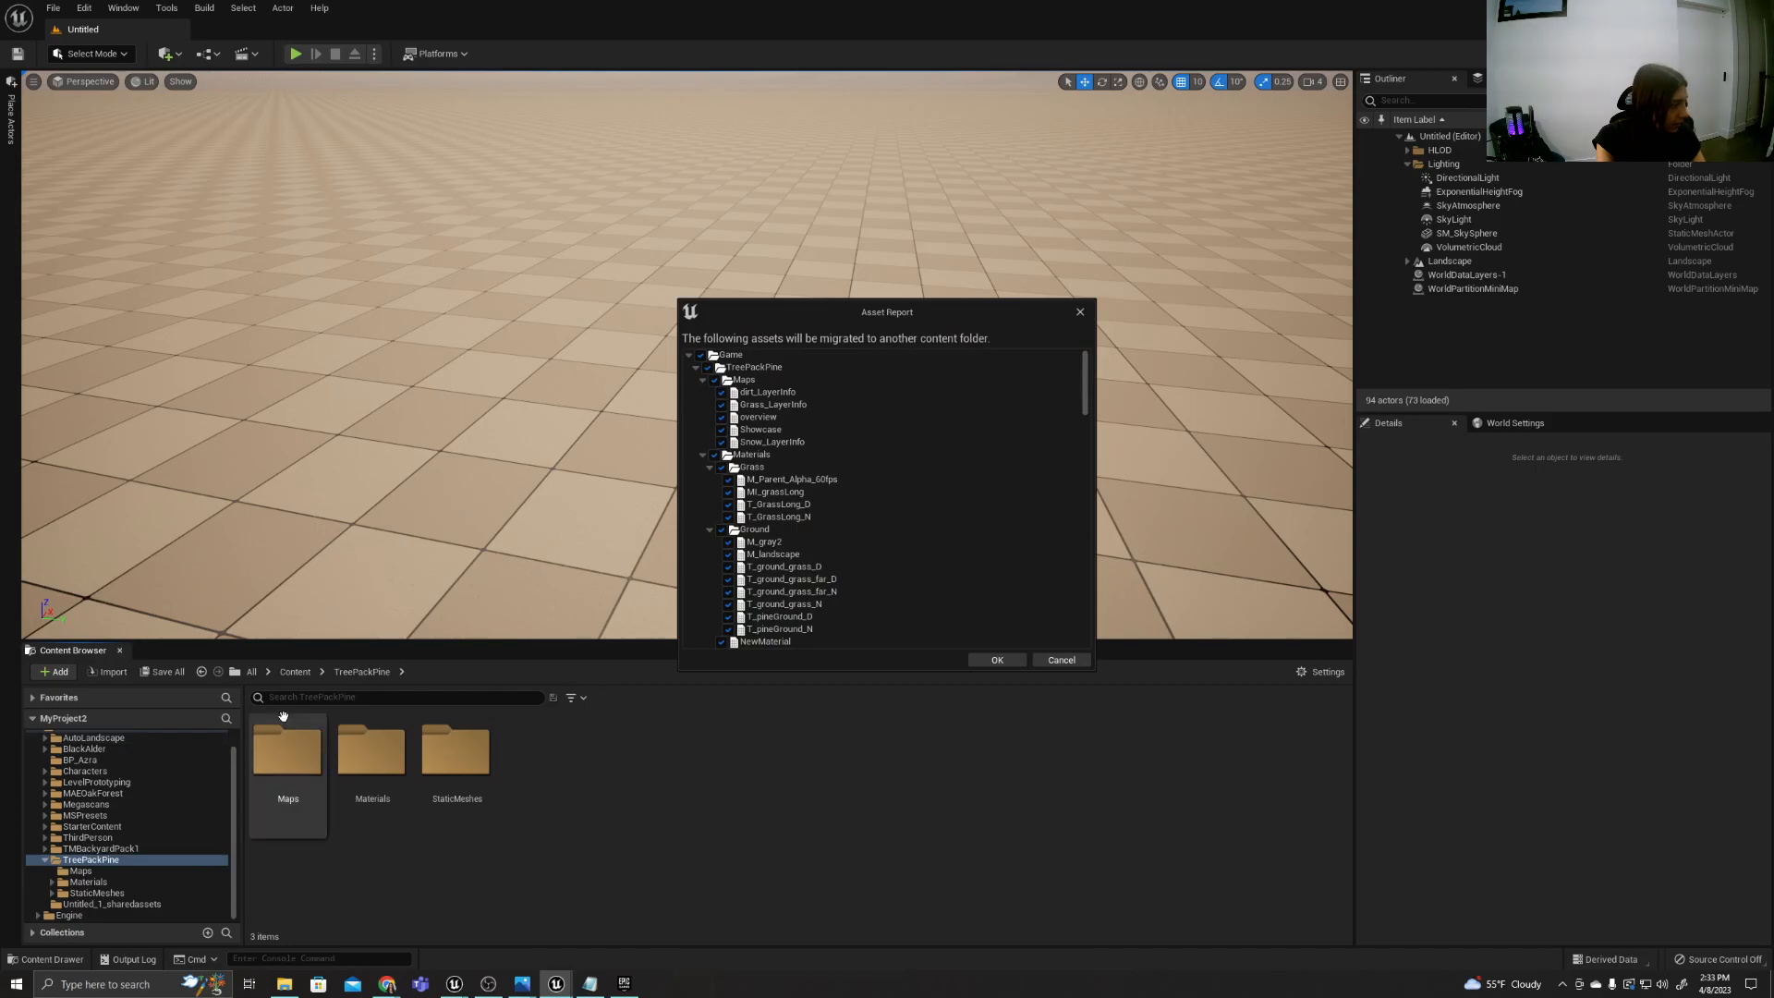
left_click_drag(1087, 397, 1081, 628)
left_click(984, 659)
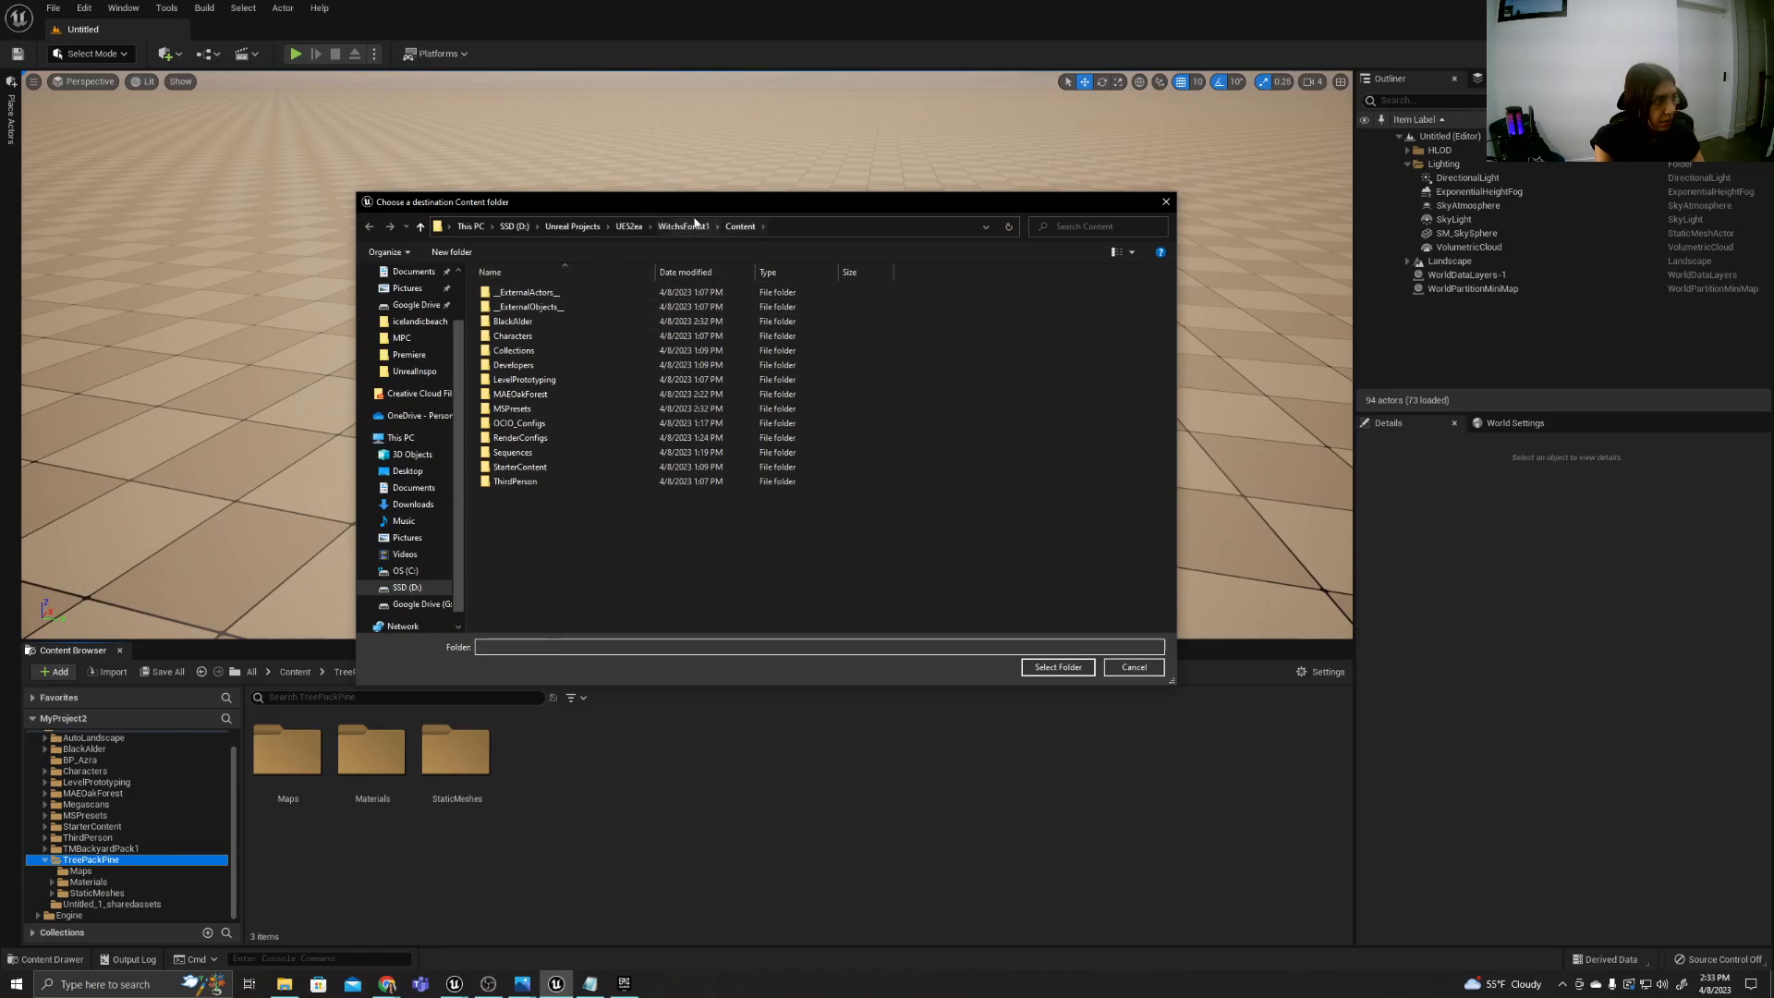
left_click(1056, 666)
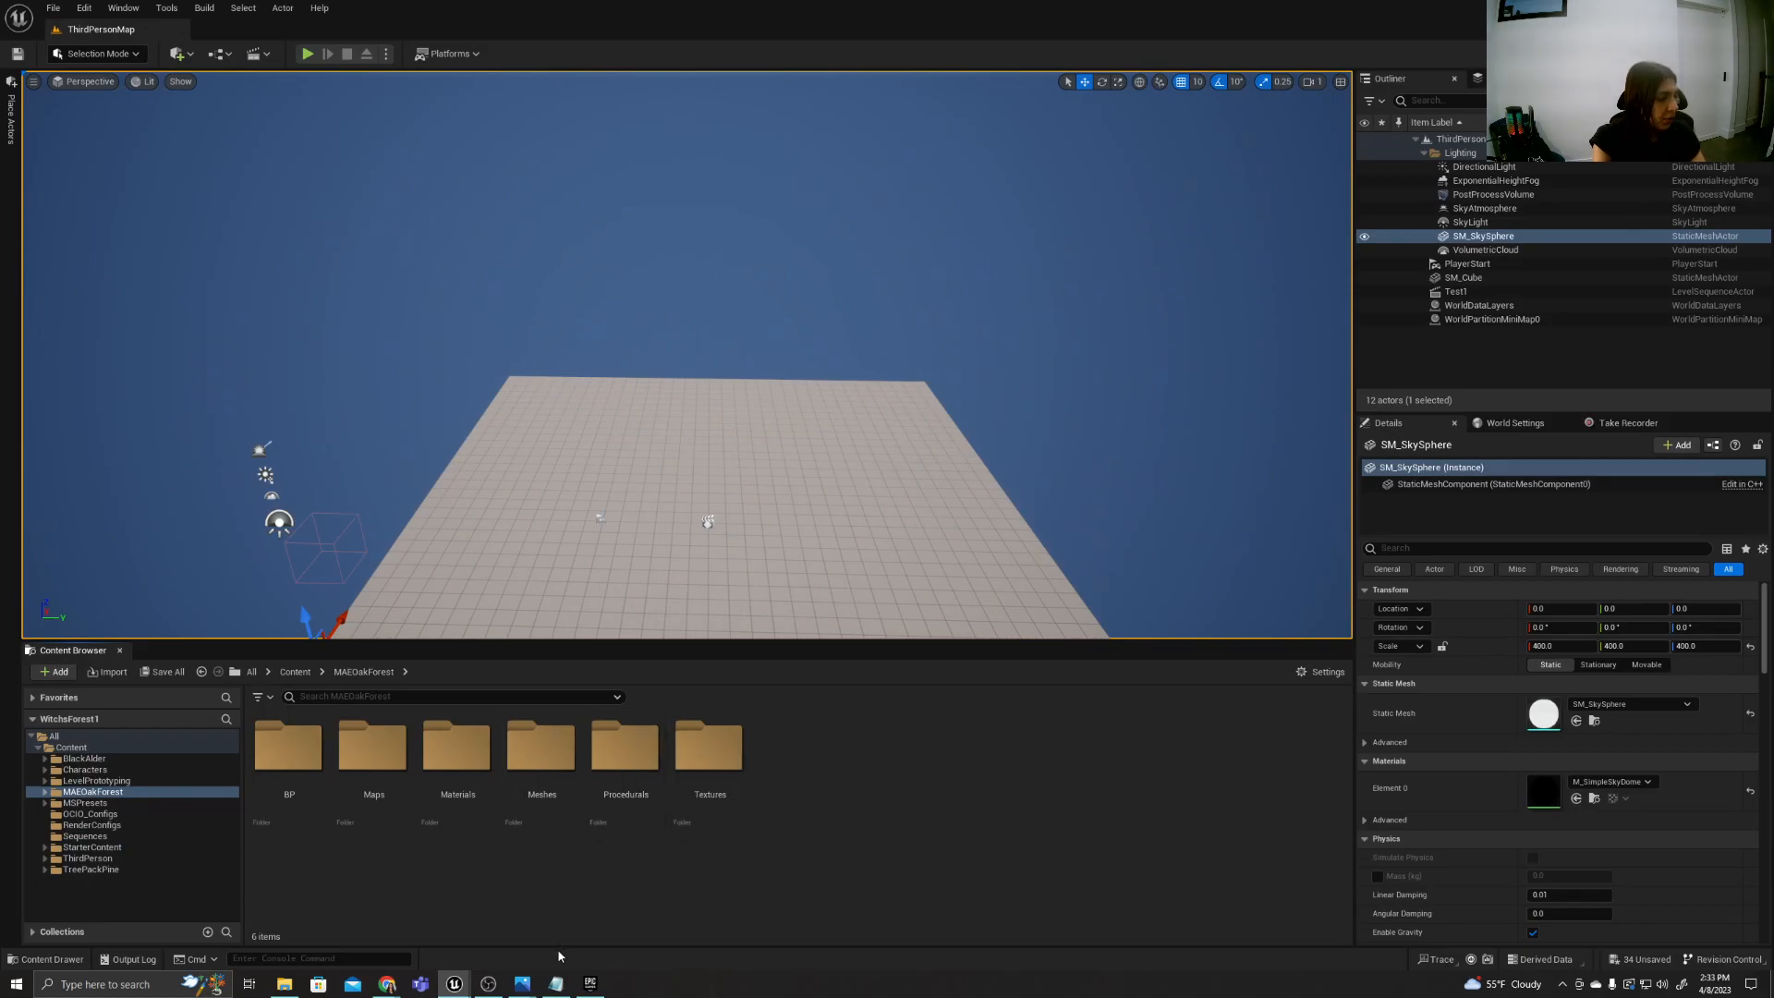
Open the Notepad plan, highlight the render settings and color configuration items, and return to the WitchsForest1 editor.
left_click(555, 983)
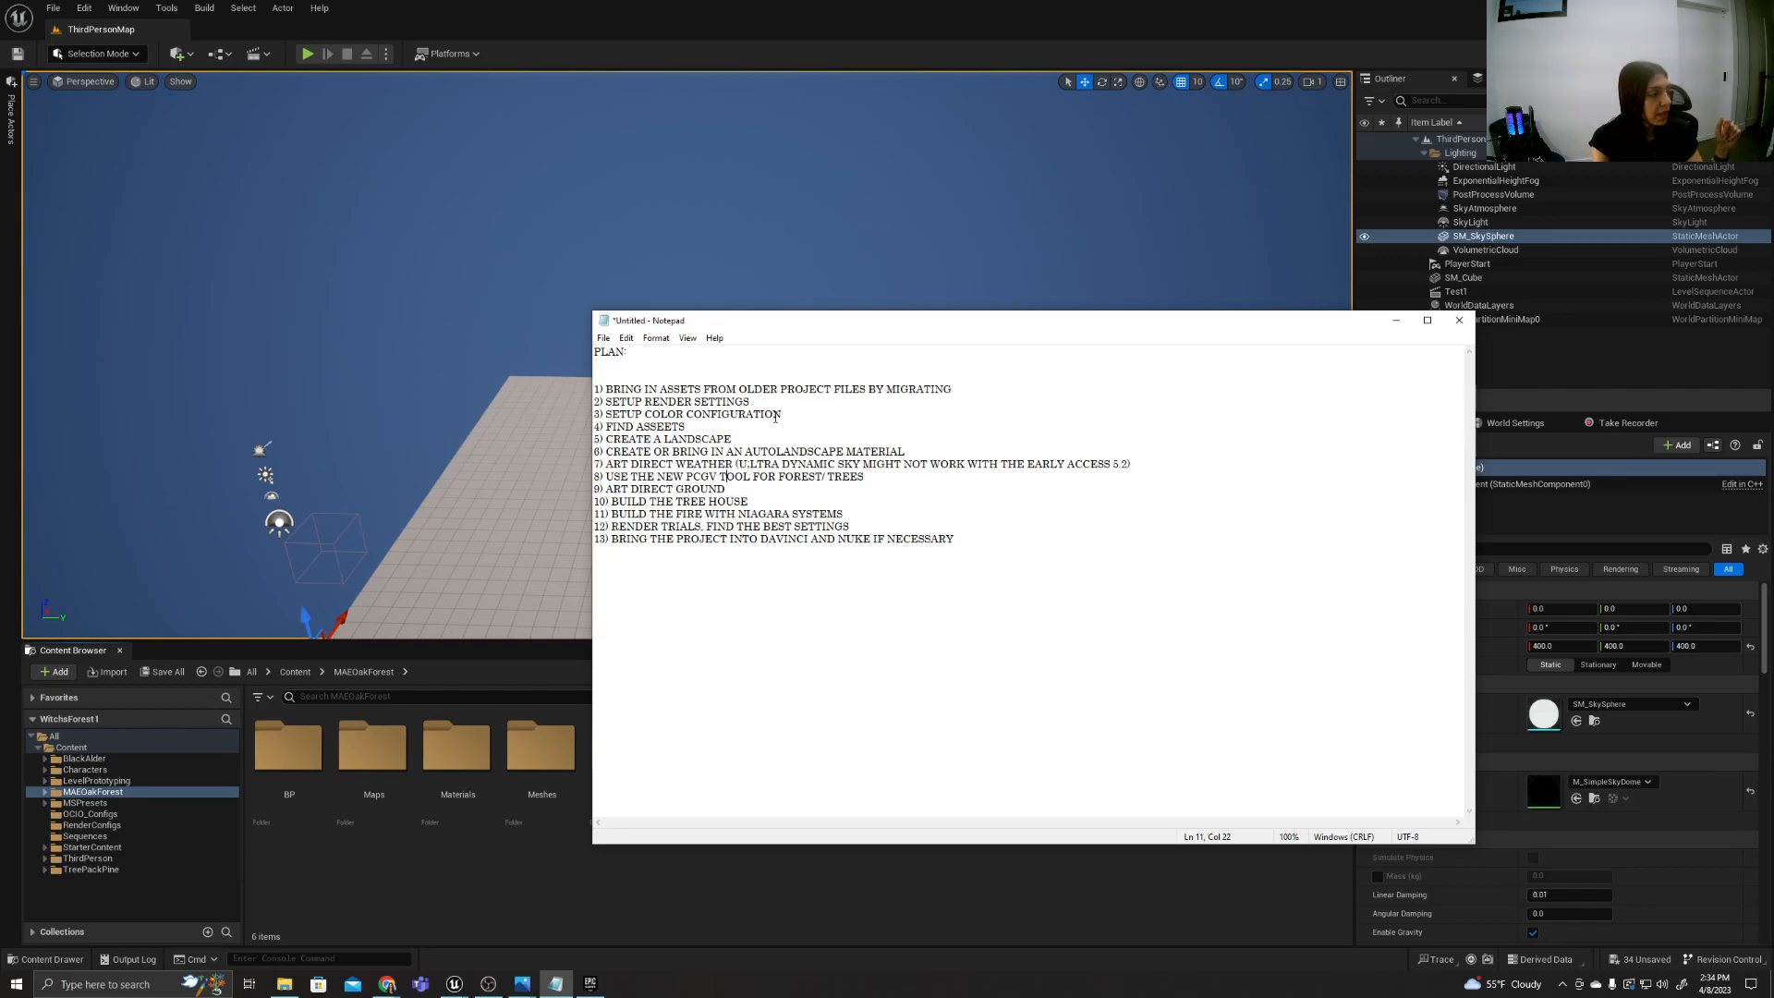
left_click_drag(791, 414, 594, 402)
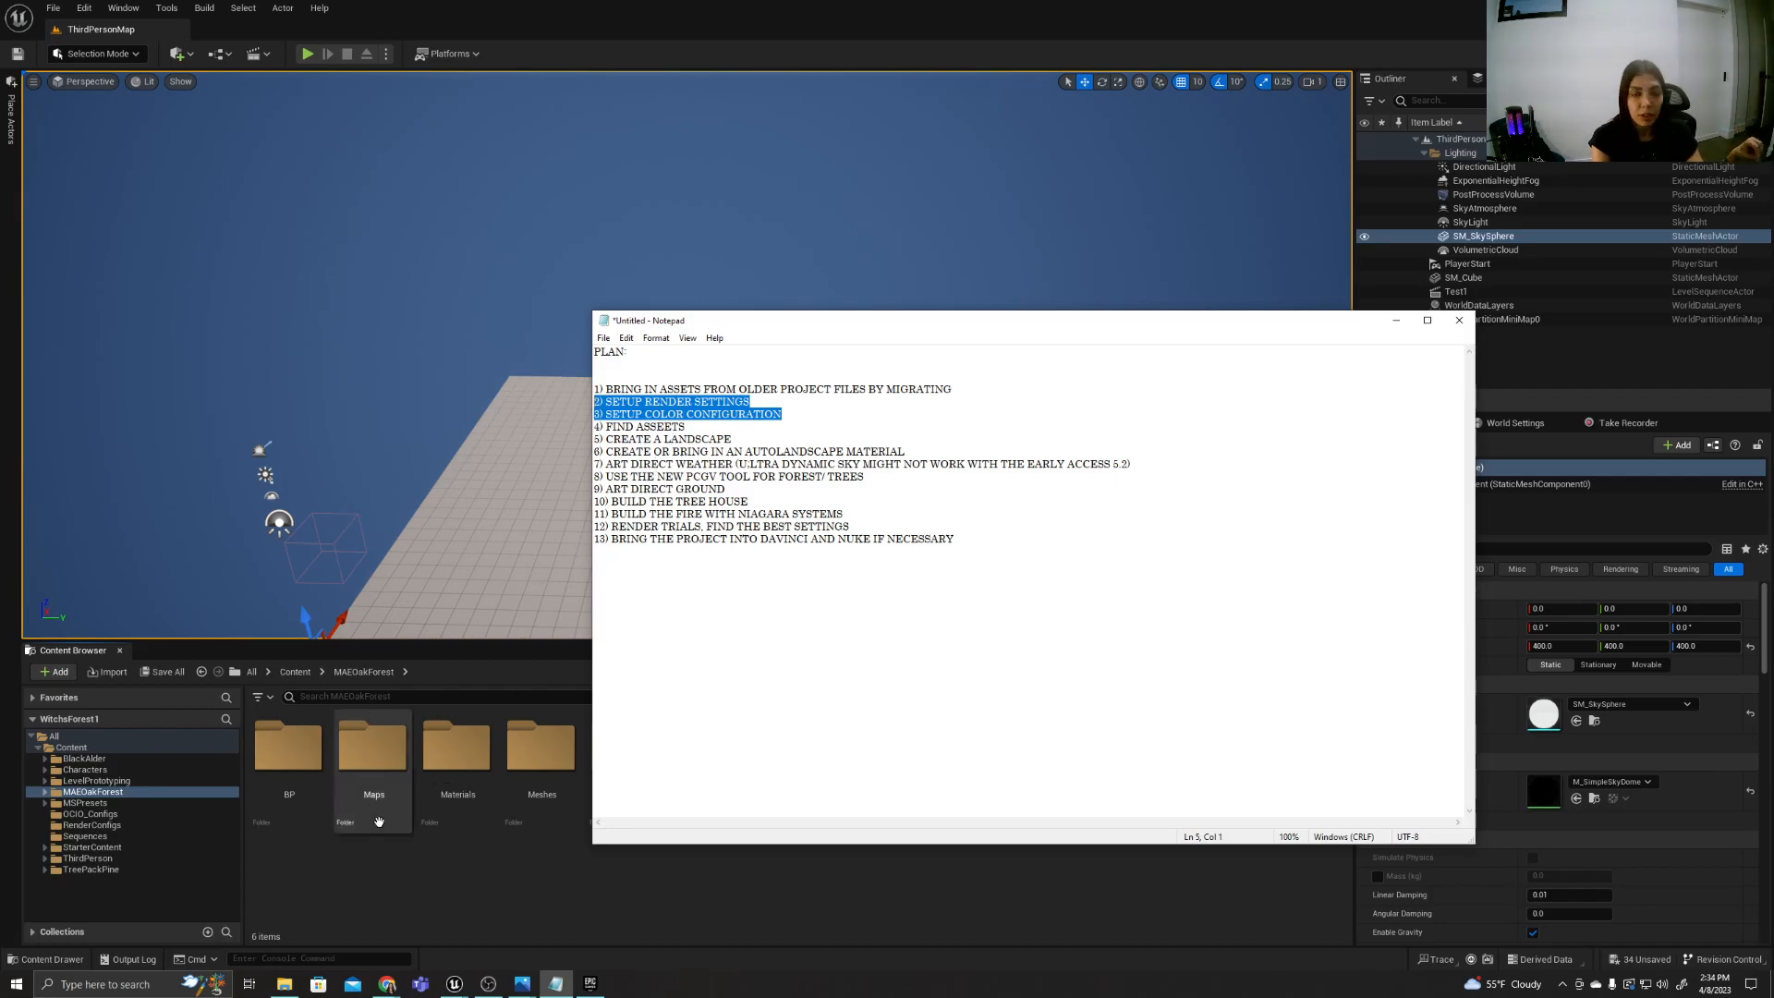
left_click(316, 892)
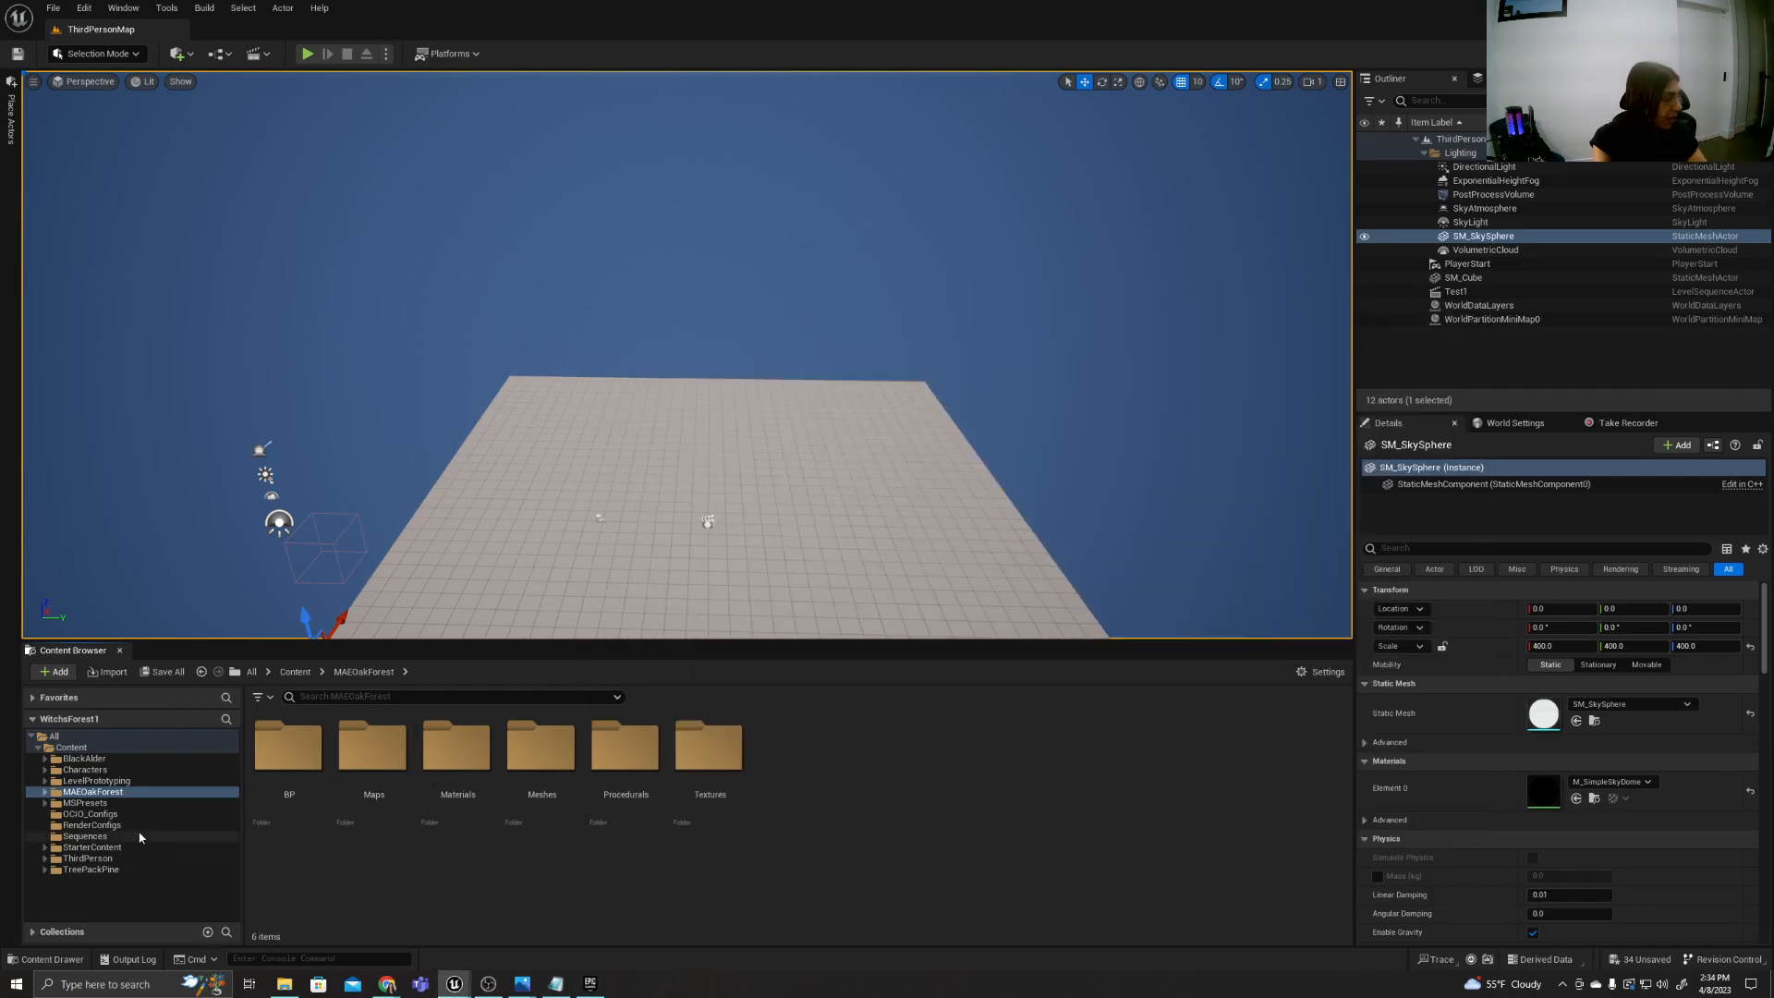
Inspect the OCIO_Configs folder and review the asset types that can be created in it.
left_click(115, 814)
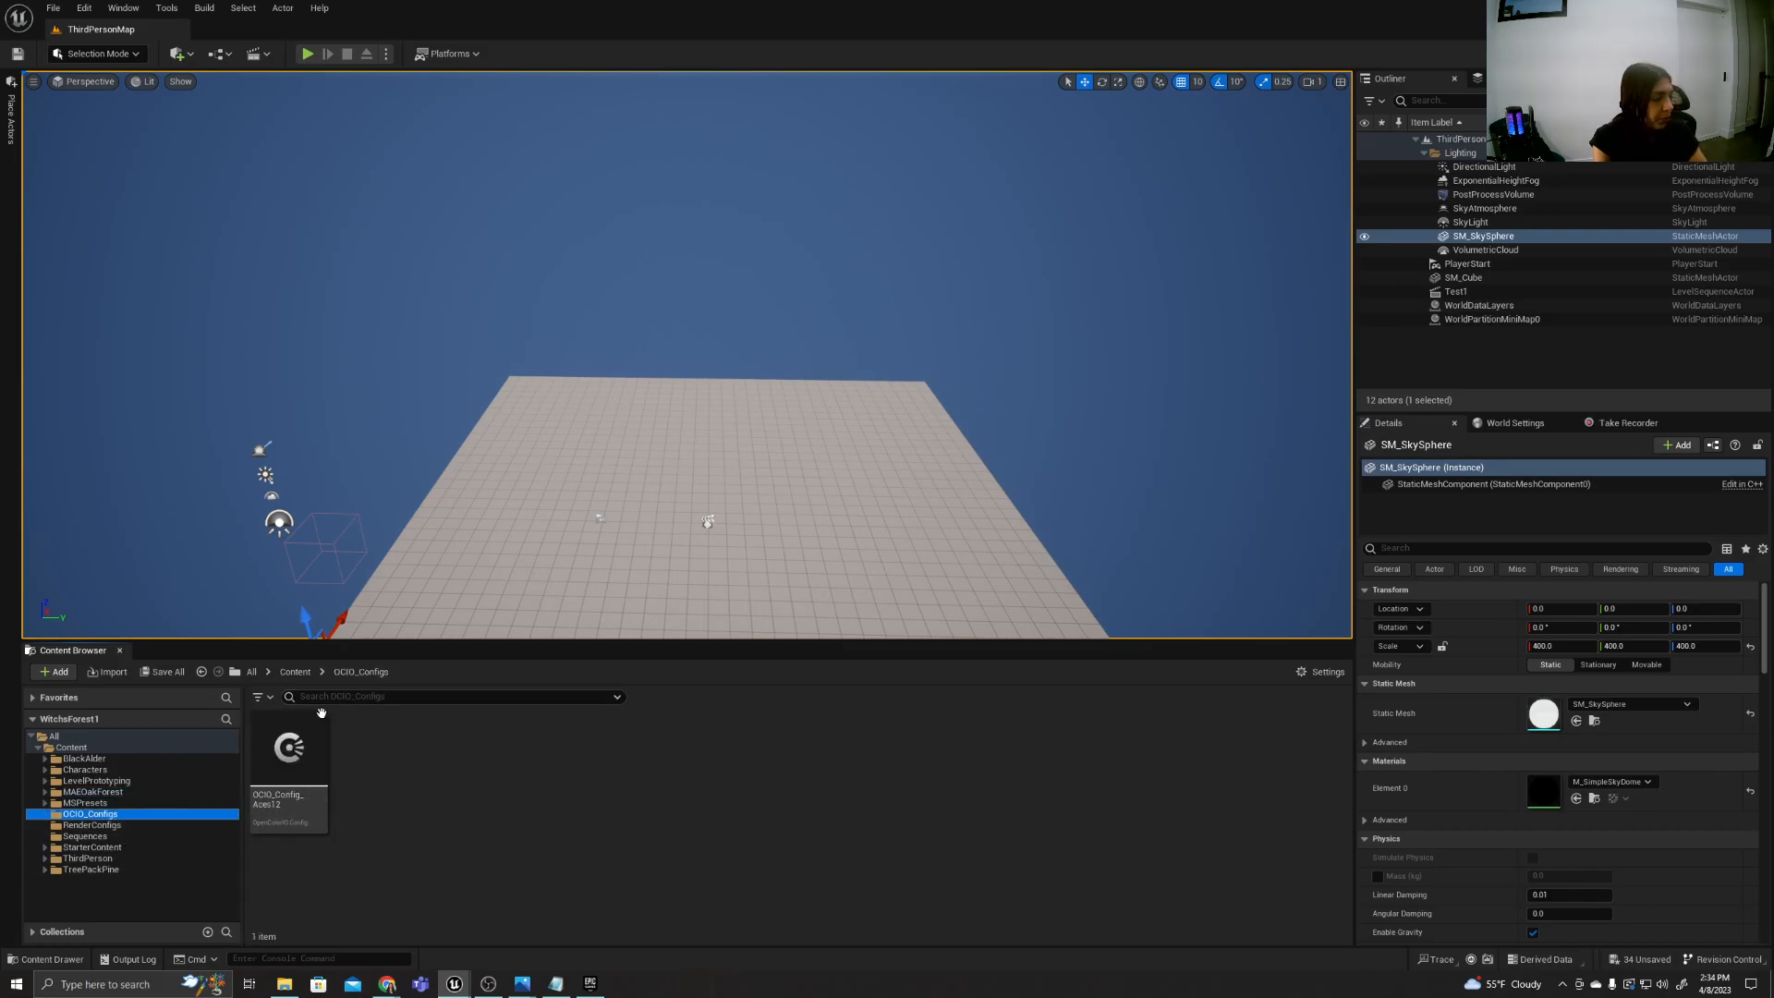
right_click(368, 764)
mouse_move(364, 756)
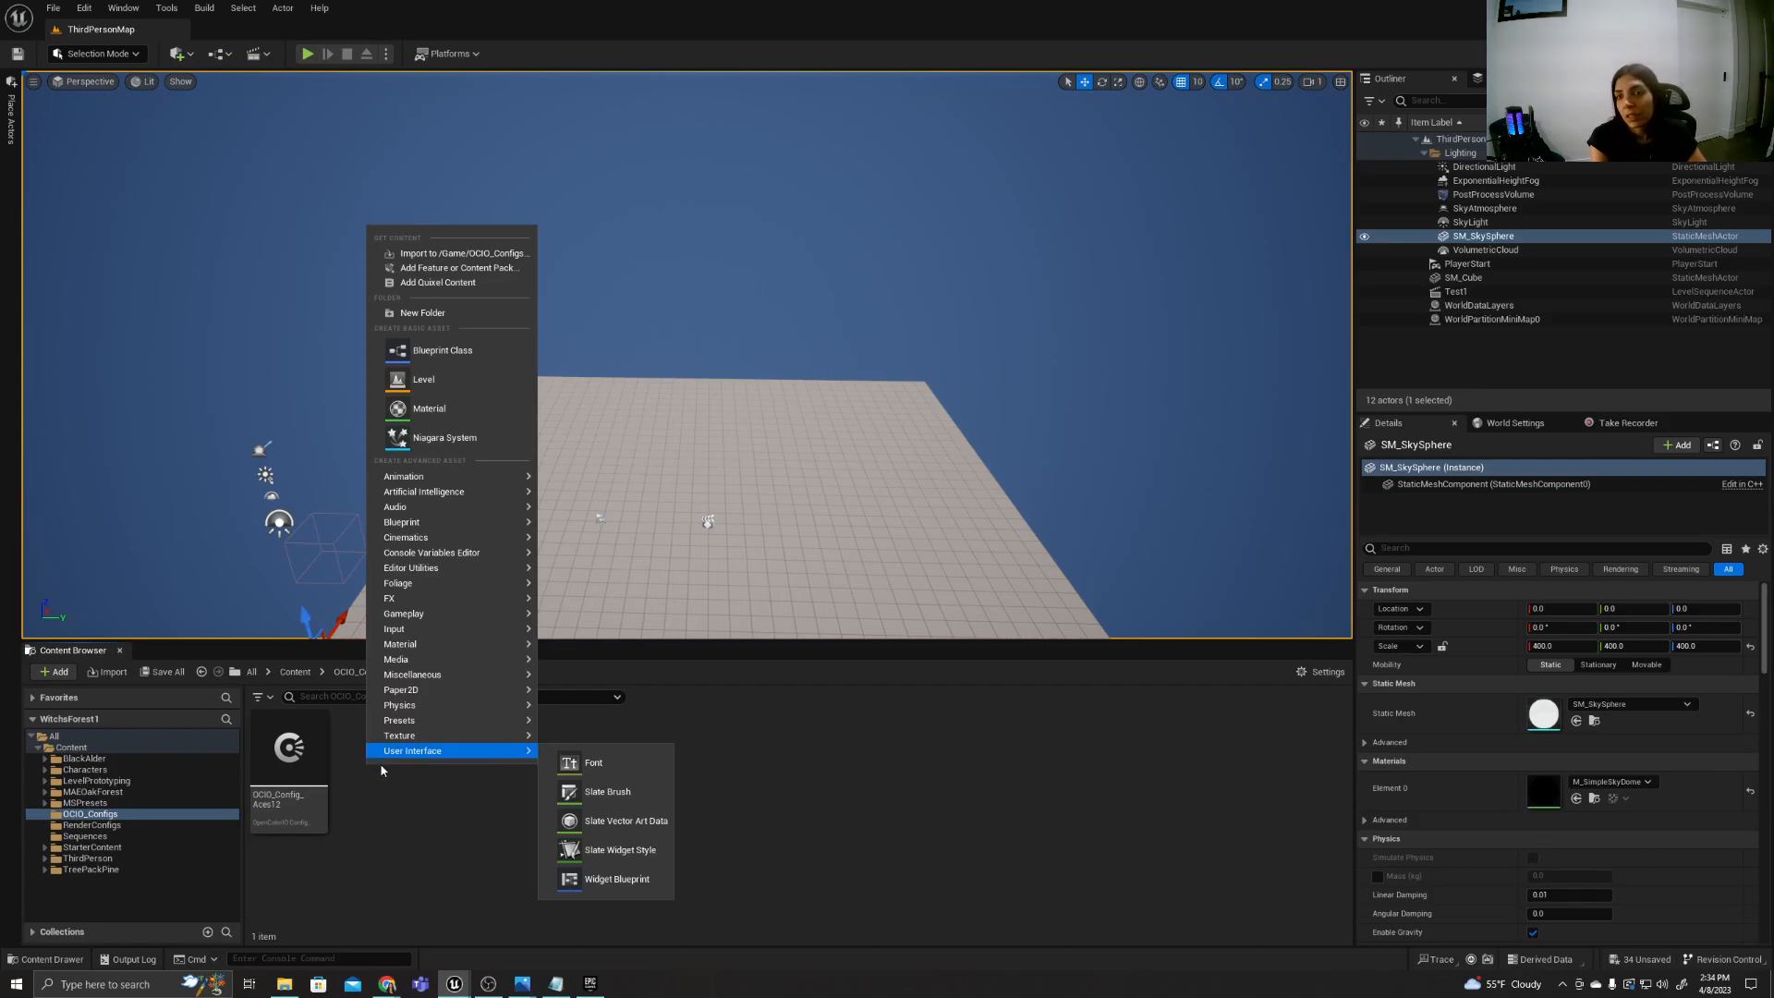
left_click(395, 870)
Switch to Chrome and show the beginning of the Unreal Engine documentation page Color Management with OpenColorIO.
mouse_move(387, 984)
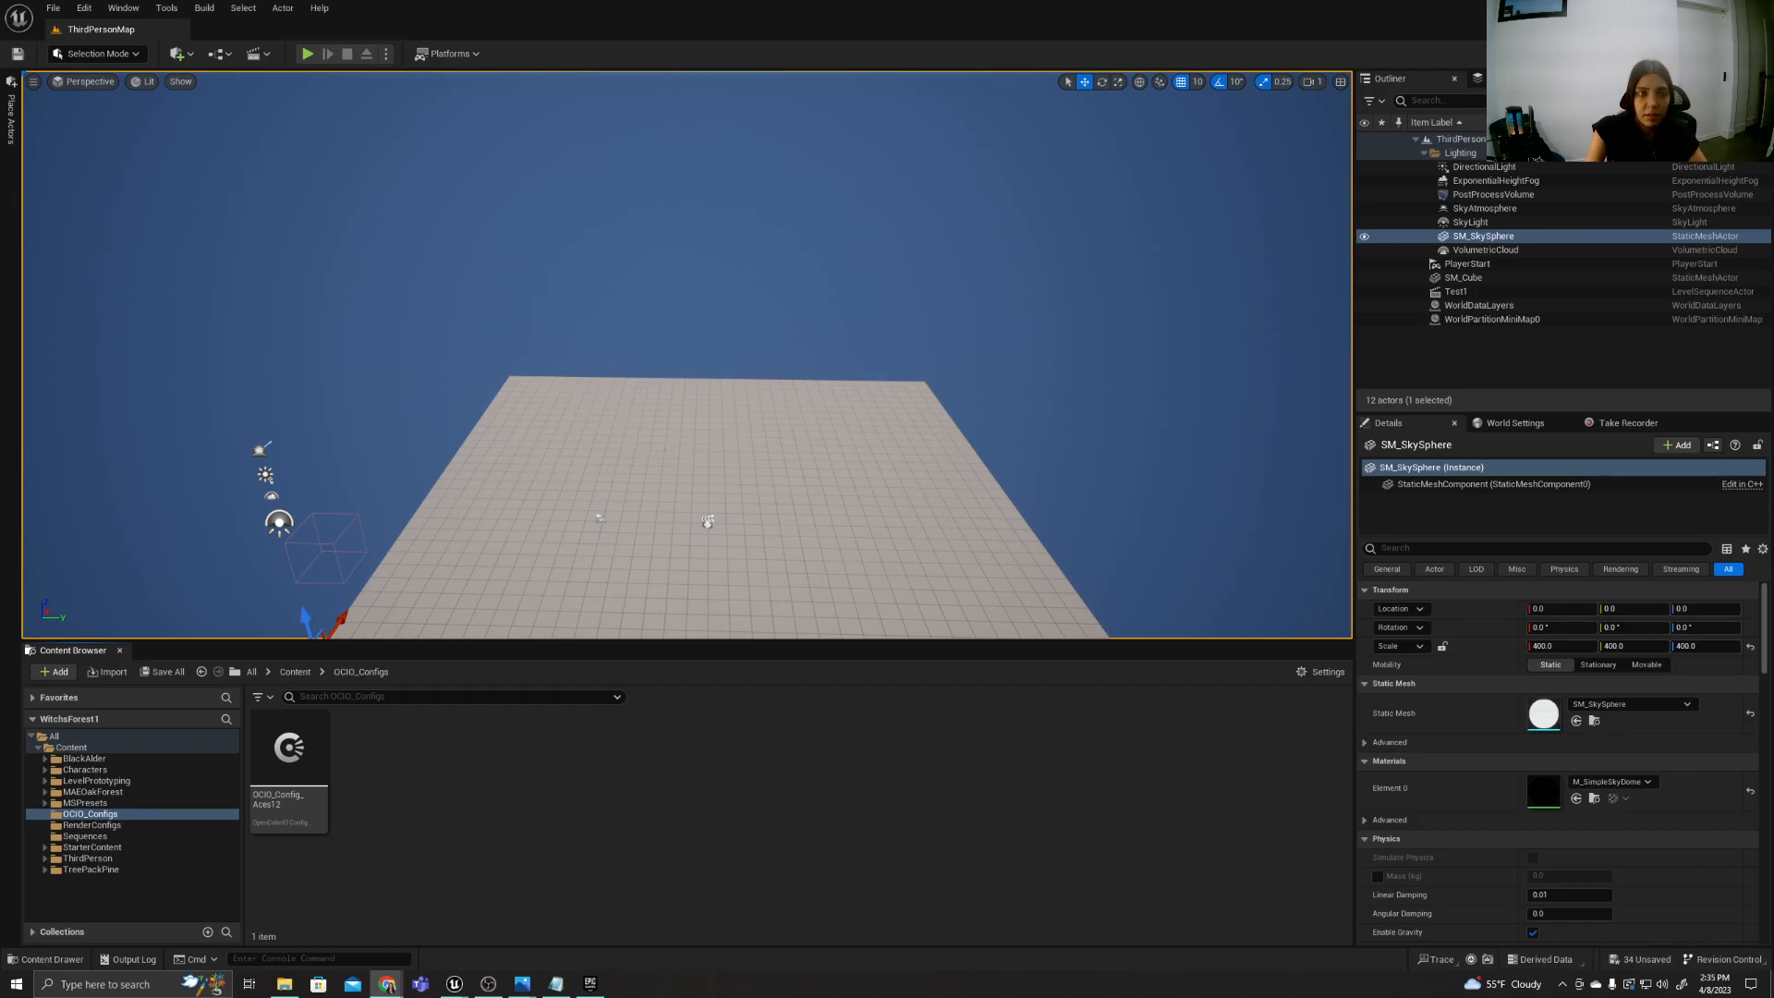
left_click_drag(1772, 309, 222, 327)
left_click(1034, 323)
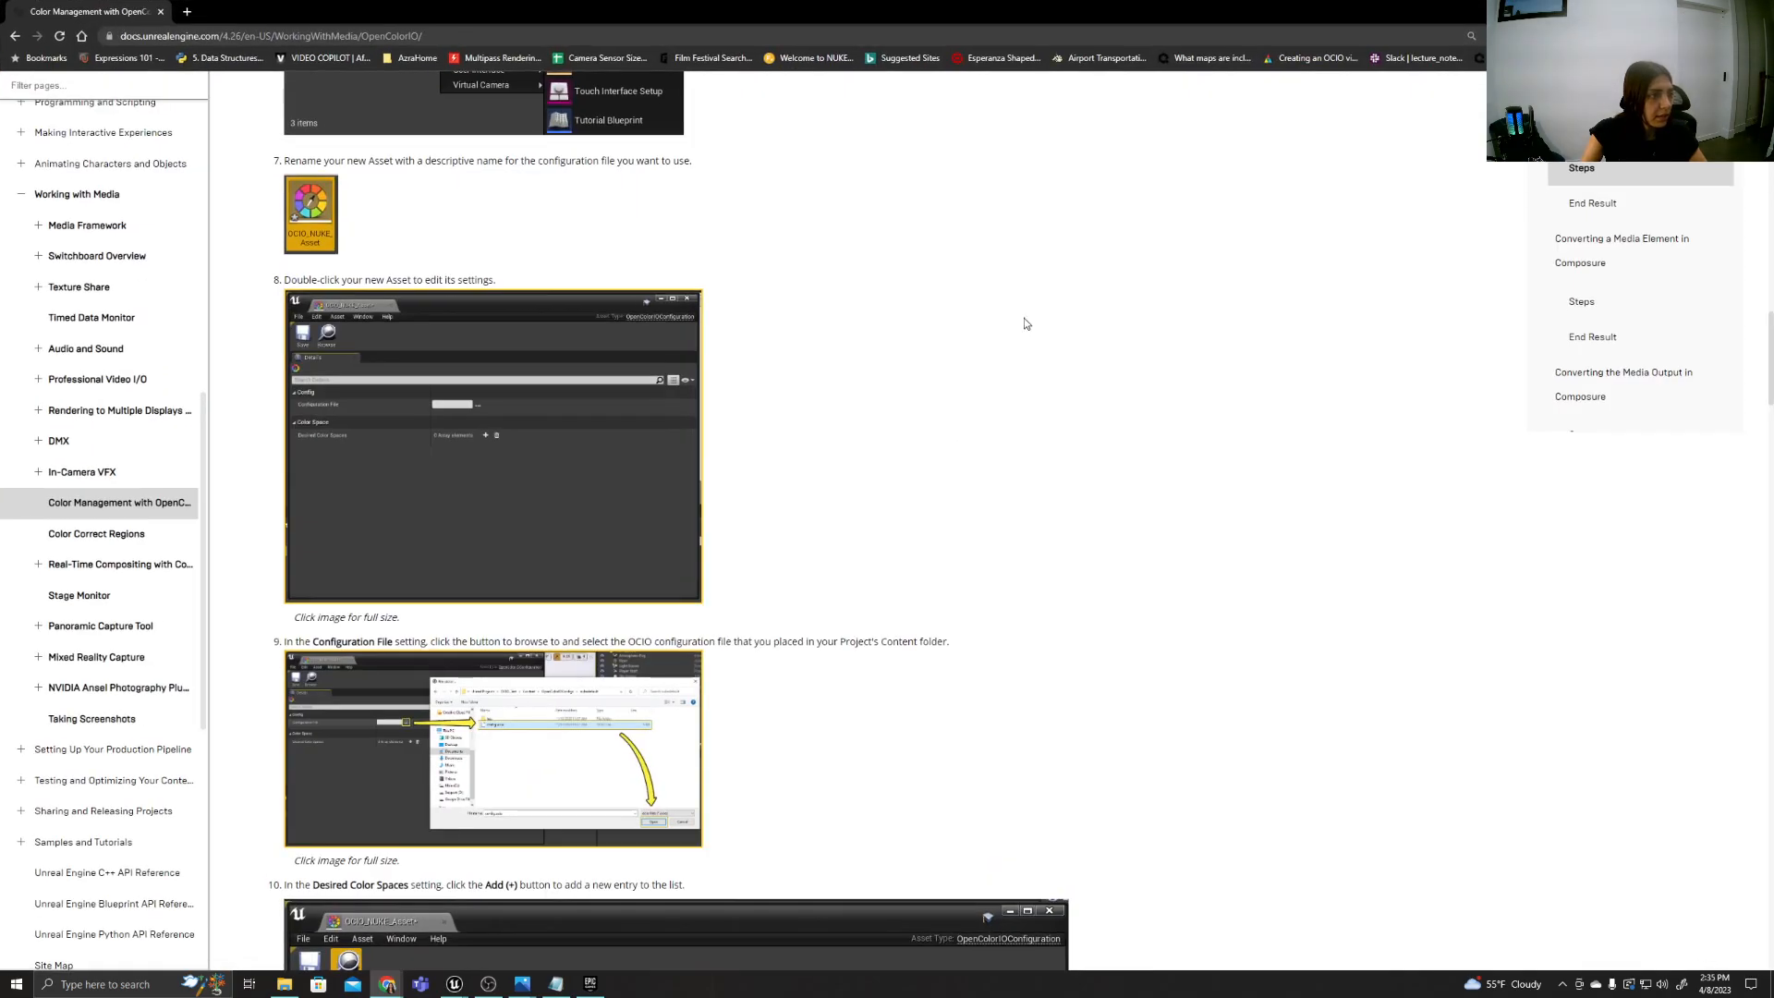
scroll(656, 471, "up", 15)
scroll(655, 476, "up", 8)
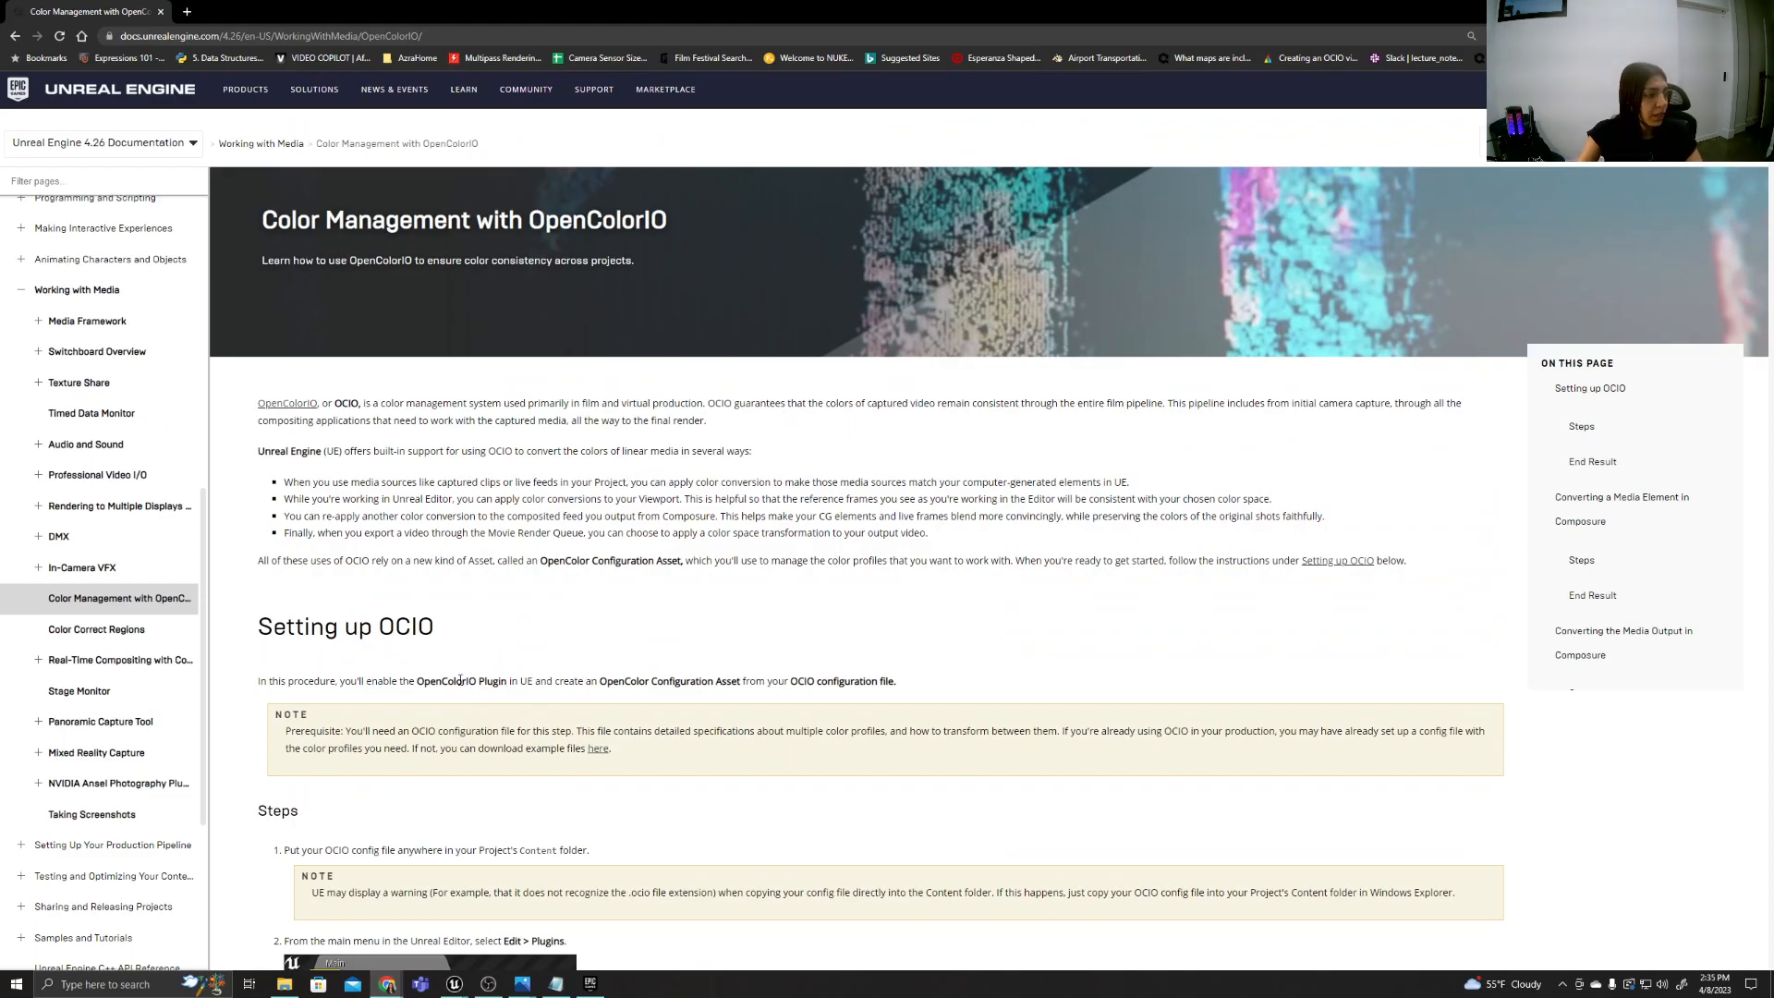
Highlight the OpenColorIO Plugin mention under Setting up OCIO in the documentation and switch back to the WitchsForest1 editor.
left_click_drag(398, 681, 506, 691)
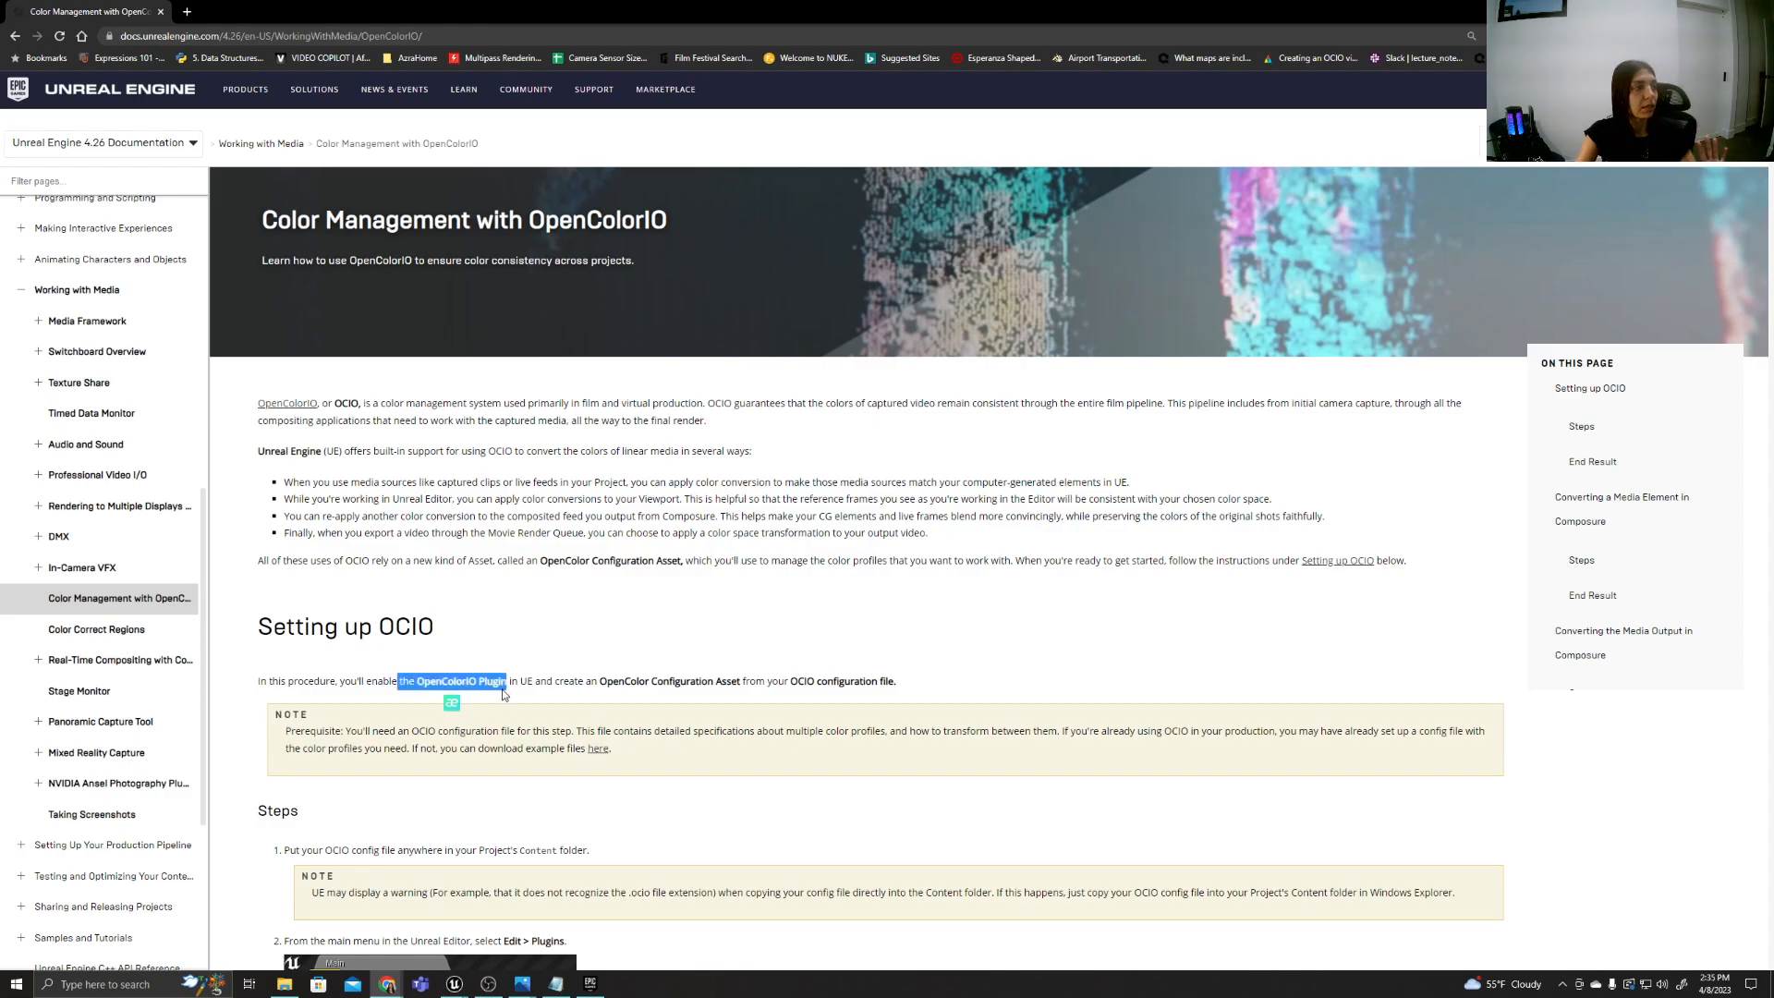
mouse_move(592, 984)
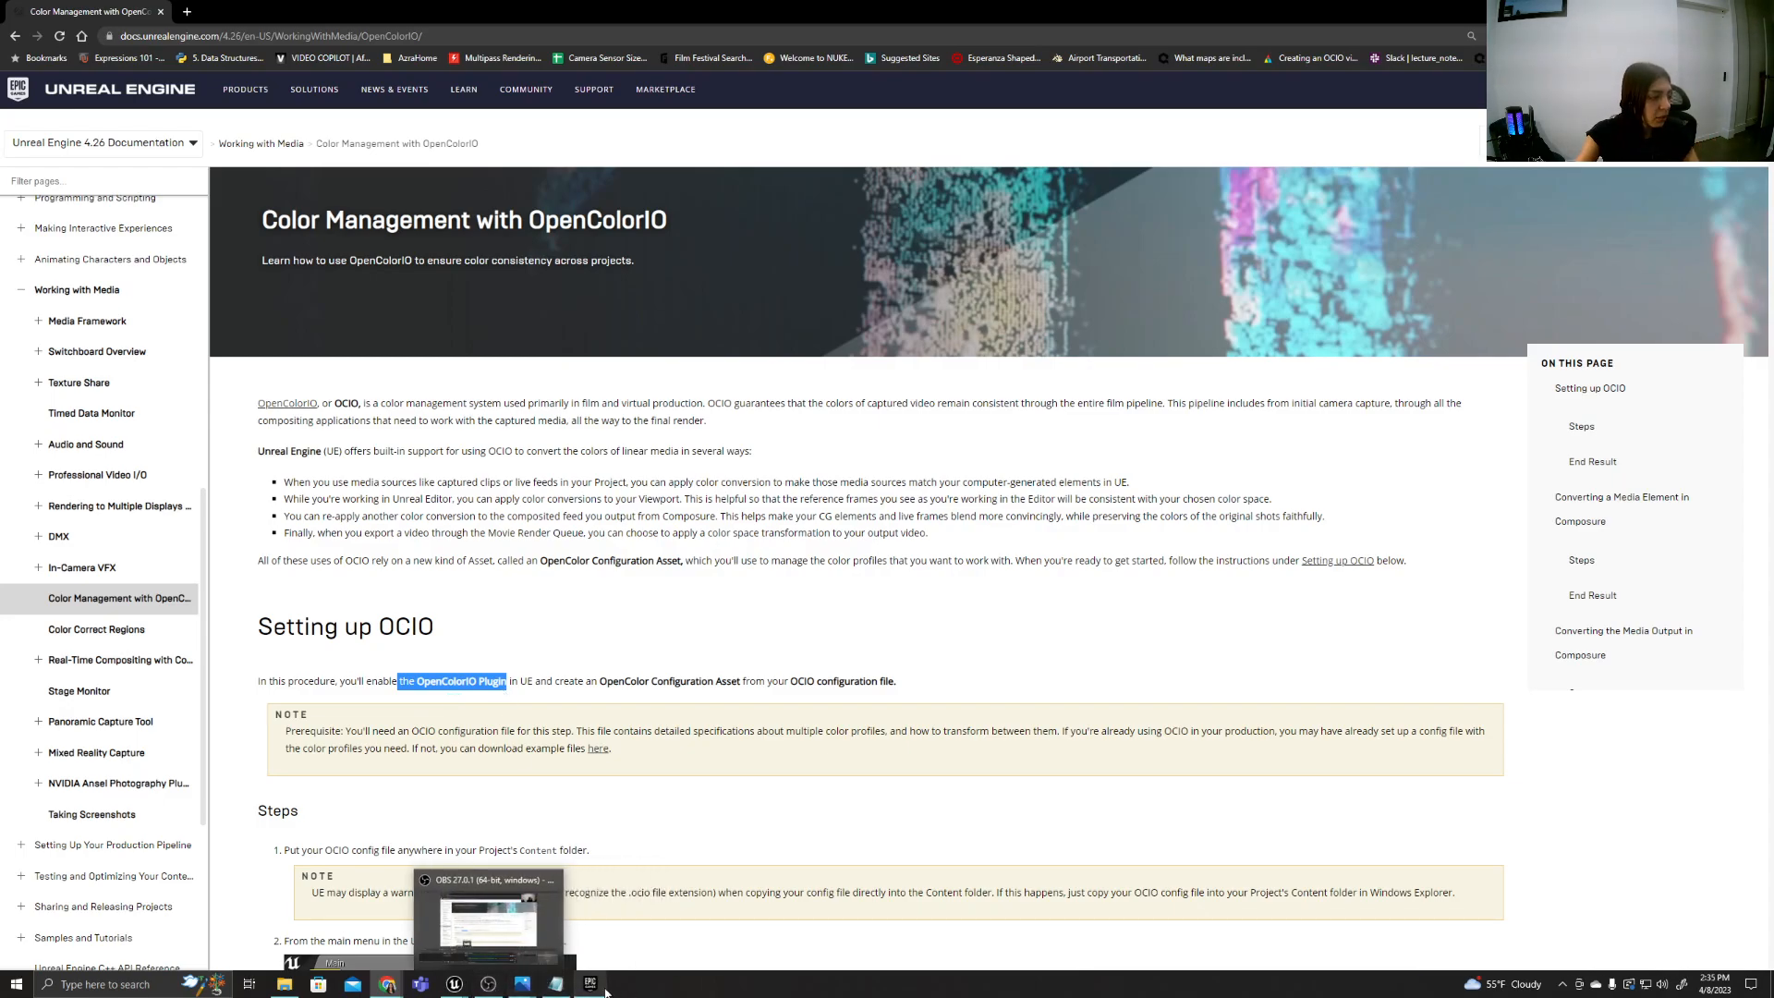
left_click(598, 990)
left_click(599, 992)
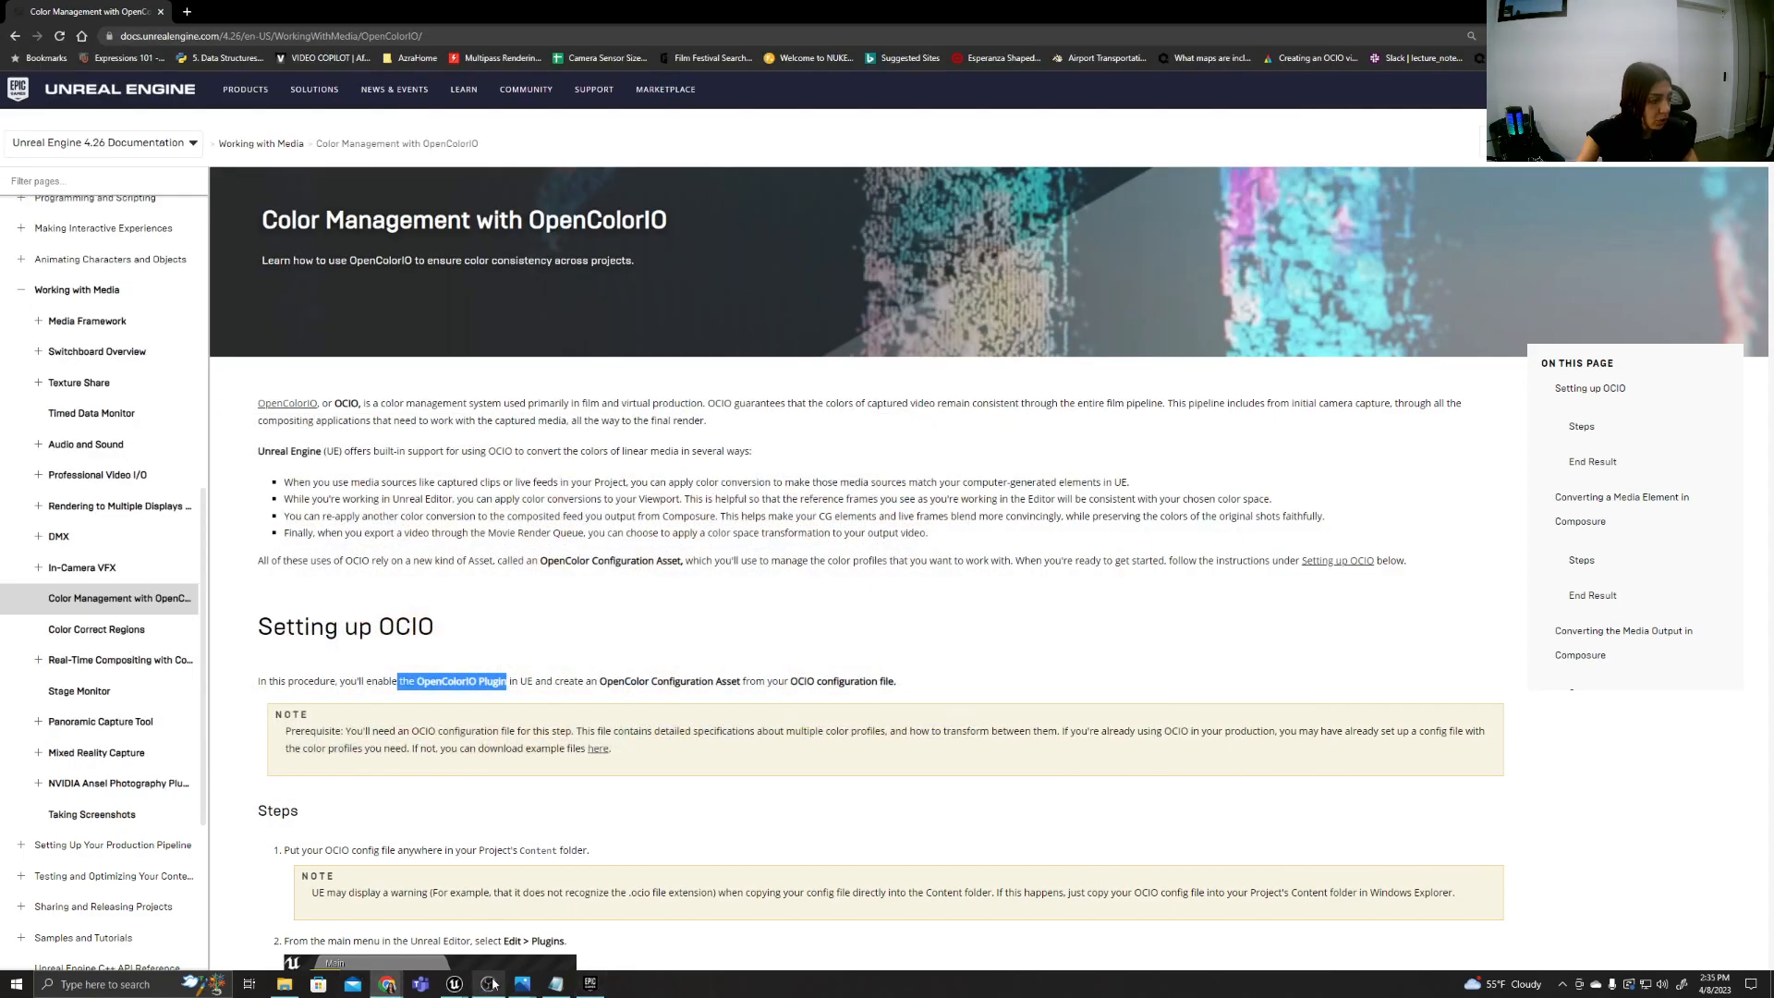
mouse_move(494, 984)
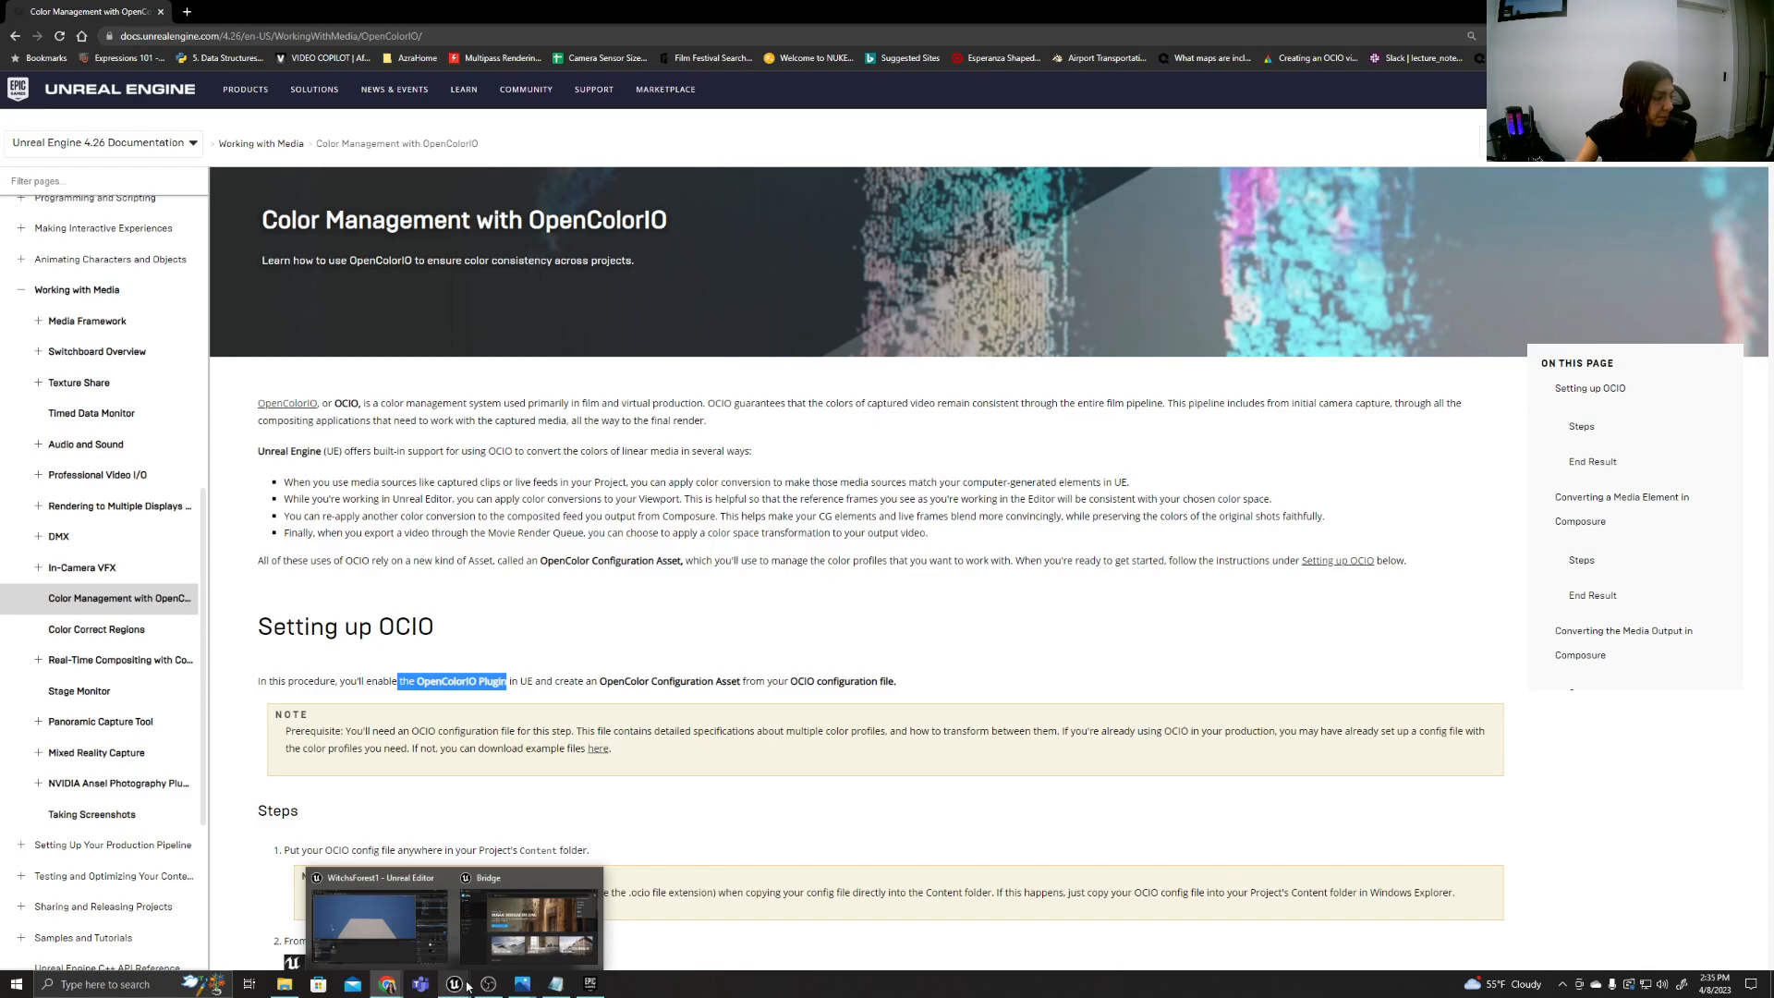
left_click(419, 917)
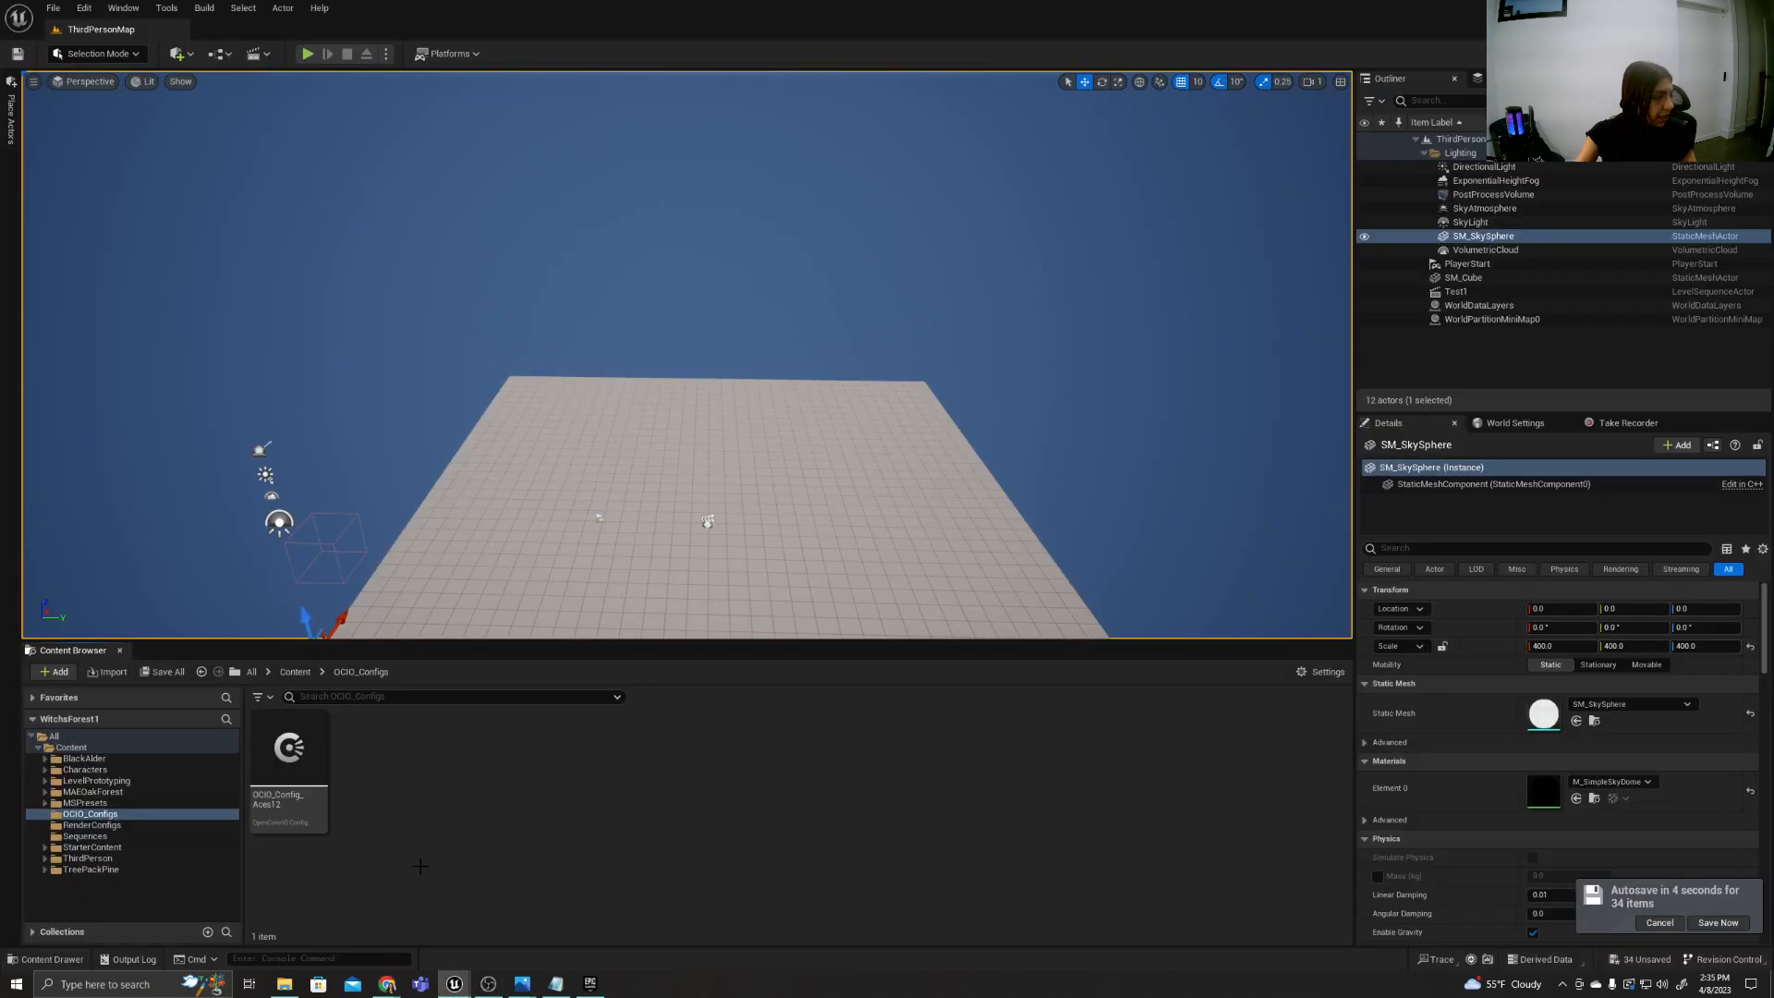
Search the project's plugins for OPEN, review the OpenColorIO (OCIO) plugin entry, and close the plugin browser.
left_click(84, 8)
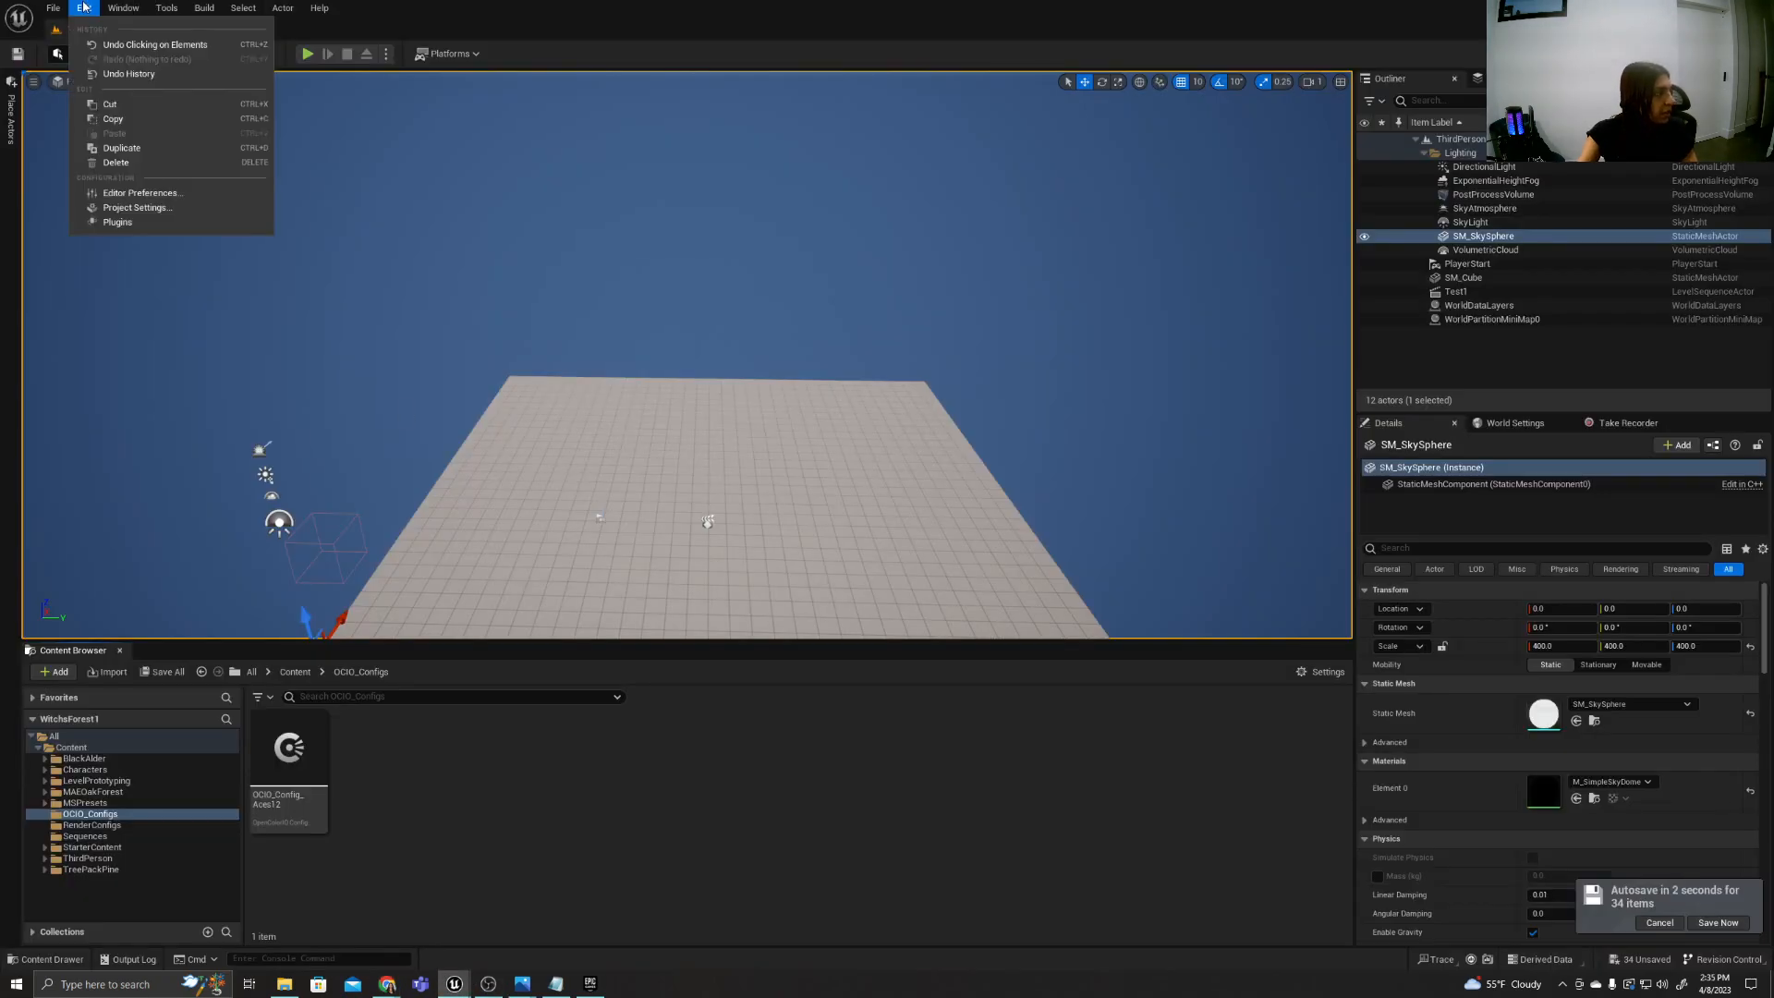
left_click(117, 222)
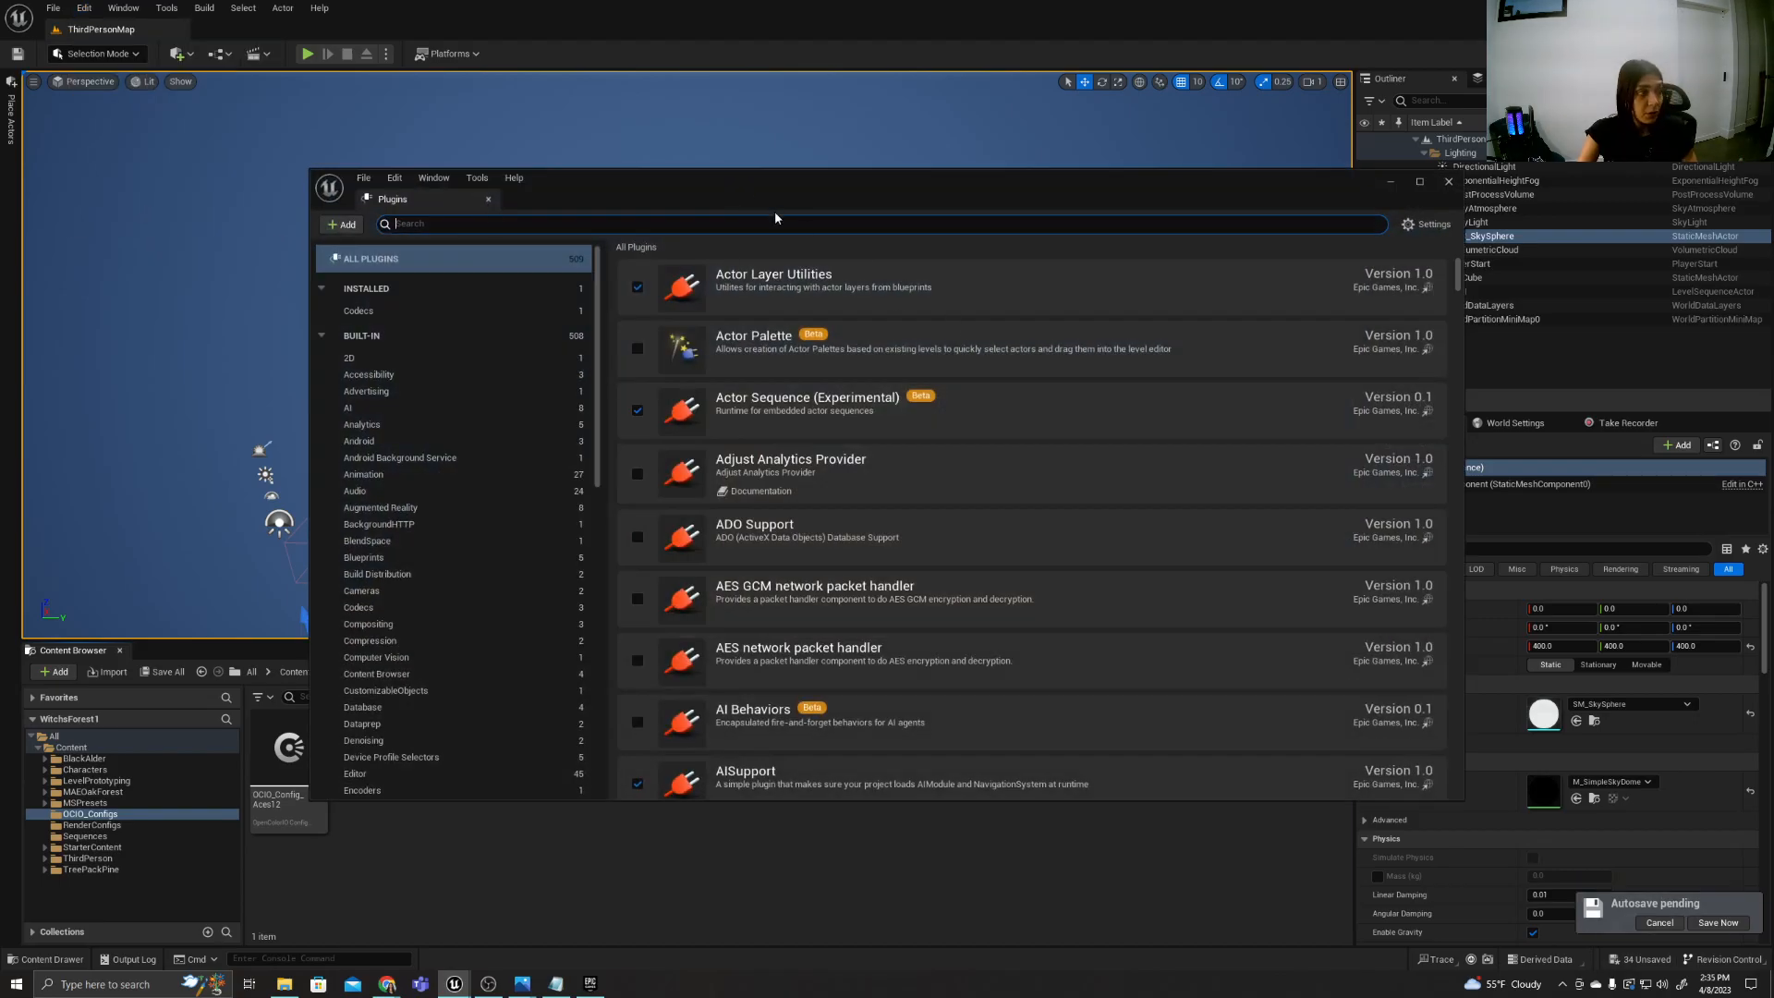
type("OPEN")
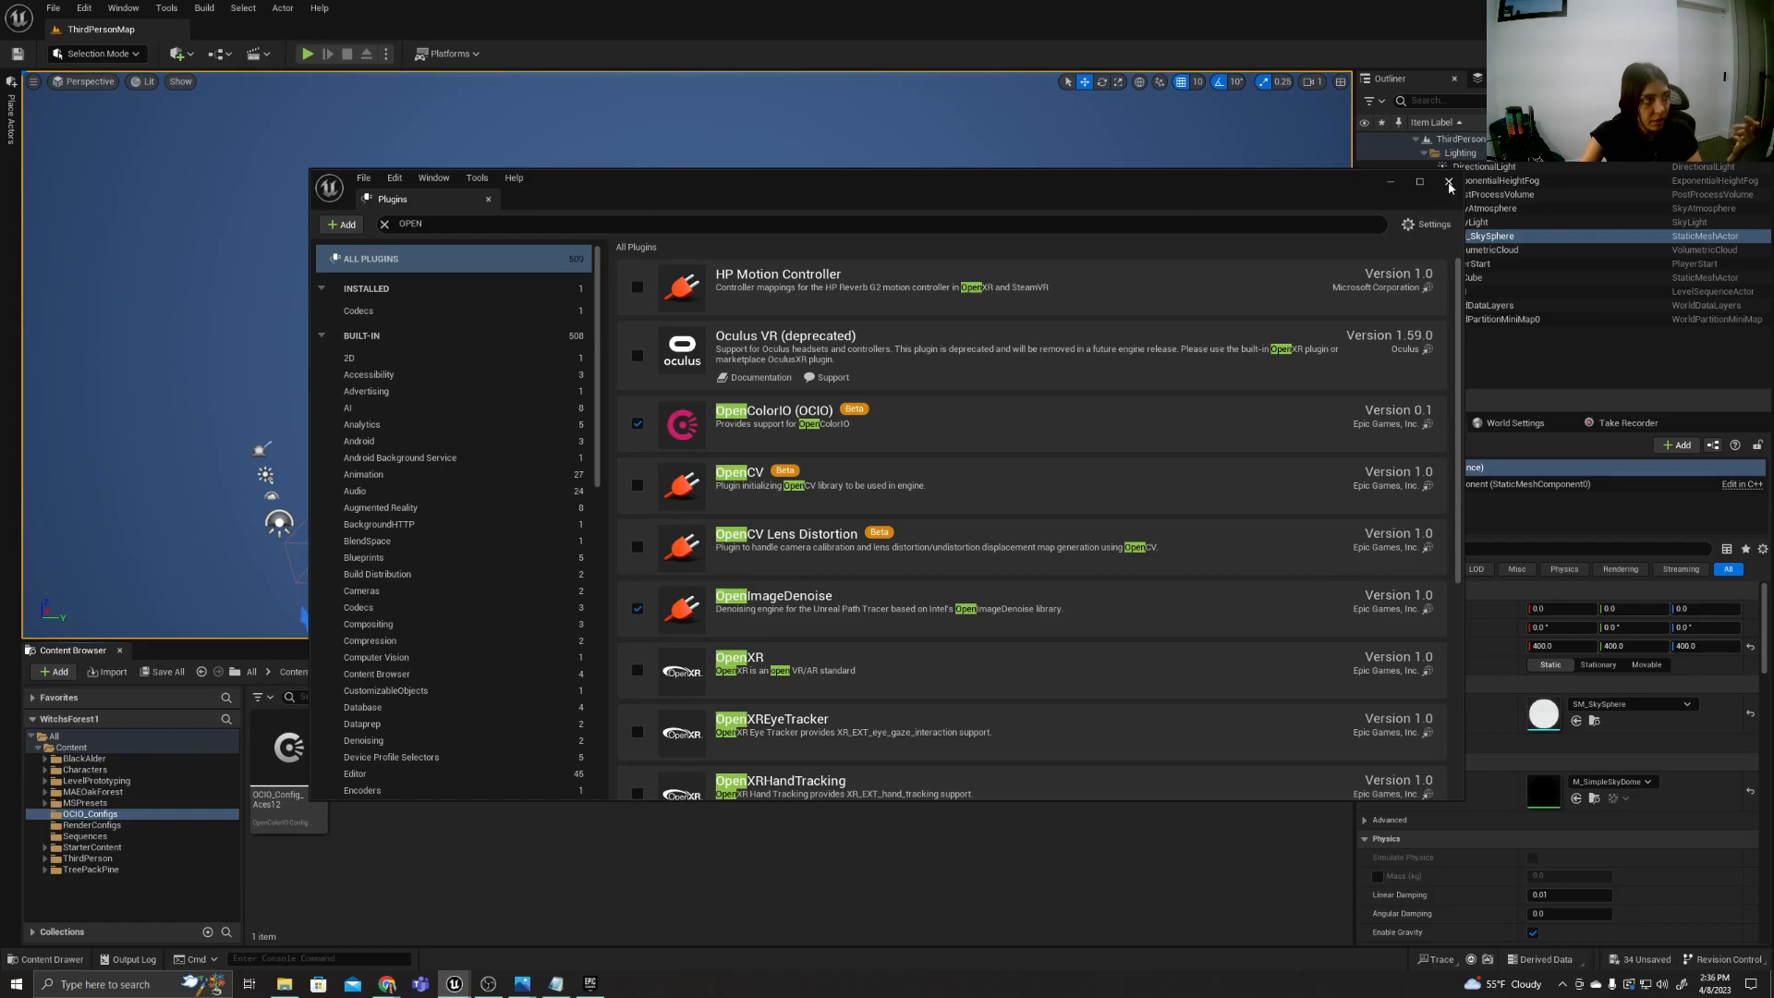
left_click(407, 224)
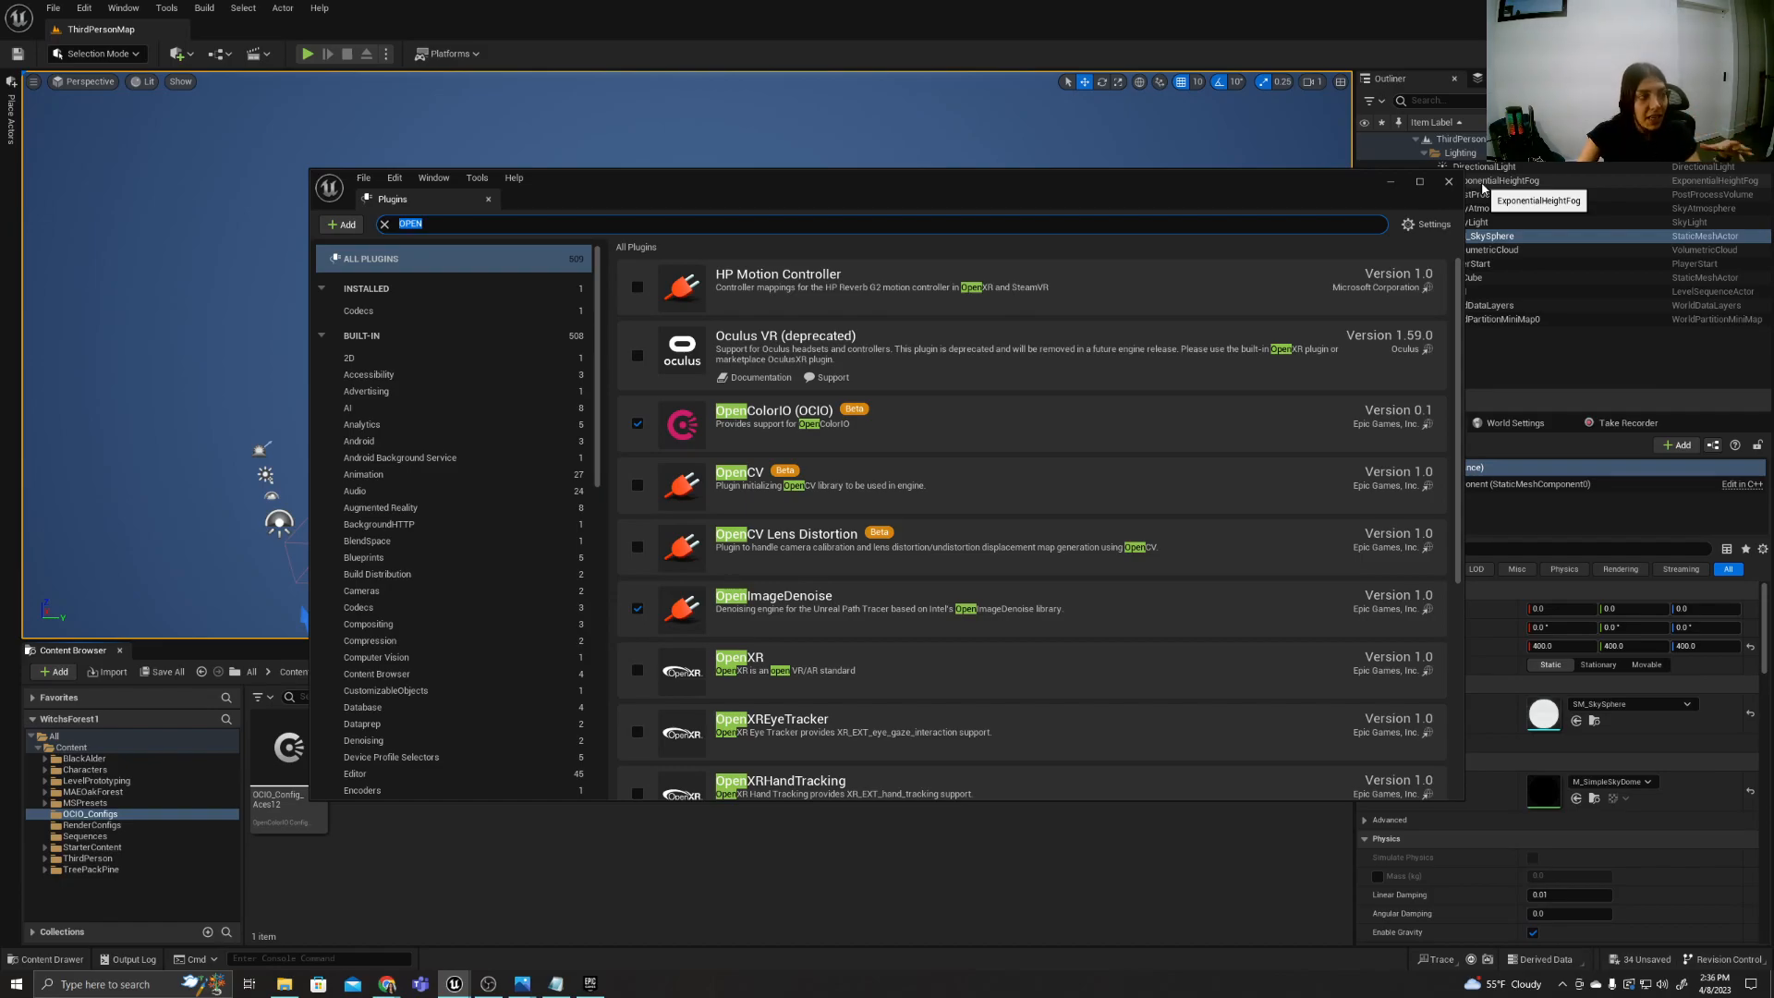
scroll(809, 451, "down", 2)
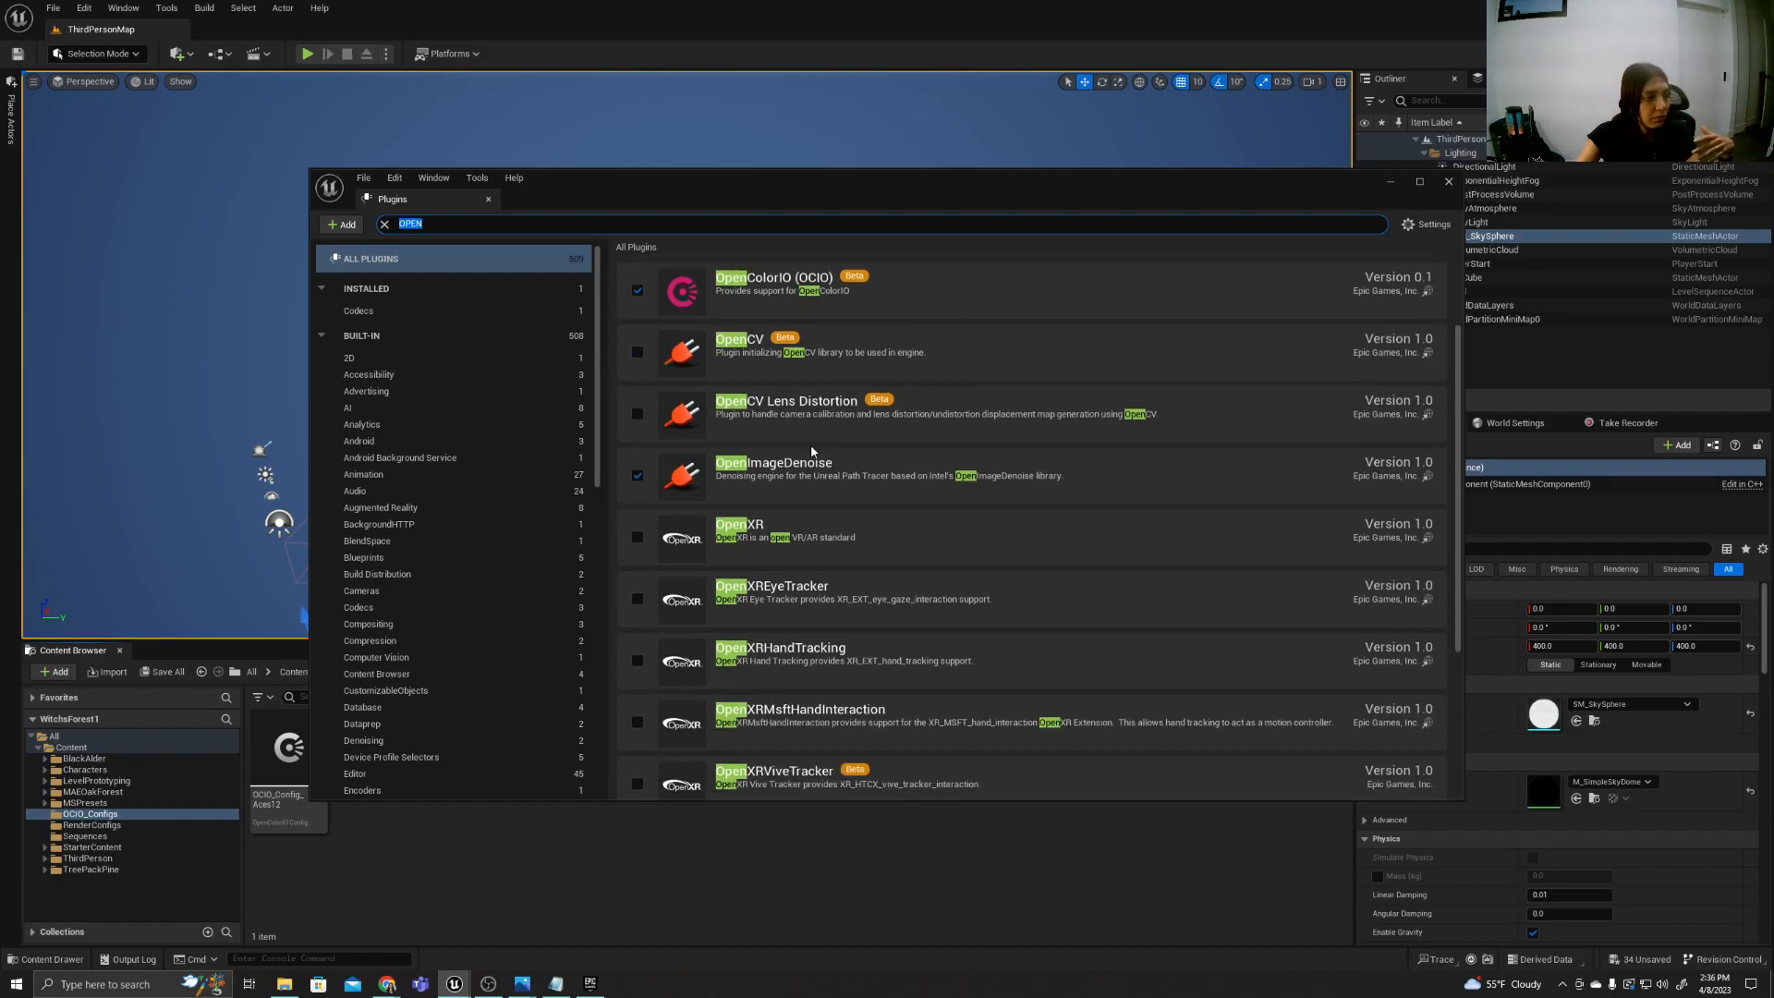
scroll(813, 451, "up", 2)
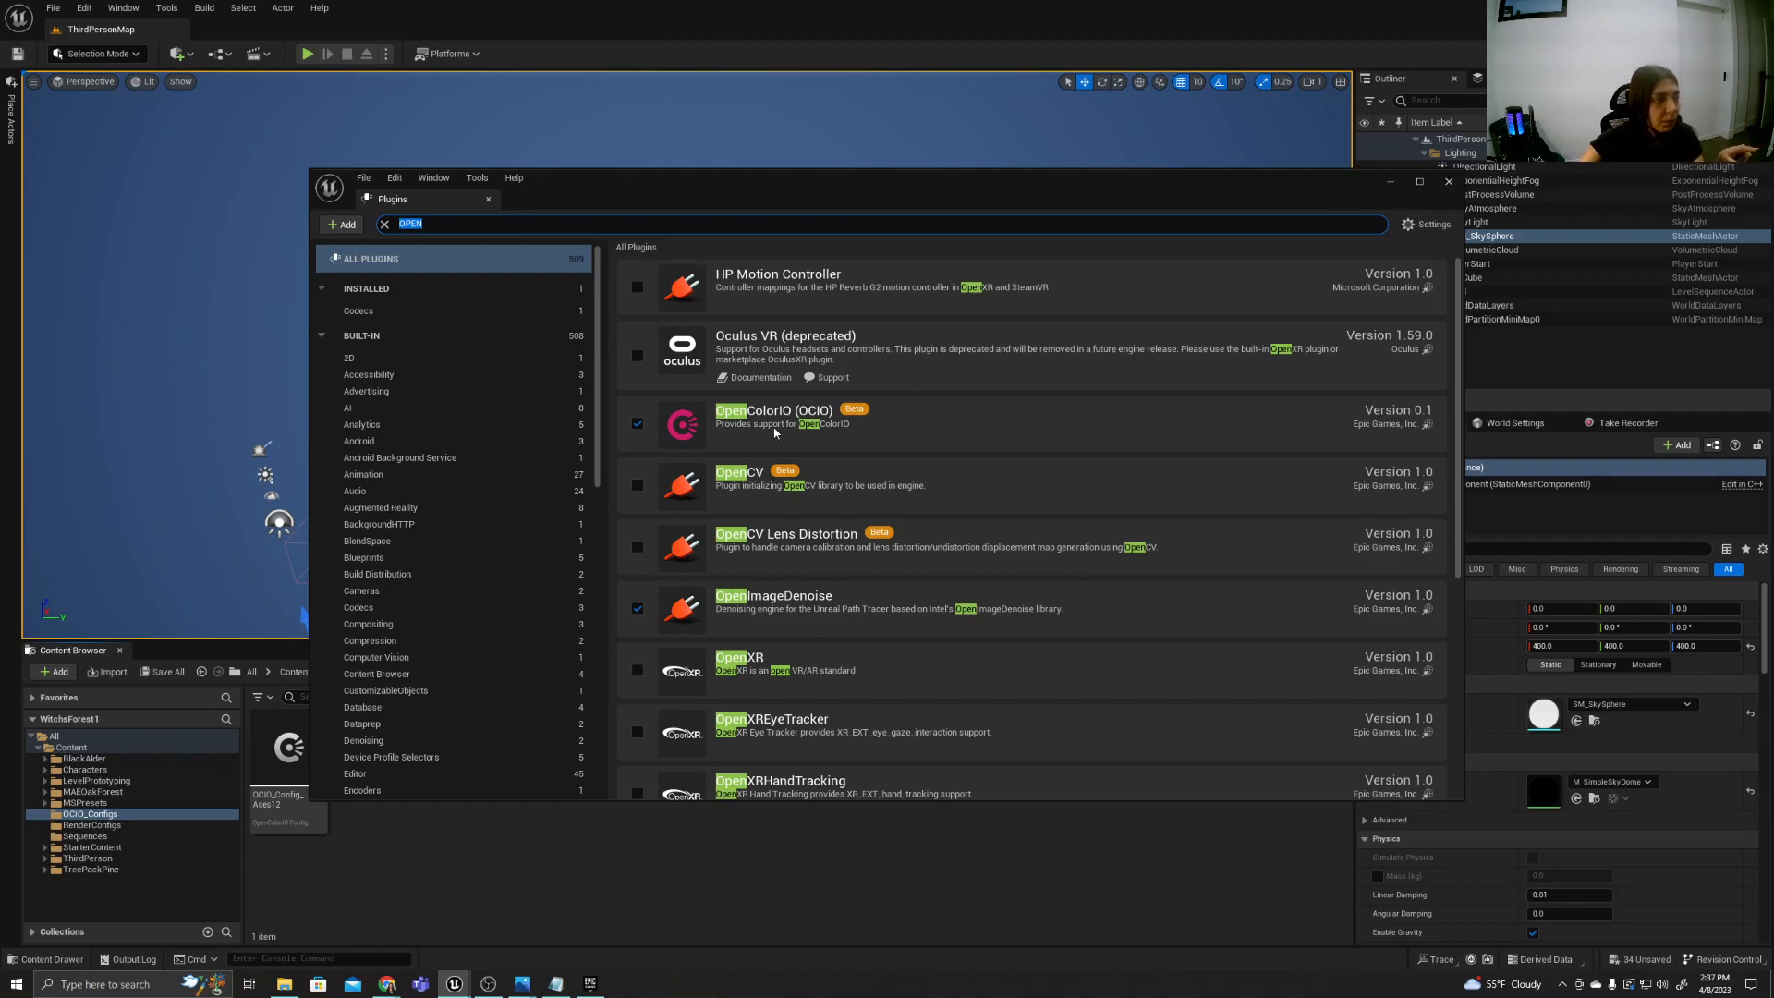
left_click(1448, 183)
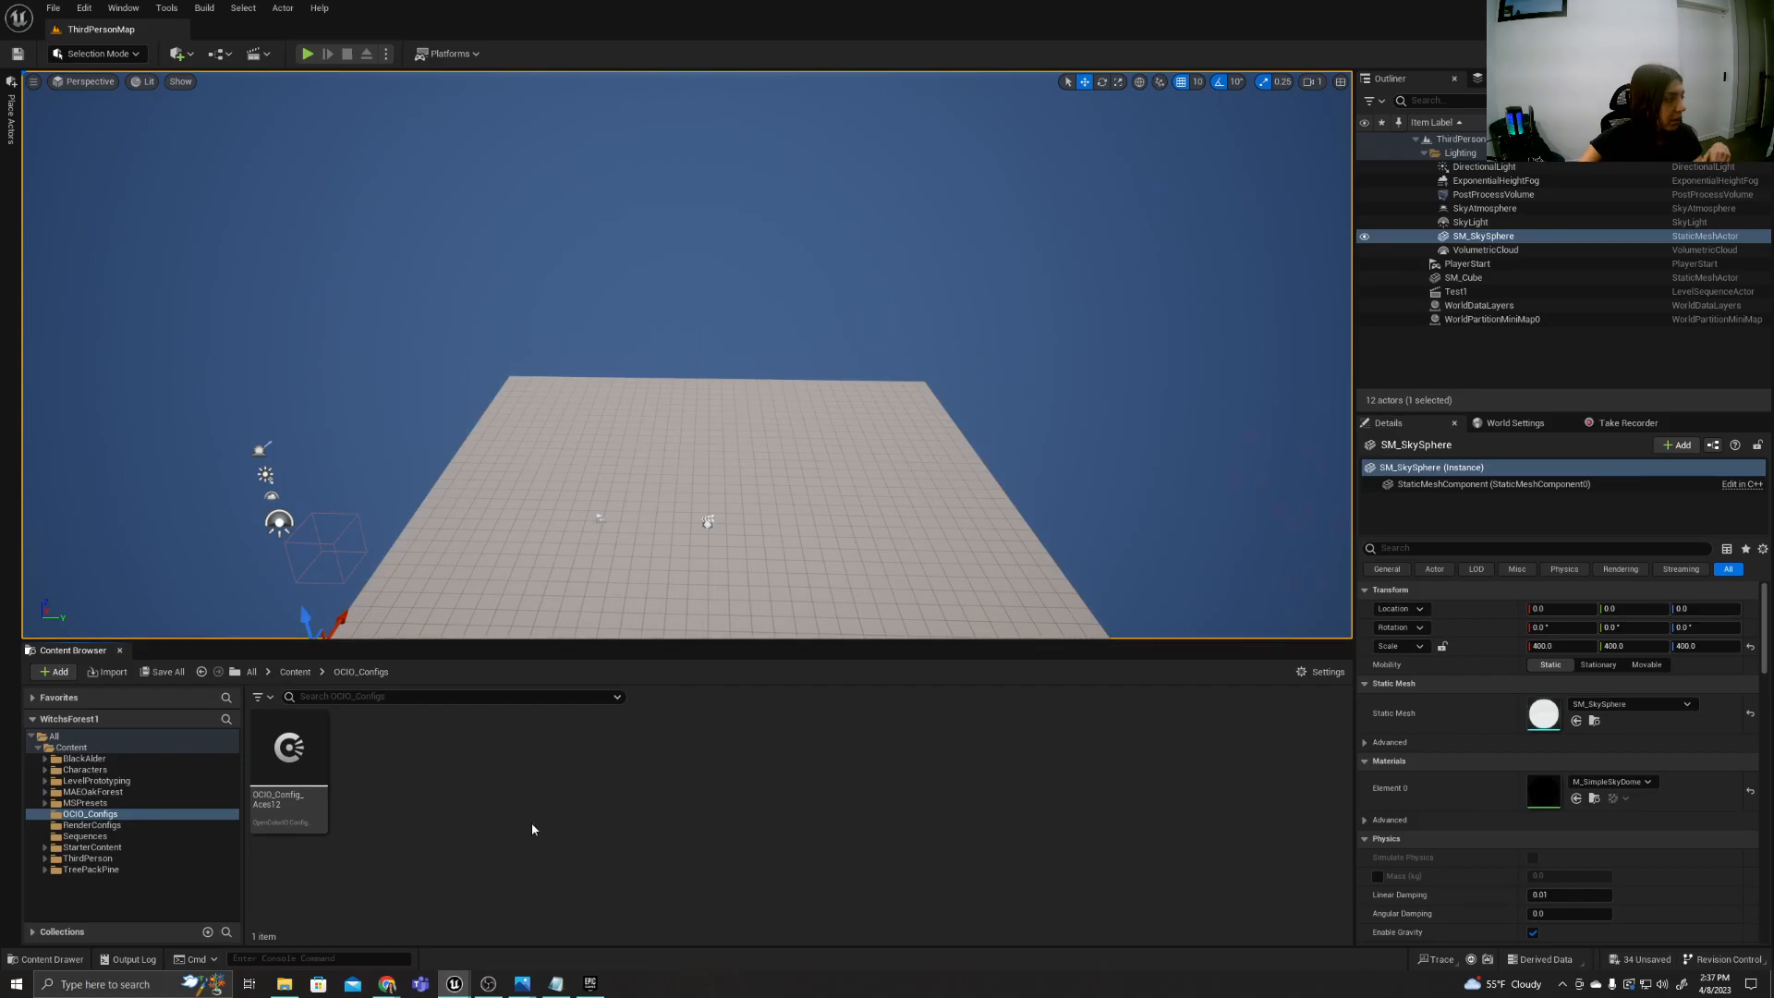
Locate the OpenColorIO Configuration asset type among those available in the OCIO_Configs folder, without creating a new asset.
right_click(408, 758)
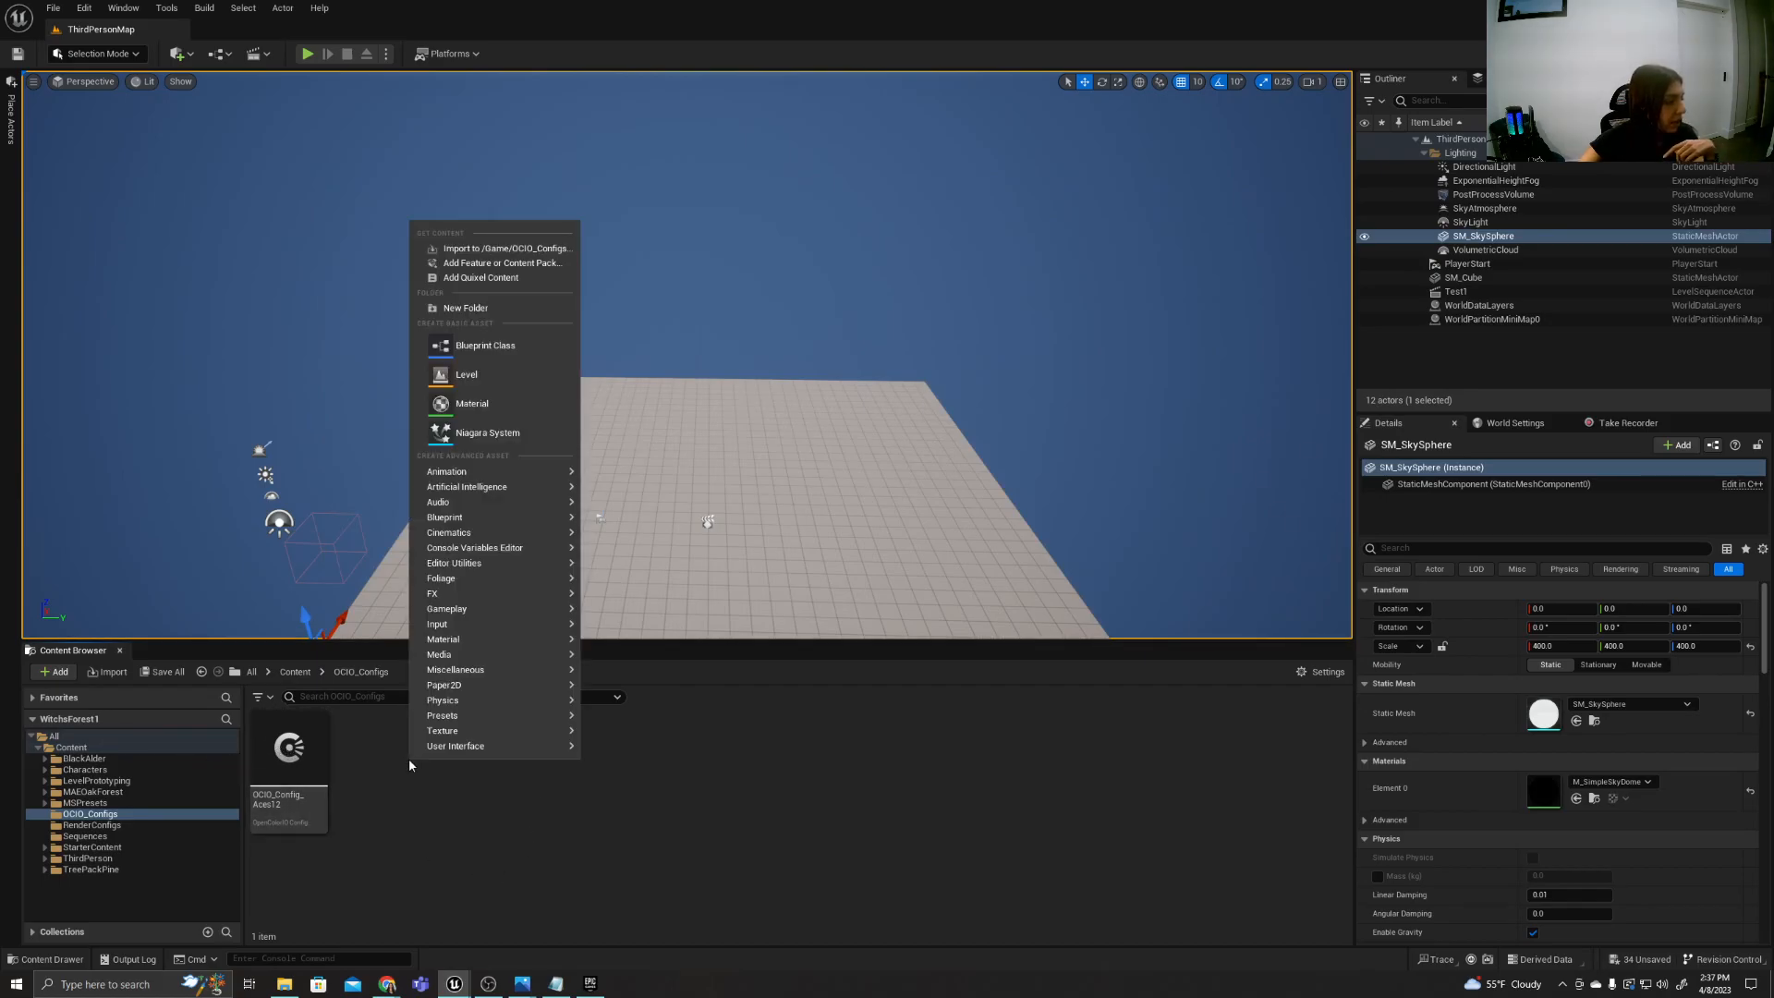
left_click(104, 815)
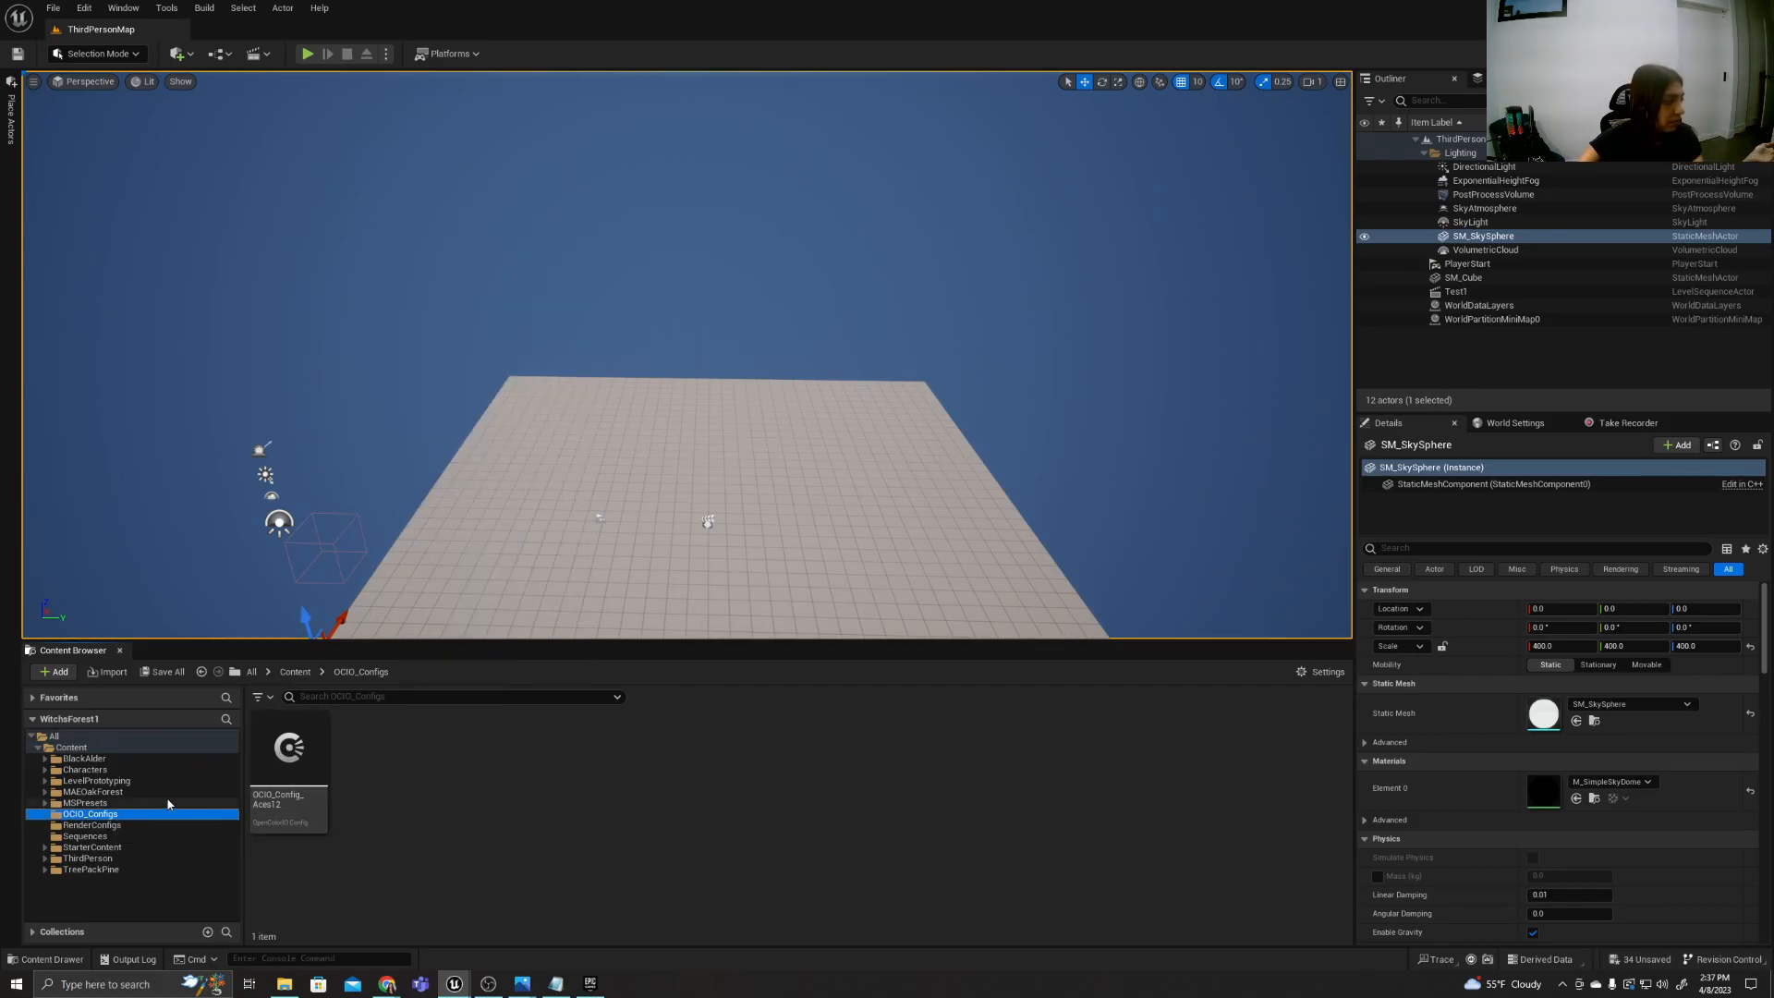
right_click(467, 778)
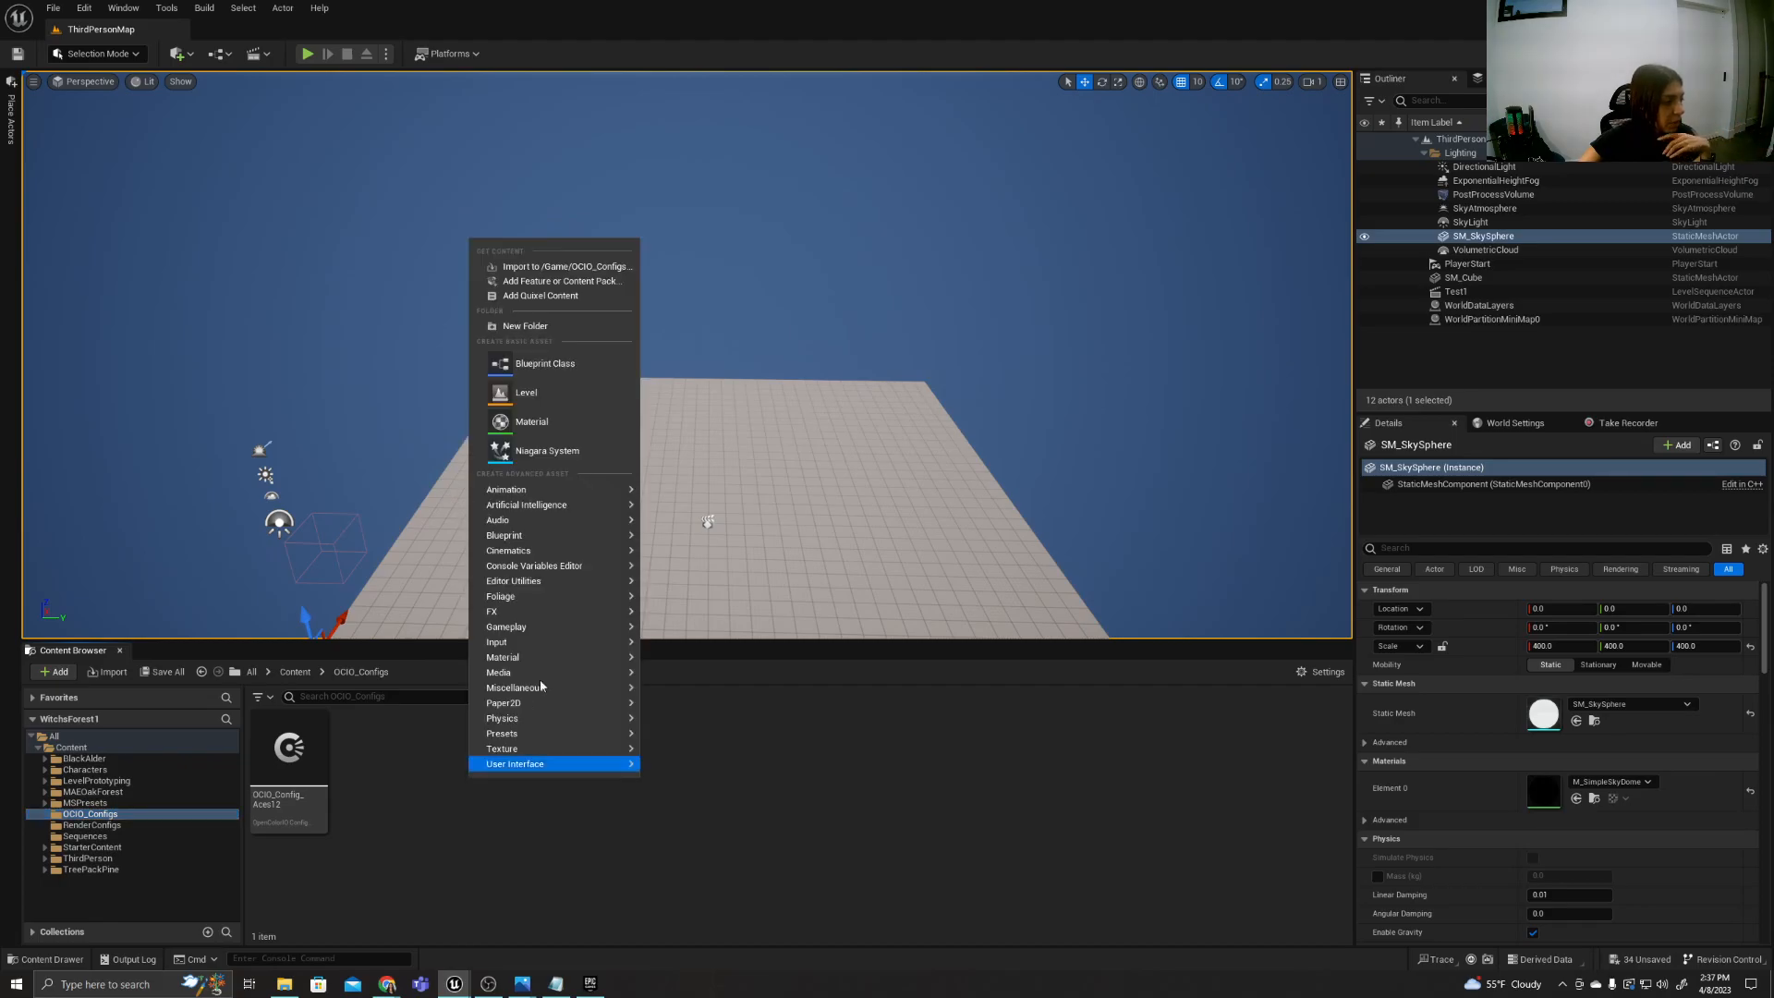
mouse_move(578, 673)
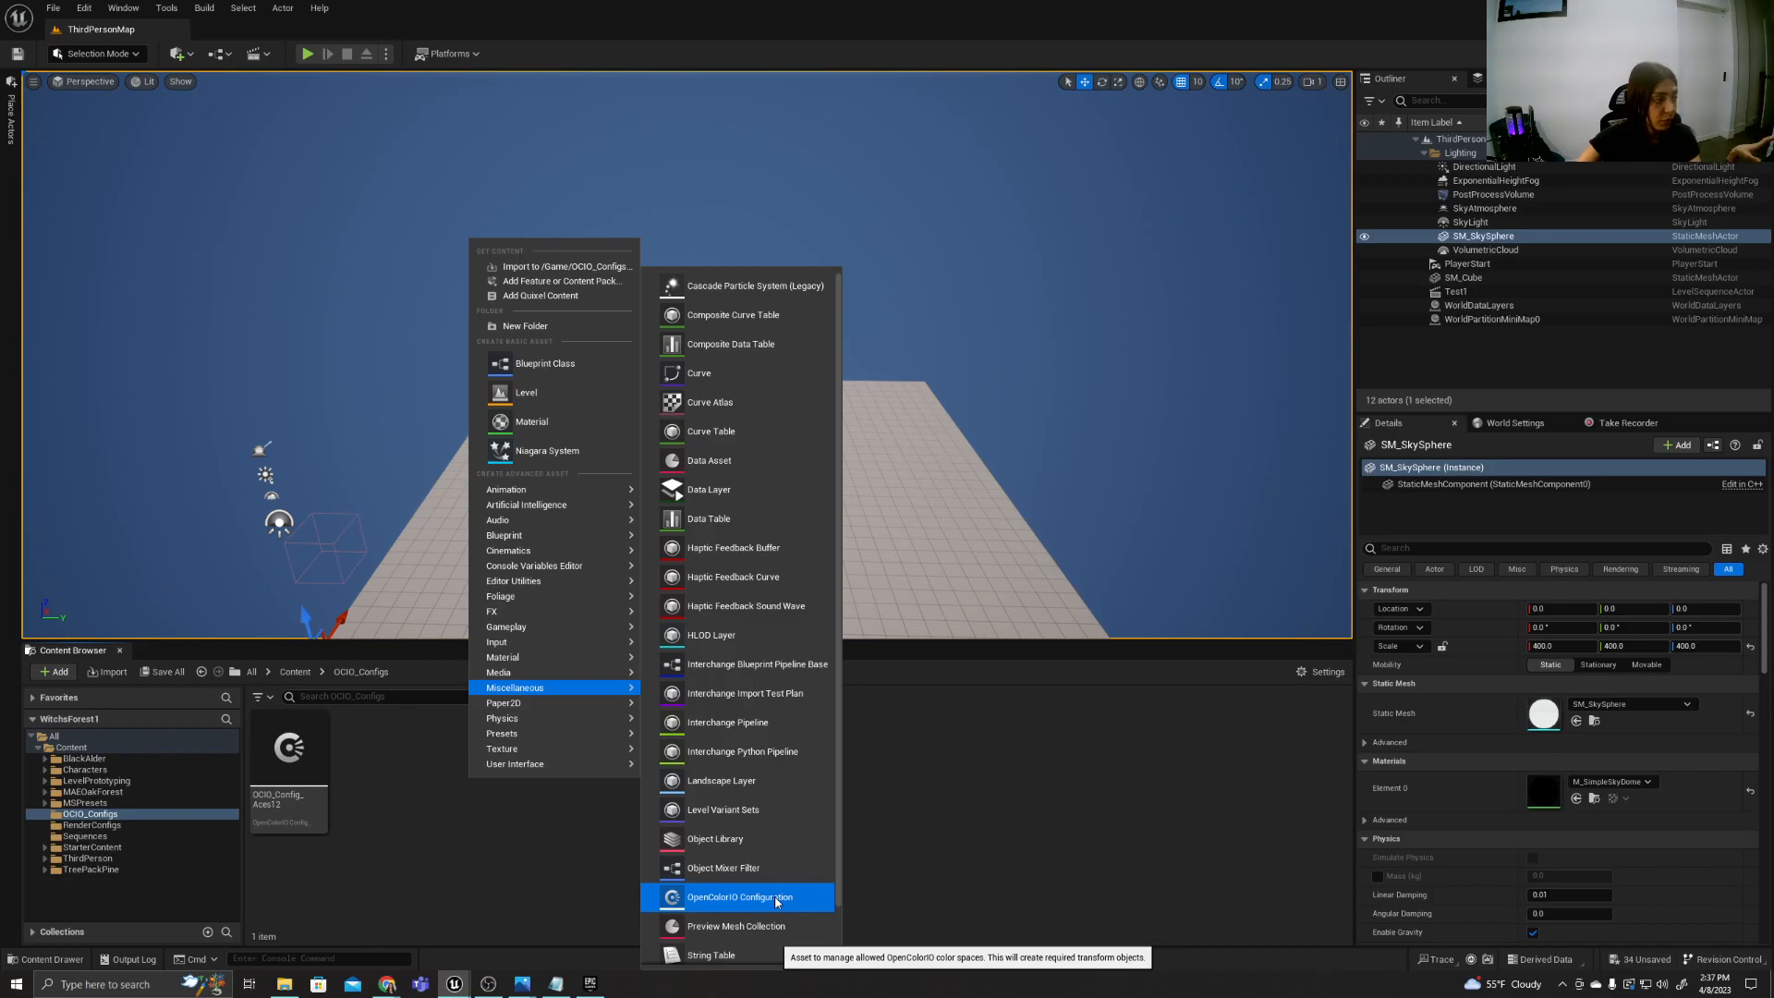
left_click(523, 887)
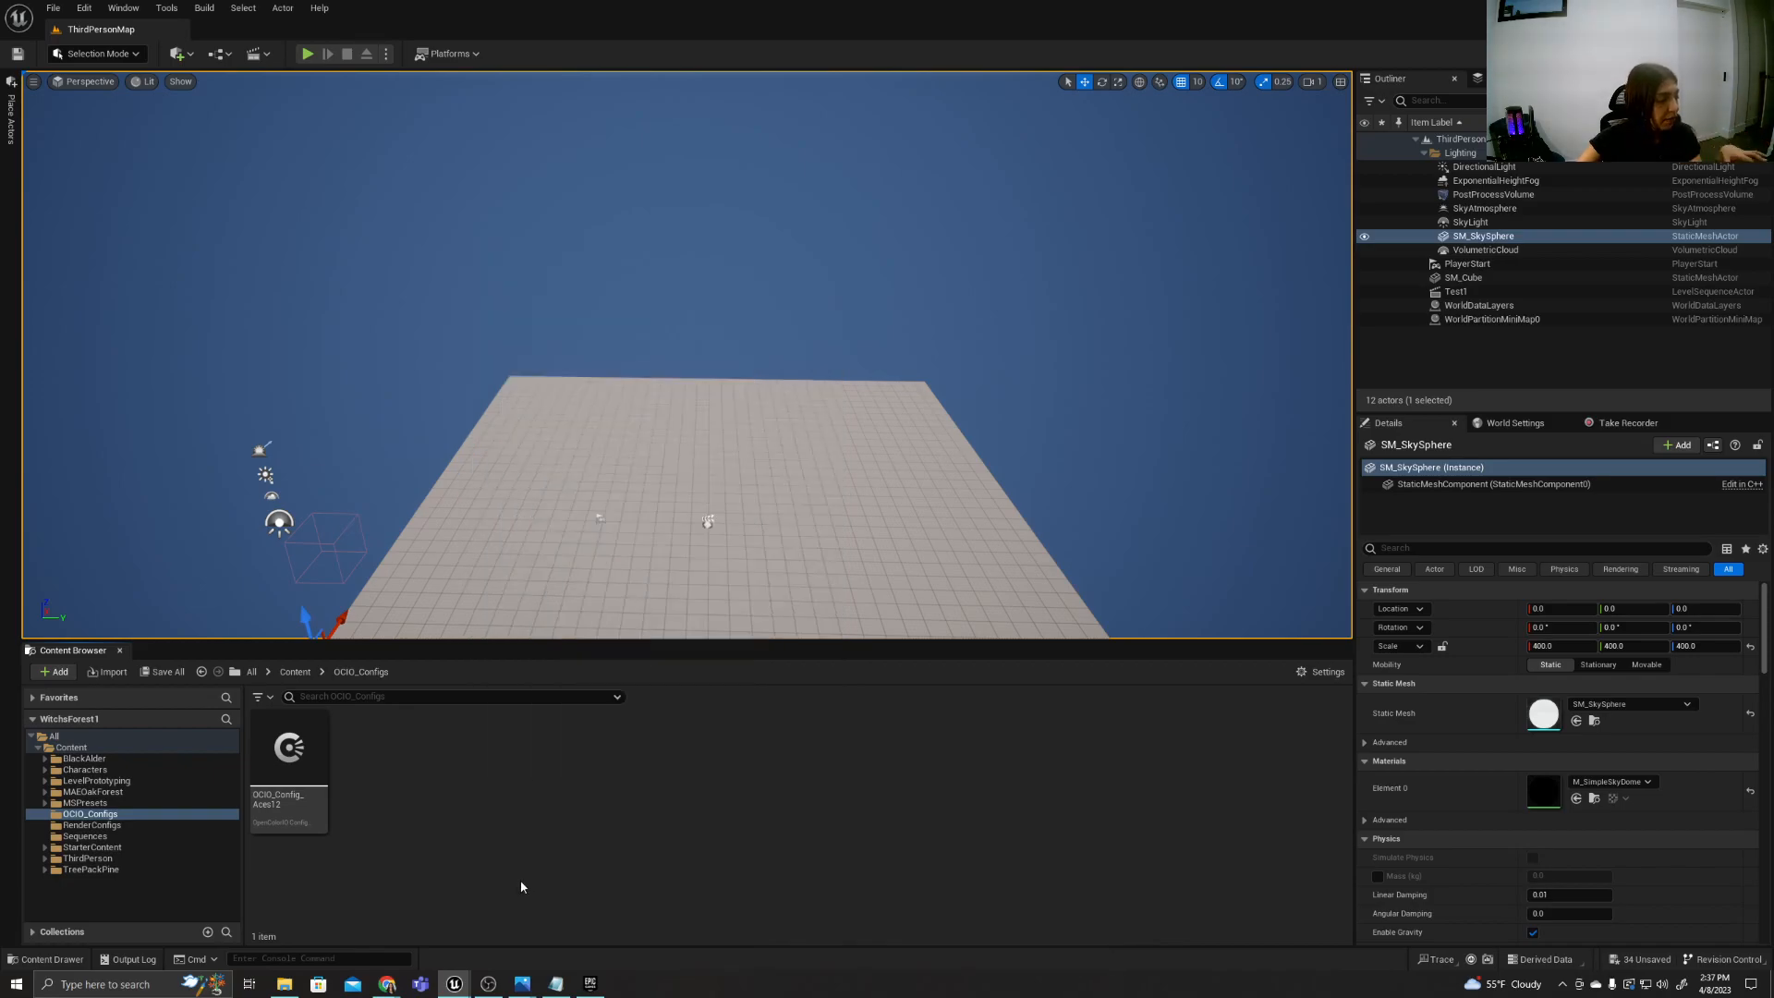
Open the OCIO_Config_Aces12 asset and show the ACES 1.2 Config release page on GitHub in a maximized Chrome window.
double_click(290, 791)
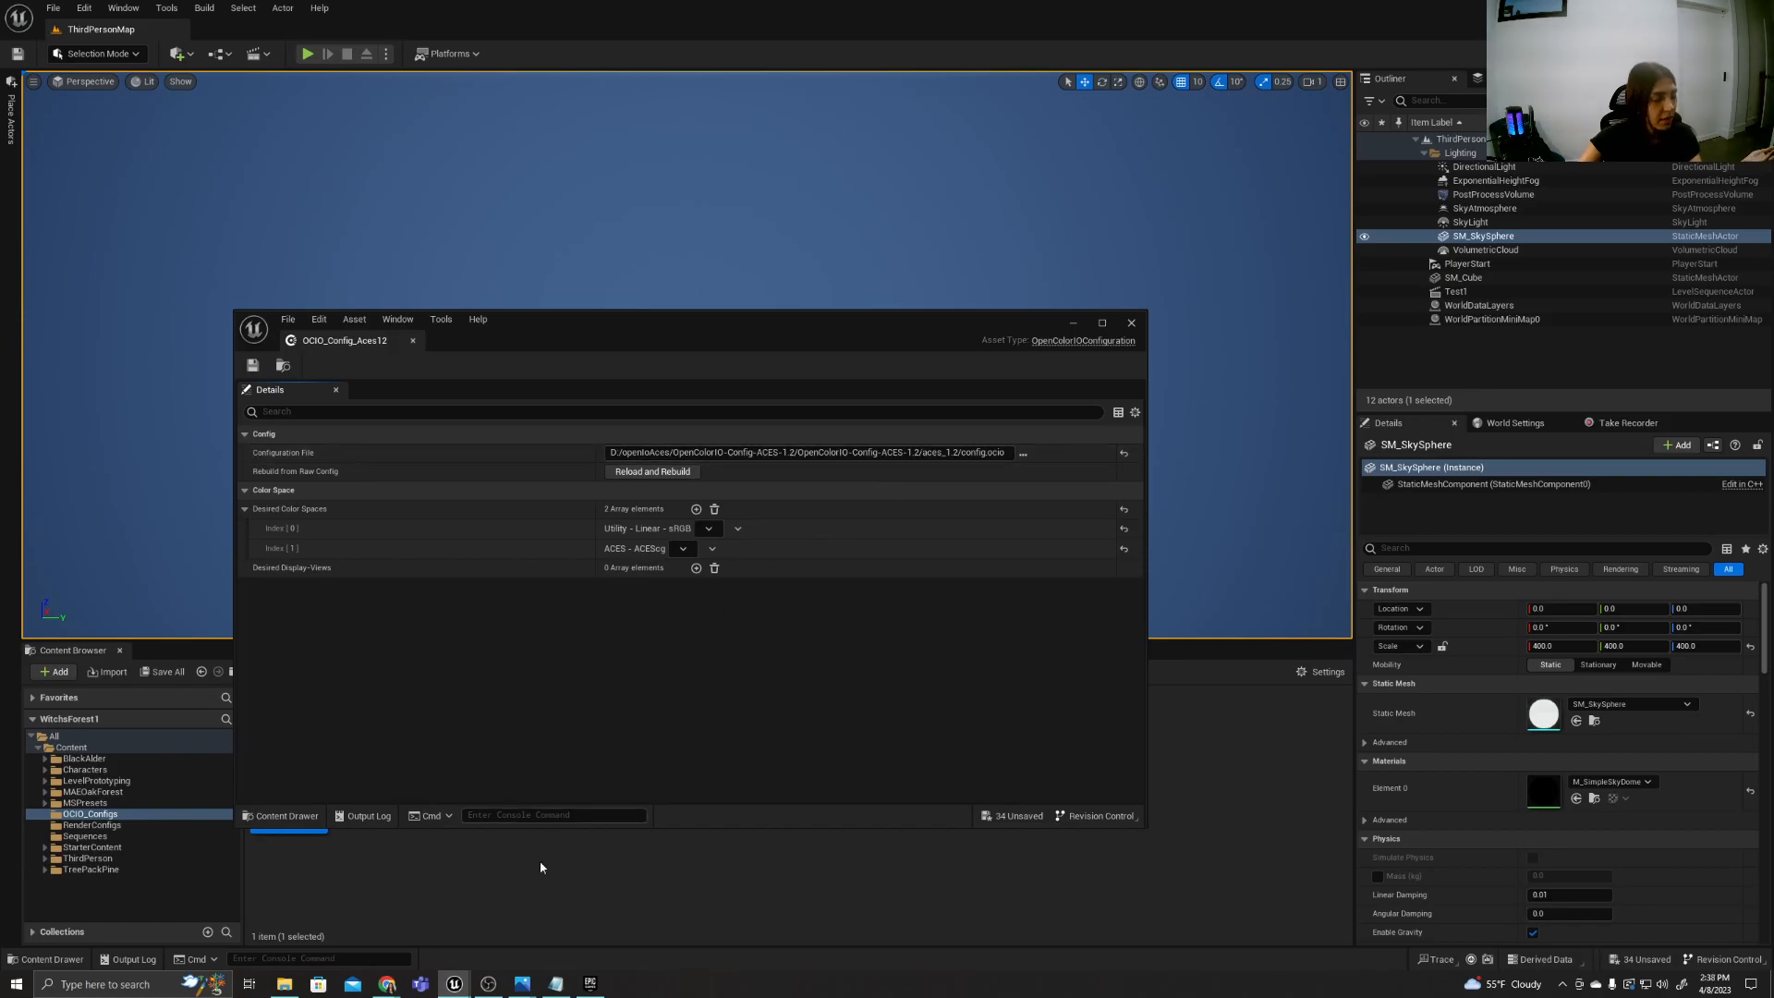
left_click(531, 906)
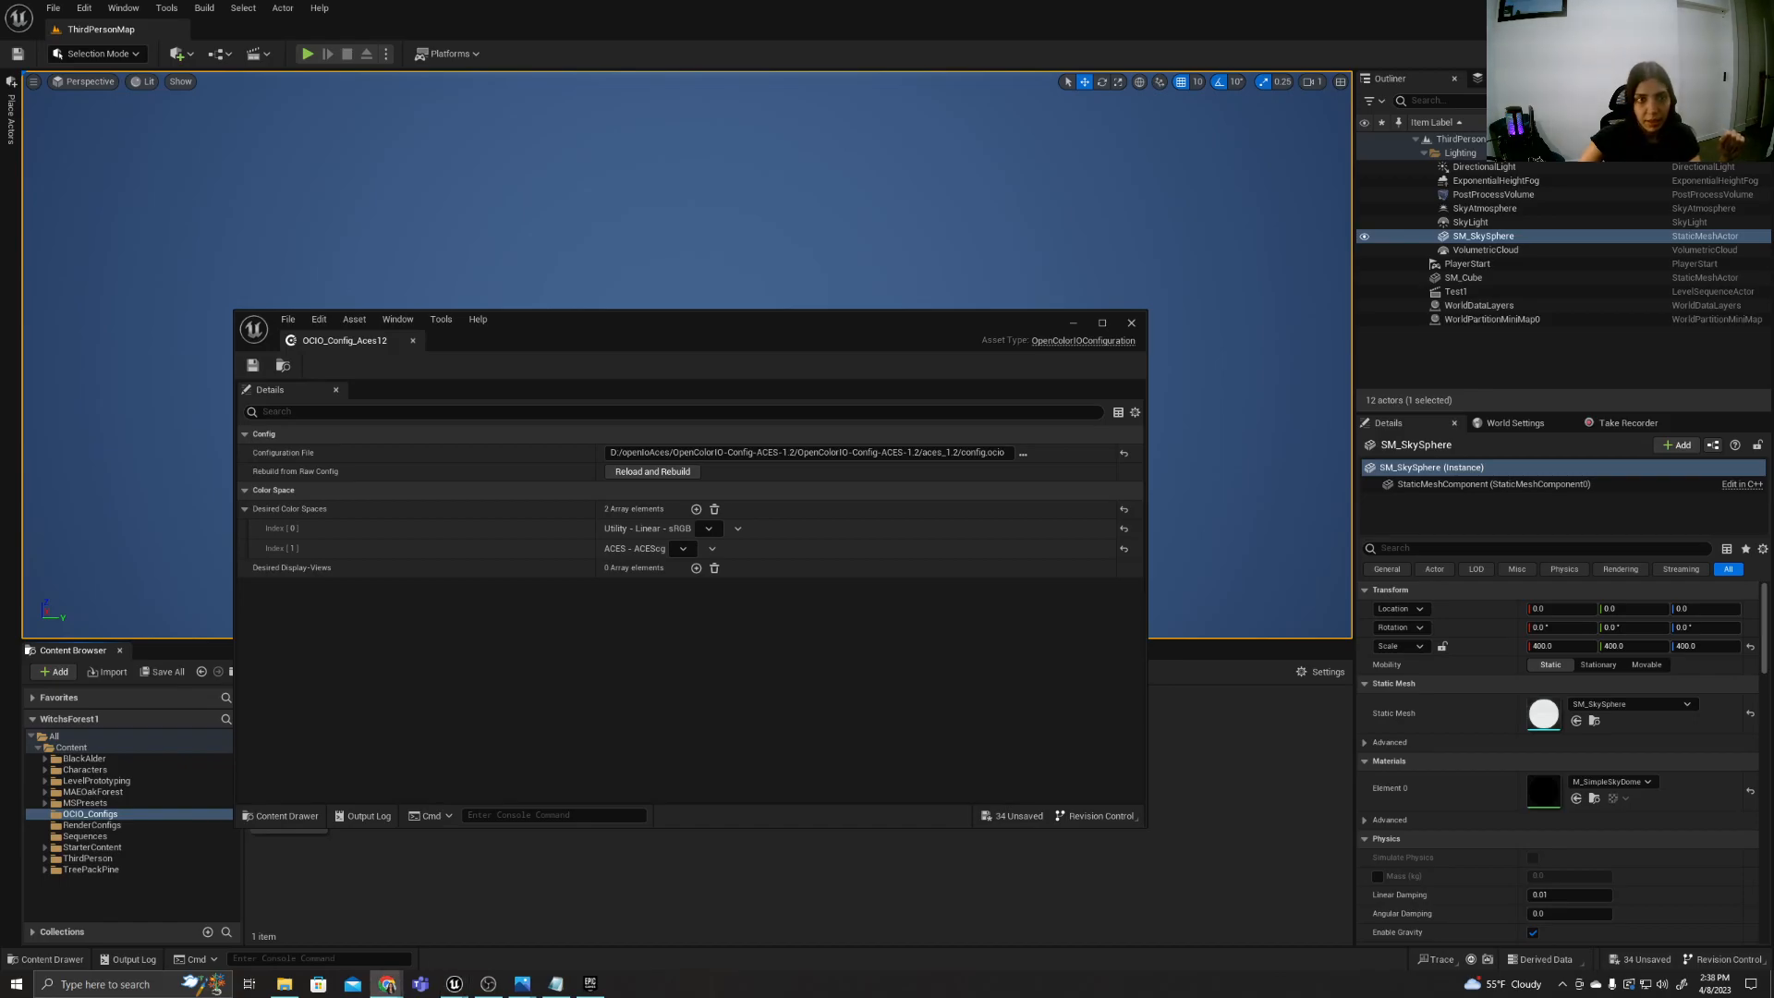
left_click_drag(1773, 185, 368, 229)
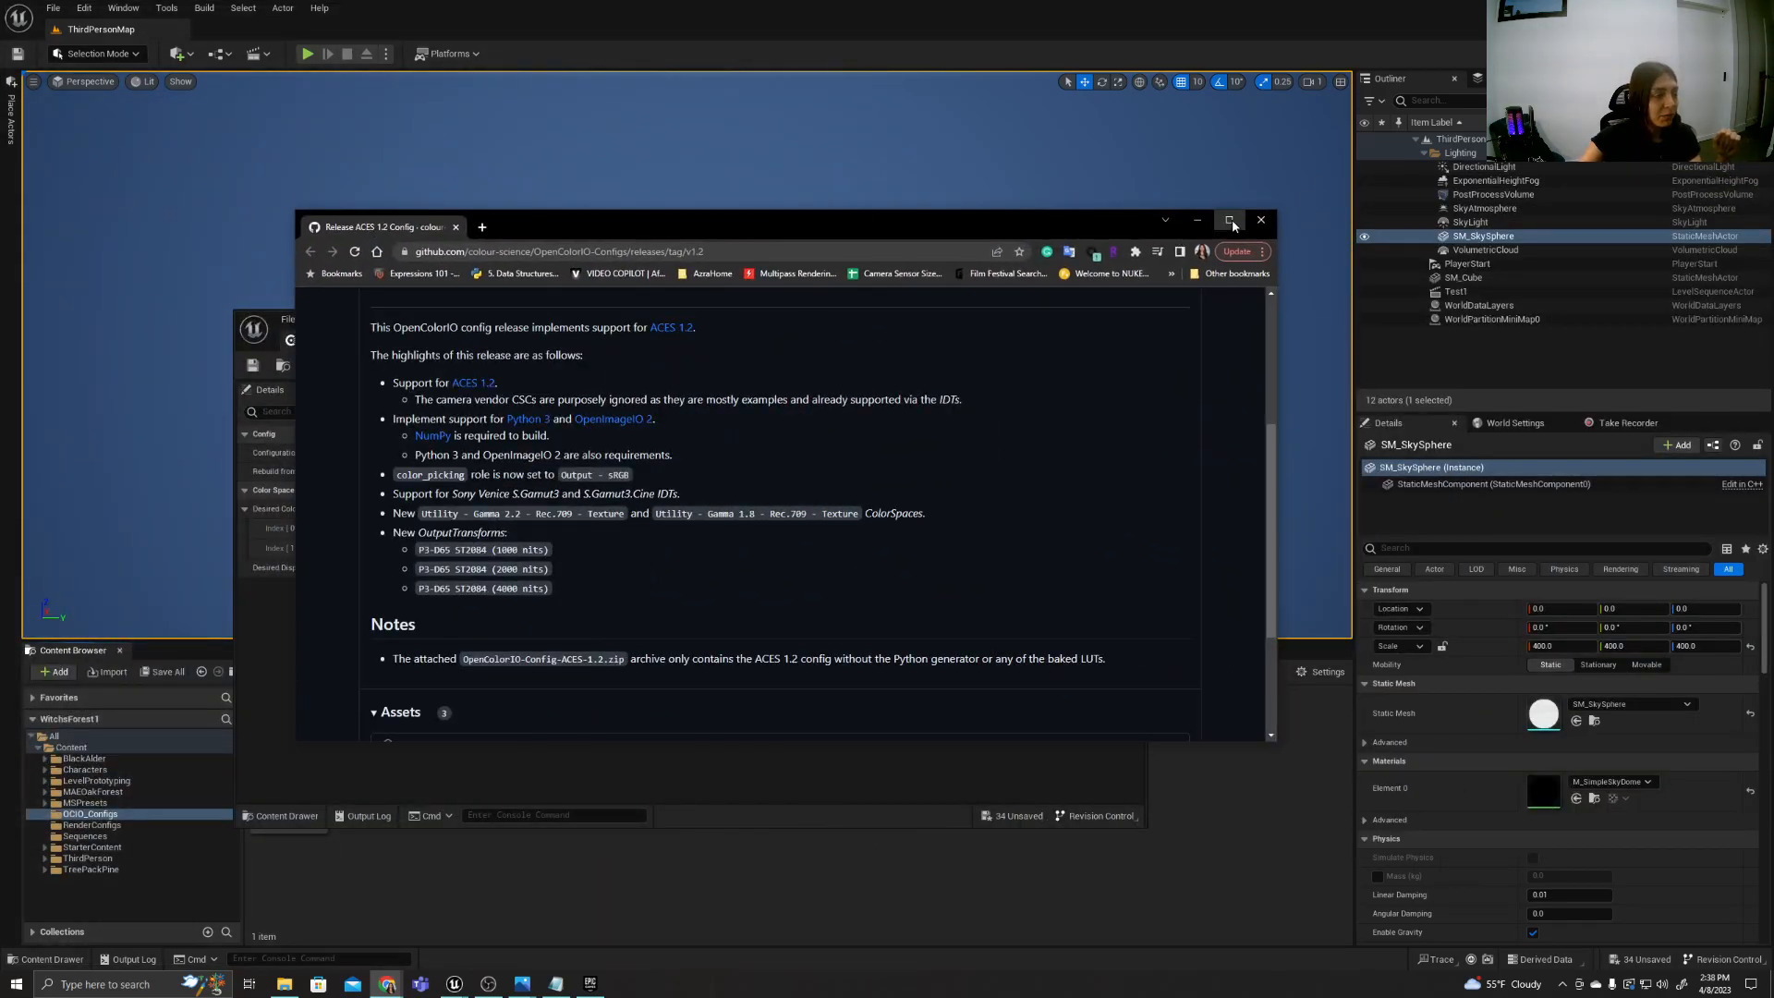
left_click(1230, 221)
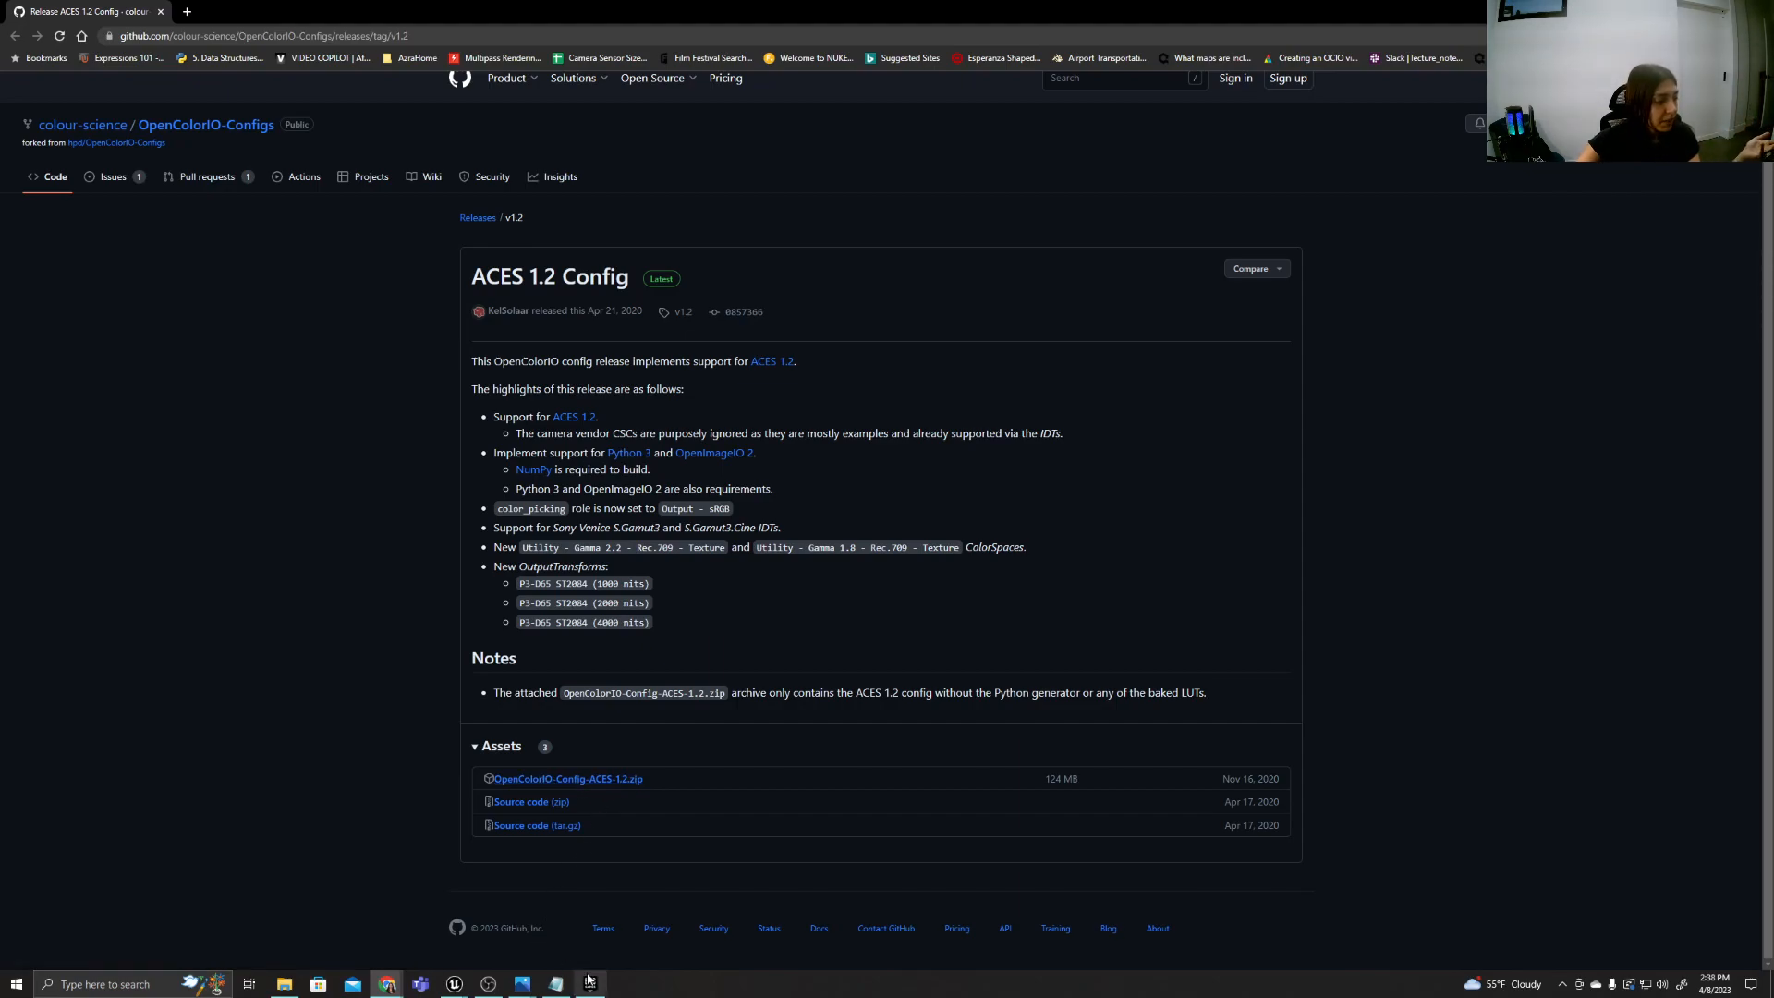
Return to the WitchsForest1 editor and show the file picker for the OCIO asset's Configuration File, leaving without choosing a file.
mouse_move(454, 983)
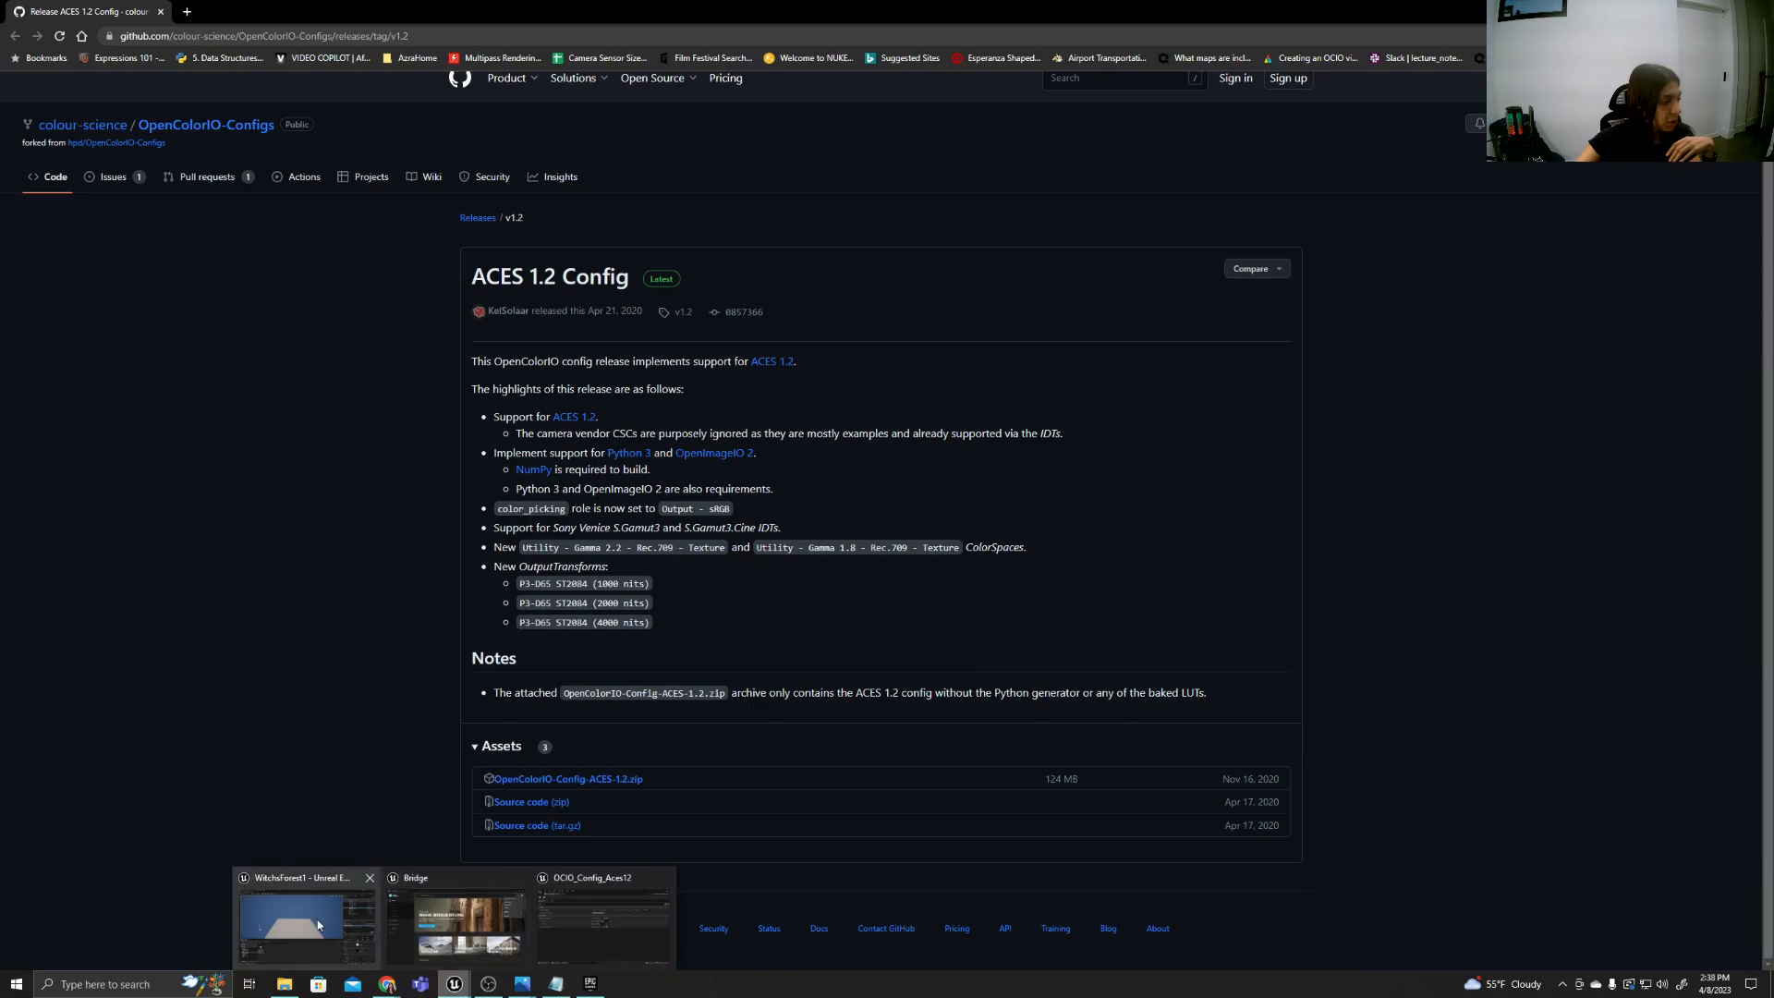
left_click(318, 925)
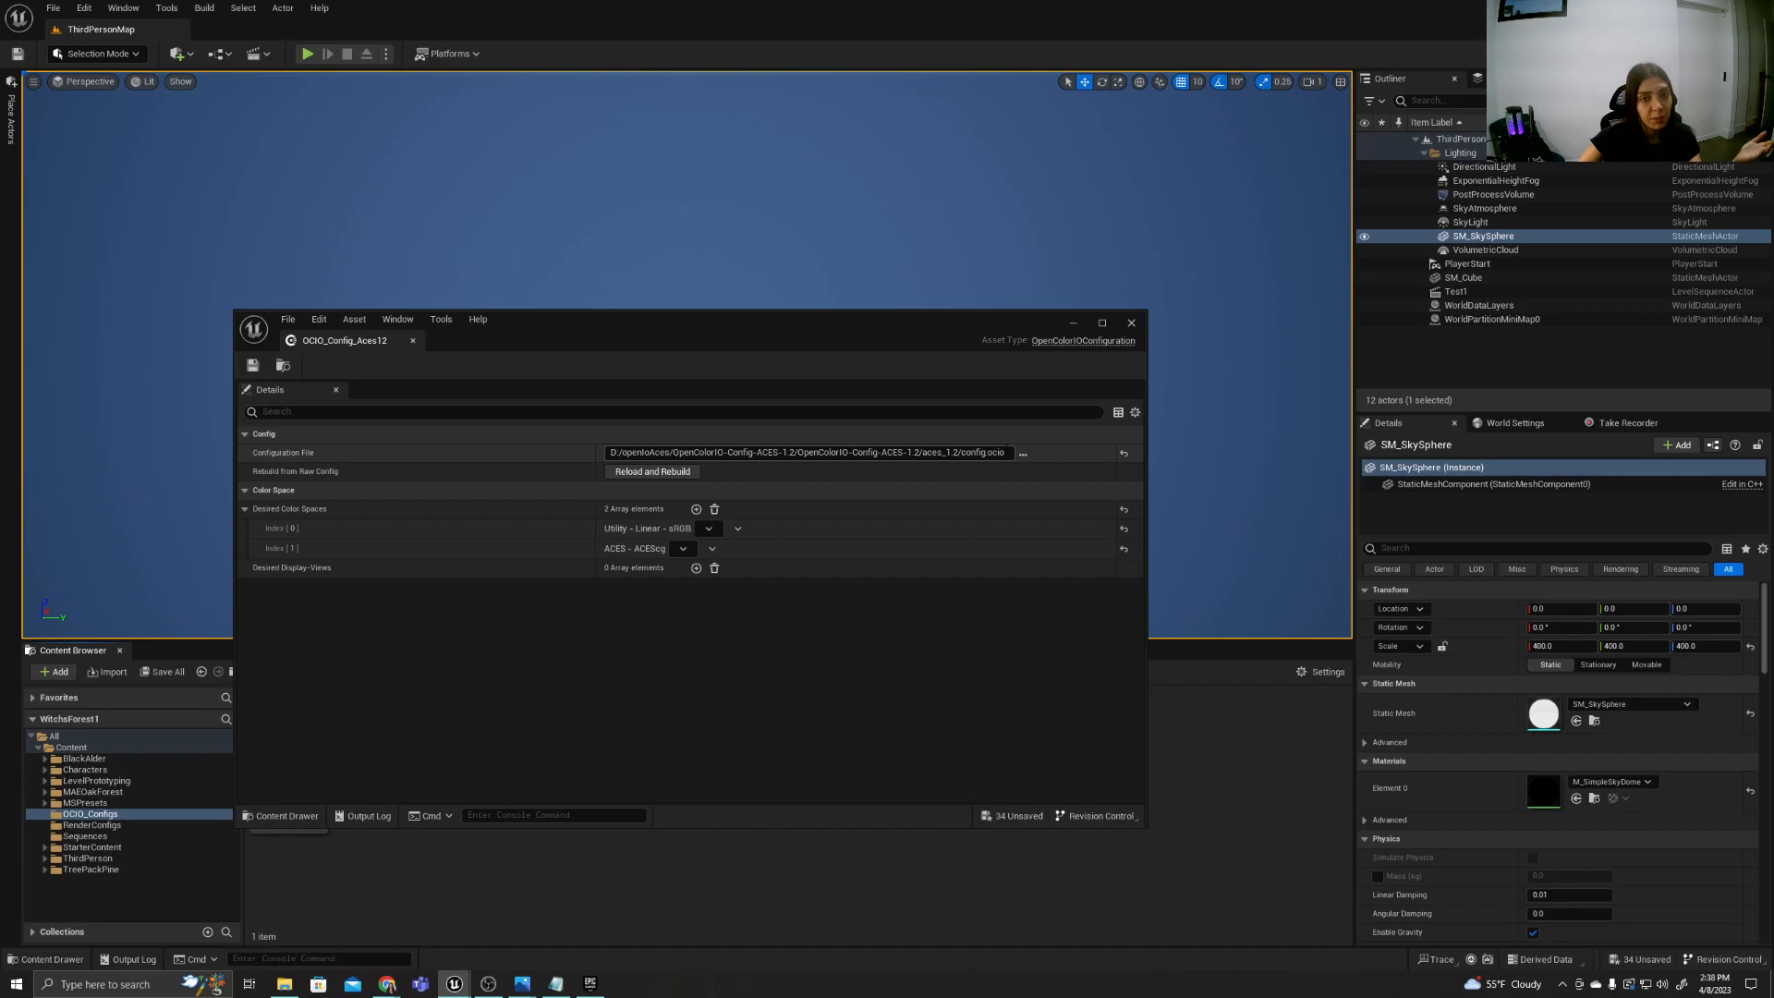
left_click(1022, 454)
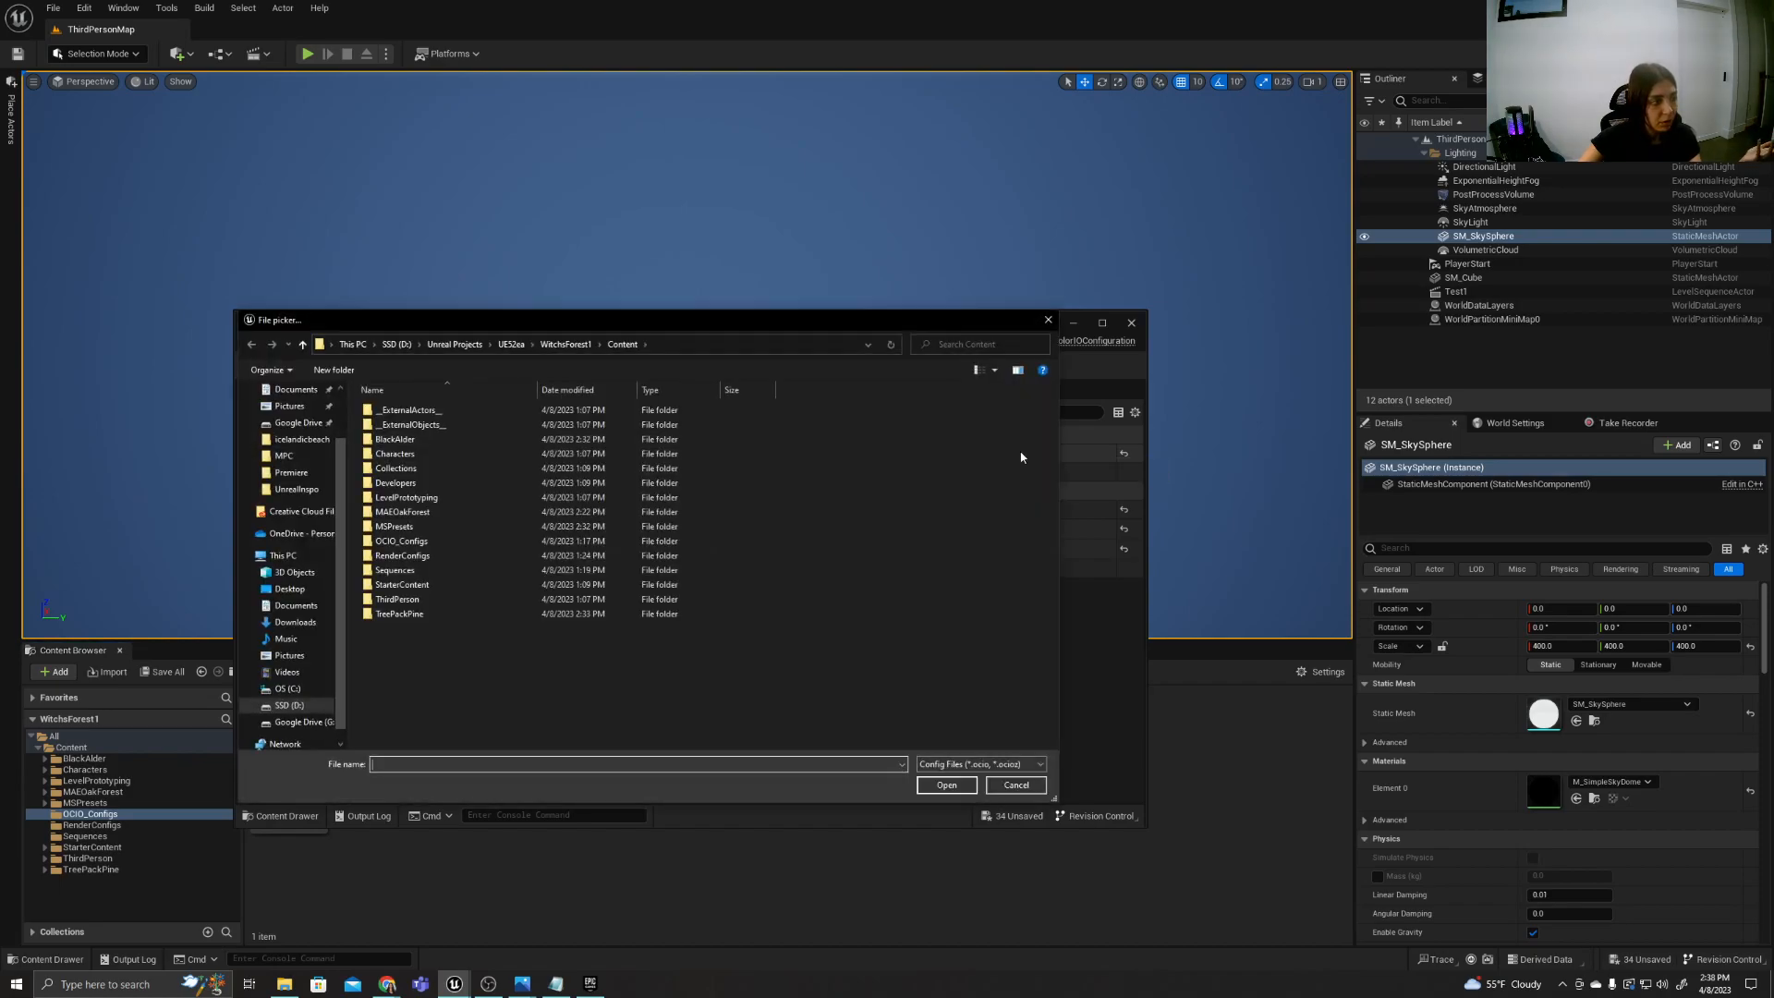
left_click(1047, 320)
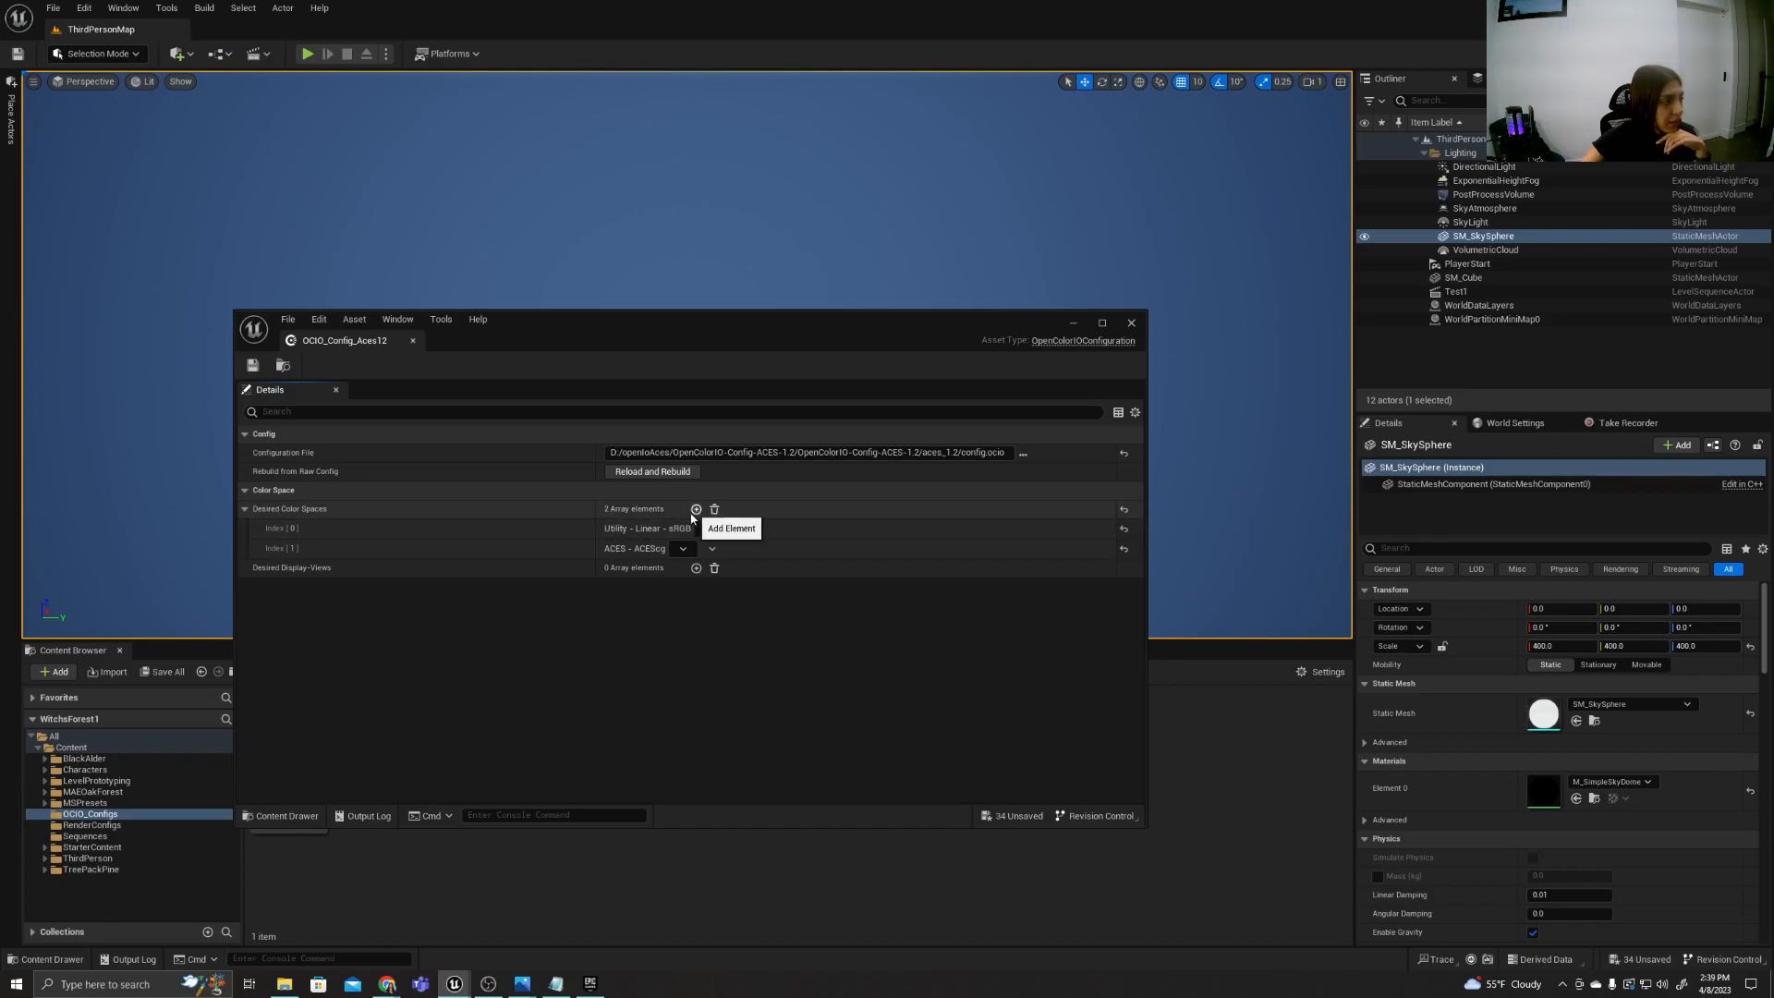
Review the Utility and ACES options for the two Desired Color Spaces entries, keep the current choices, and close OCIO_Config_Aces12.
left_click(708, 529)
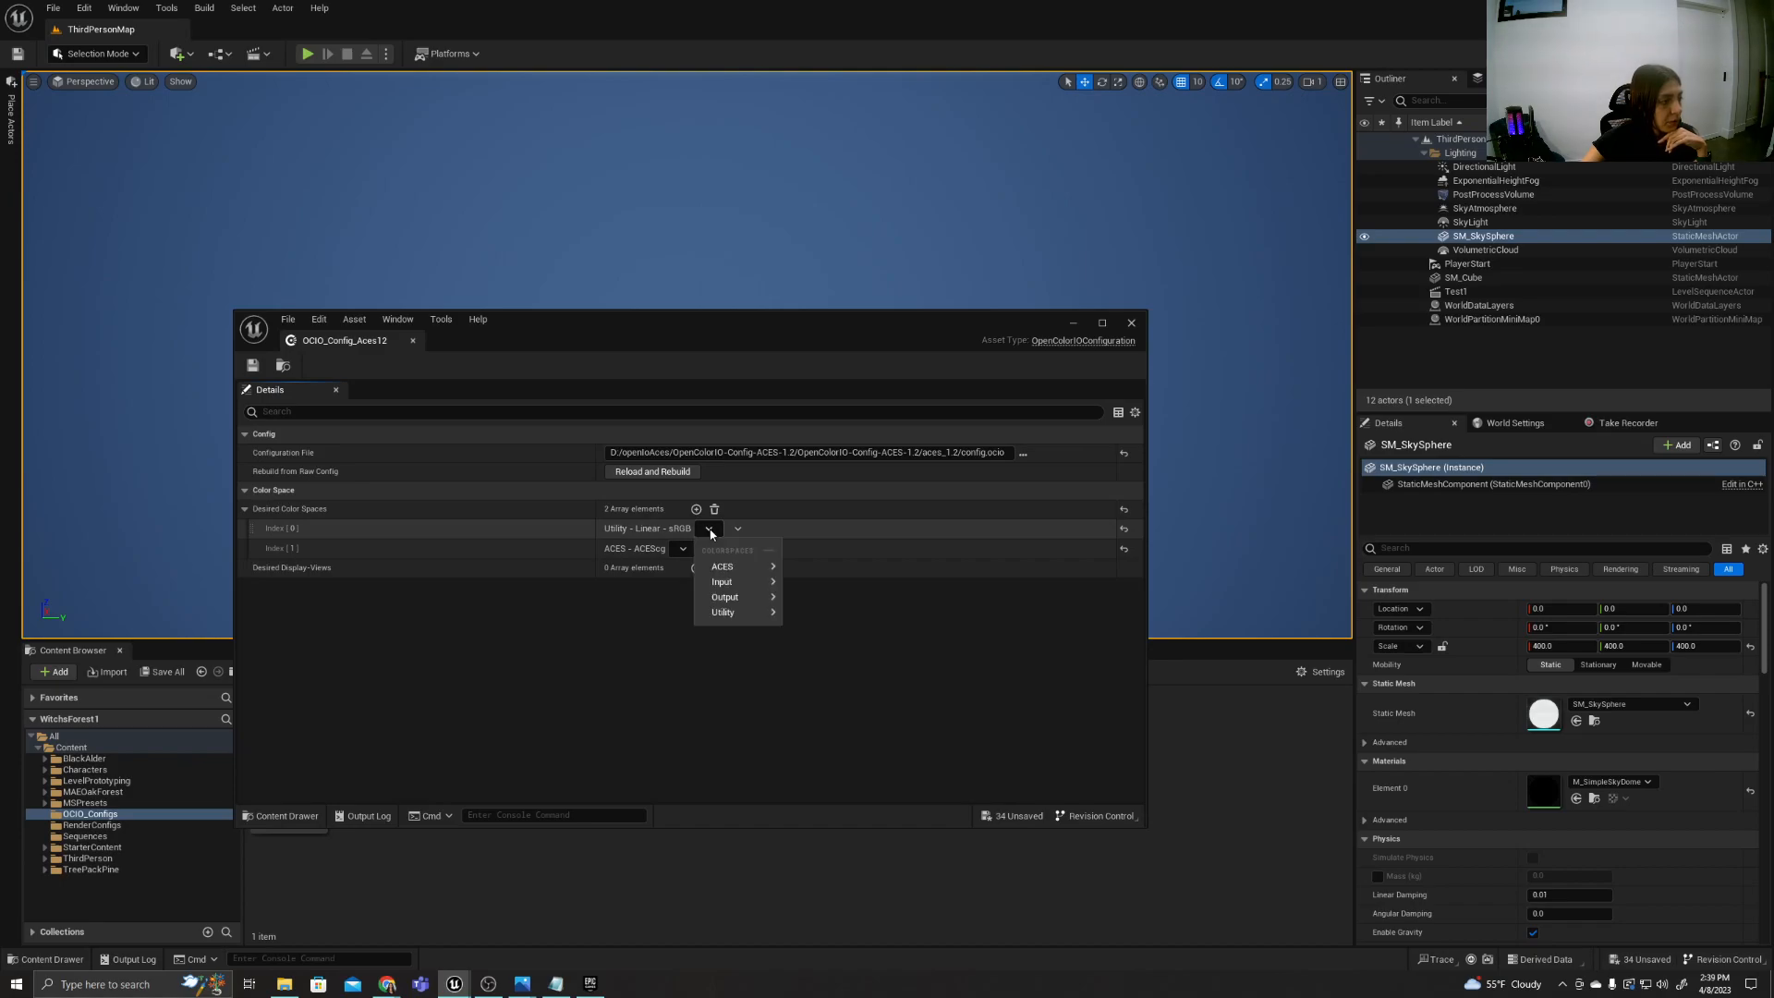
mouse_move(736, 612)
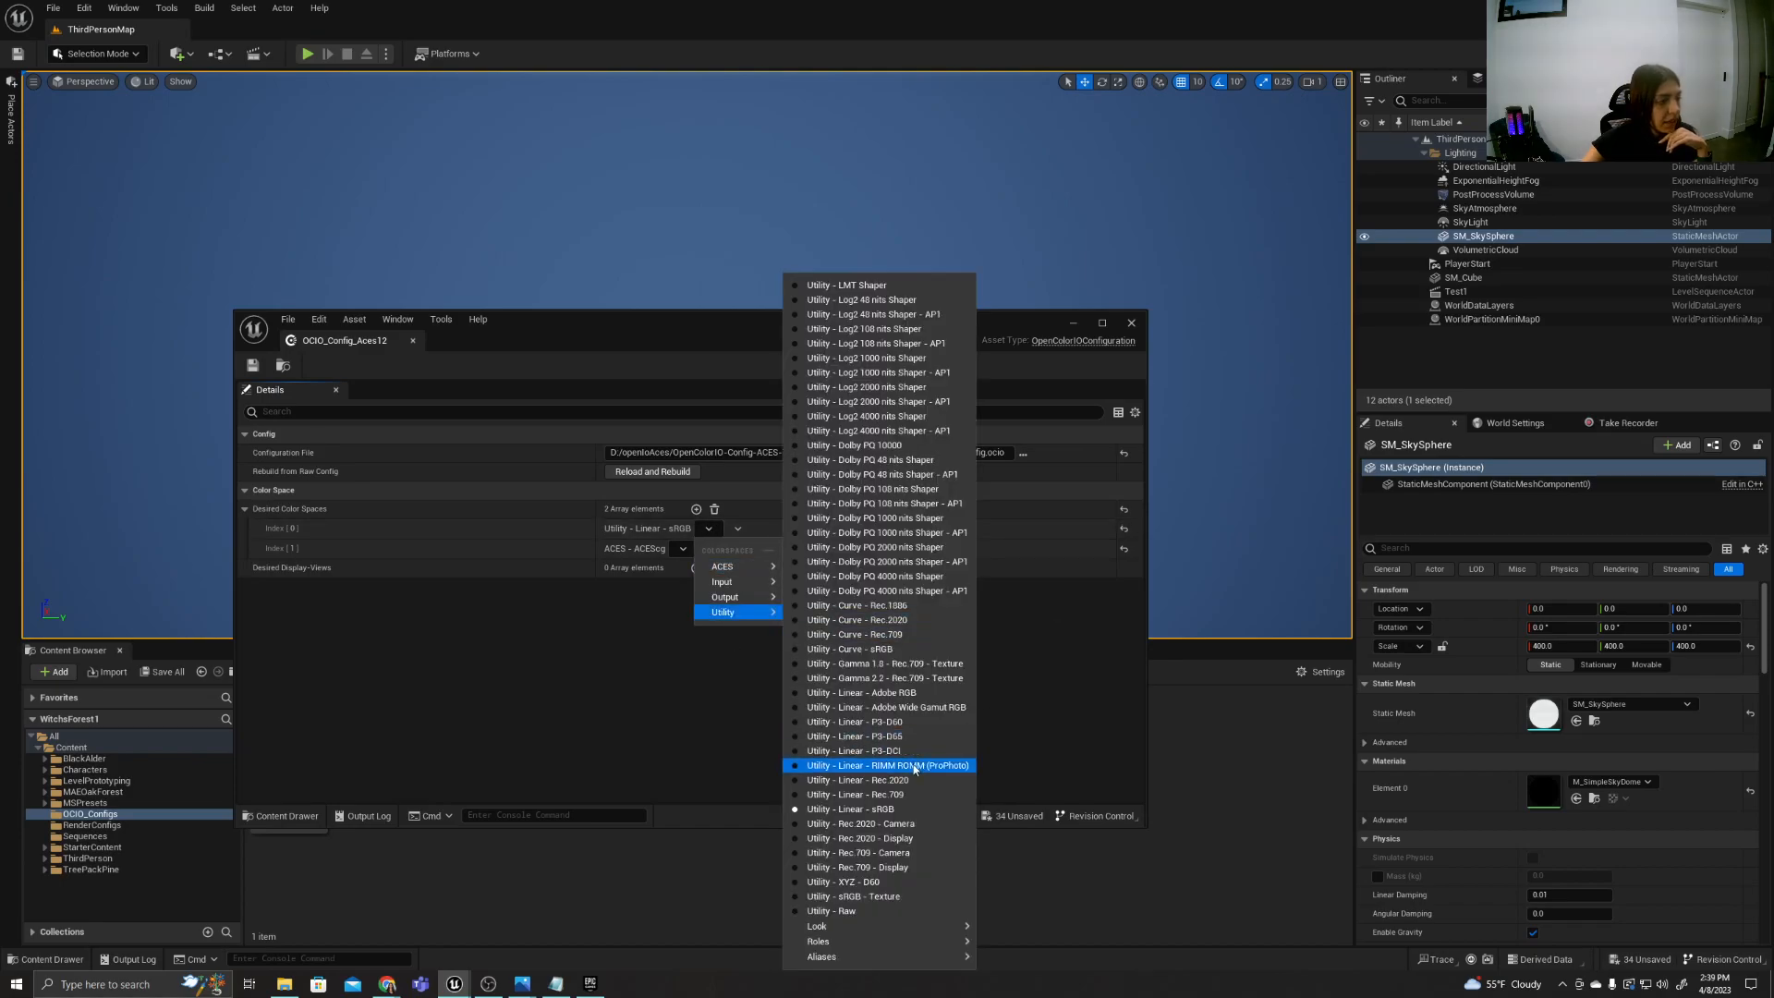
left_click(1054, 680)
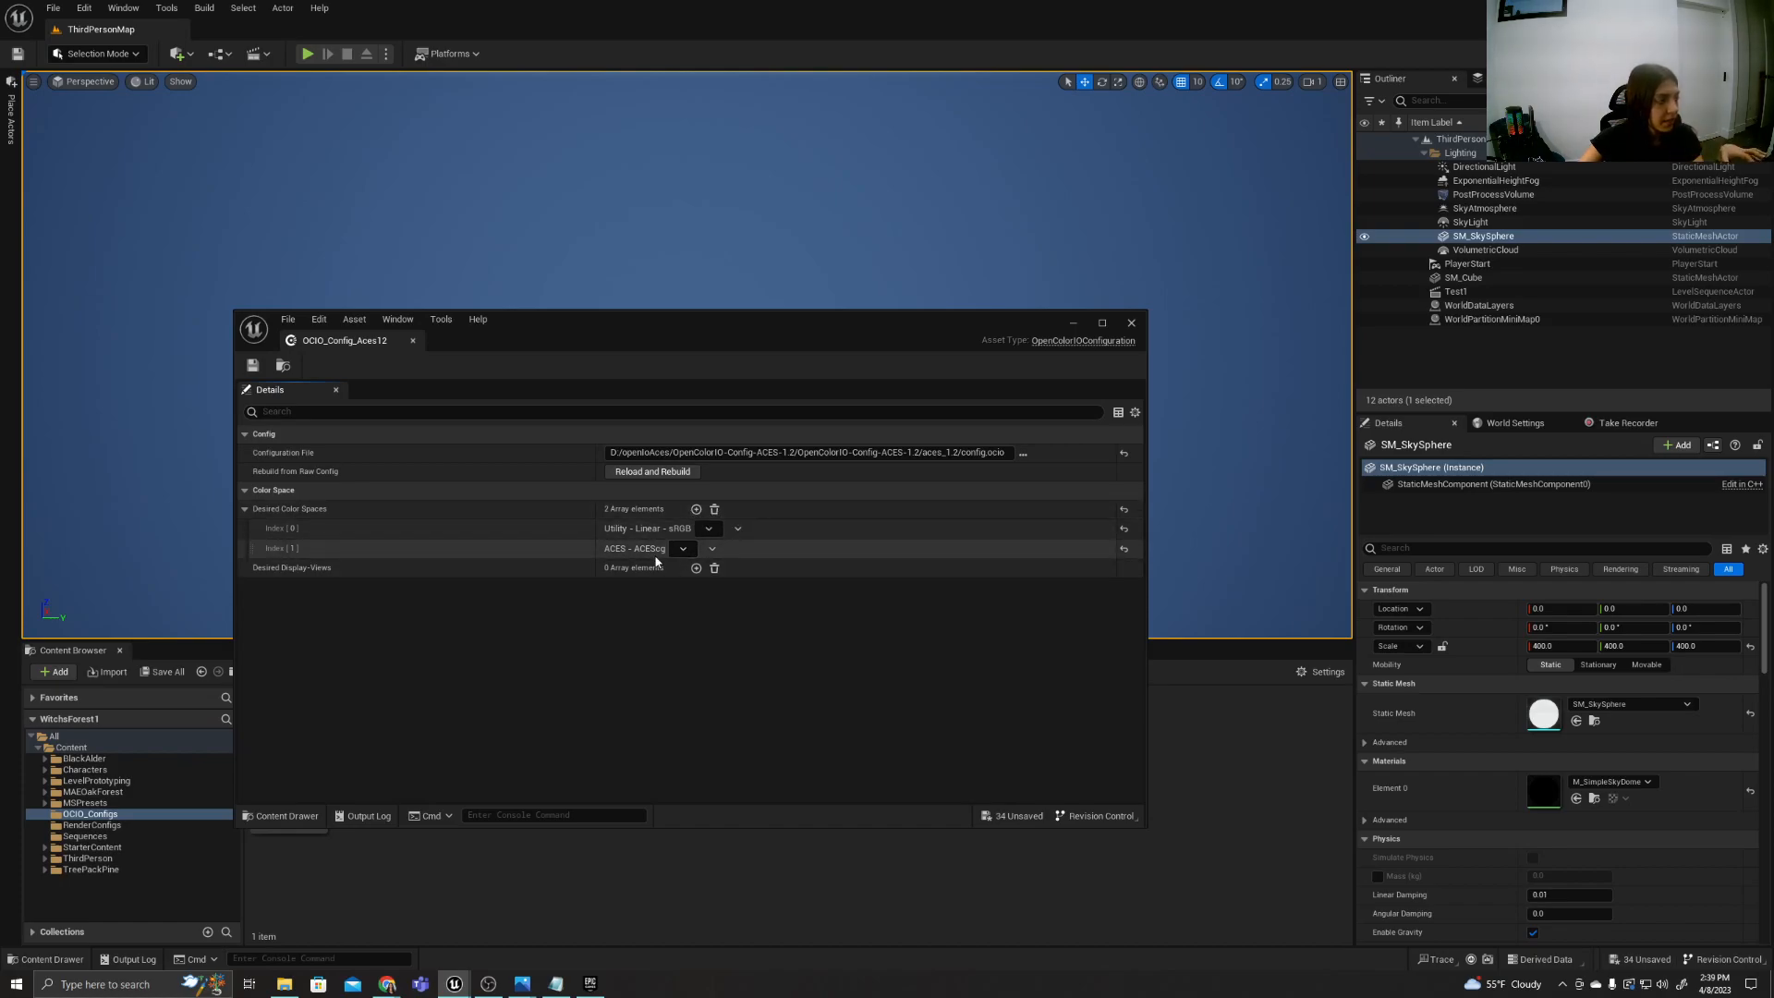
left_click(683, 549)
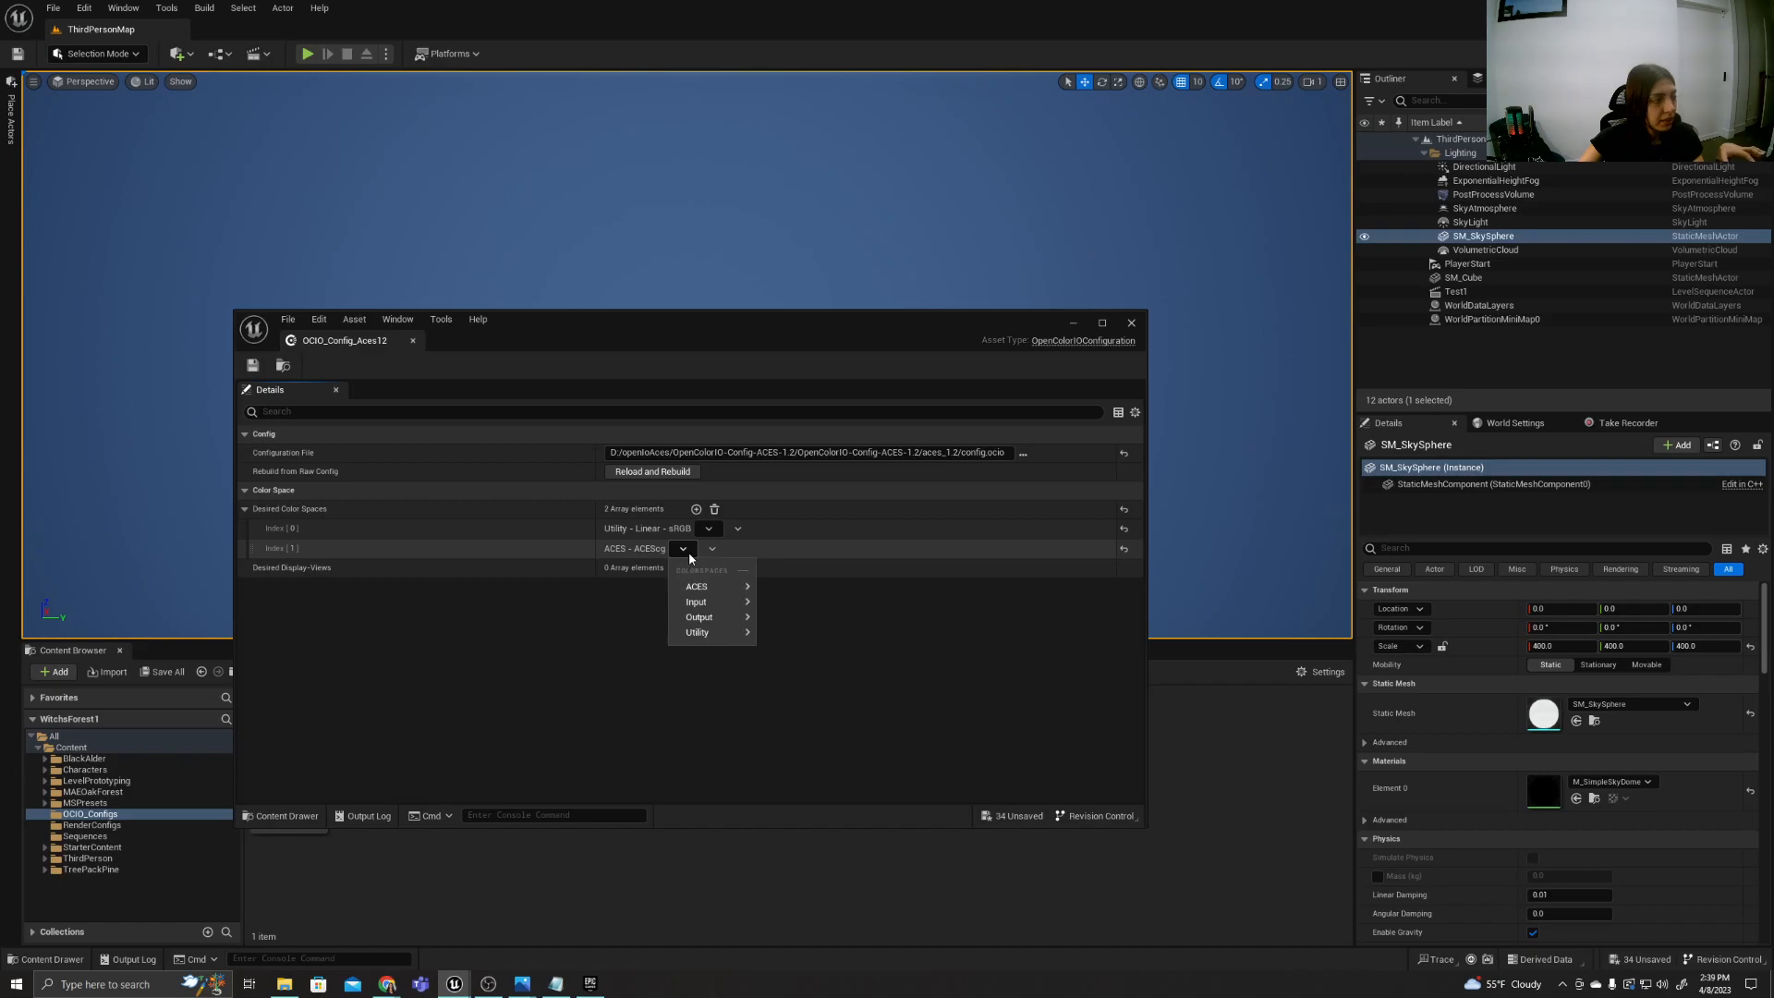
mouse_move(721, 588)
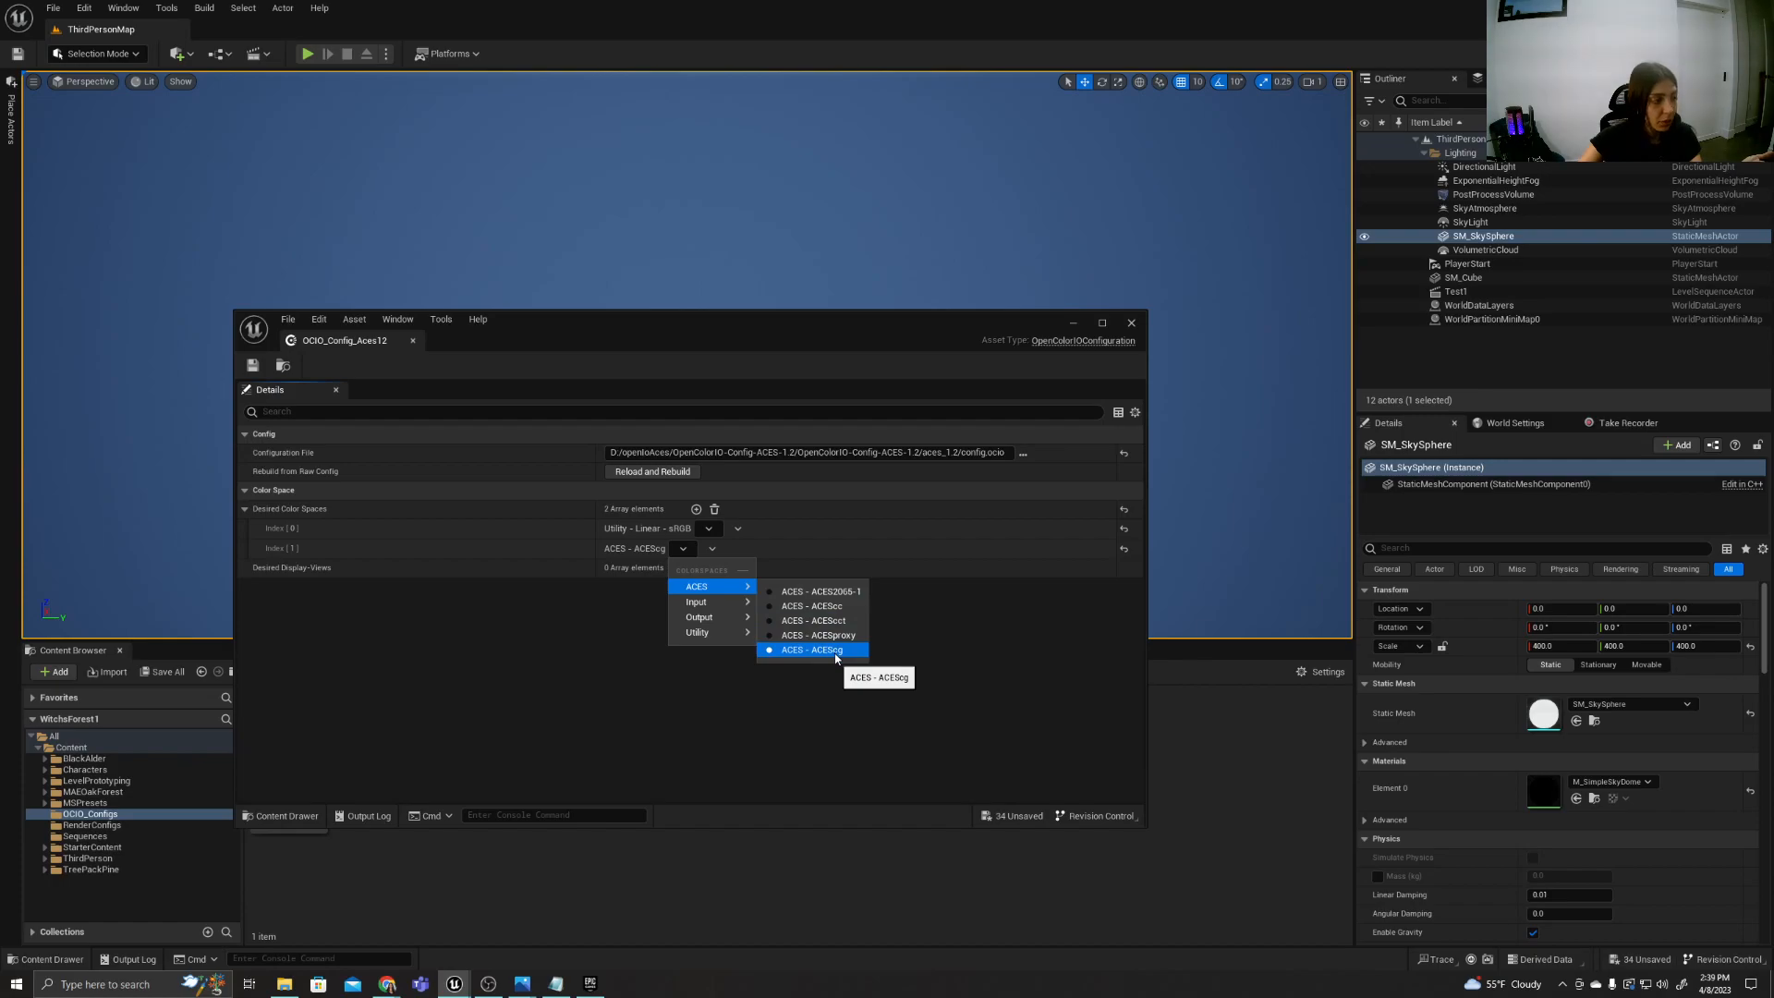
left_click(805, 698)
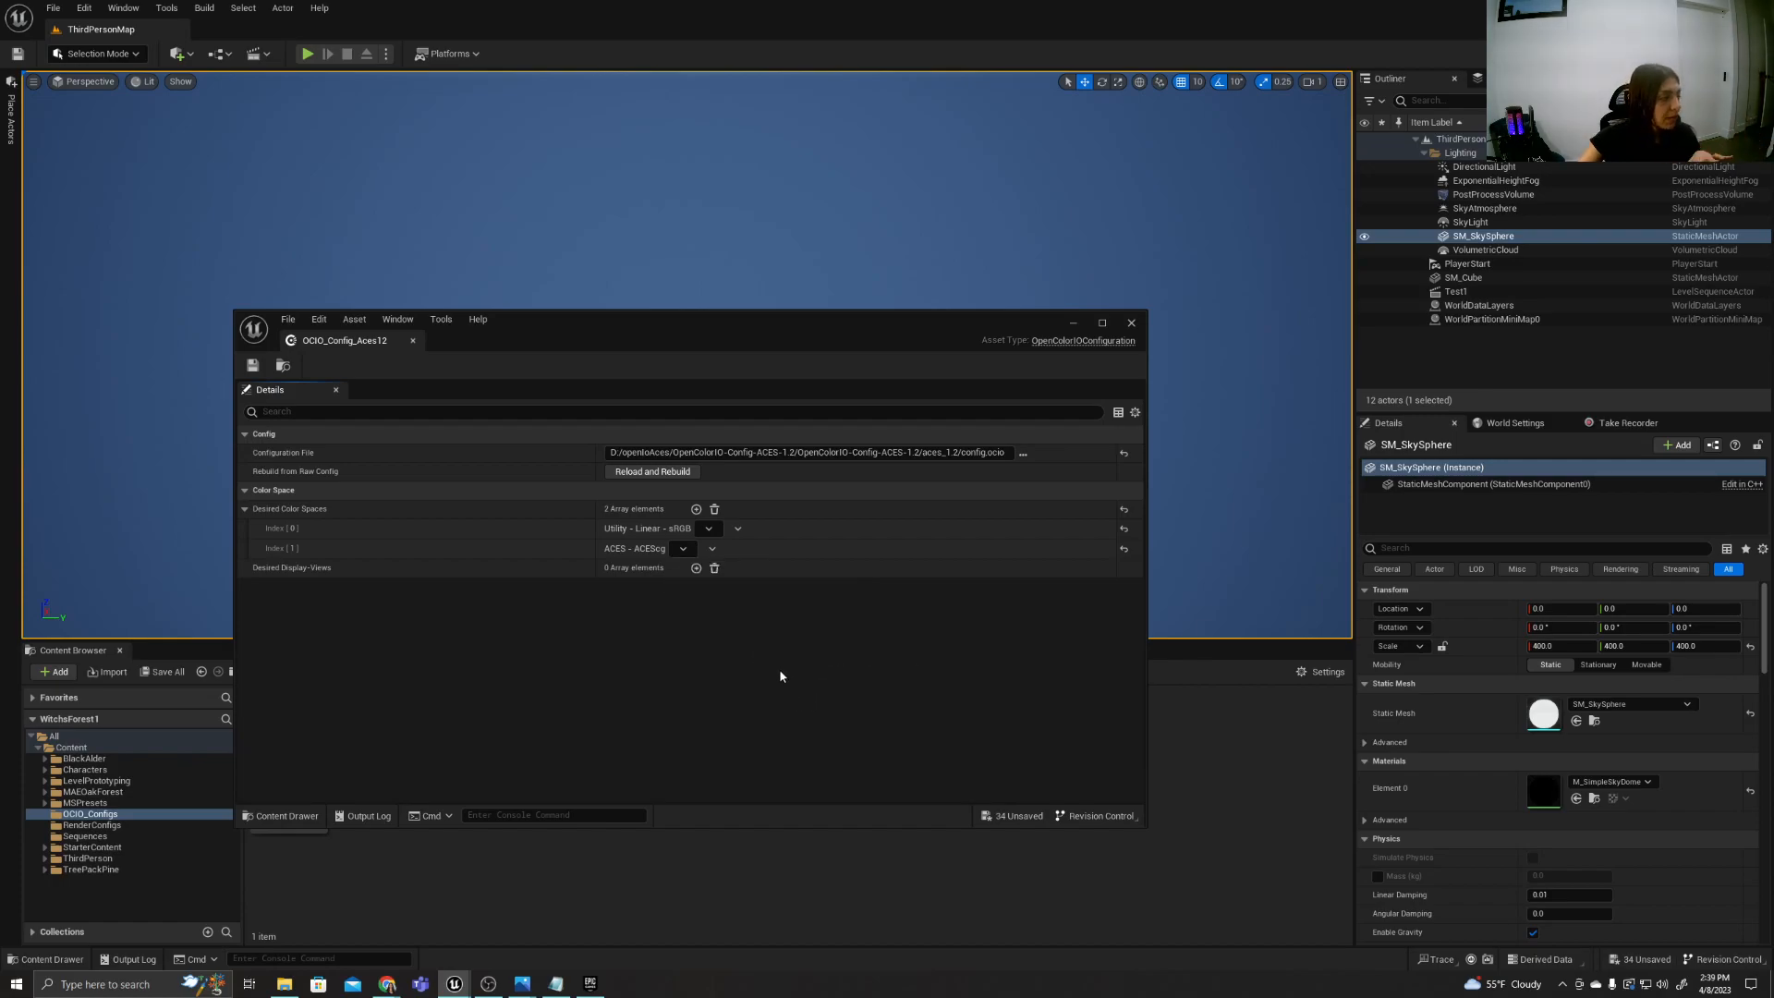
left_click(1132, 323)
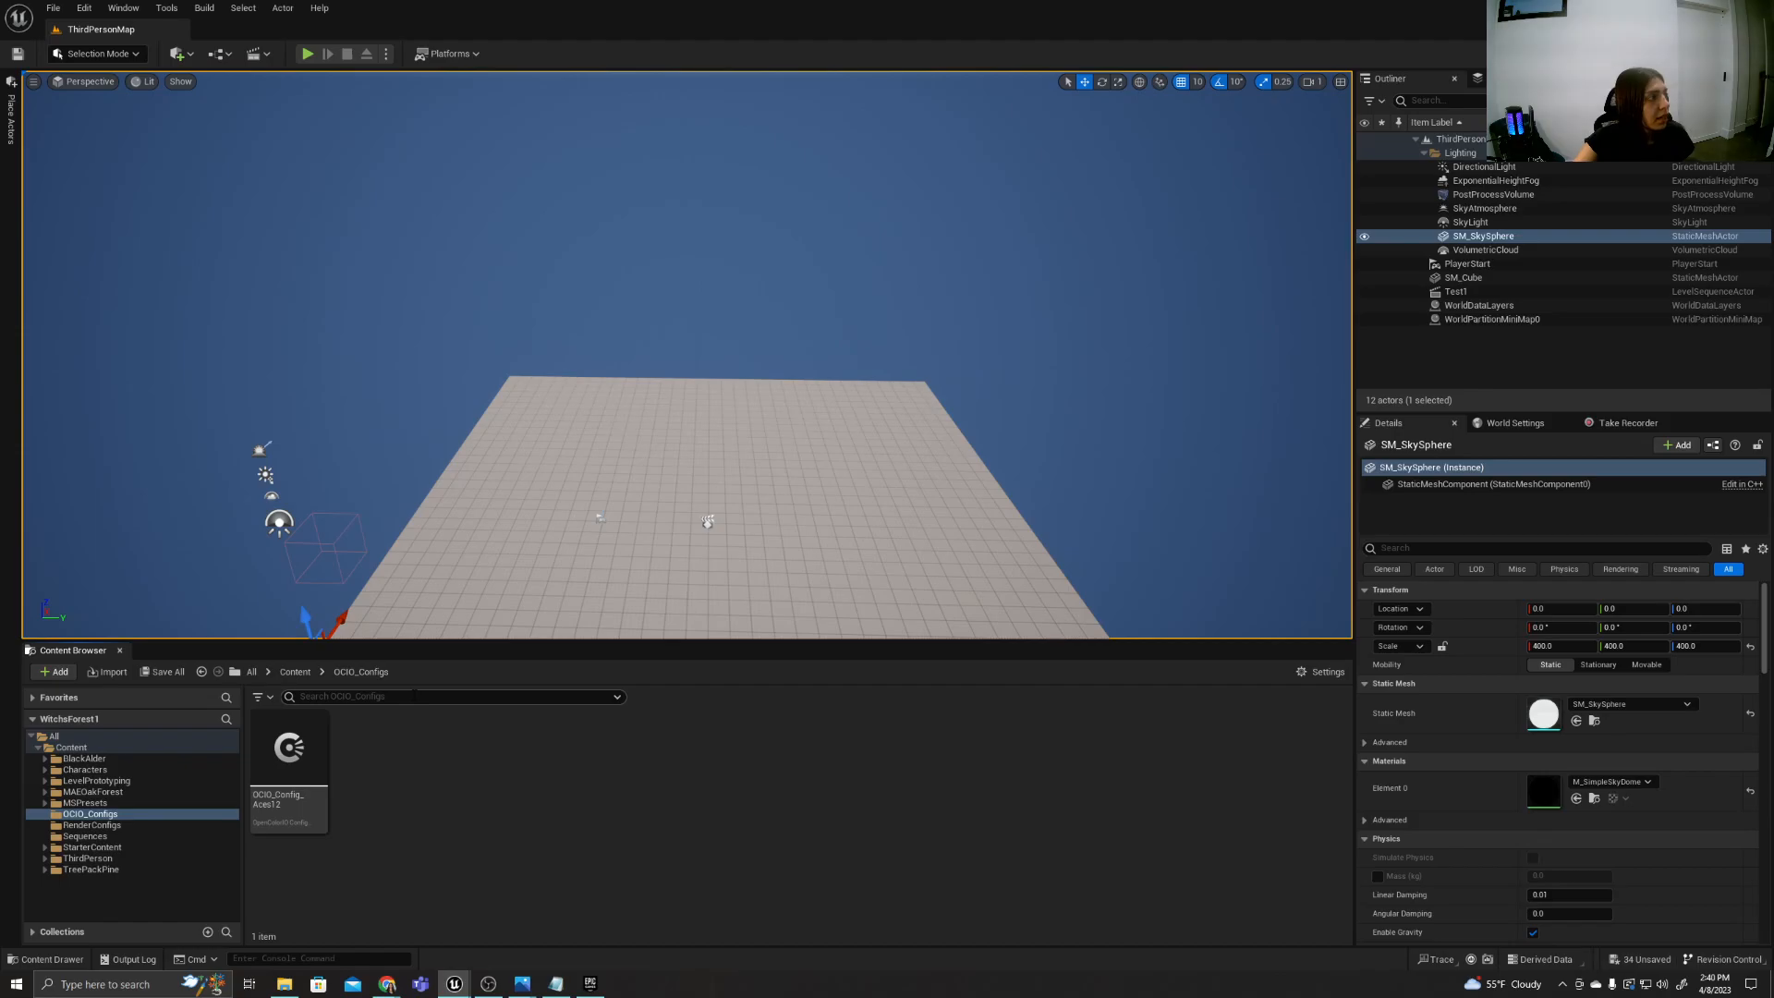
Search the project's plugins for "MOVIE REN" to check the Movie Render Queue plugins, and close the plugin browser.
left_click(51, 9)
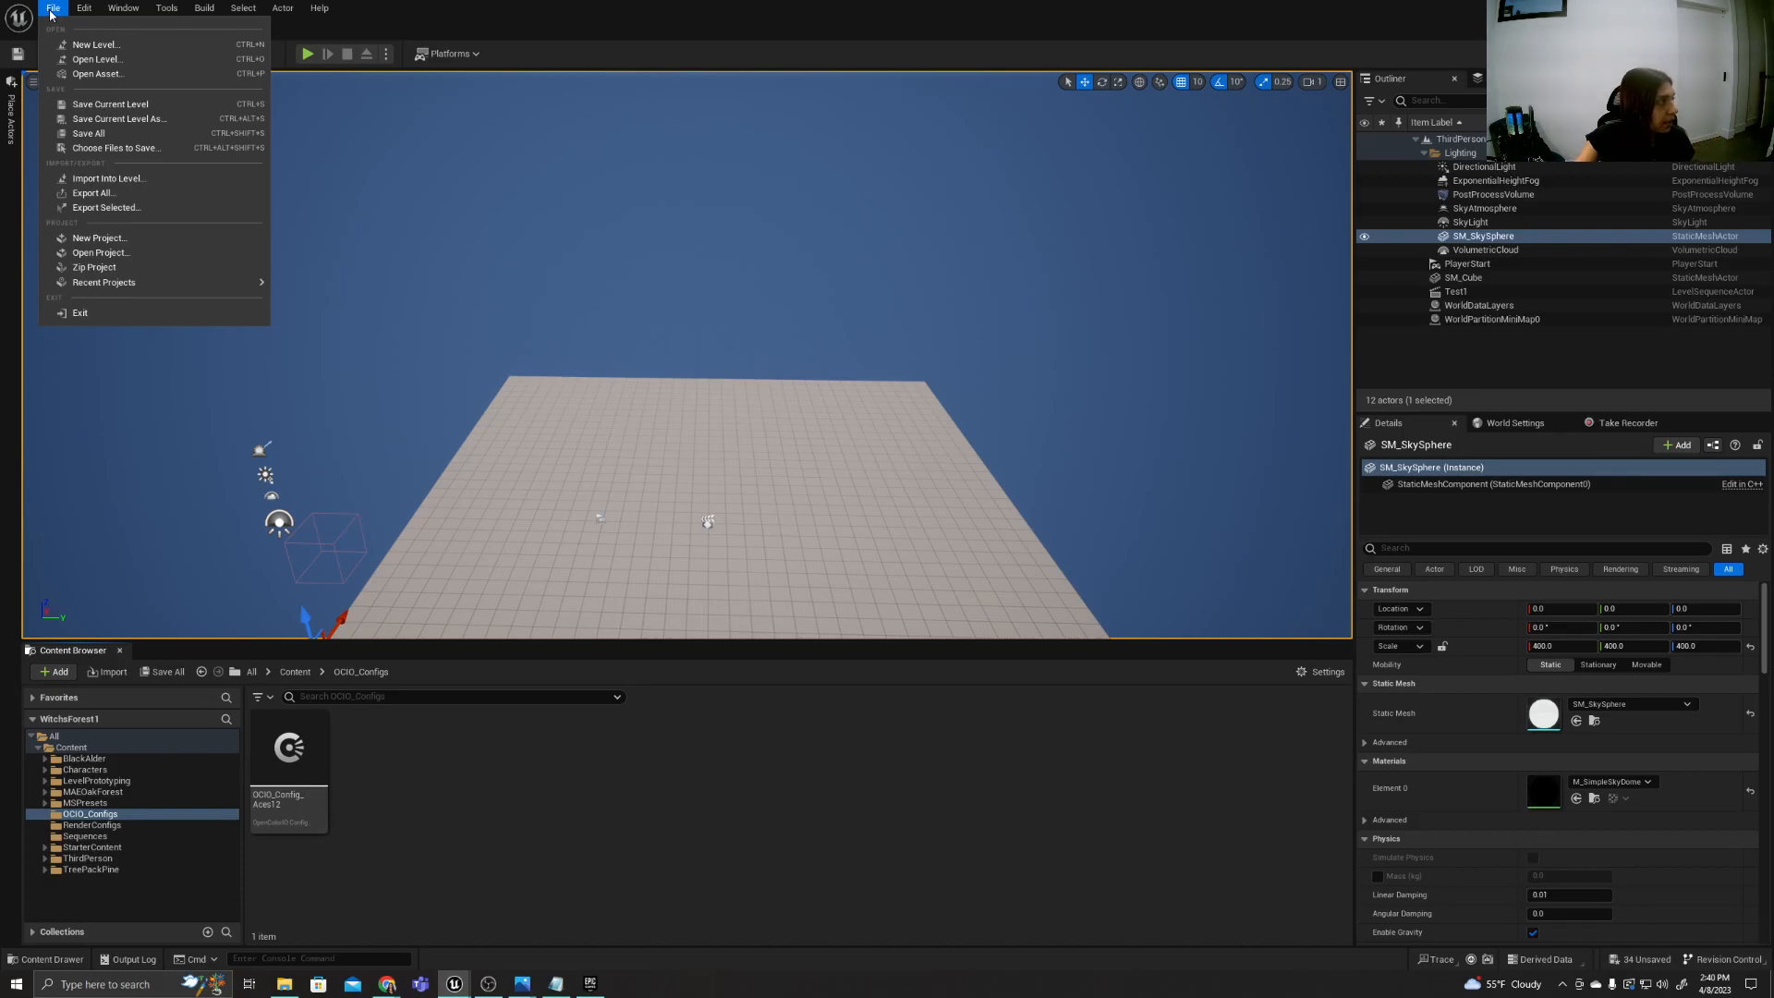
mouse_move(85, 9)
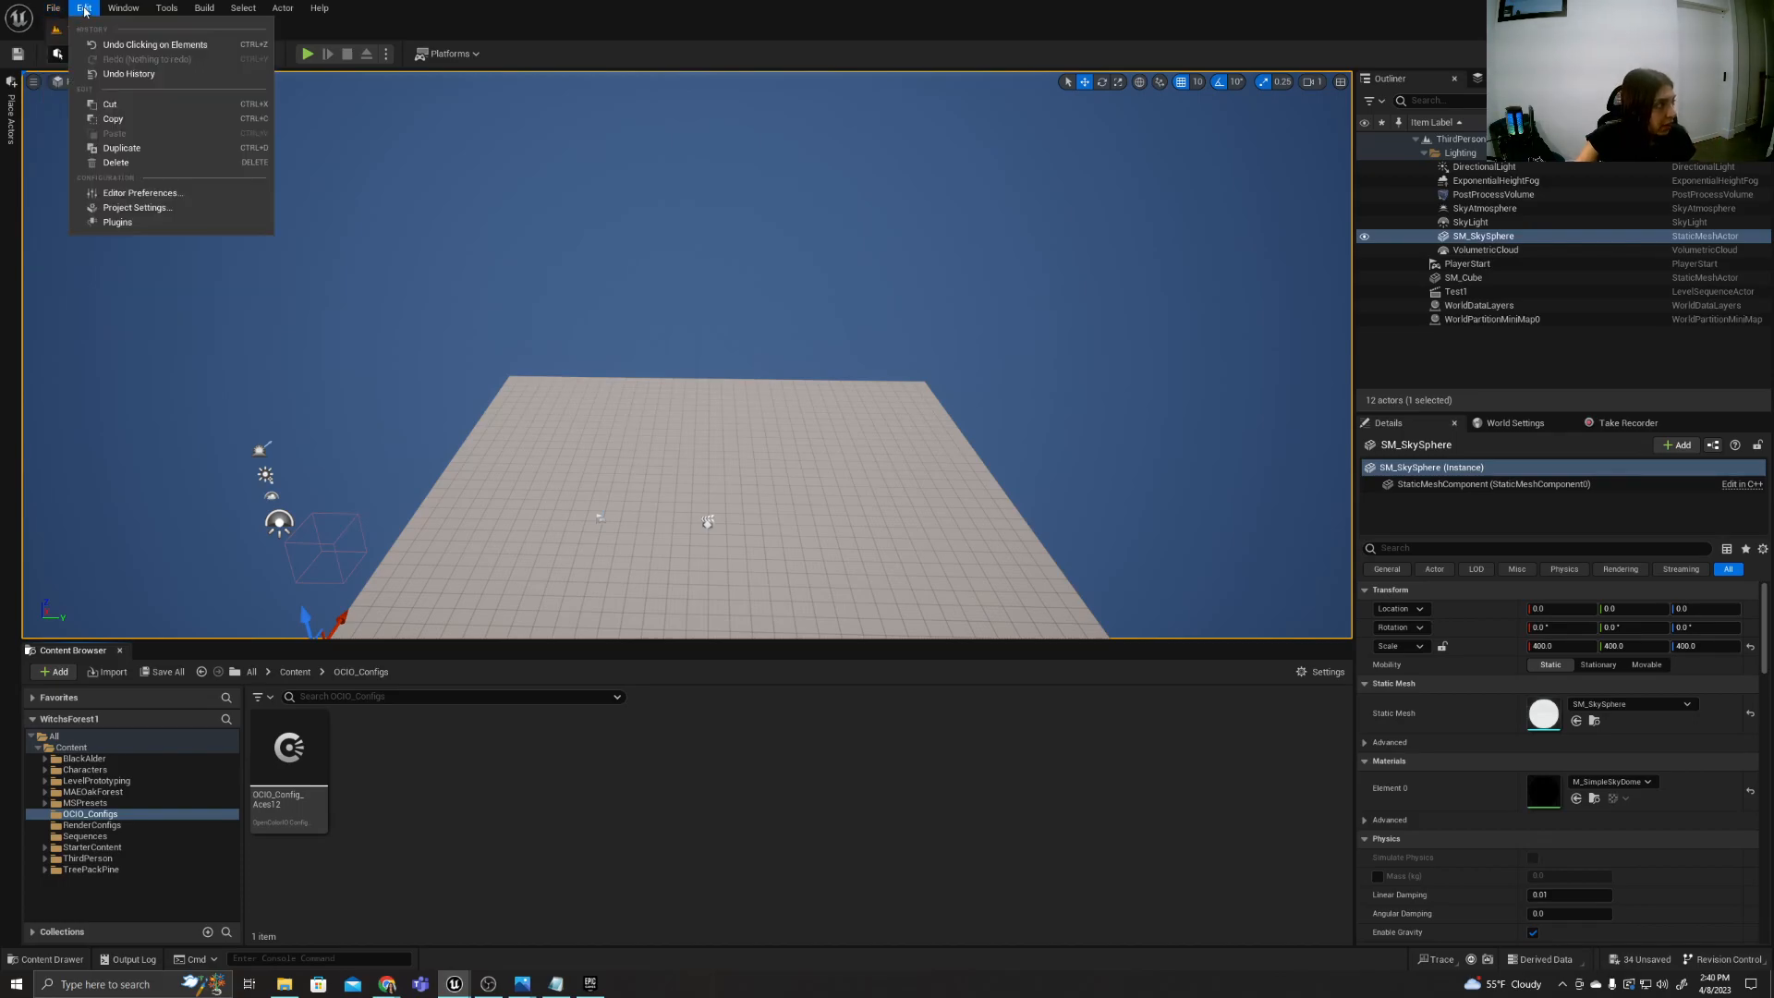
left_click(168, 222)
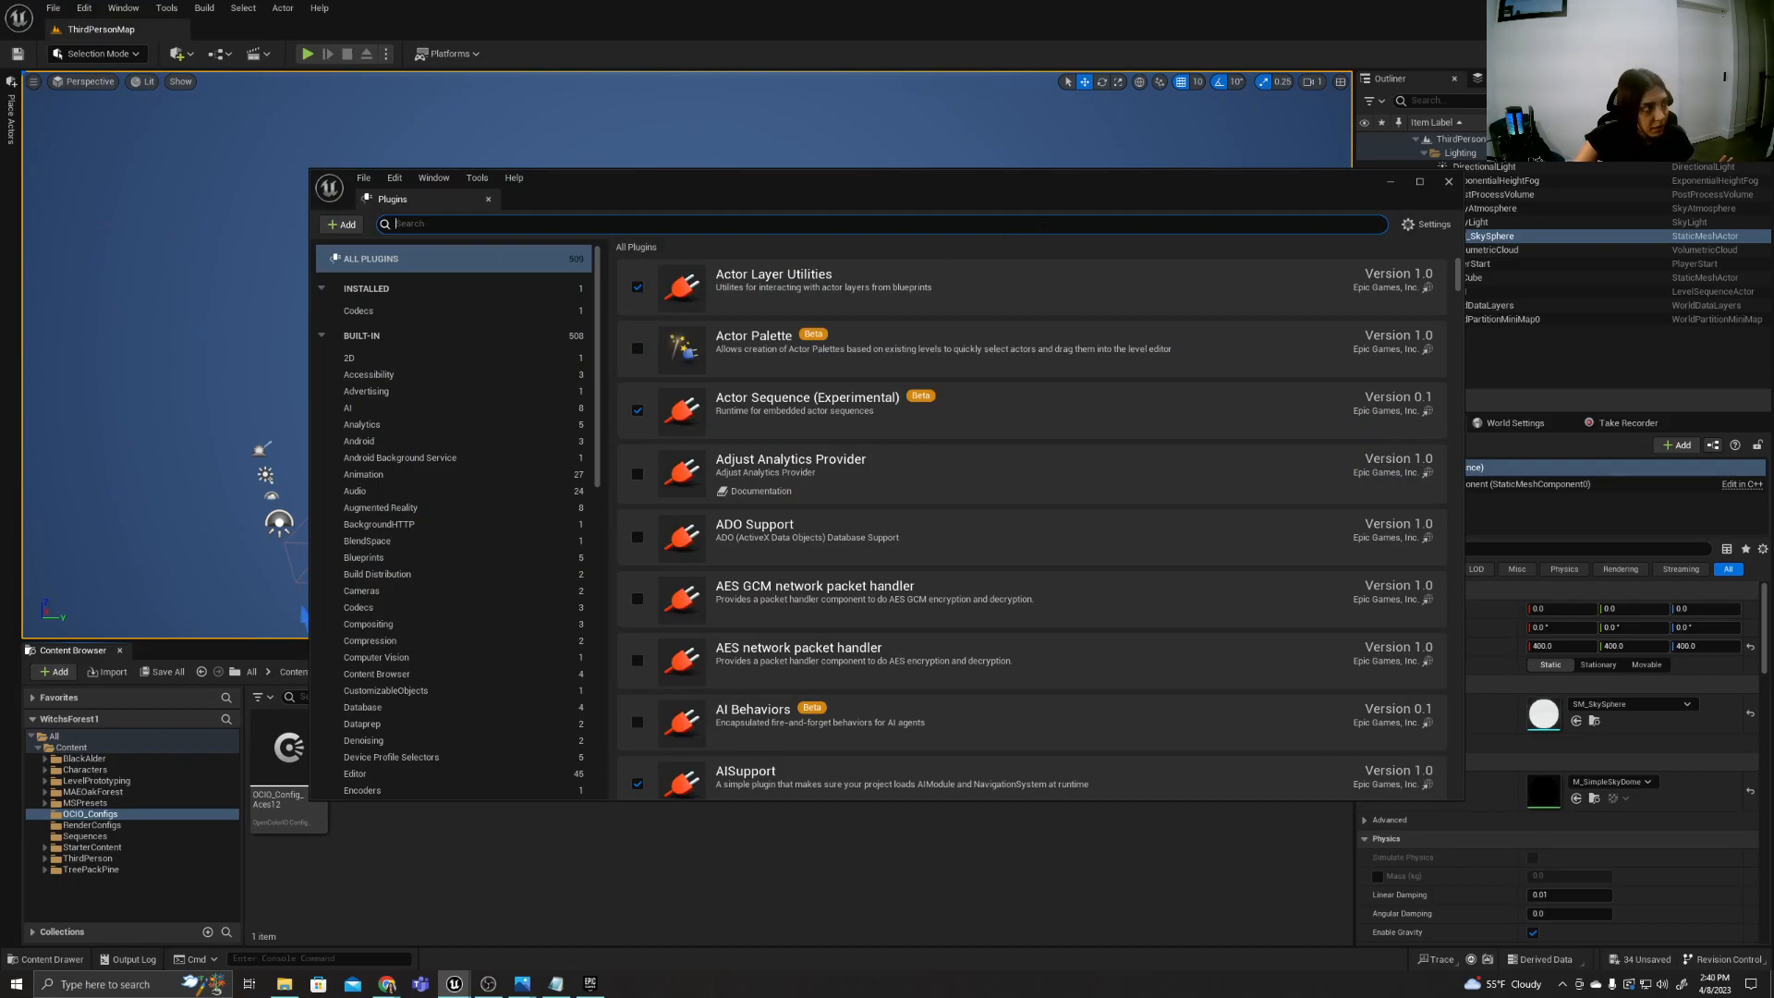
type("MOVIE REN")
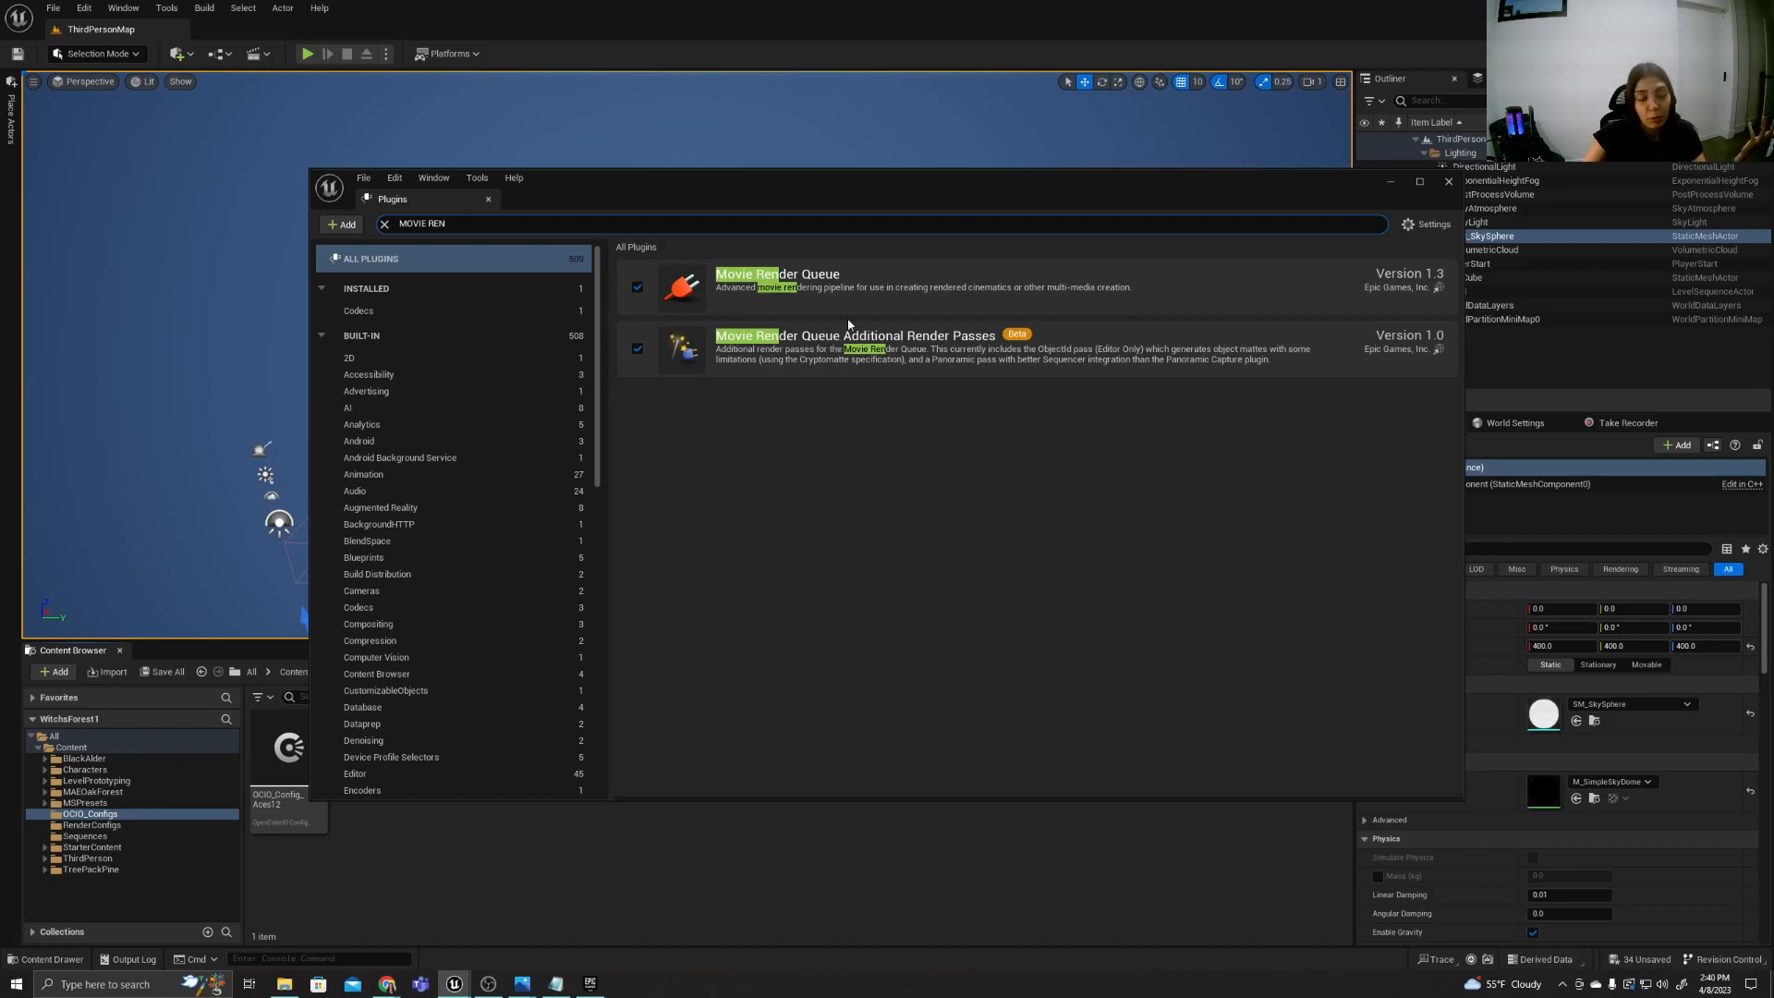
left_click(1447, 184)
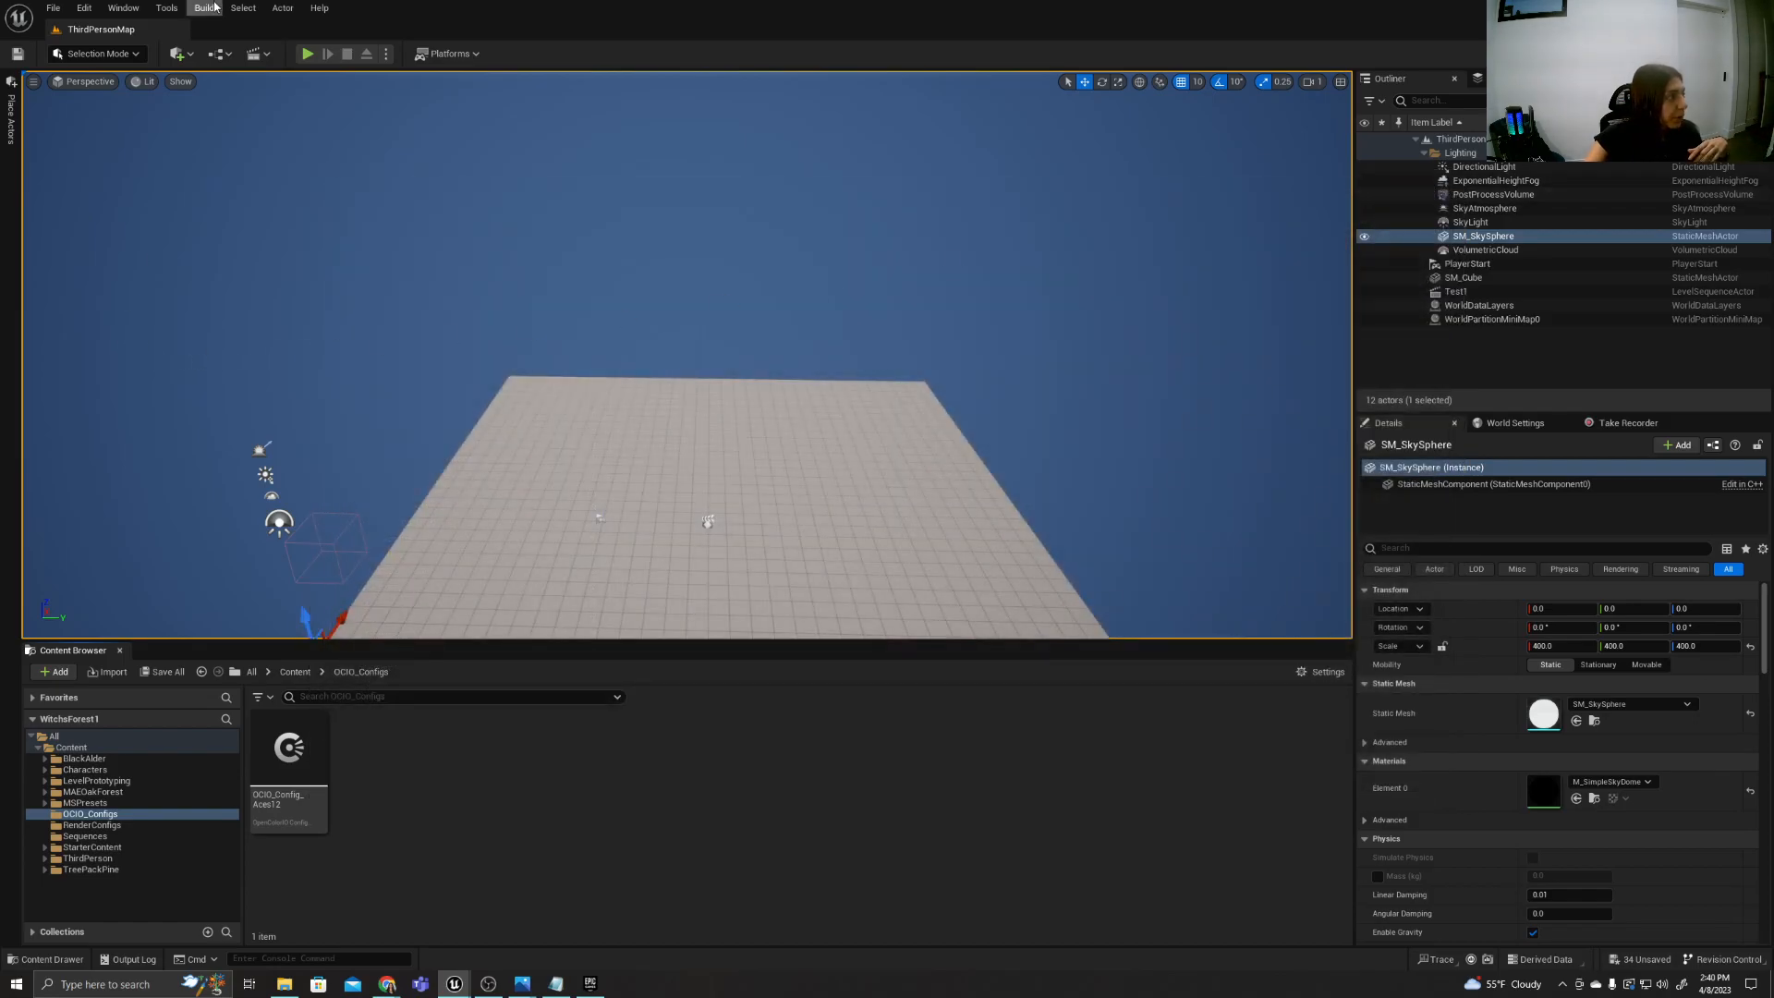
Open the Movie Render Queue among the cinematics tools.
left_click(96, 11)
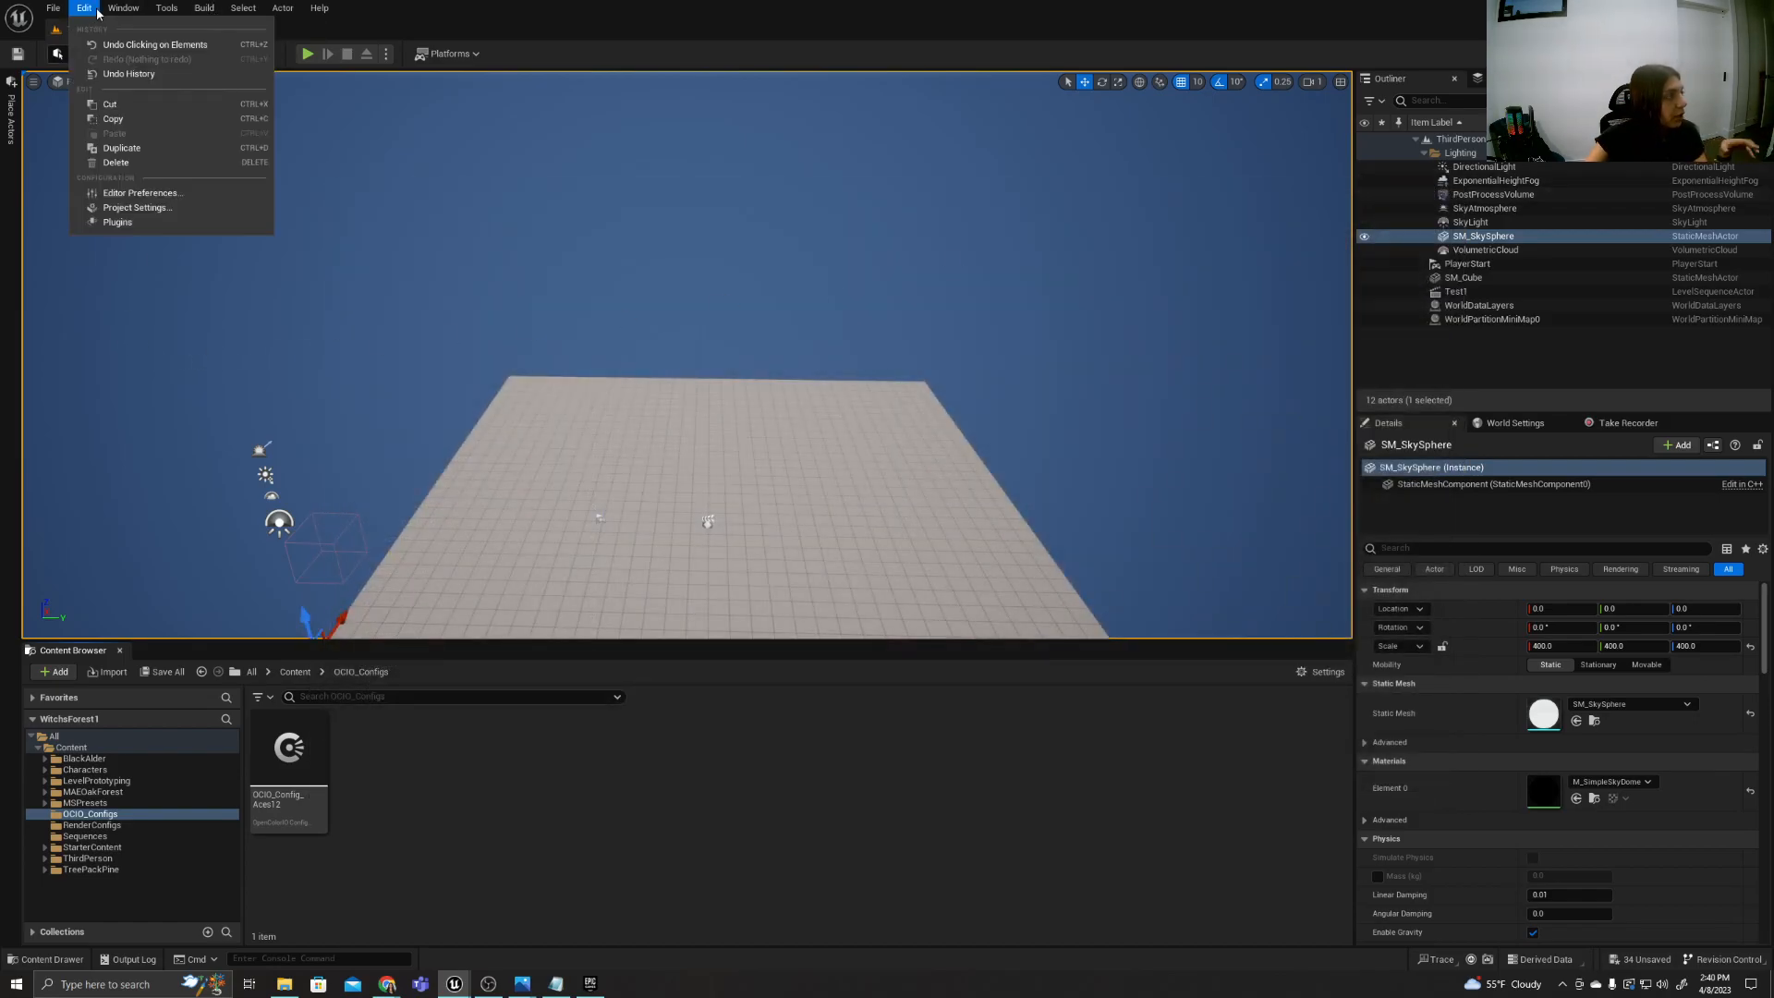
mouse_move(108, 9)
mouse_move(184, 46)
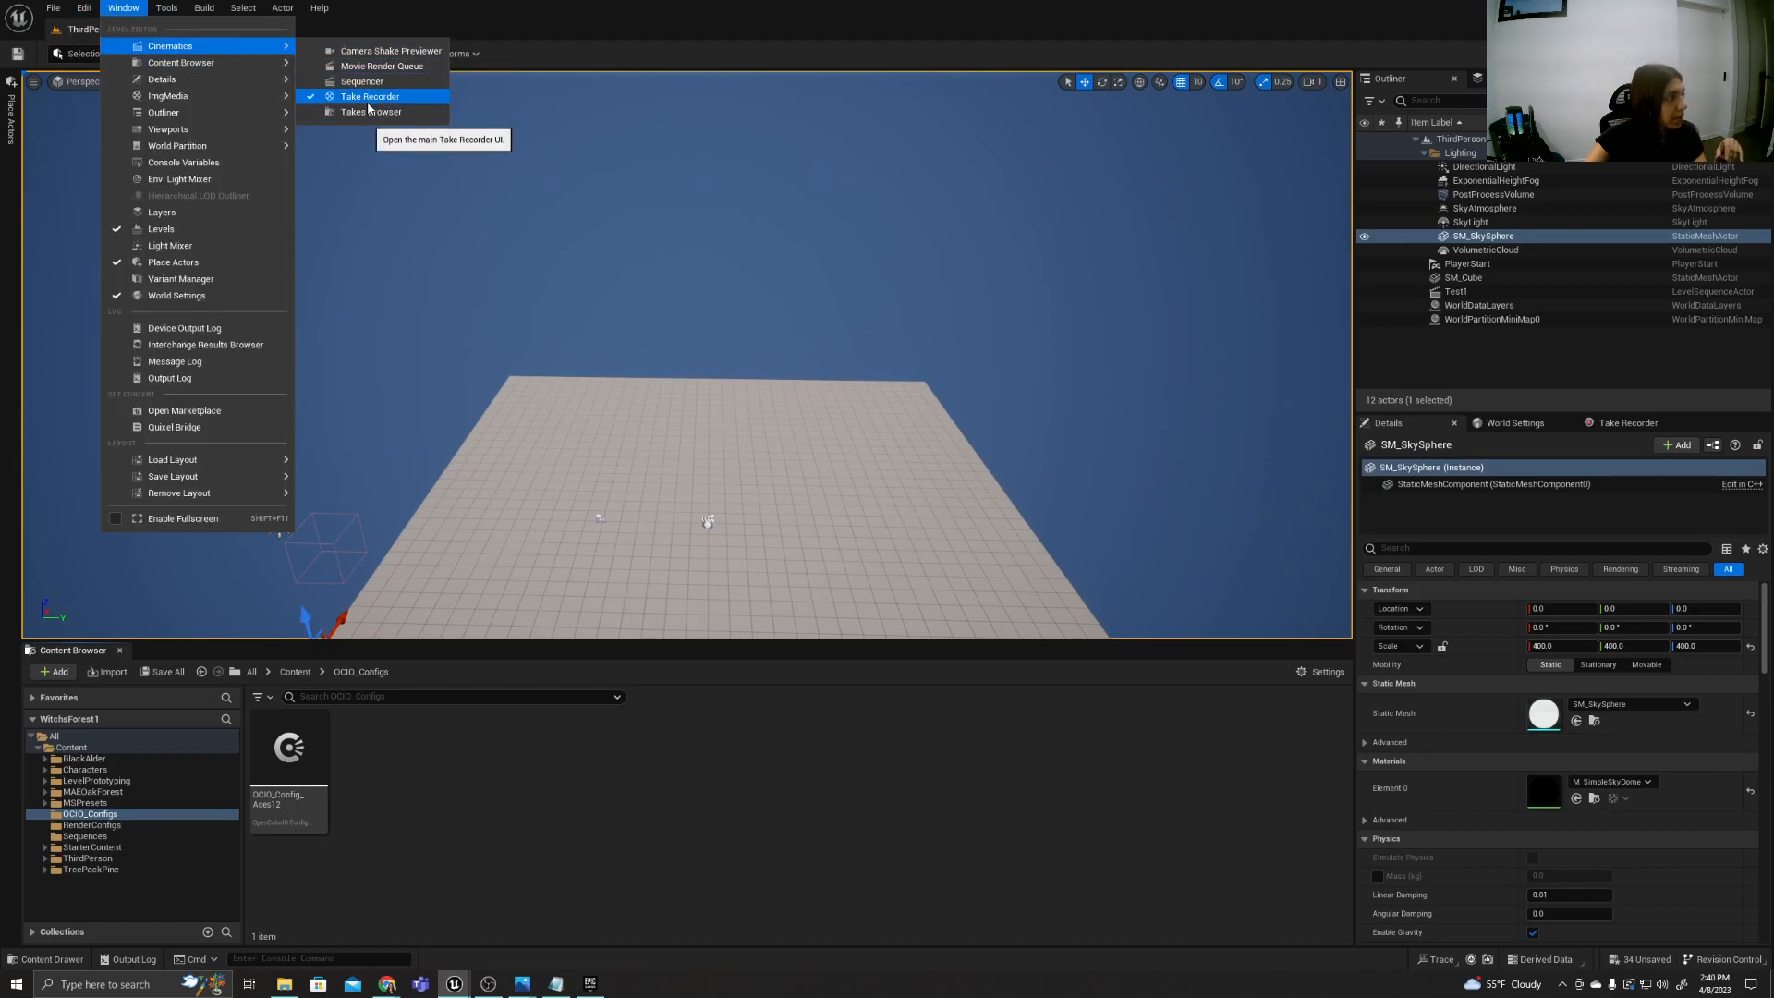
left_click(412, 67)
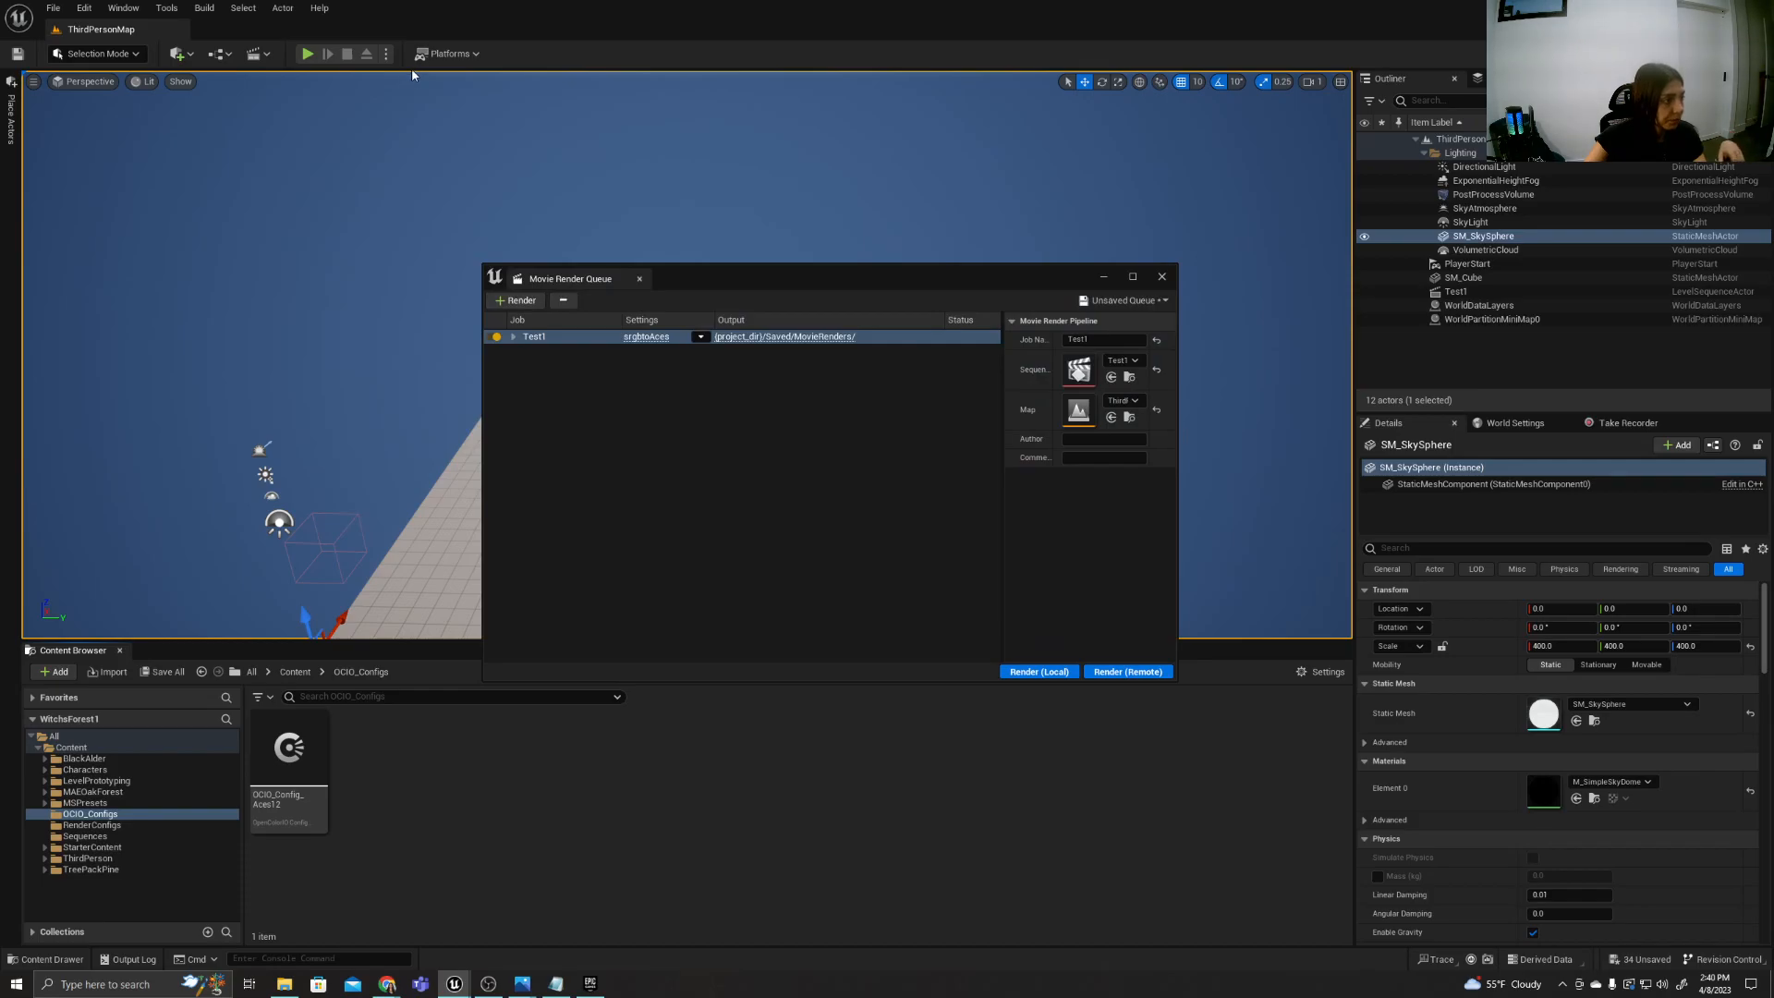
Examine the Color Output settings in the Test1 job's srgbtoAces preset, switching OCIO off and on again, and cancel the dialog.
left_click(647, 339)
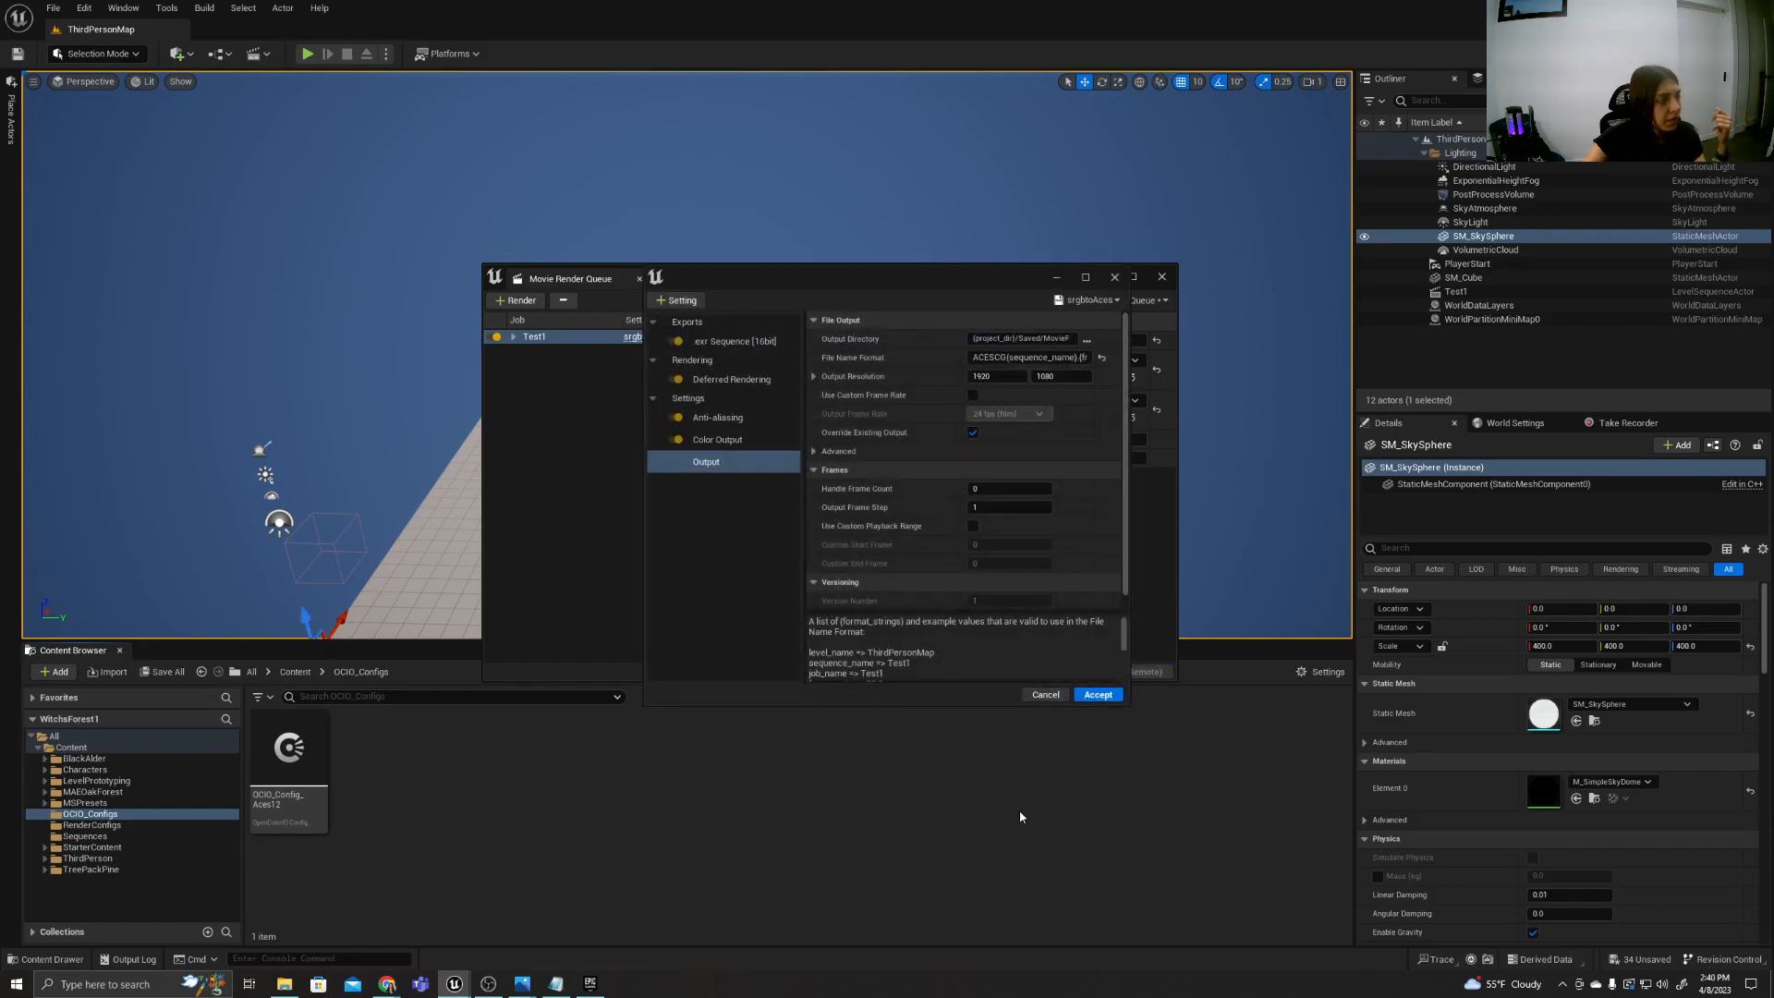
left_click(738, 442)
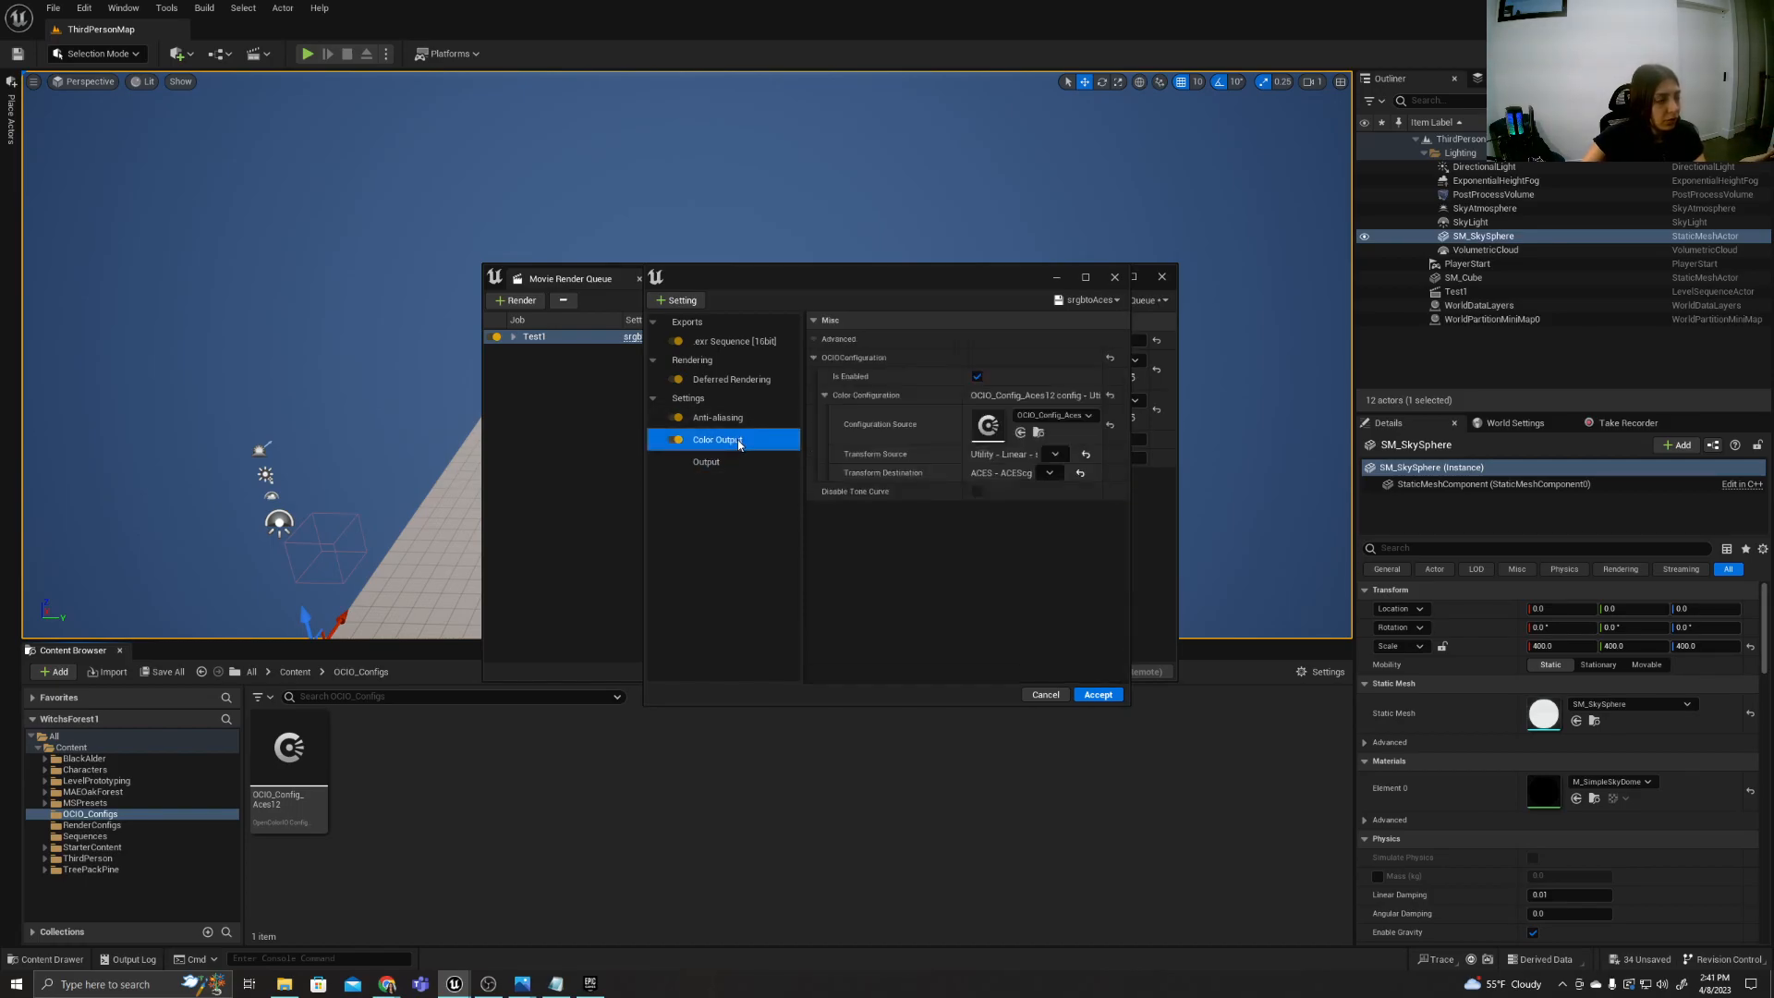
left_click_drag(1011, 277, 893, 270)
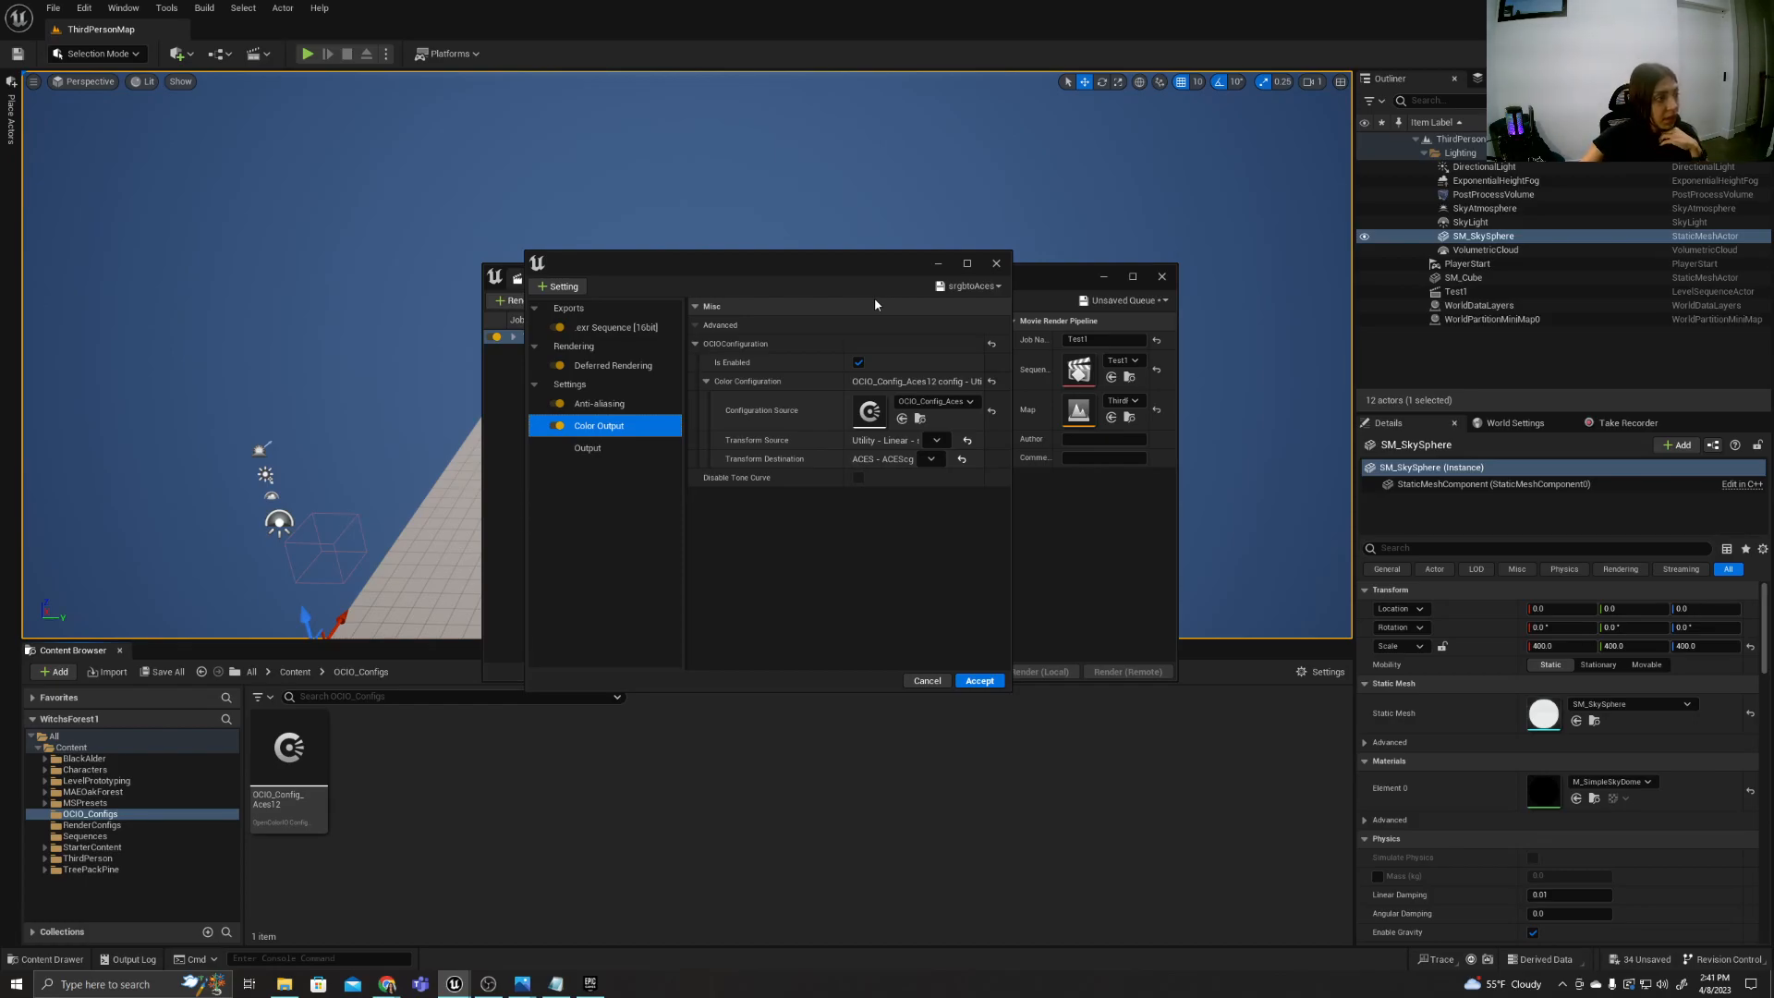
left_click(858, 362)
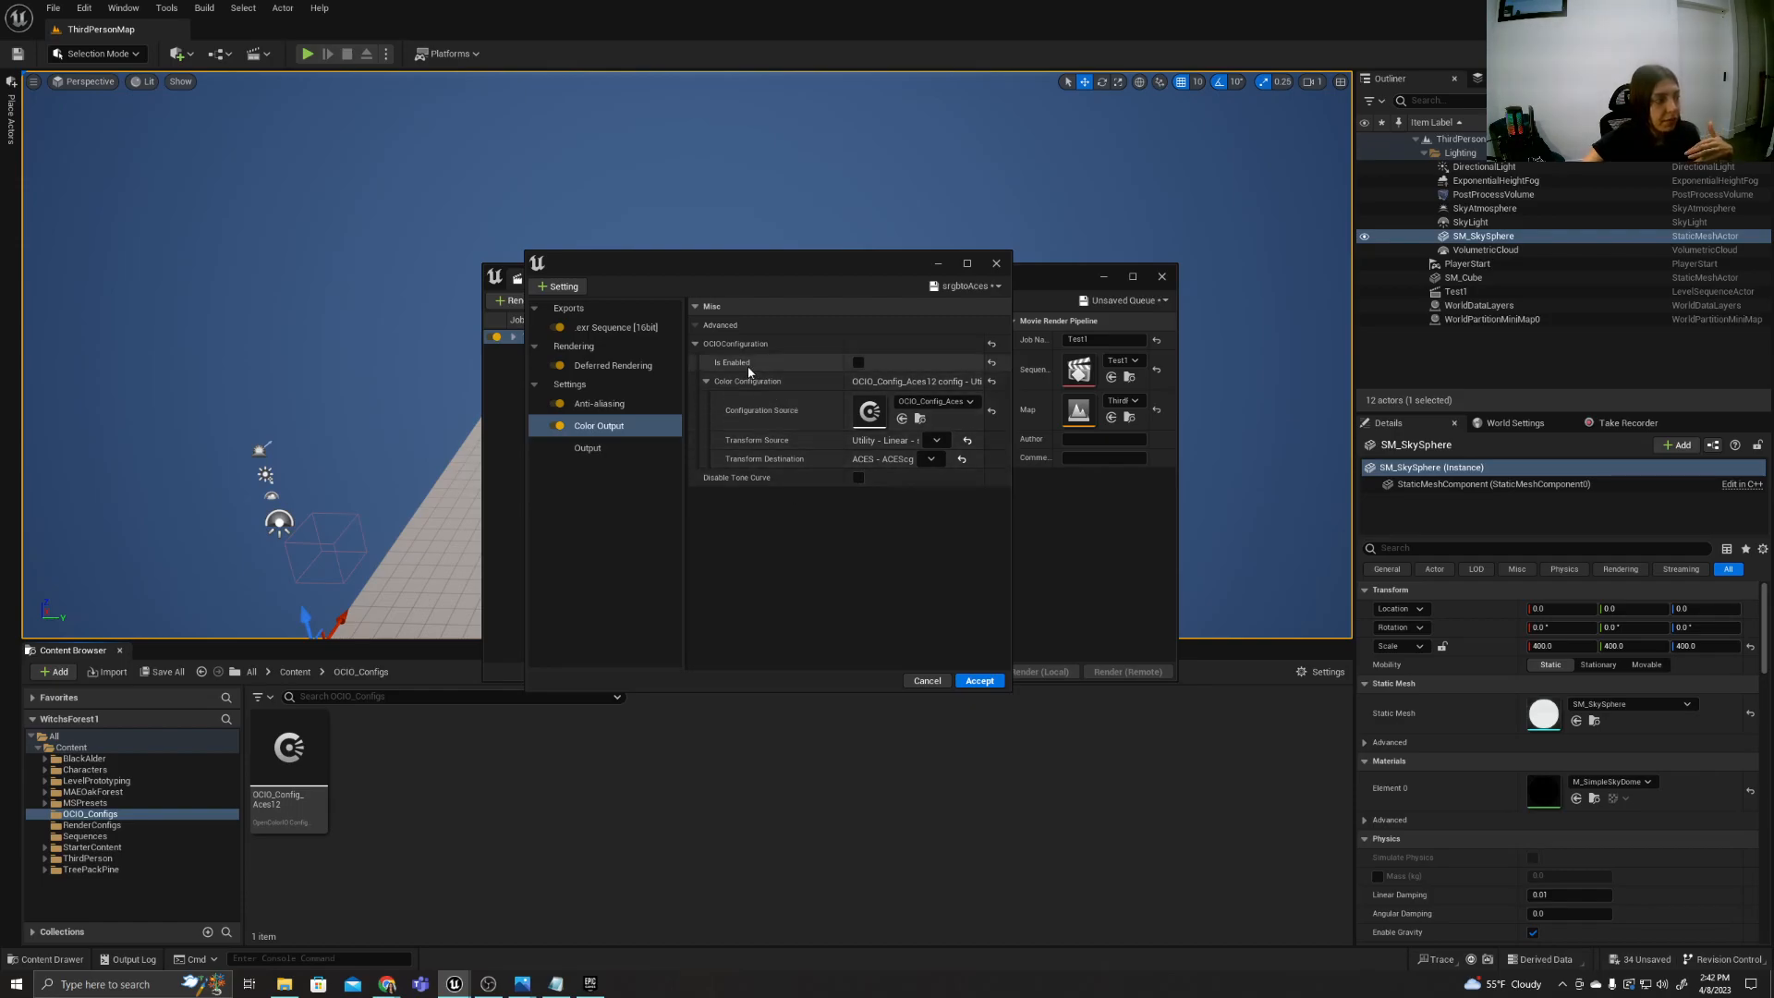
left_click(858, 362)
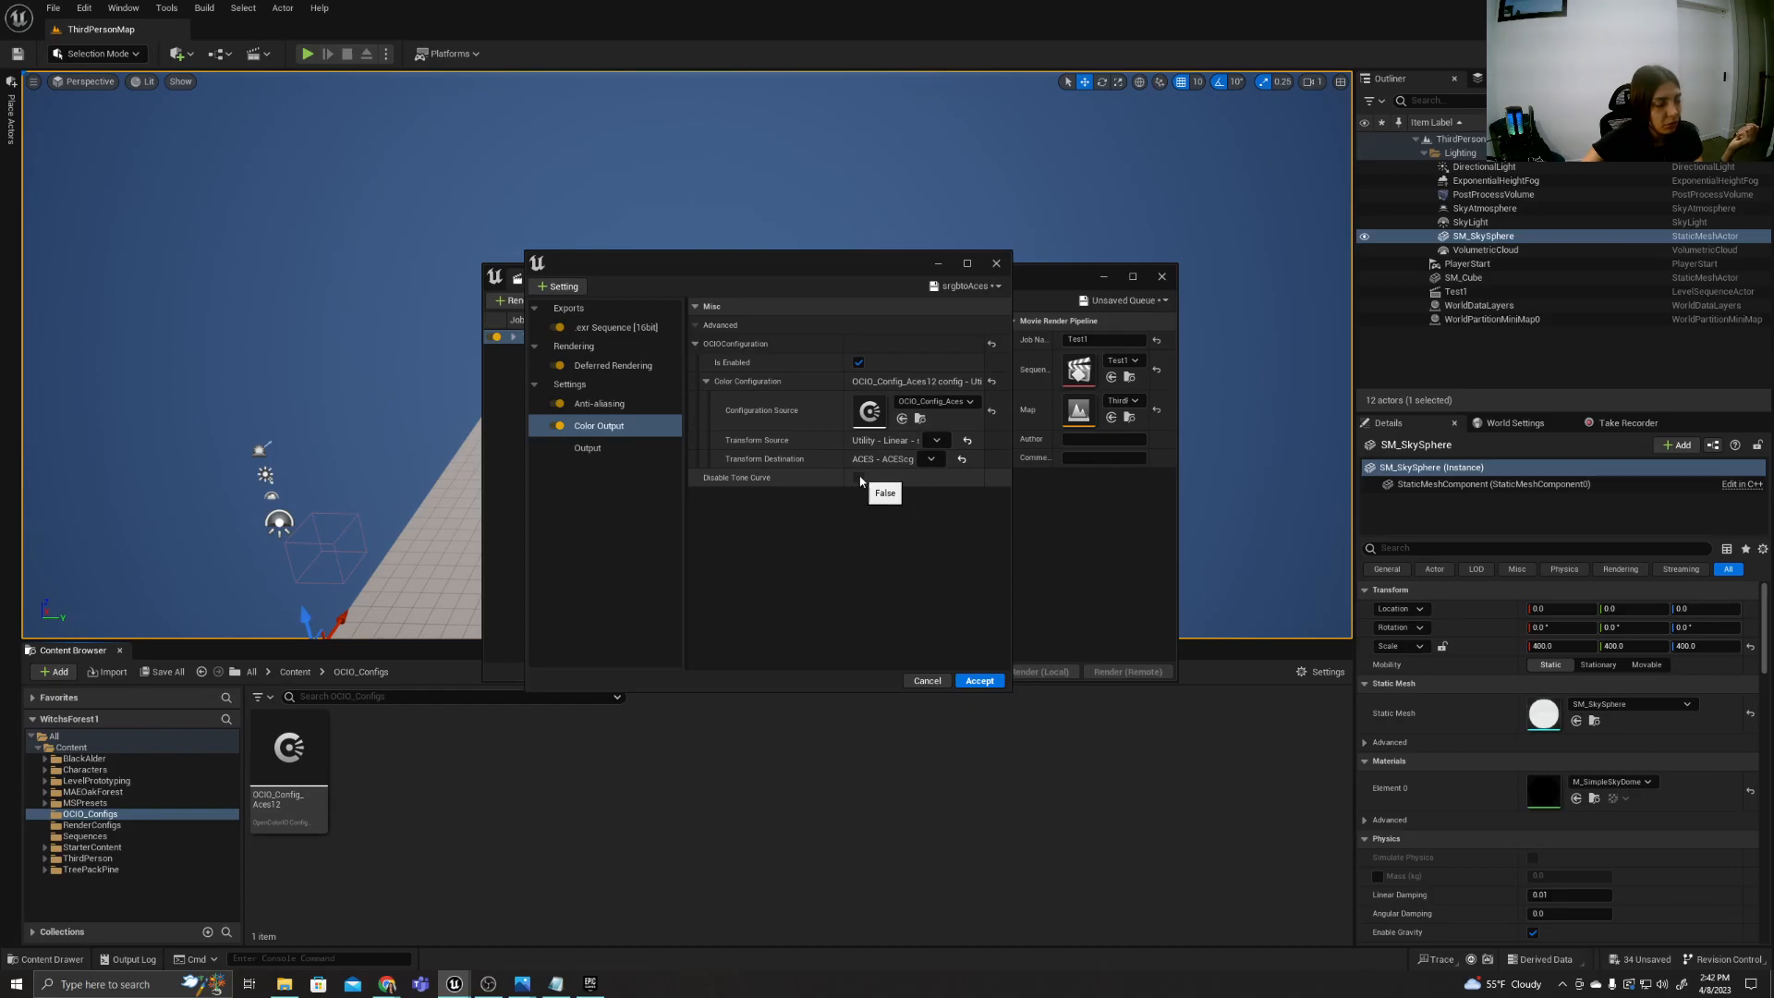
left_click(924, 679)
Show the save options for the render queue and for the Test1 job's srgbtoAces preset, without saving either.
left_click(1125, 300)
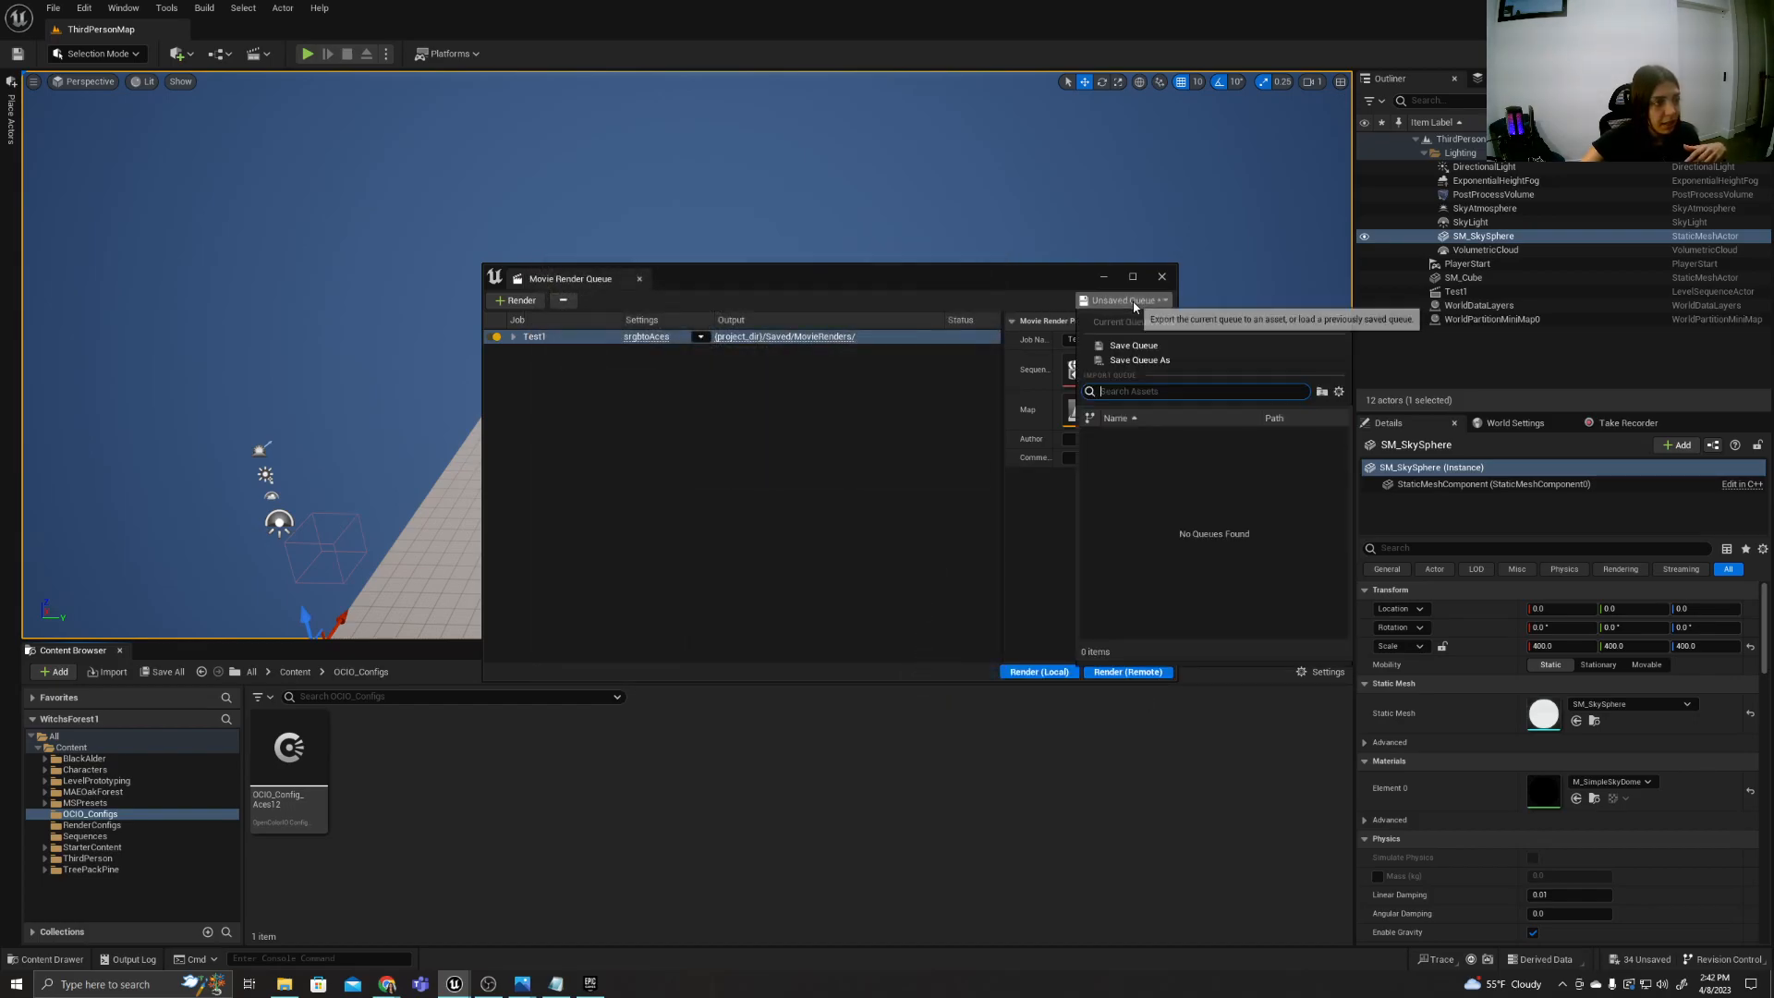
left_click(690, 458)
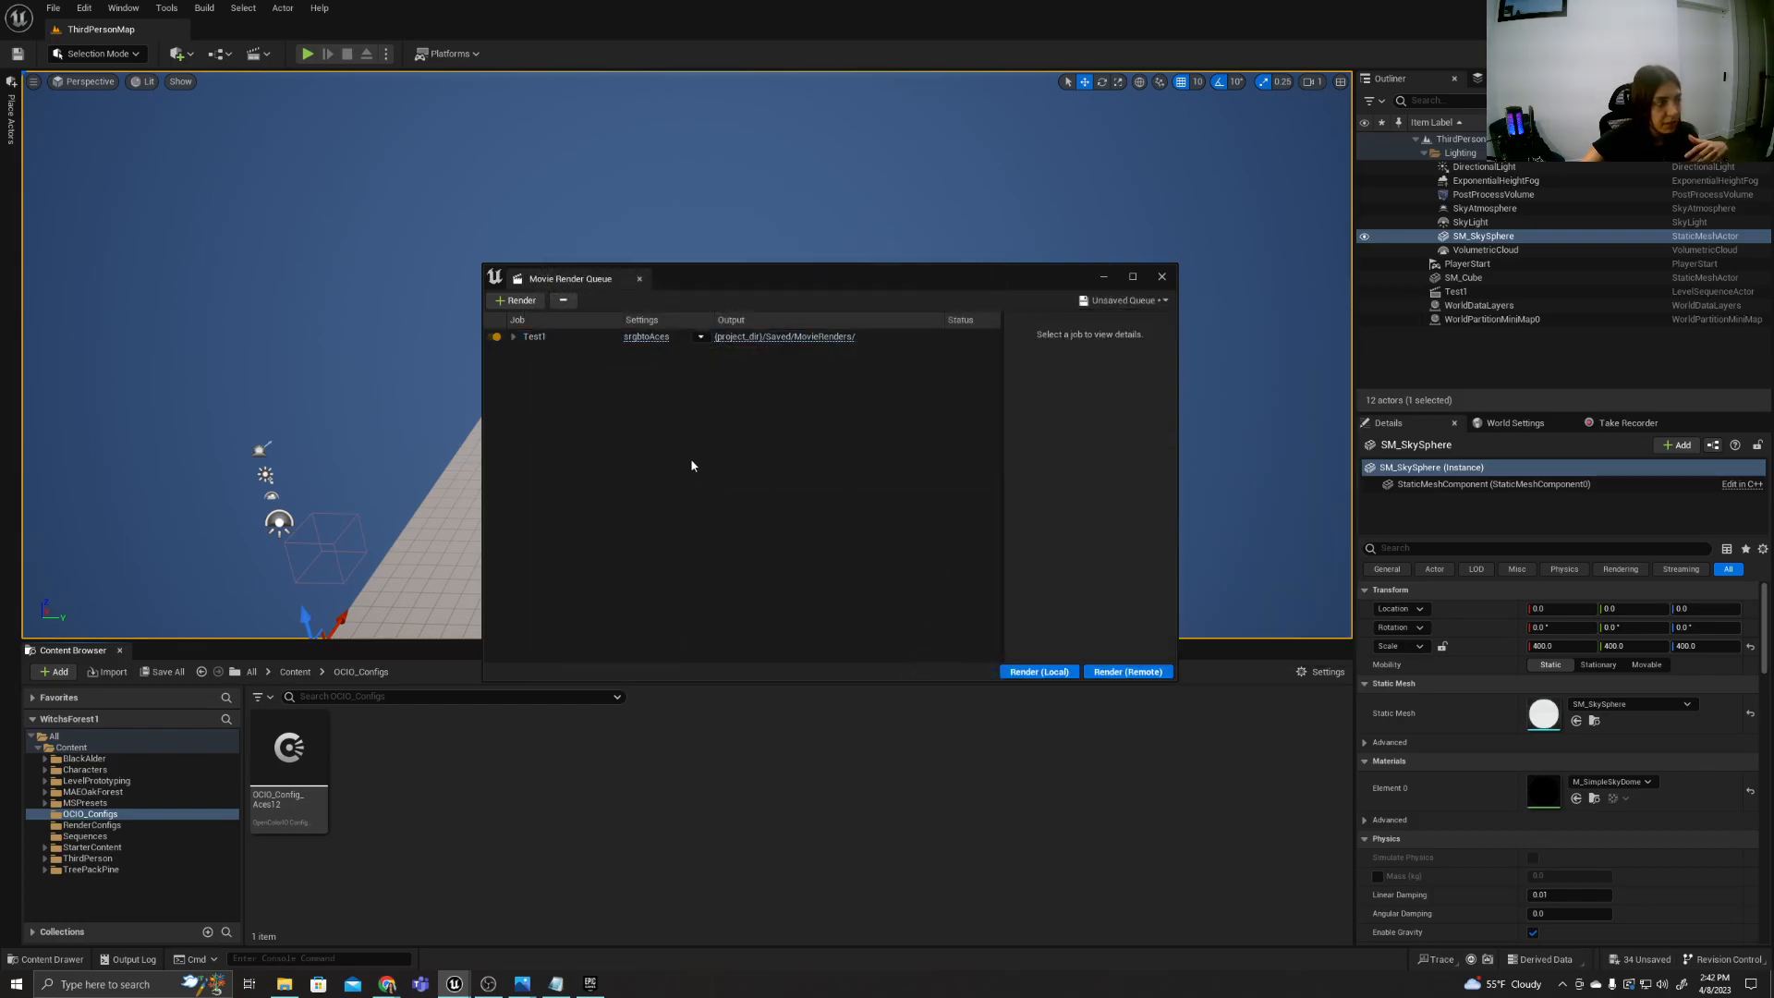
left_click(646, 336)
left_click(1099, 303)
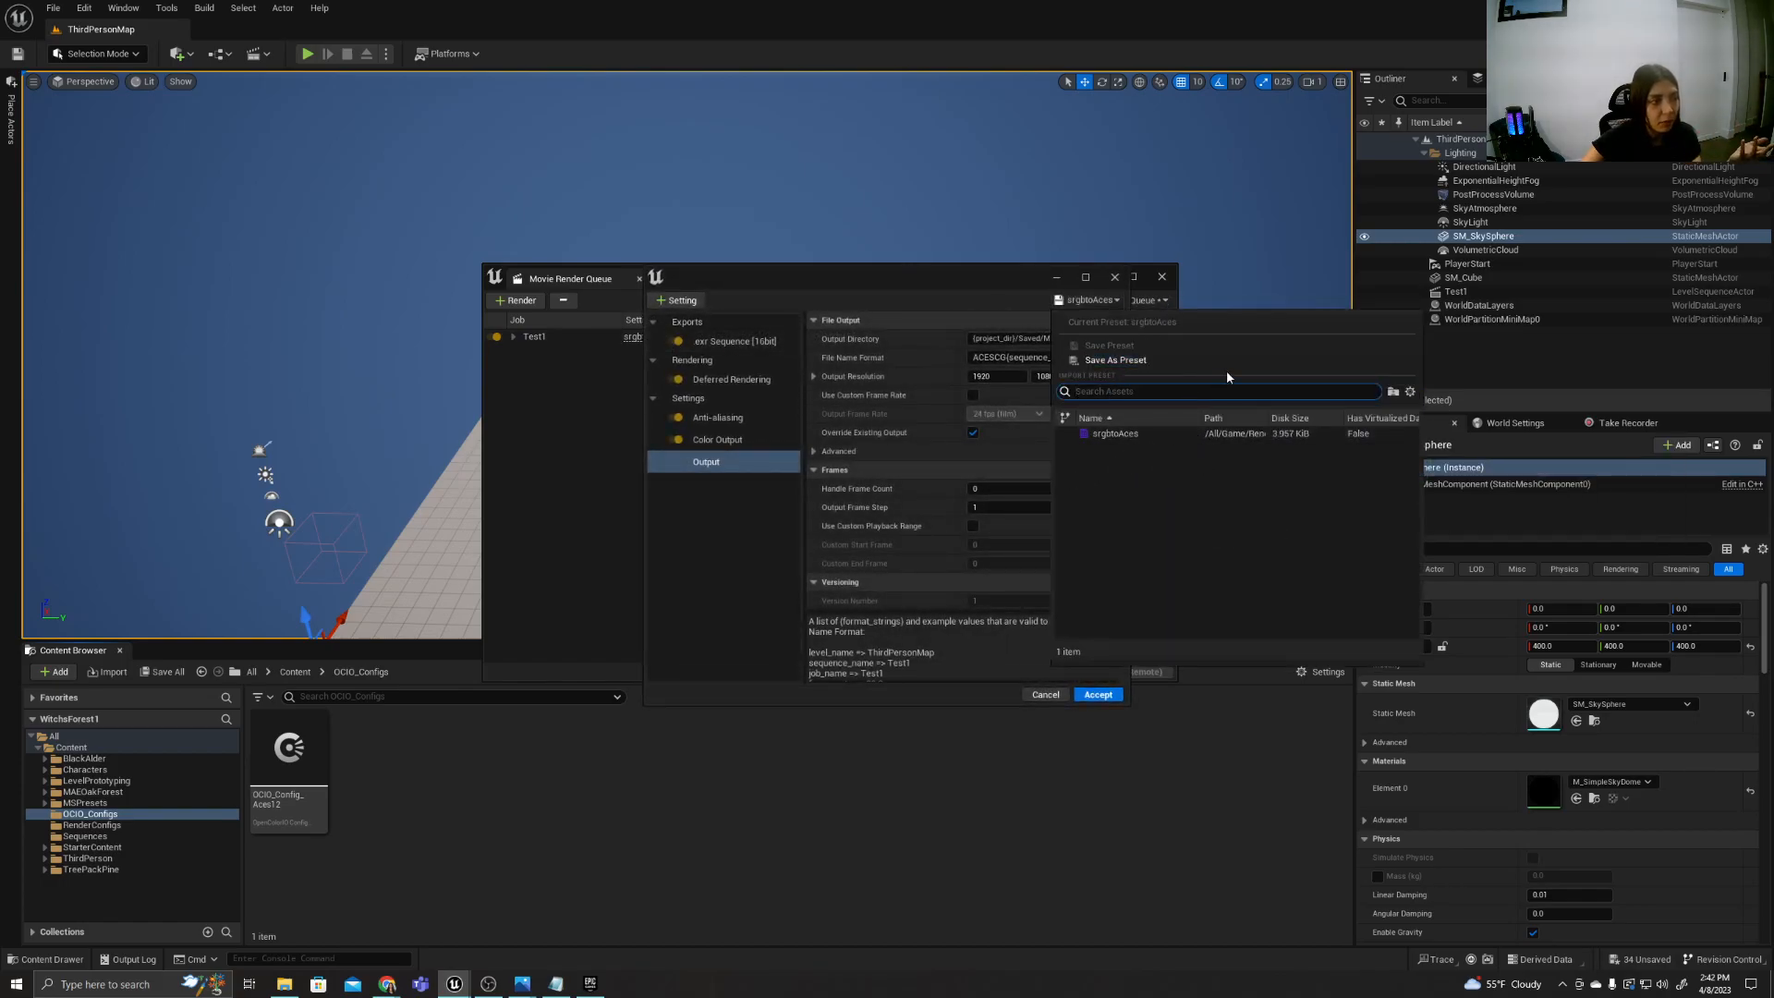
left_click(580, 578)
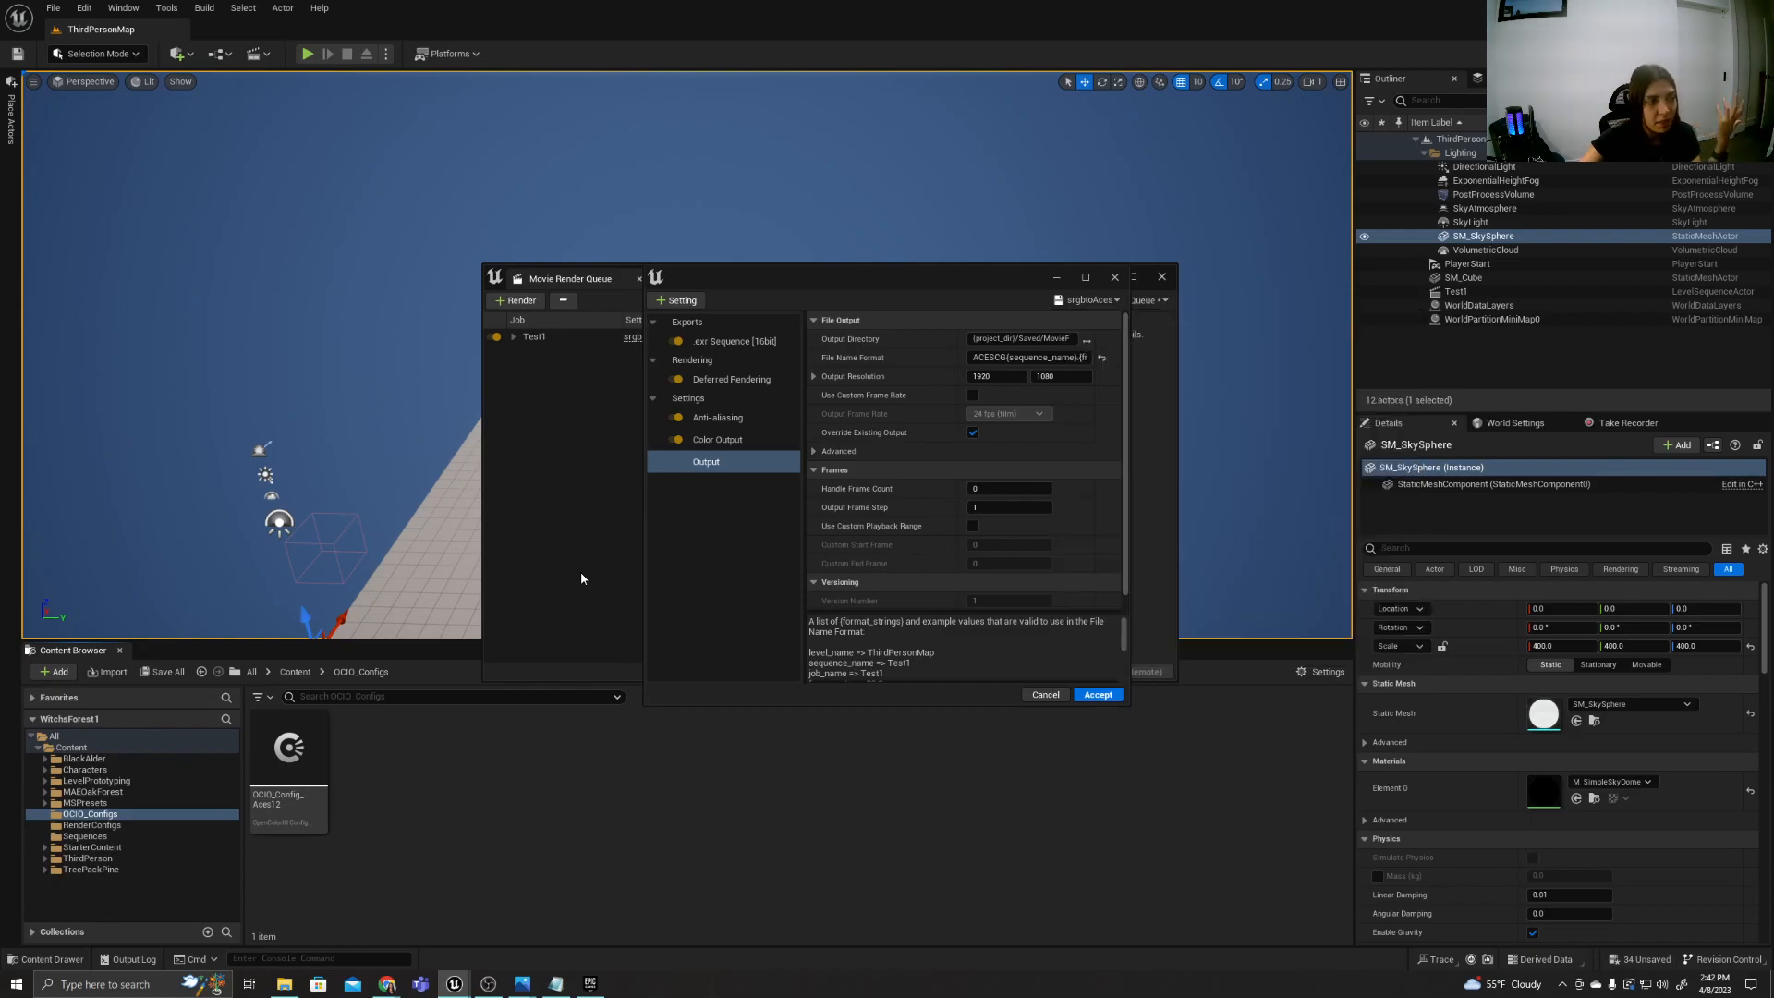
Review the Anti-aliasing settings of the srgbtoAces preset and close the settings and Movie Render Queue windows.
left_click(741, 416)
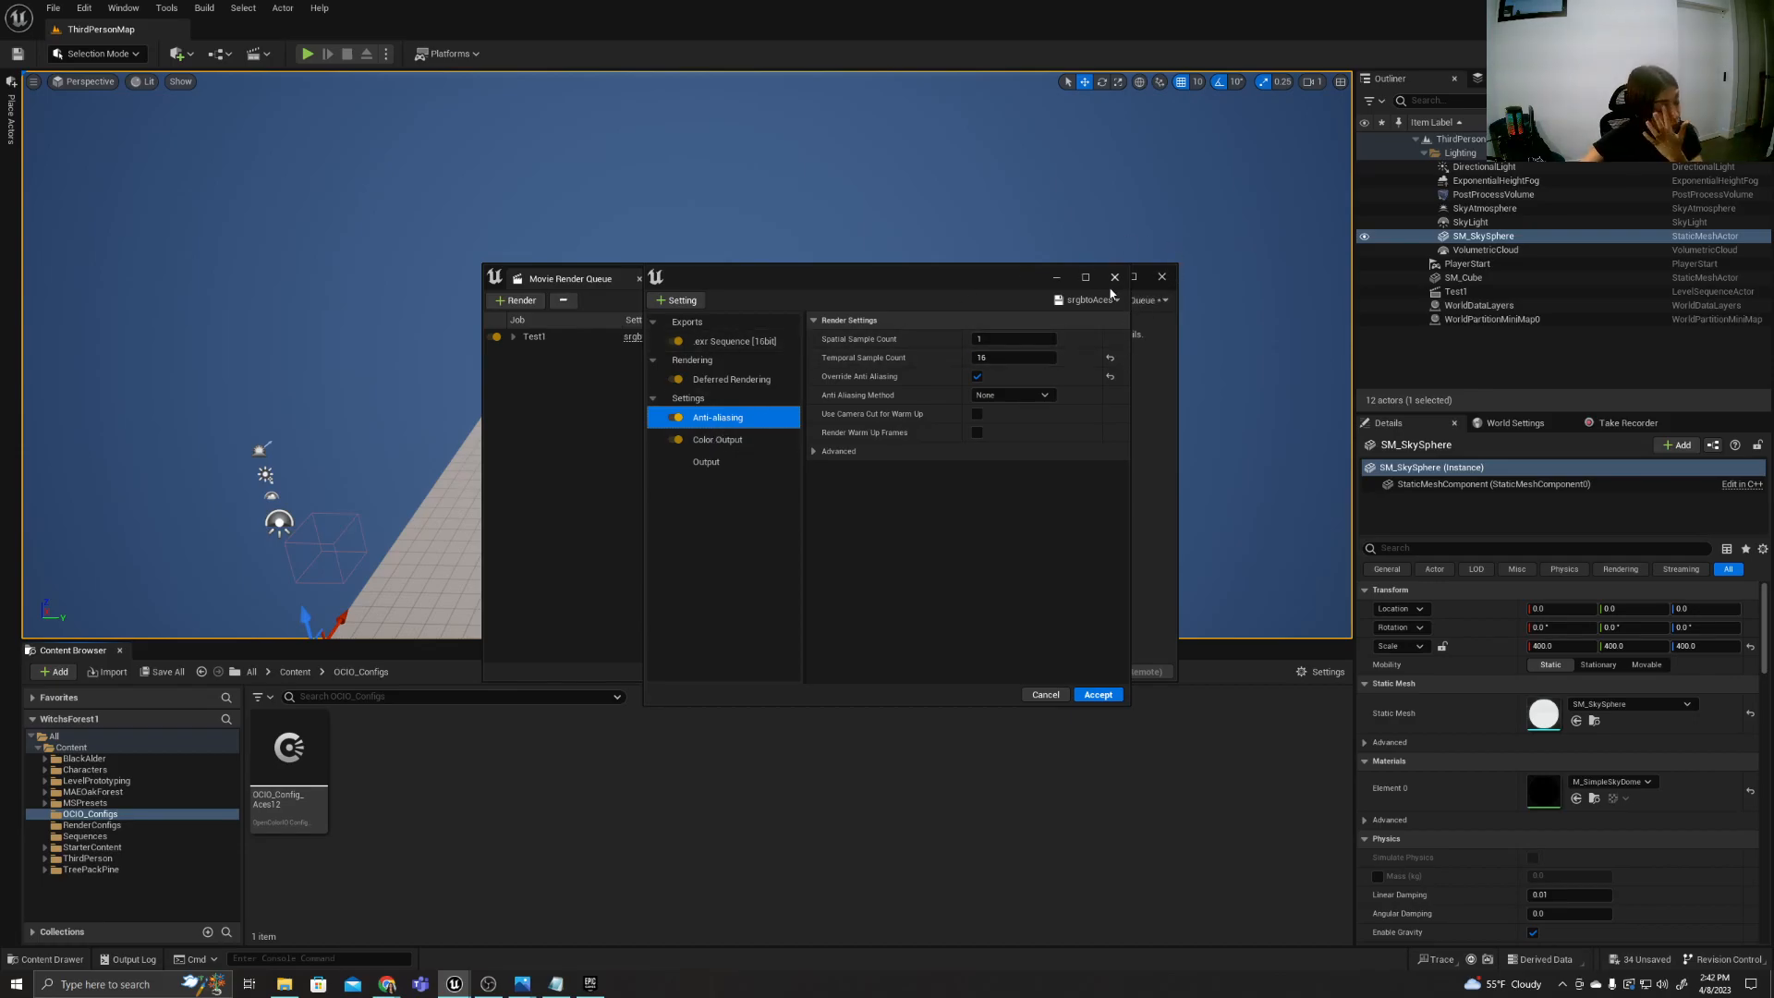
left_click(1115, 277)
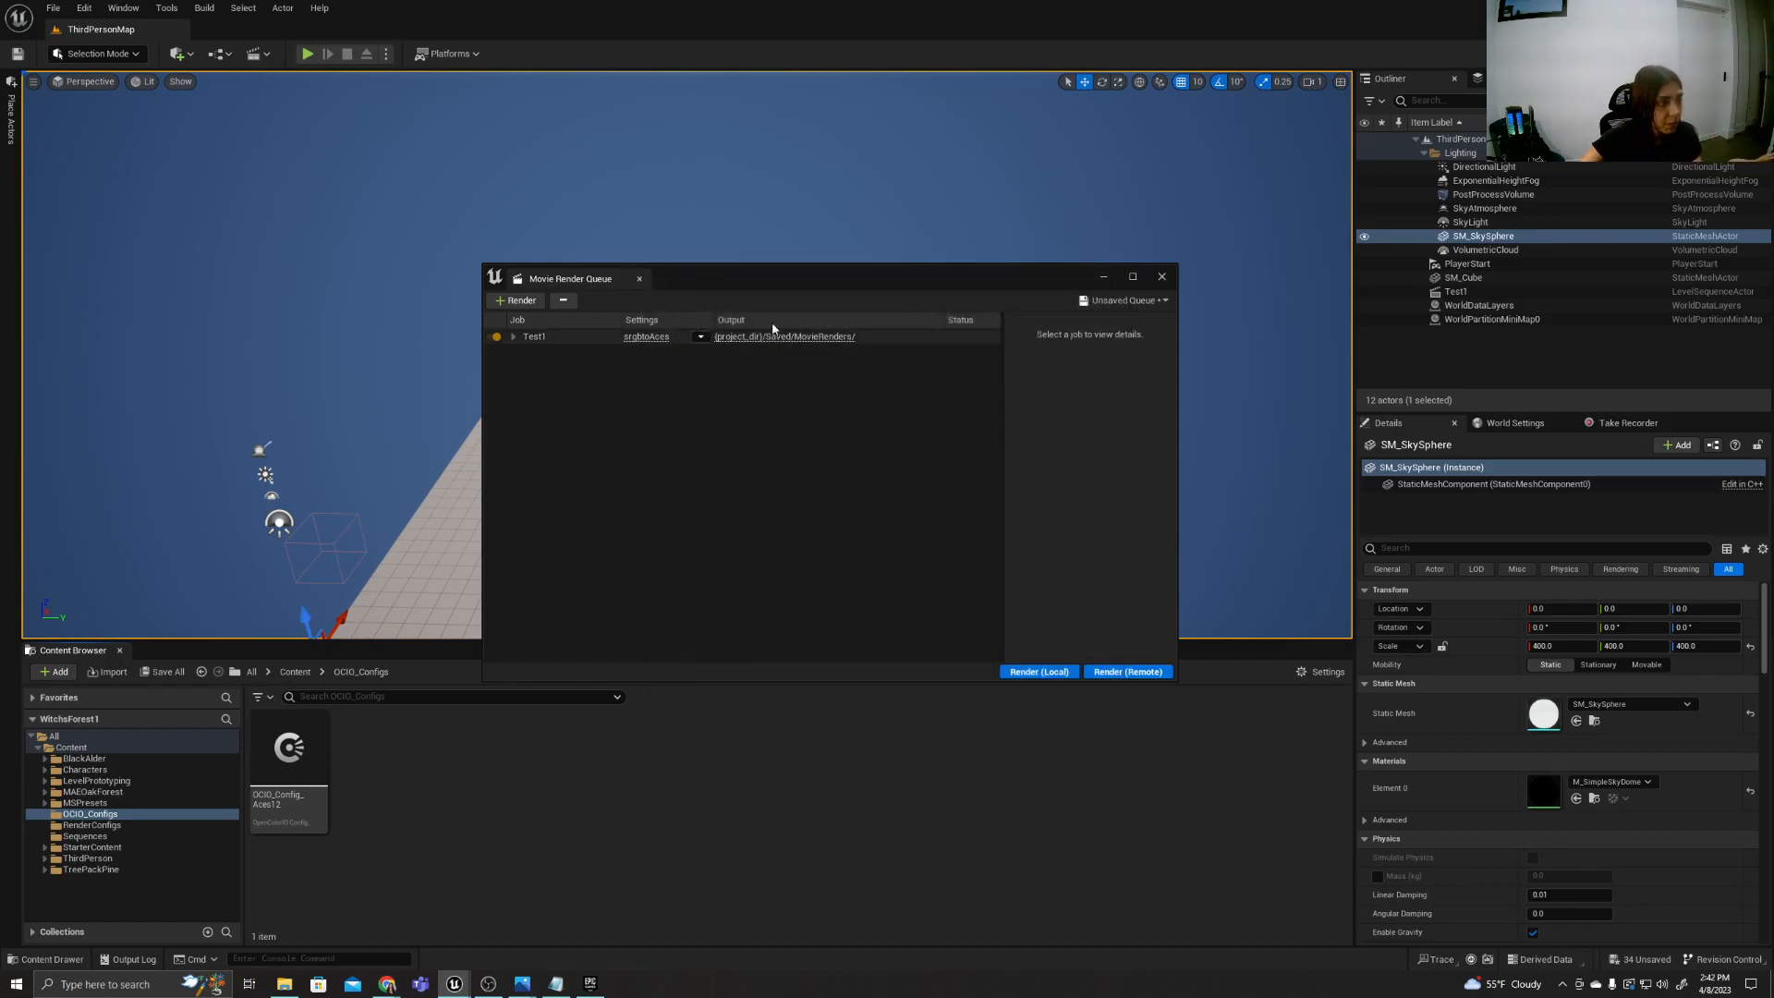
left_click(1164, 276)
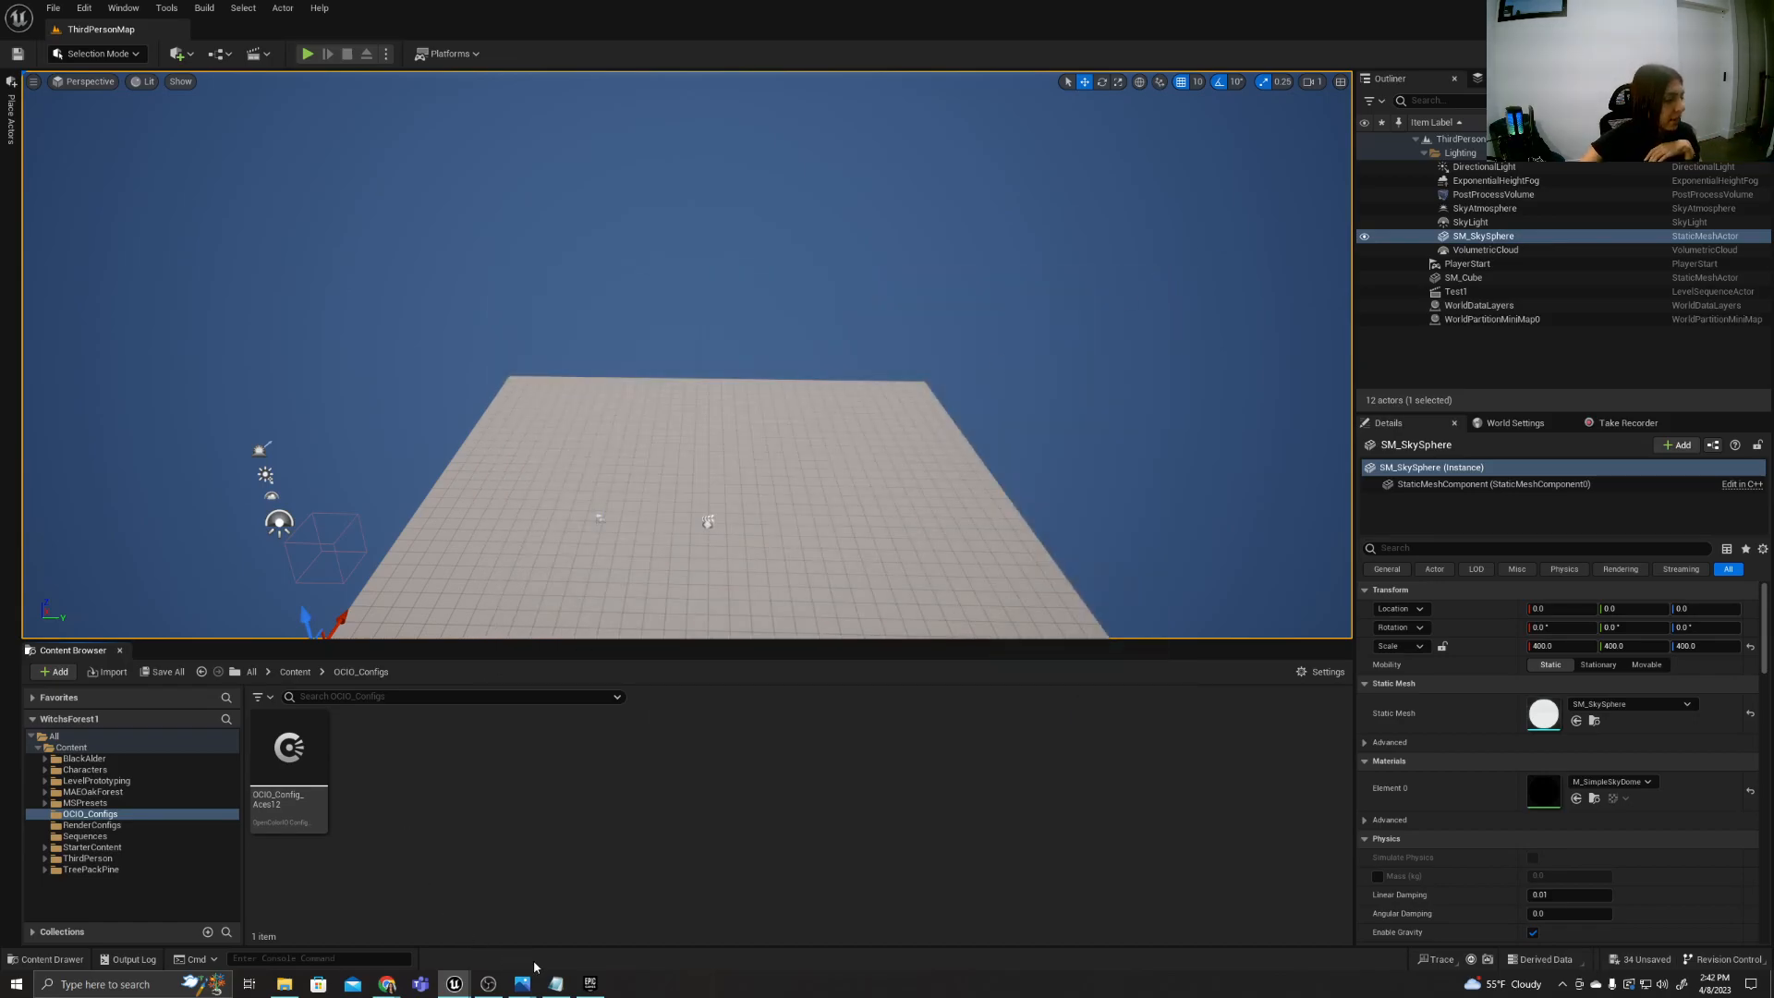
Switch to the plan in Notepad and correct the spelling of item 4 to "FIND ASSETS".
left_click(551, 985)
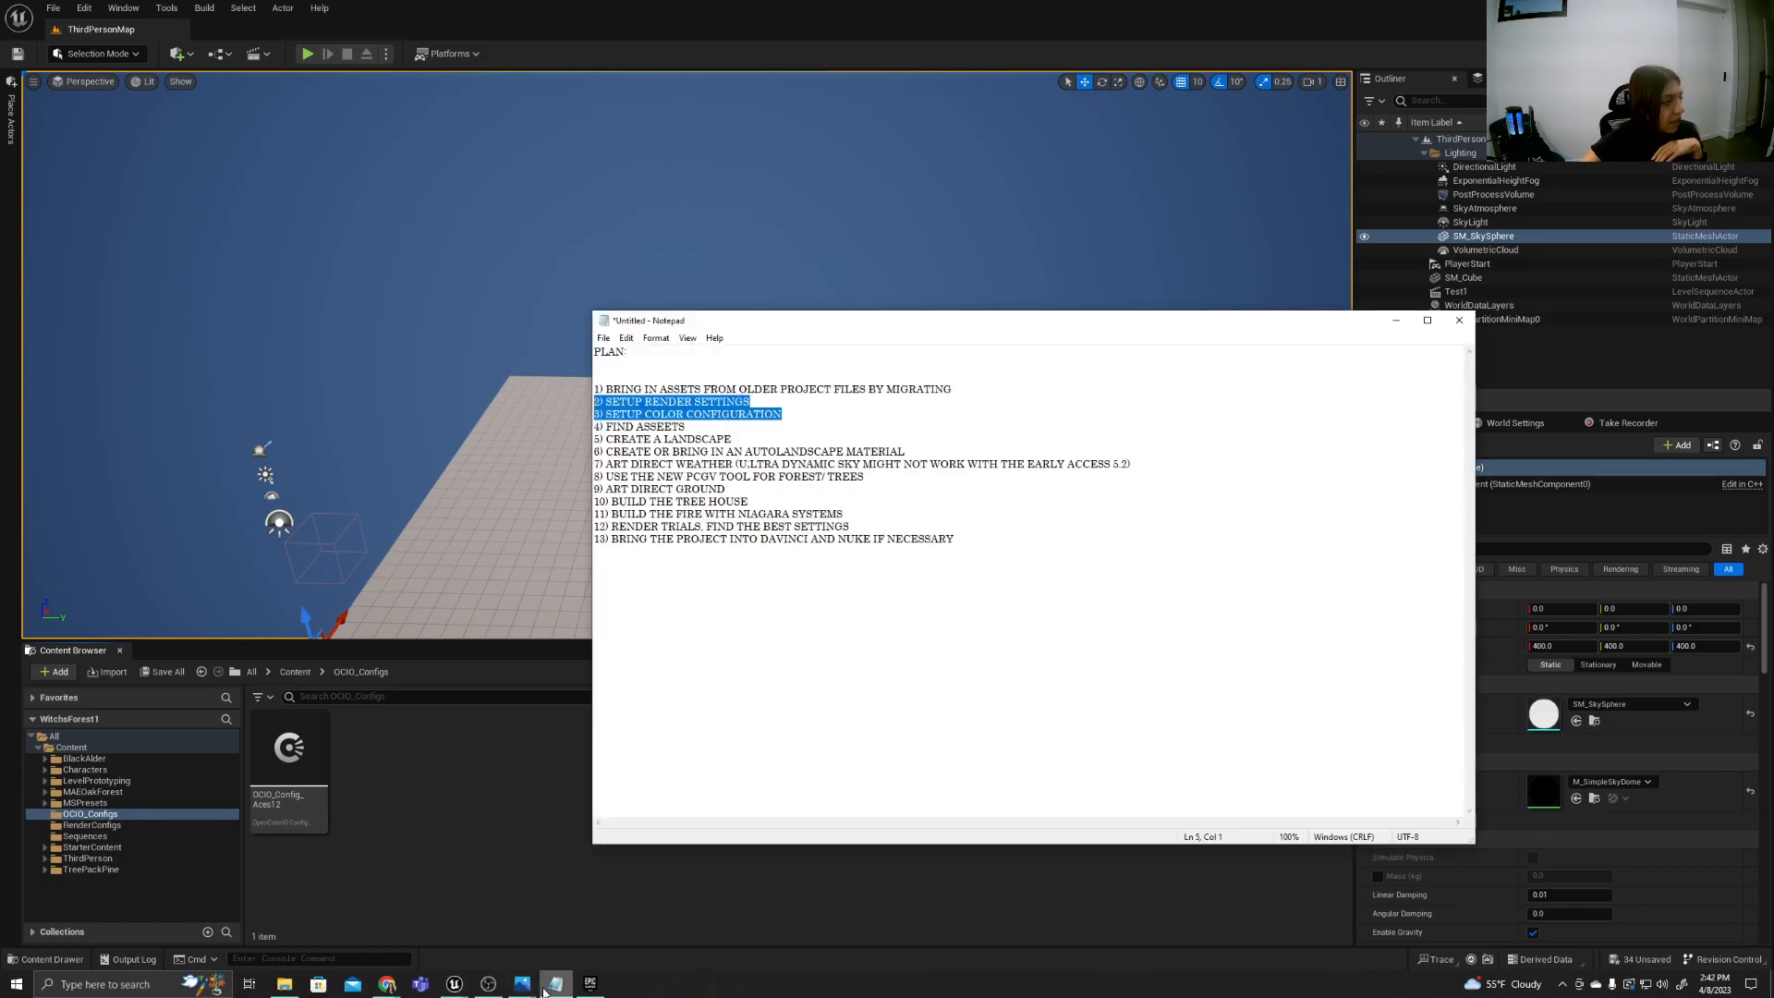
left_click(718, 429)
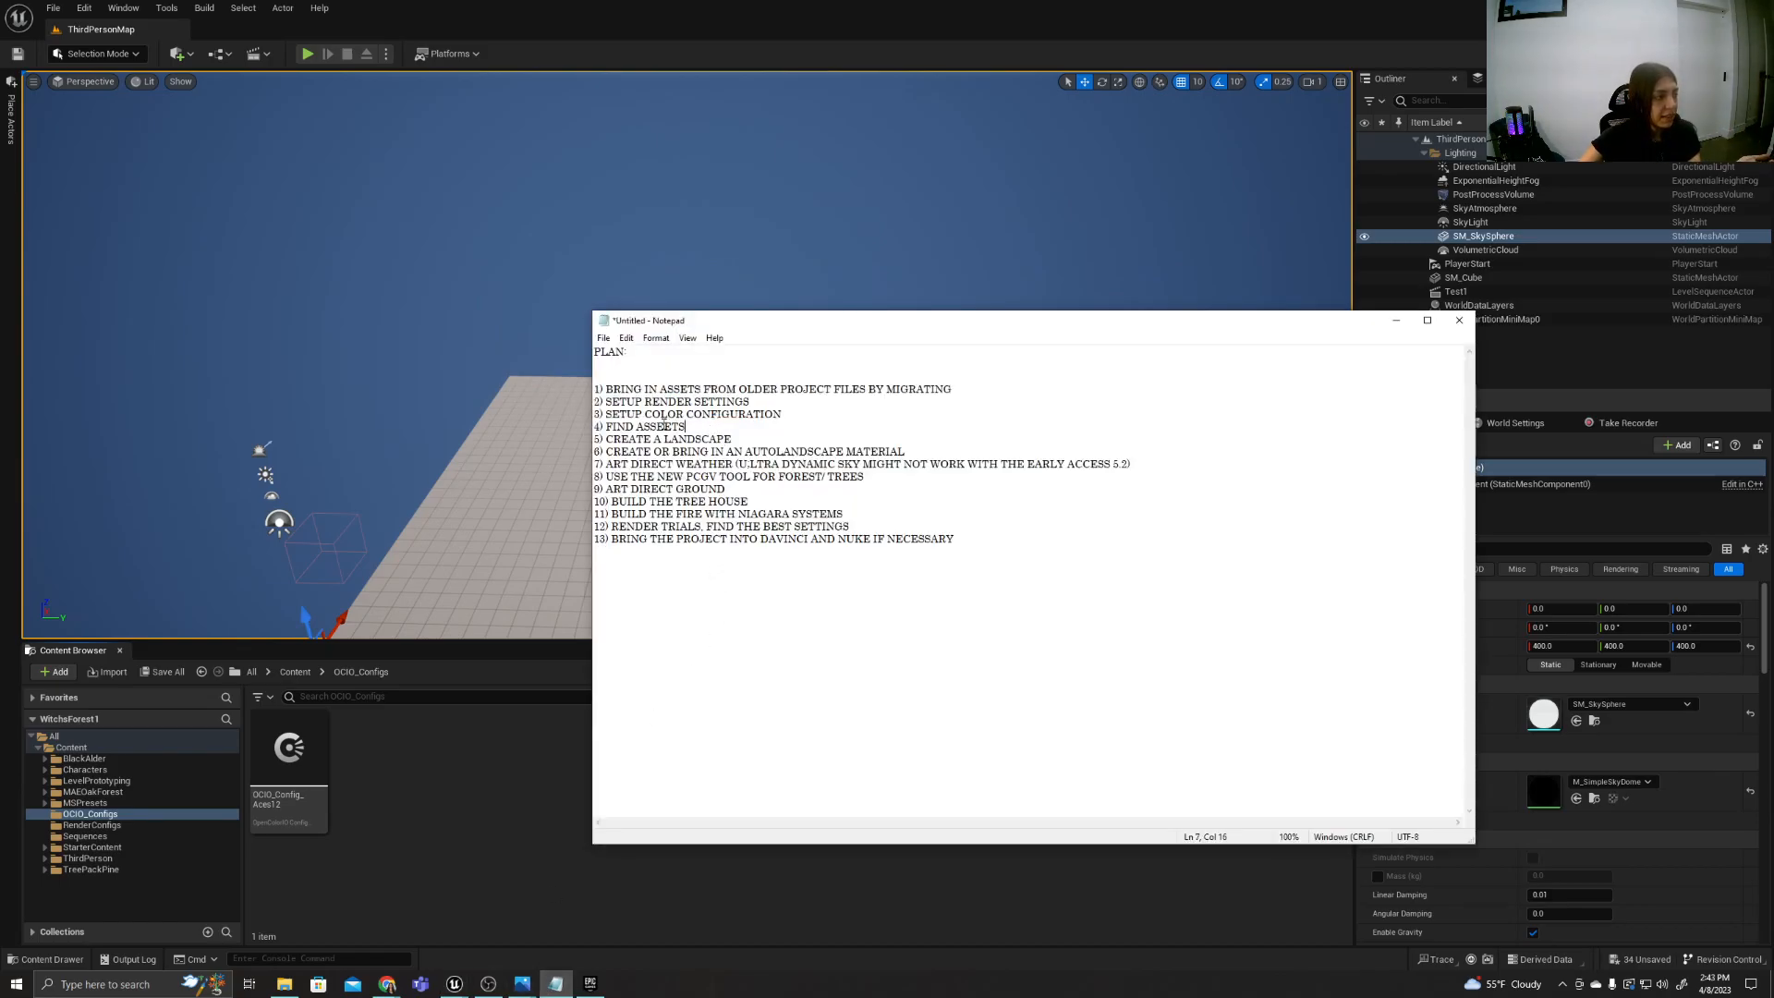
key("BackSpace")
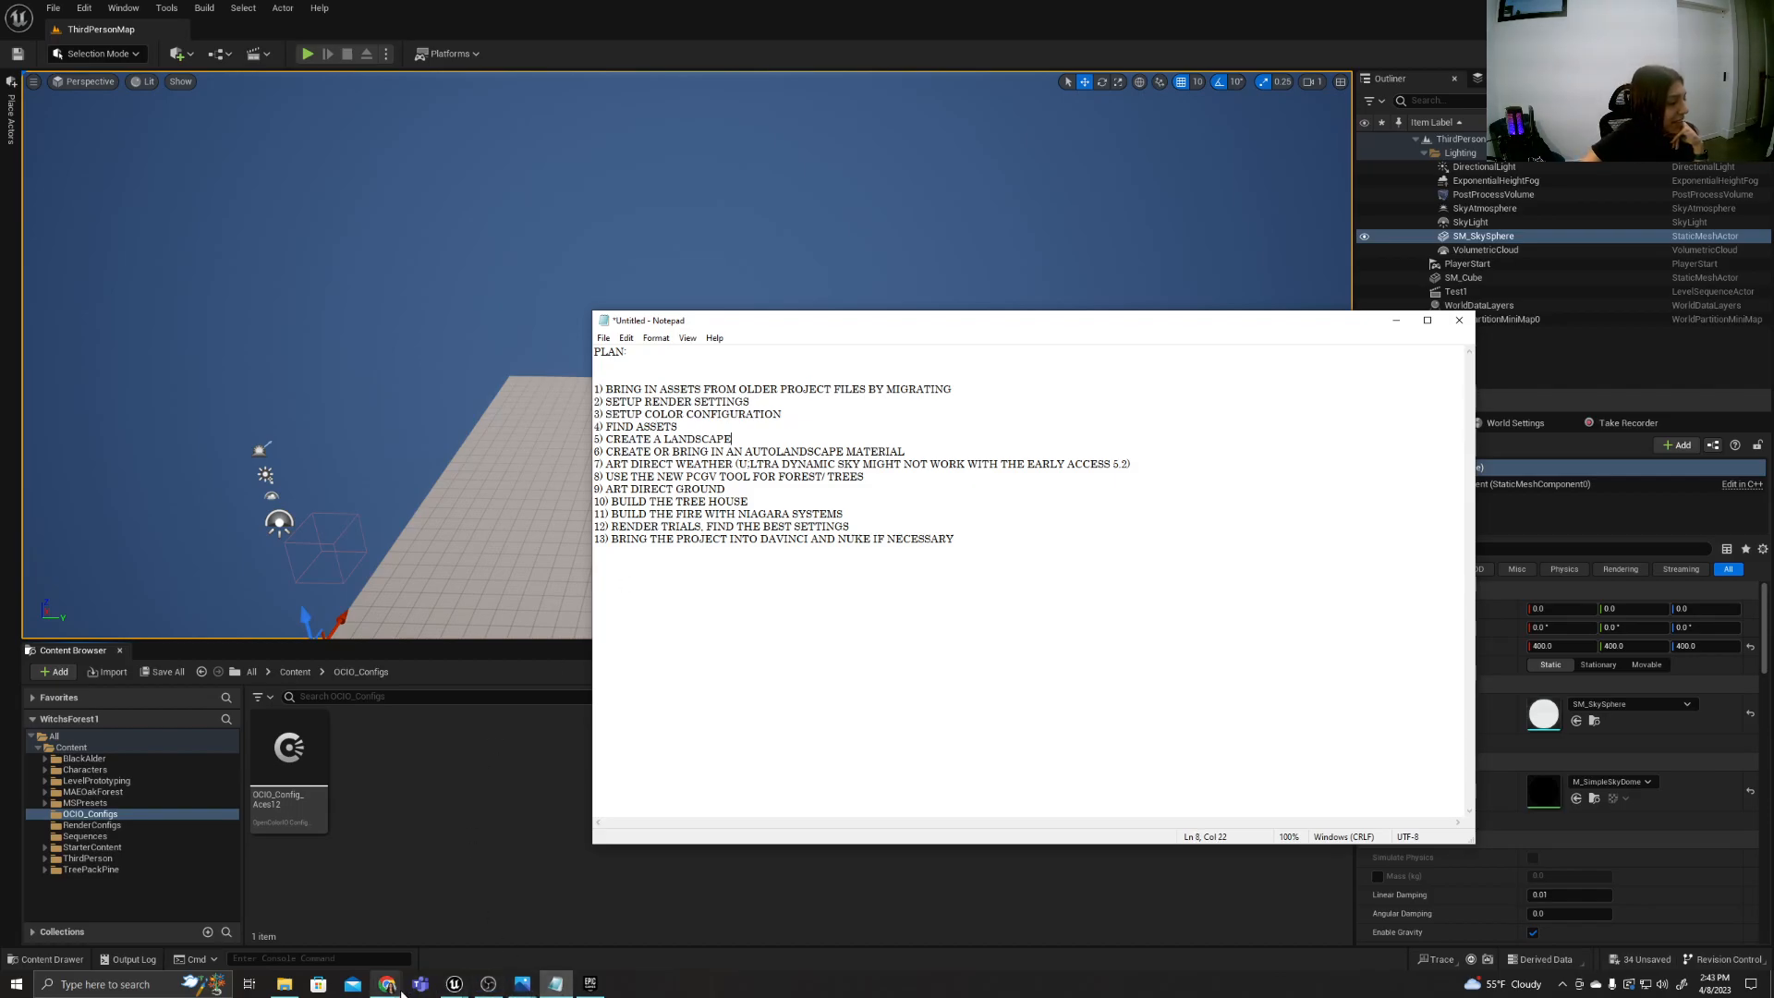
Switch to the Quixel Bridge window and show where Bridge can be opened among the editor's content-adding options.
mouse_move(461, 993)
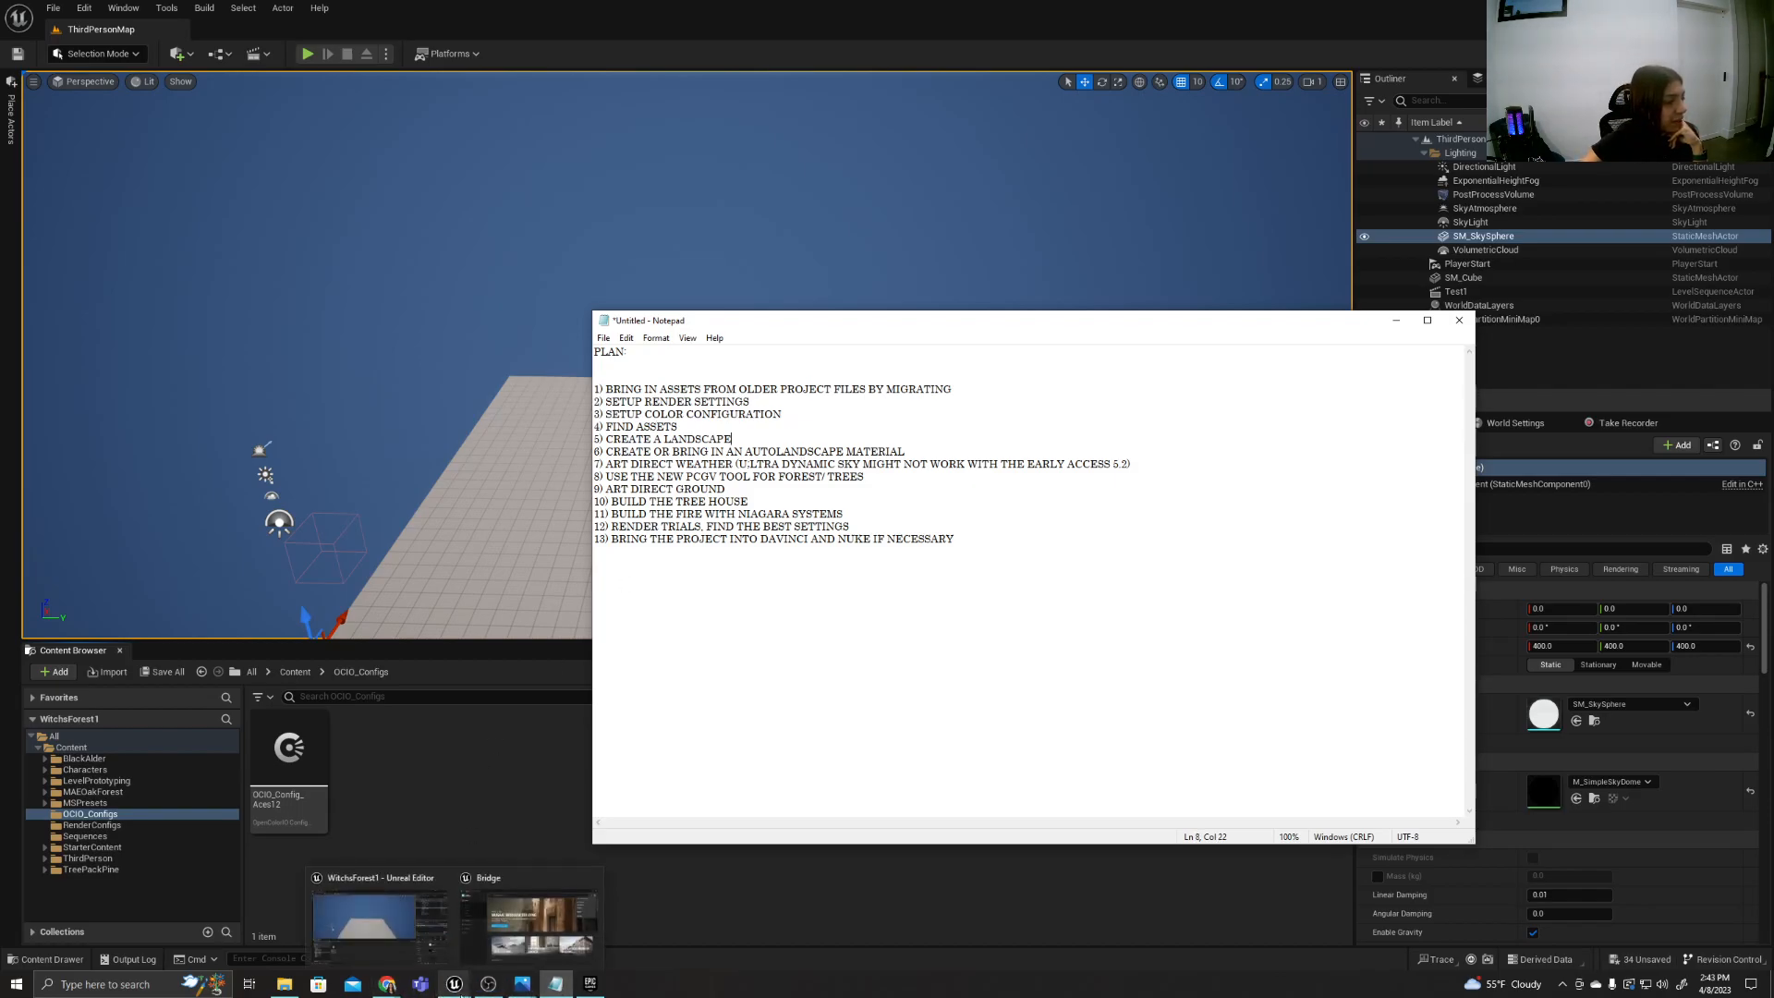
left_click(517, 928)
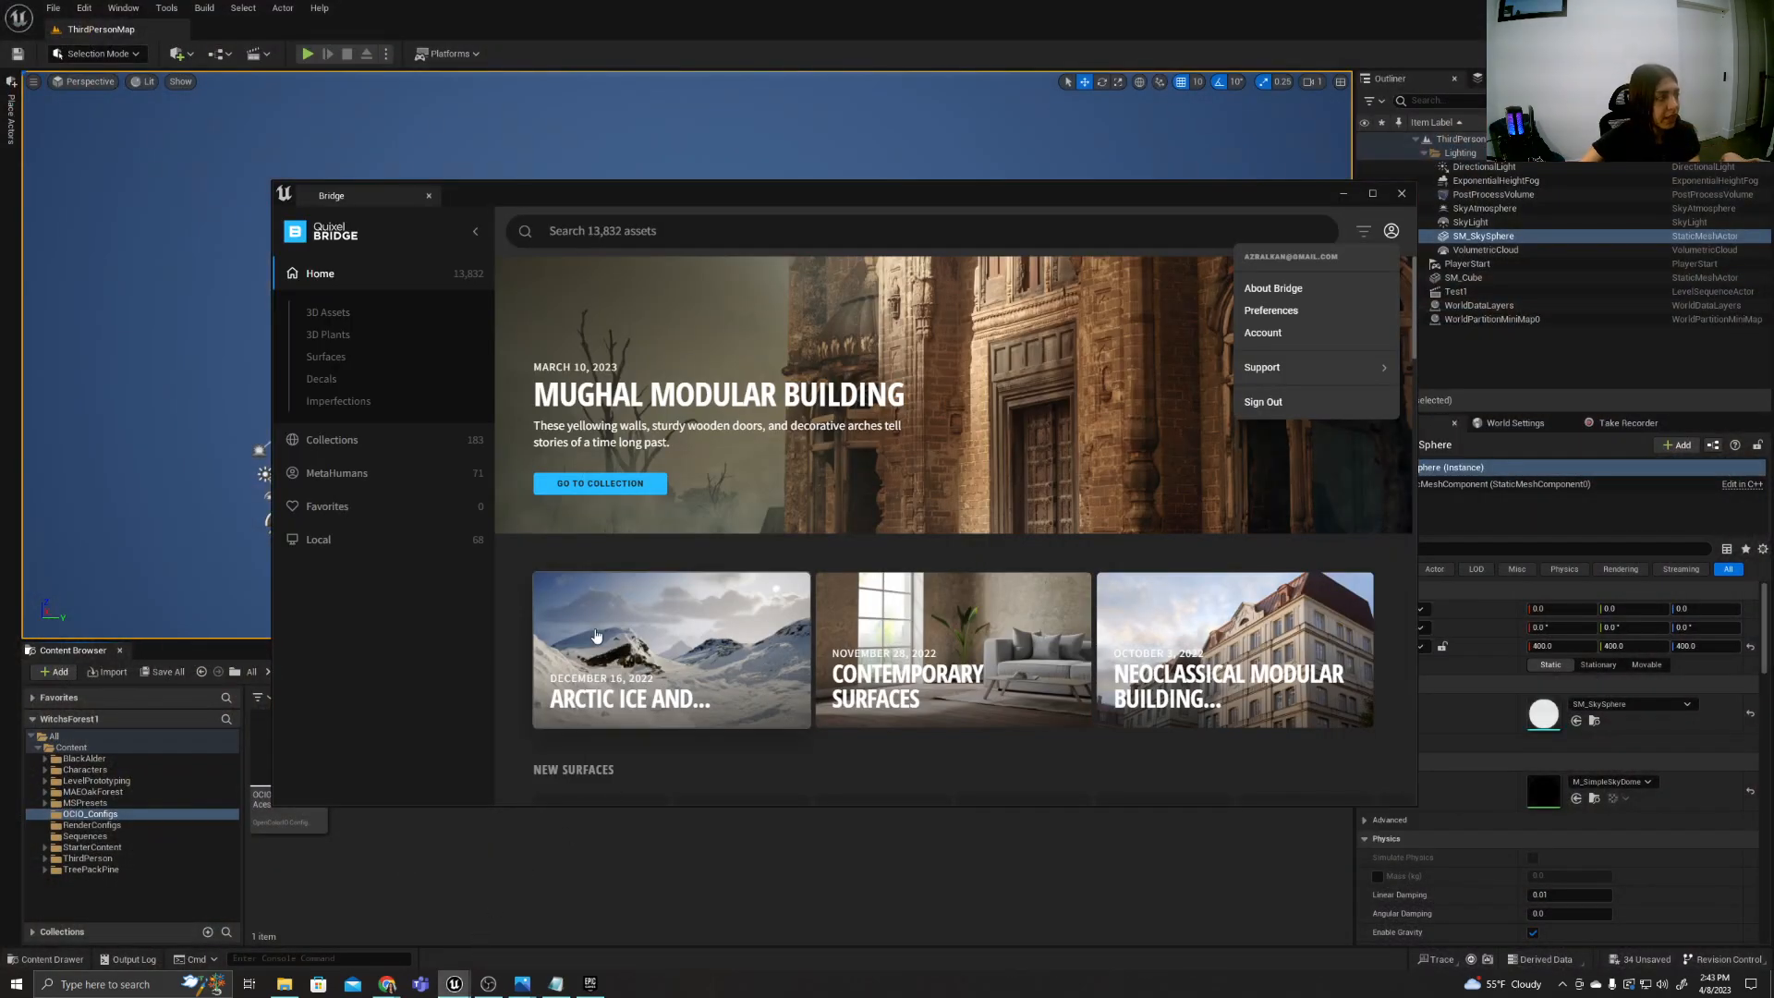
left_click(188, 53)
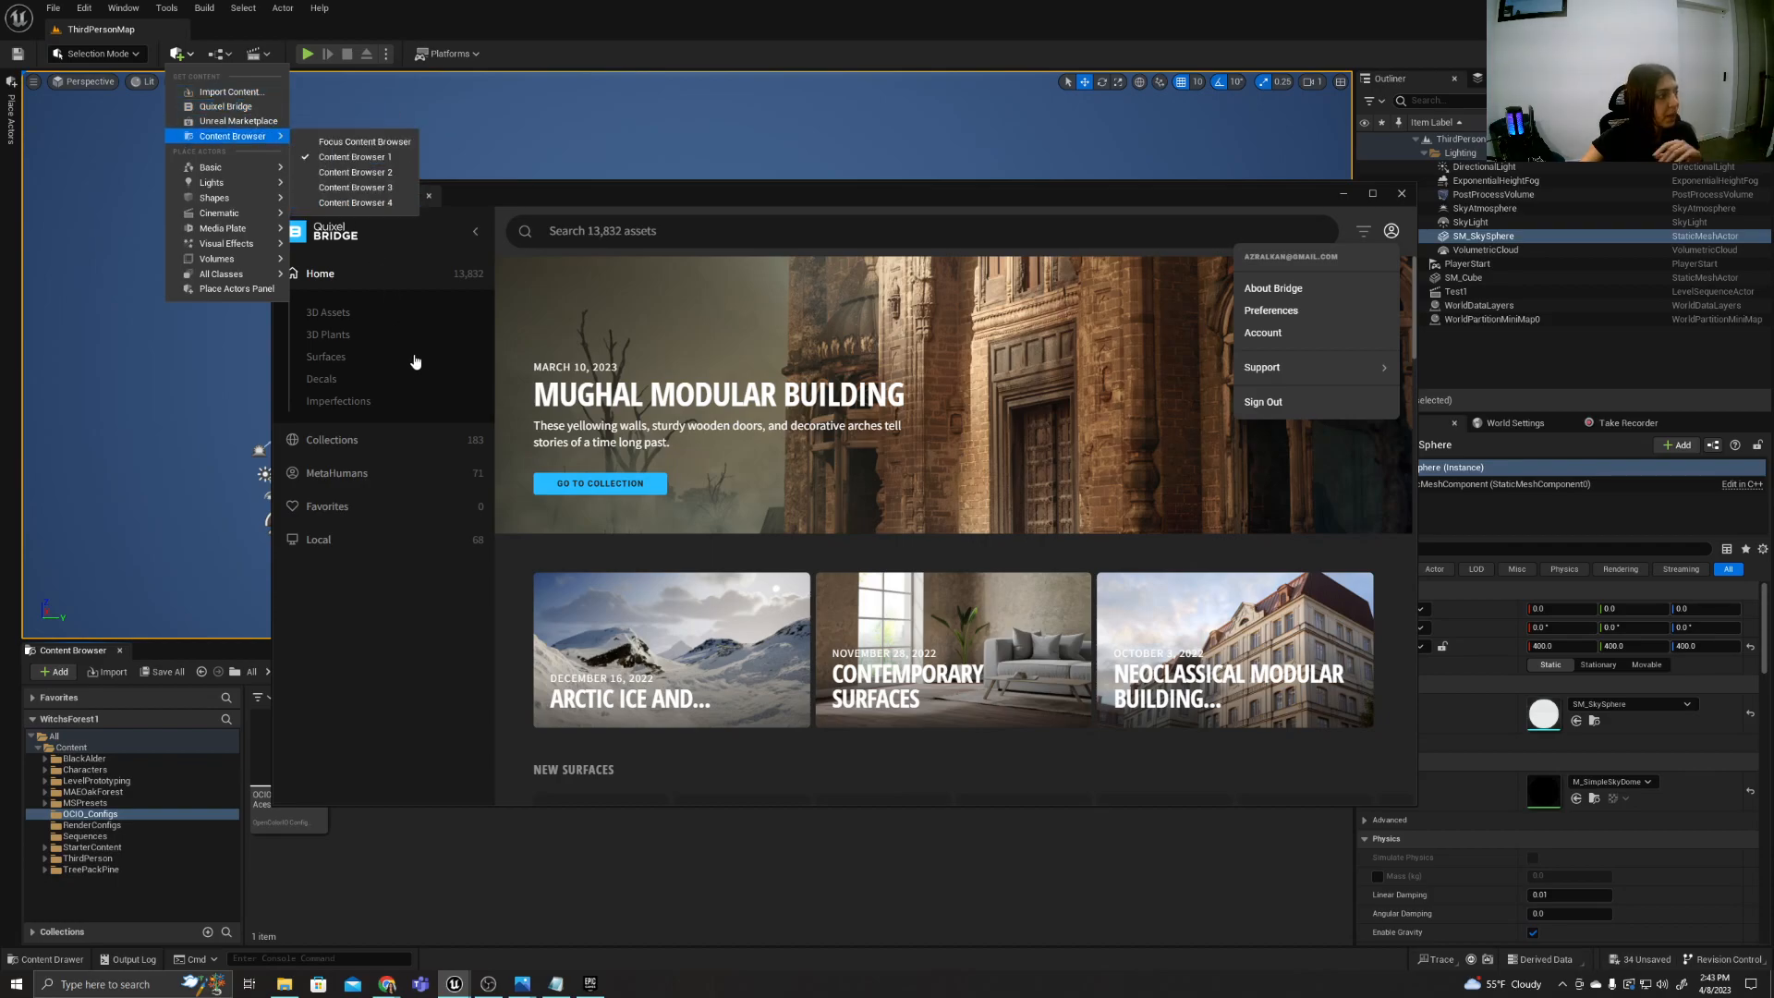
left_click(356, 692)
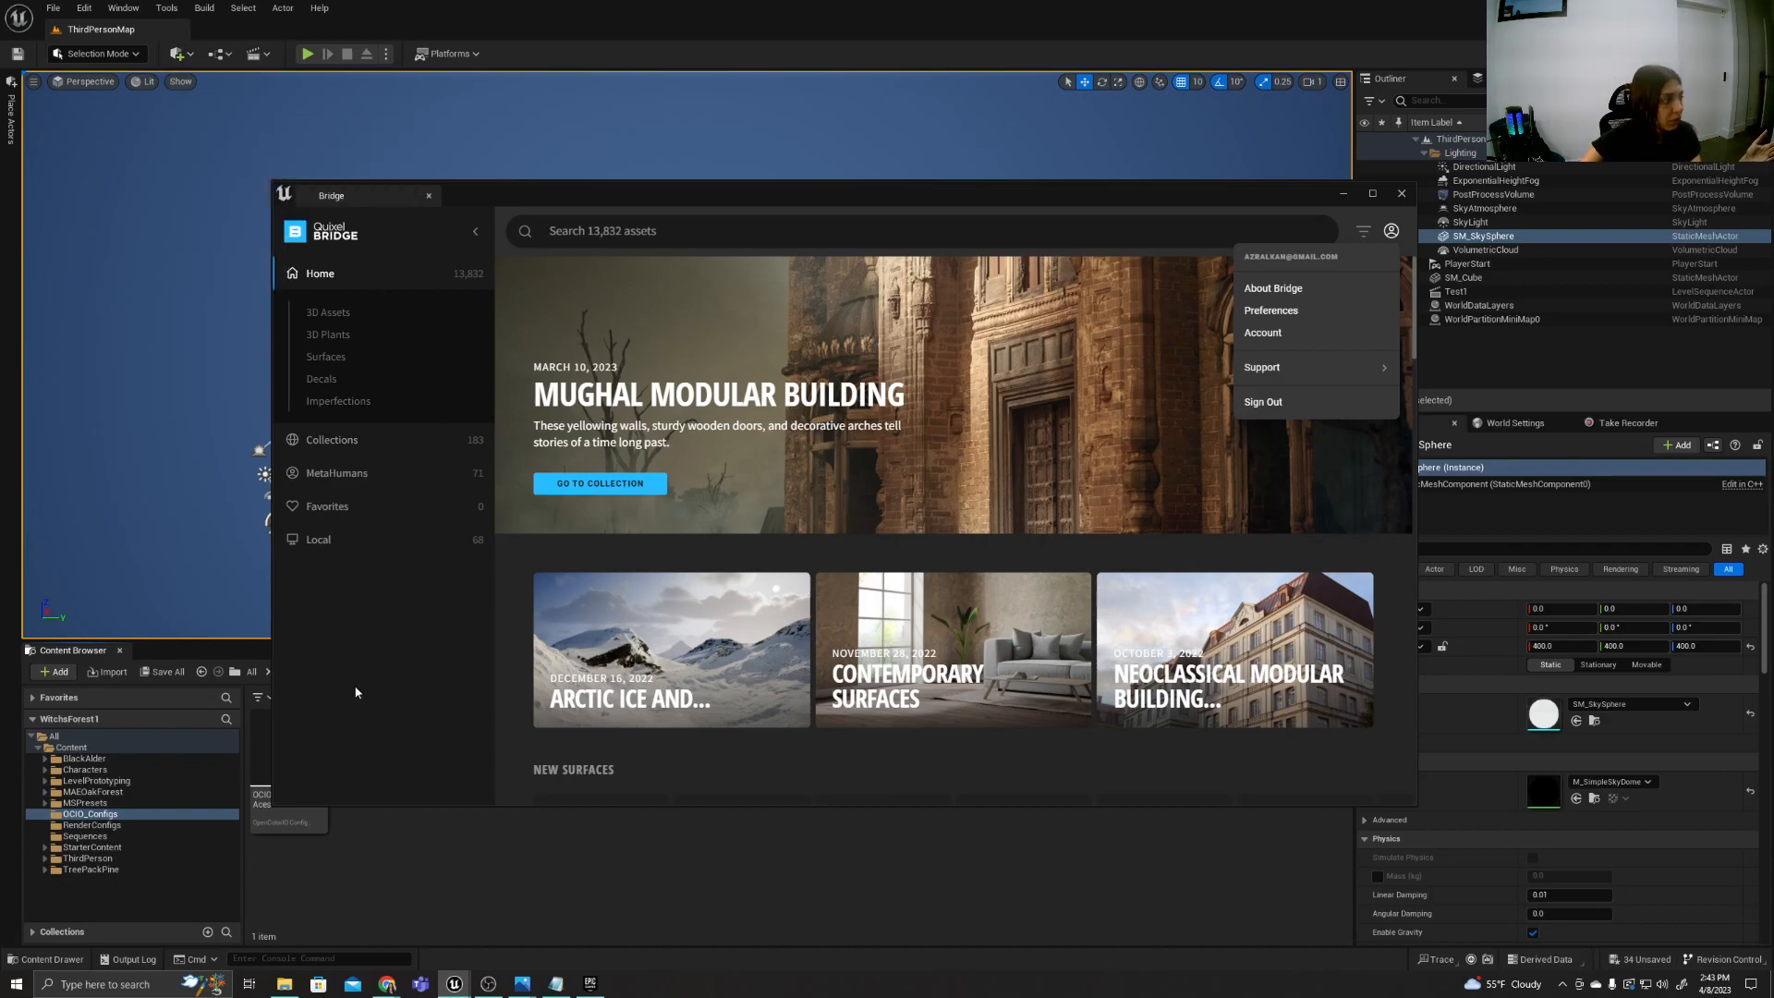
Search the Bridge library for "PLANTS", view the matching assets, and clear the search.
left_click(356, 692)
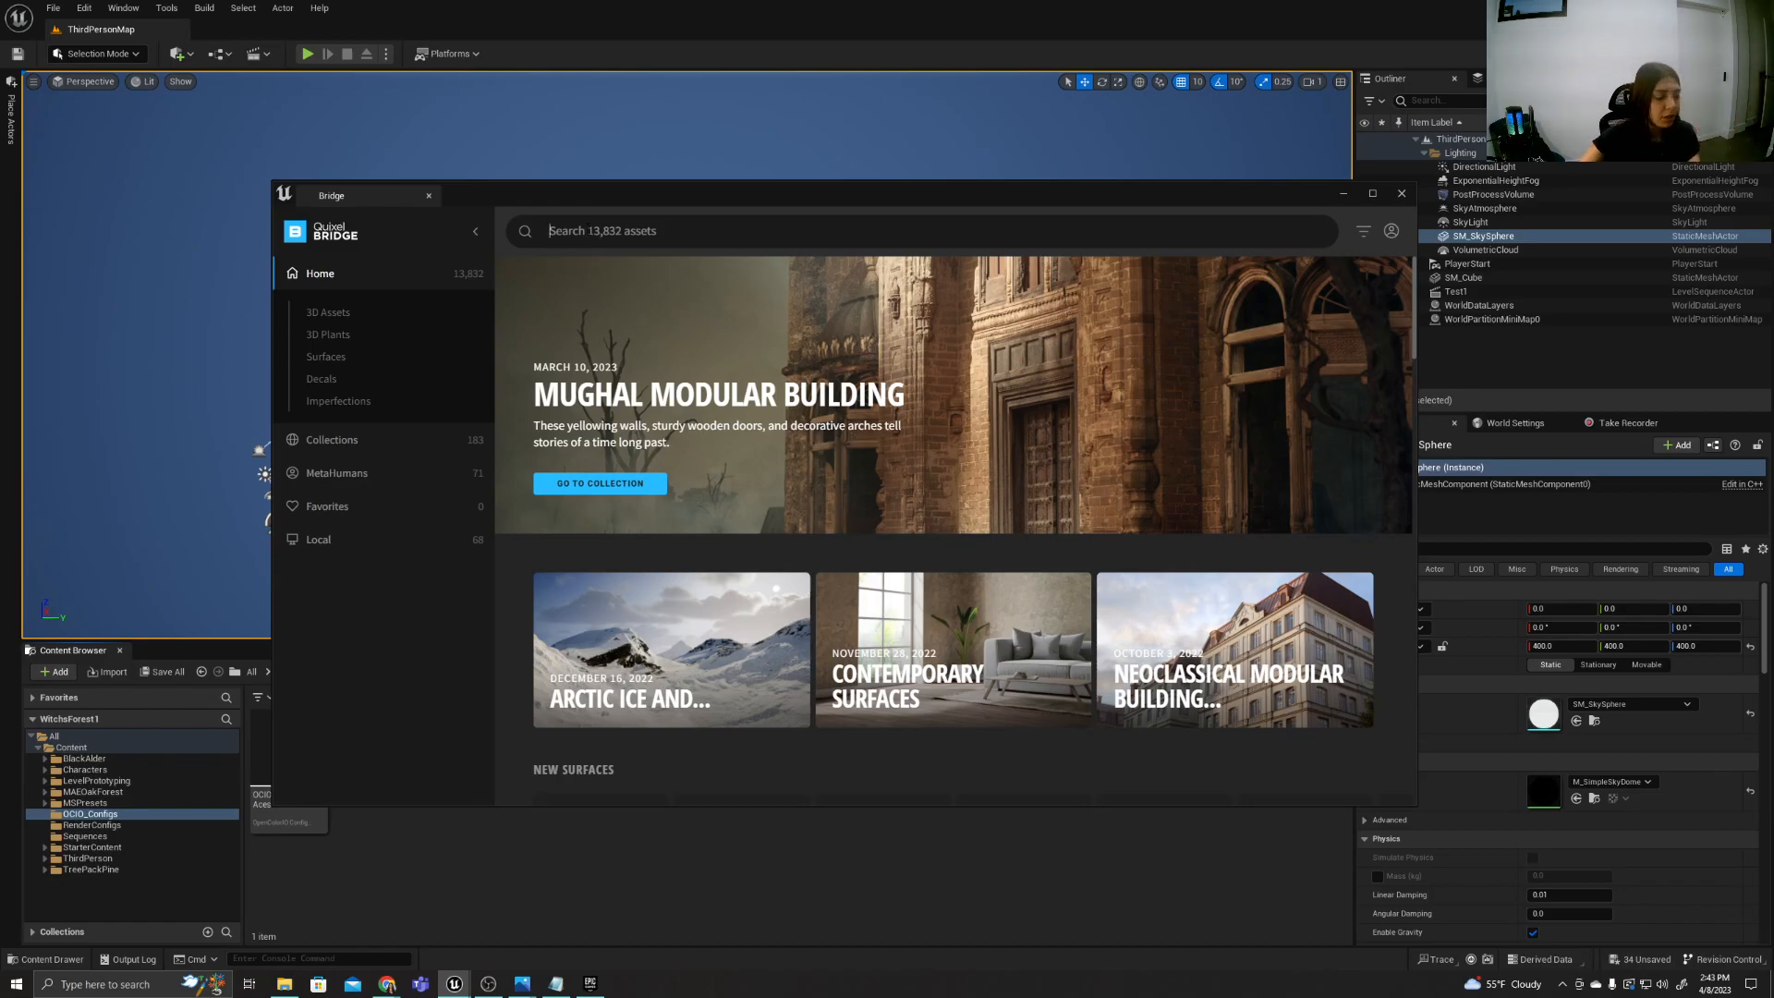
type("PLANTS")
key("Return")
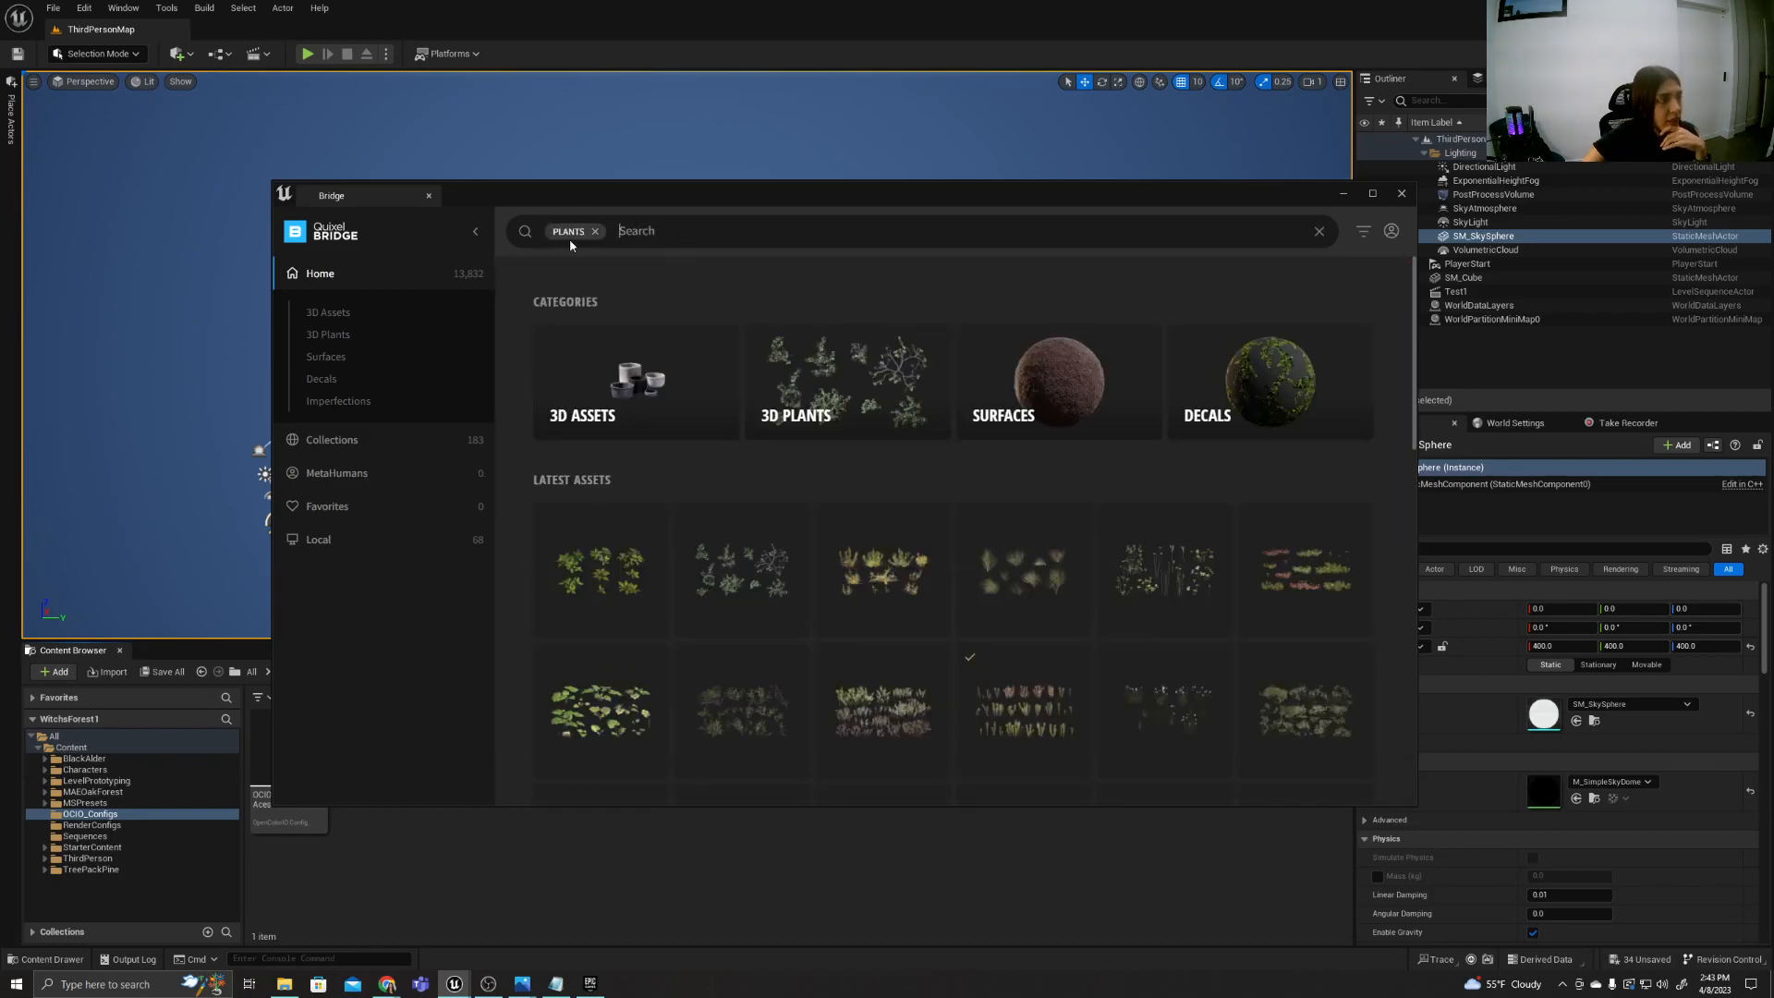
left_click(595, 231)
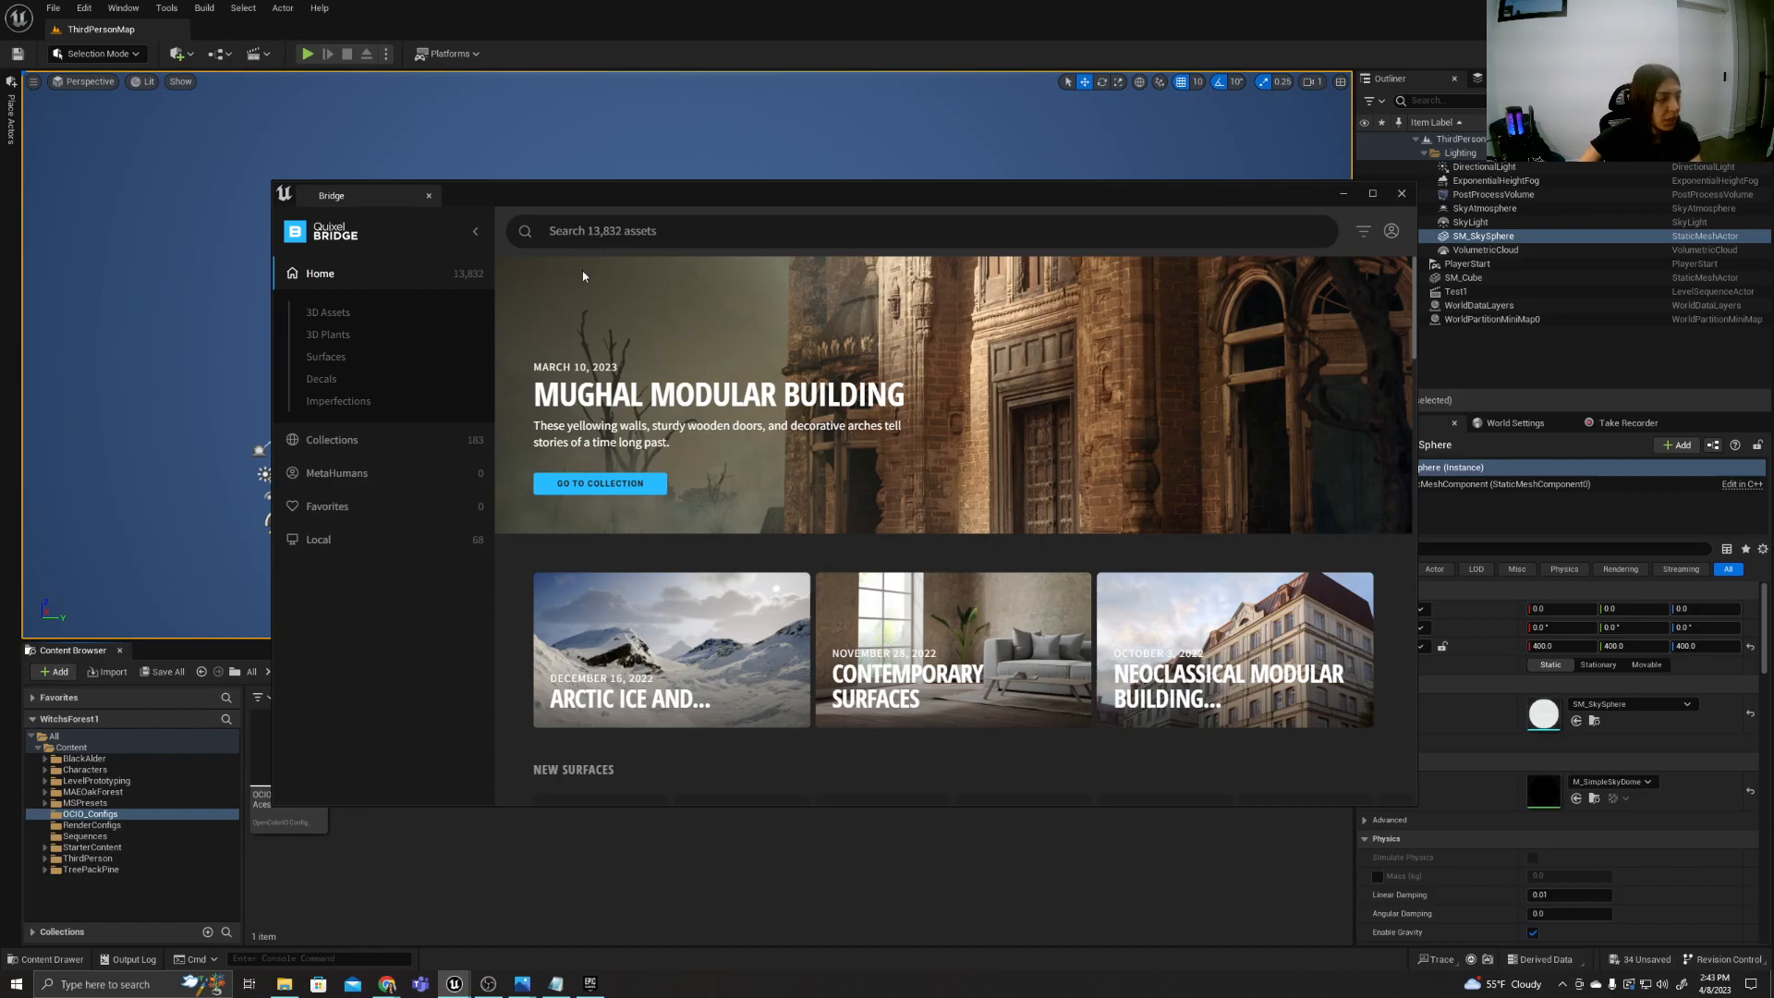
left_click(285, 986)
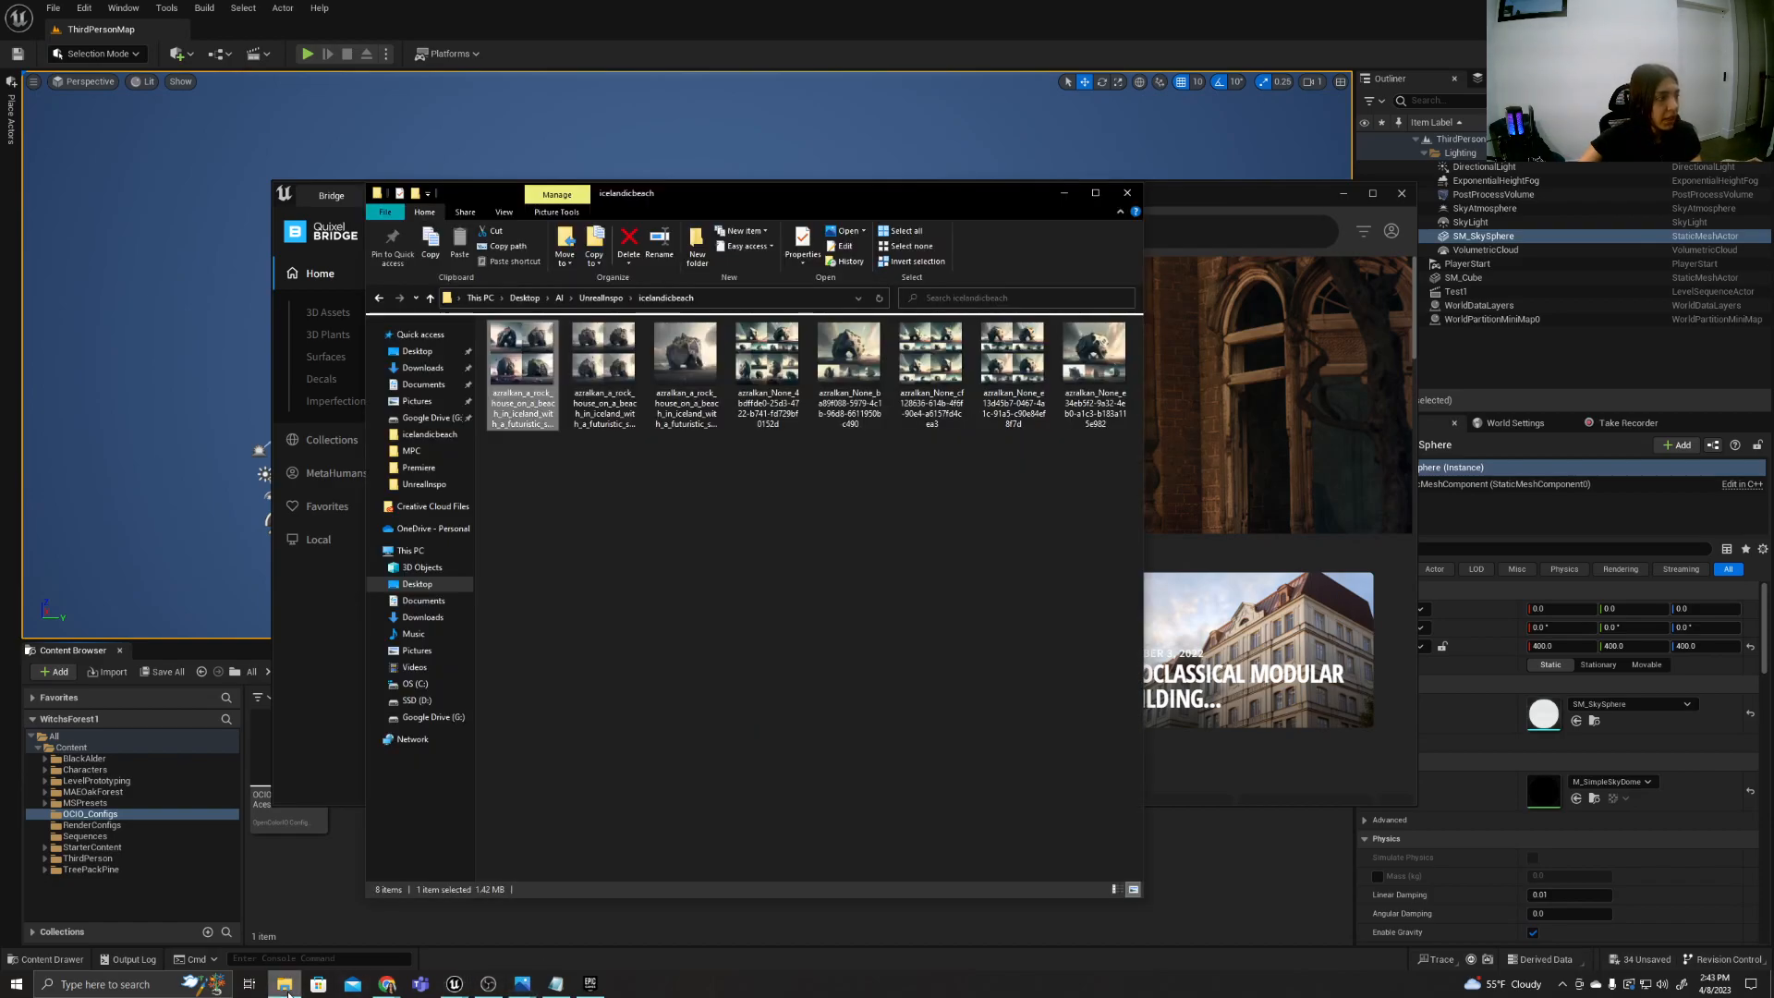
left_click(287, 992)
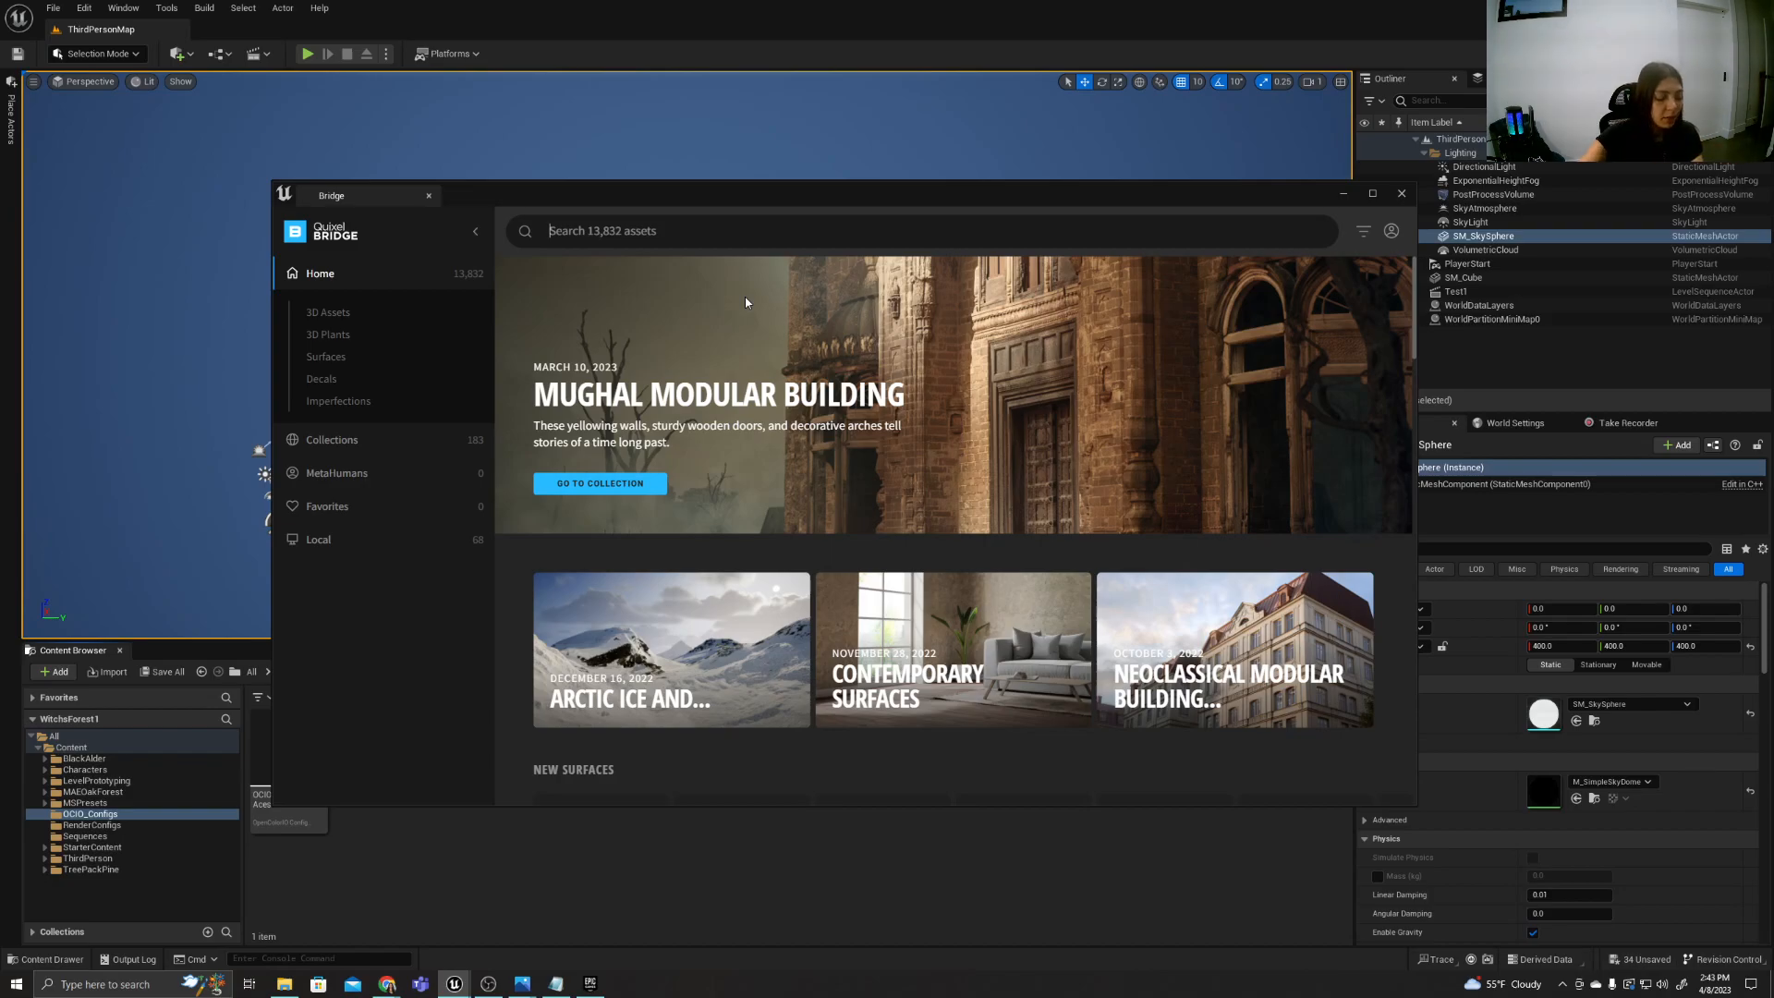
Search the Bridge library for "house" and browse the matching assets and surfaces.
type("house")
key("Return")
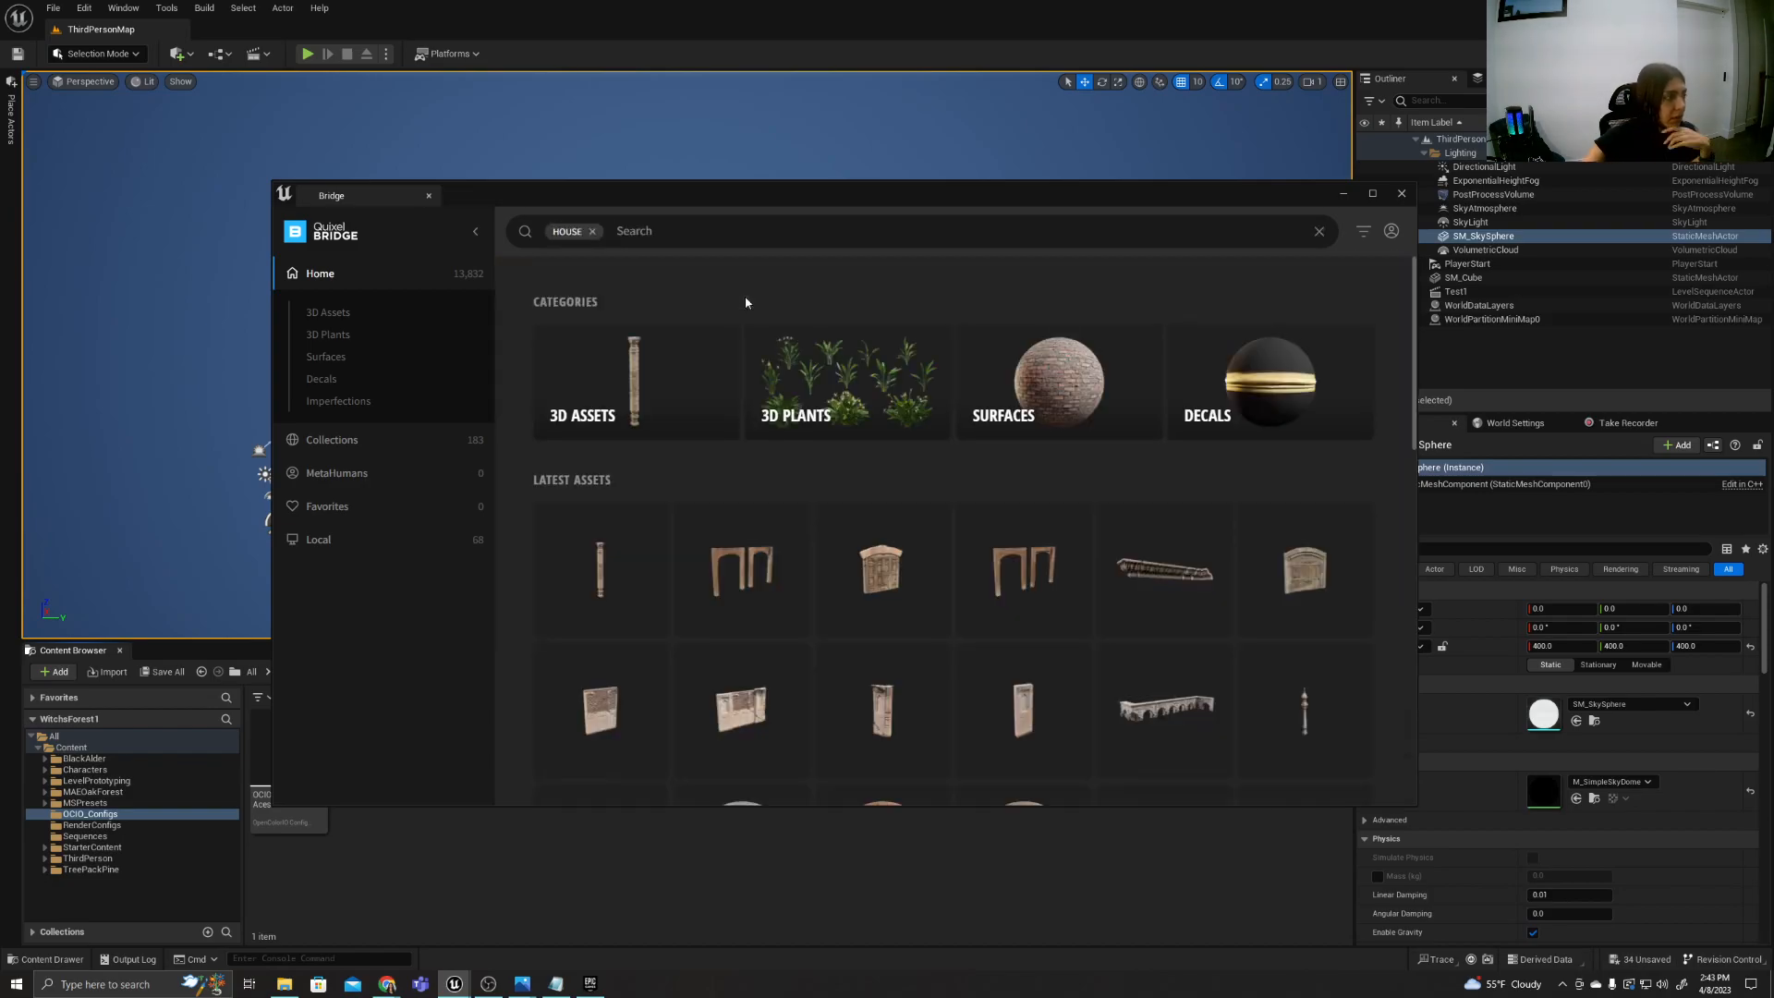
scroll(847, 591, "down", 4)
scroll(830, 577, "down", 12)
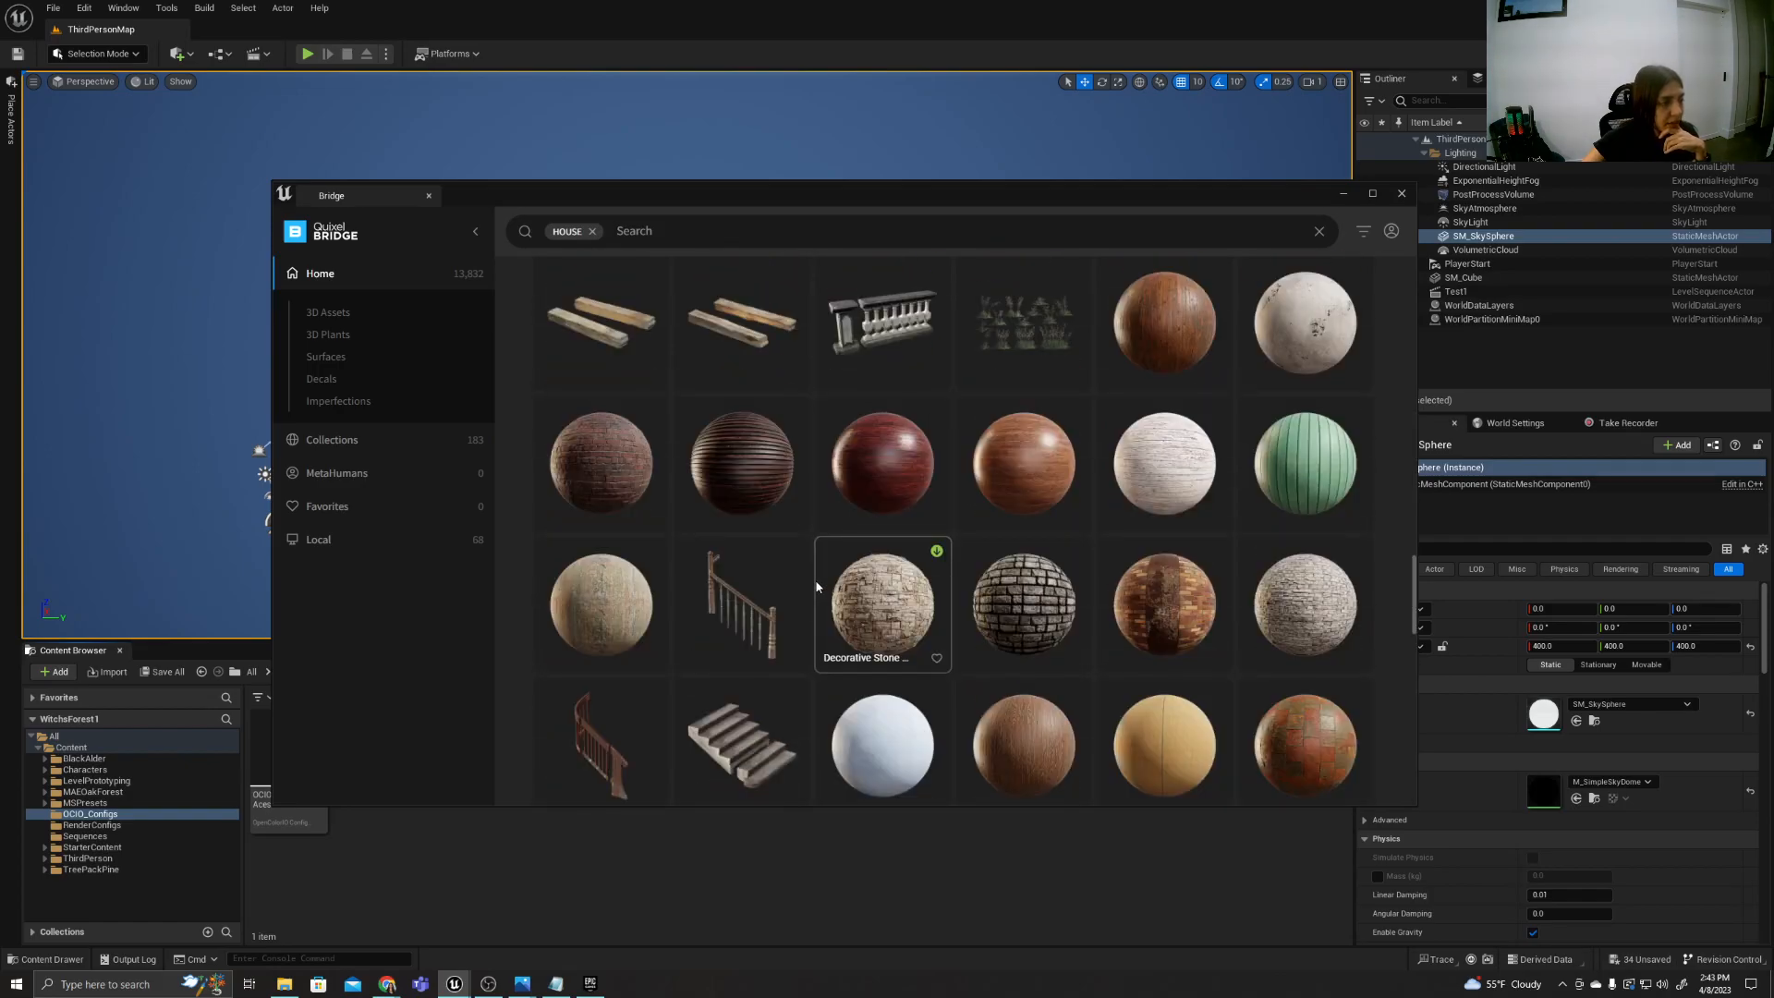
scroll(816, 582, "up", 14)
scroll(813, 588, "up", 4)
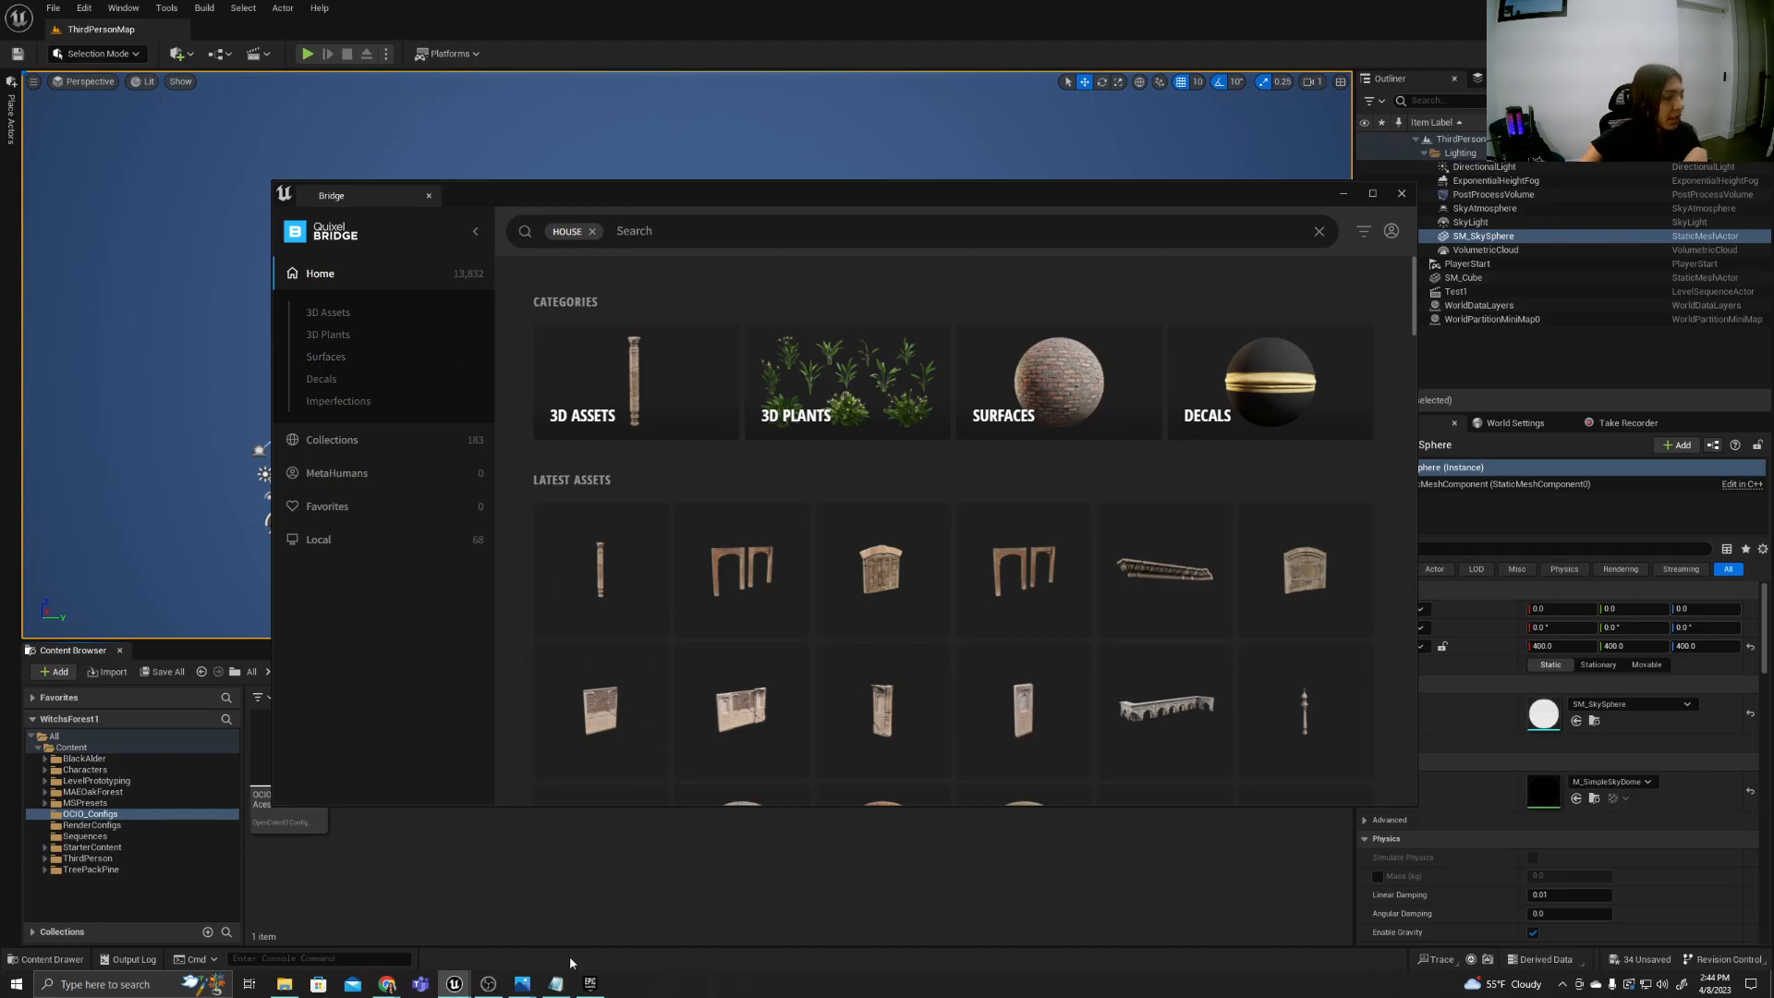
Switch to the plan in Notepad and correct the spelling of "ULTRA" in item 7.
left_click(559, 987)
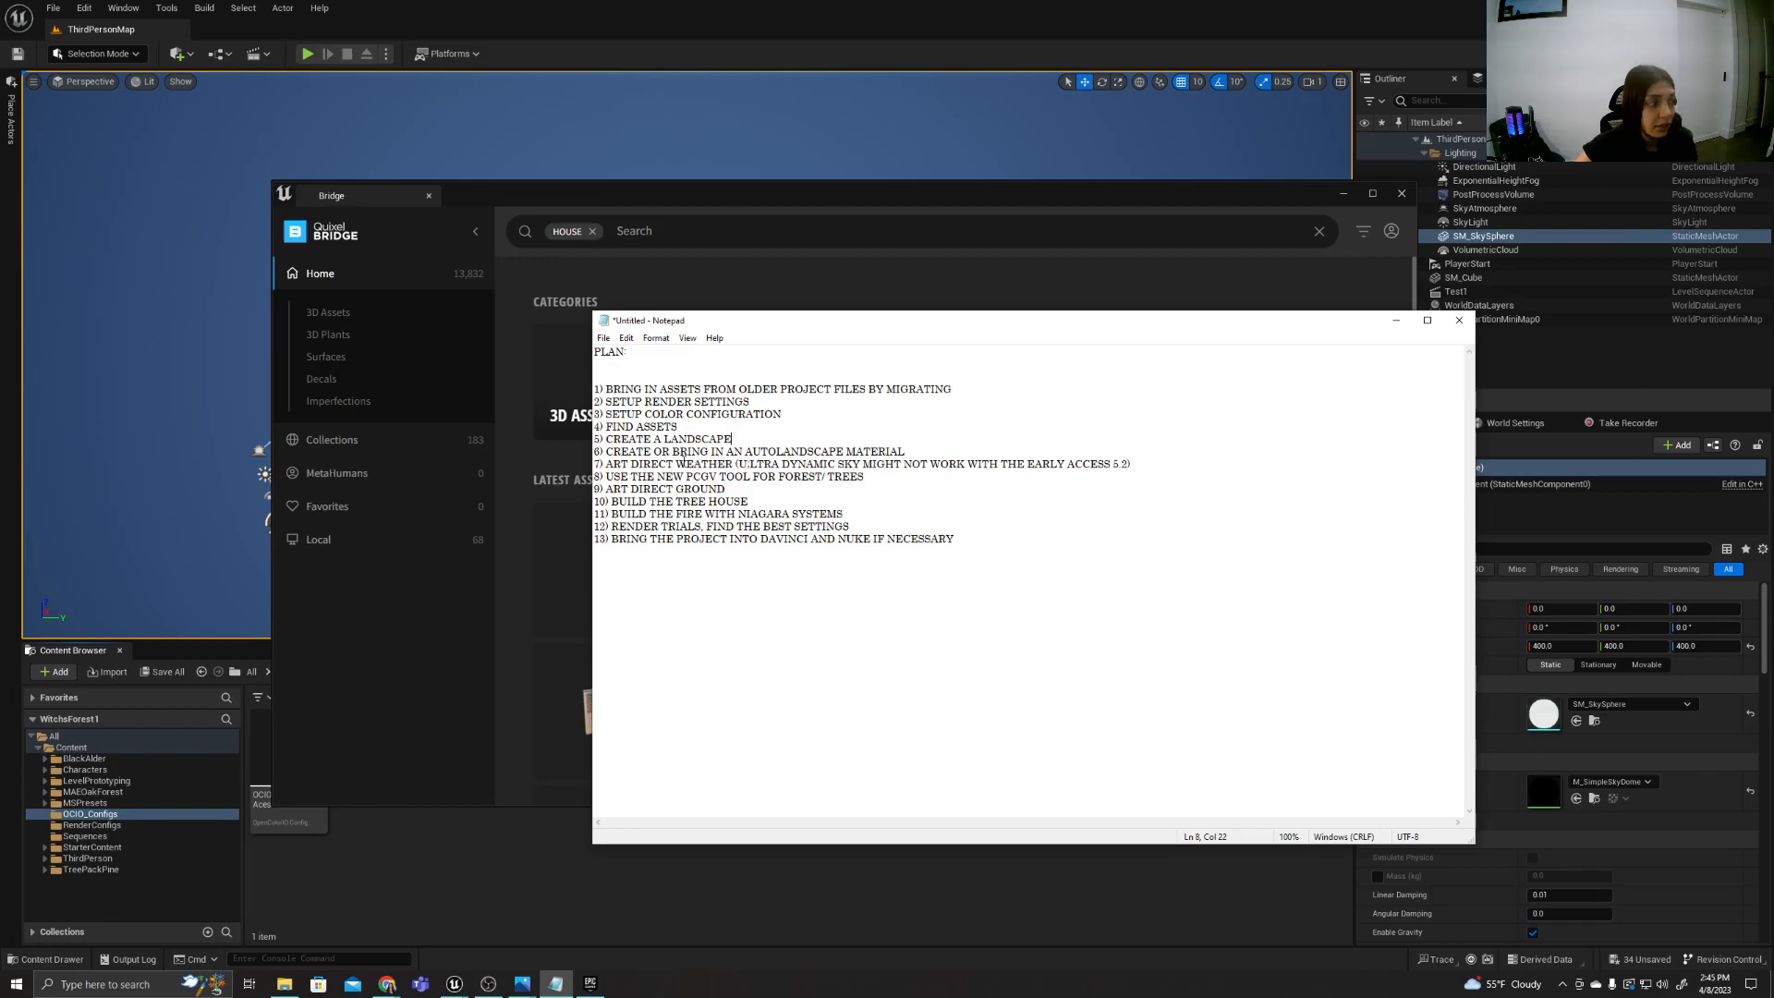
left_click(754, 462)
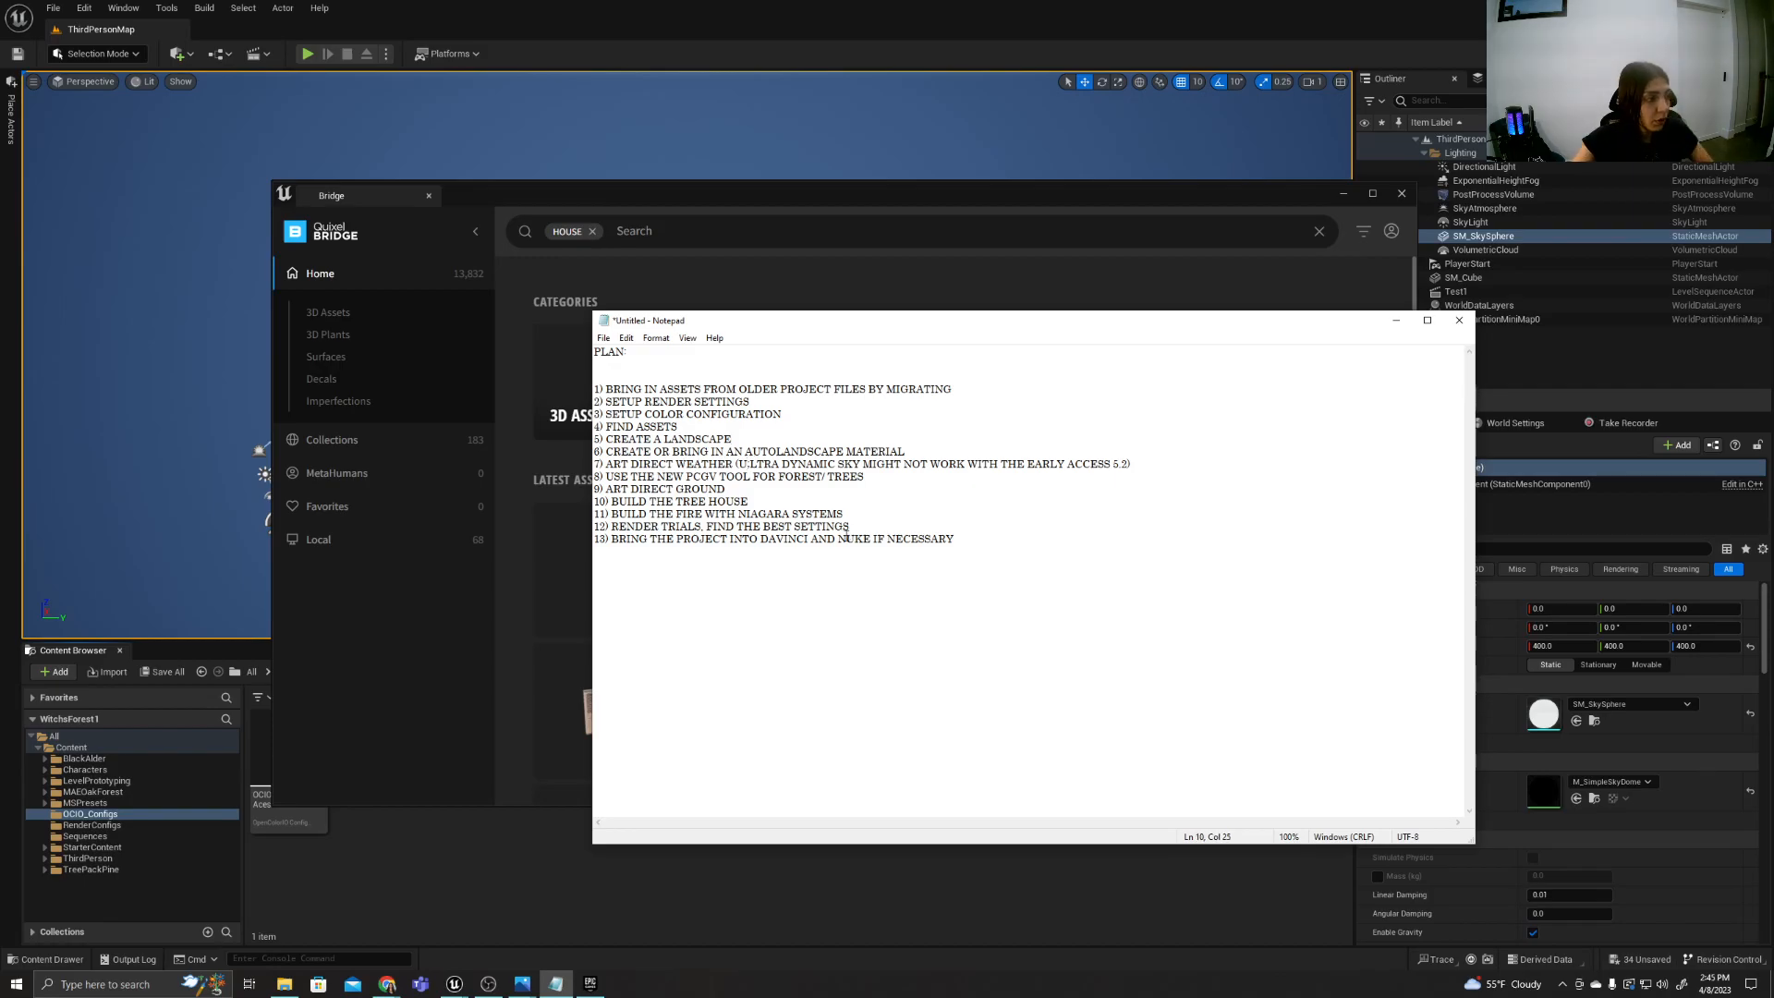
key("BackSpace")
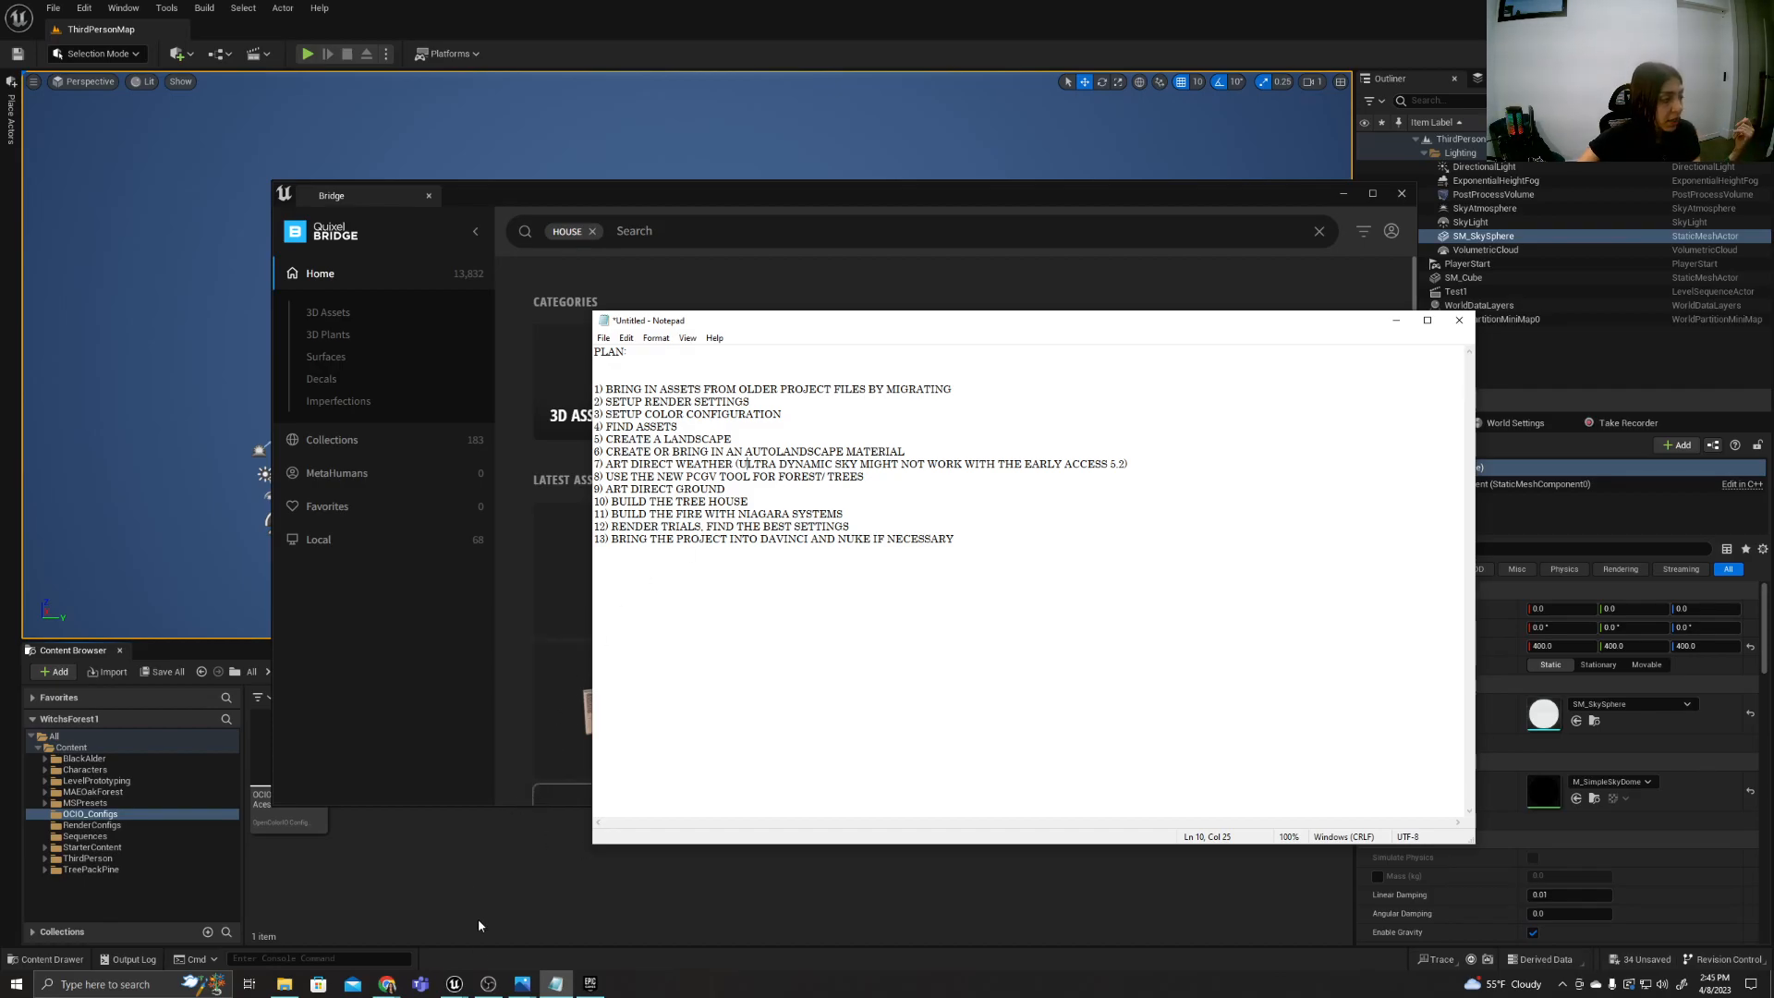
Switch to the Epic Games Launcher, look through the library's assets and projects, and open the Marketplace.
left_click(590, 984)
scroll(957, 377, "up", 5)
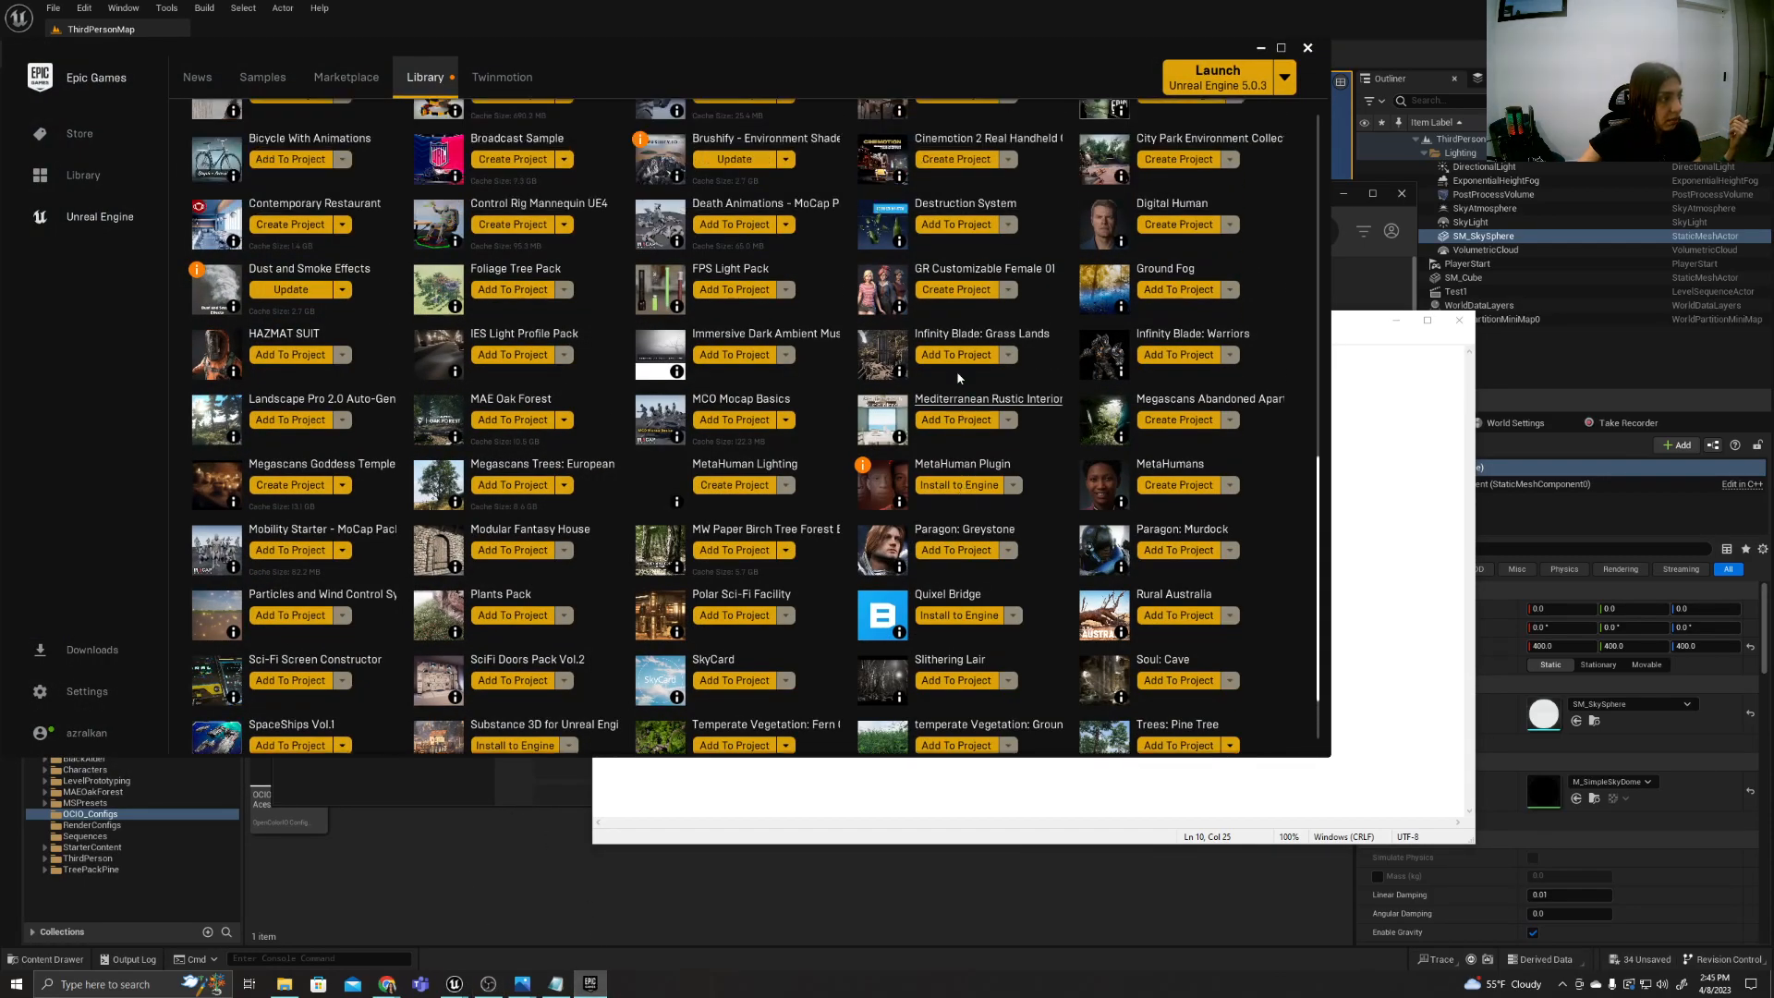
scroll(956, 377, "up", 6)
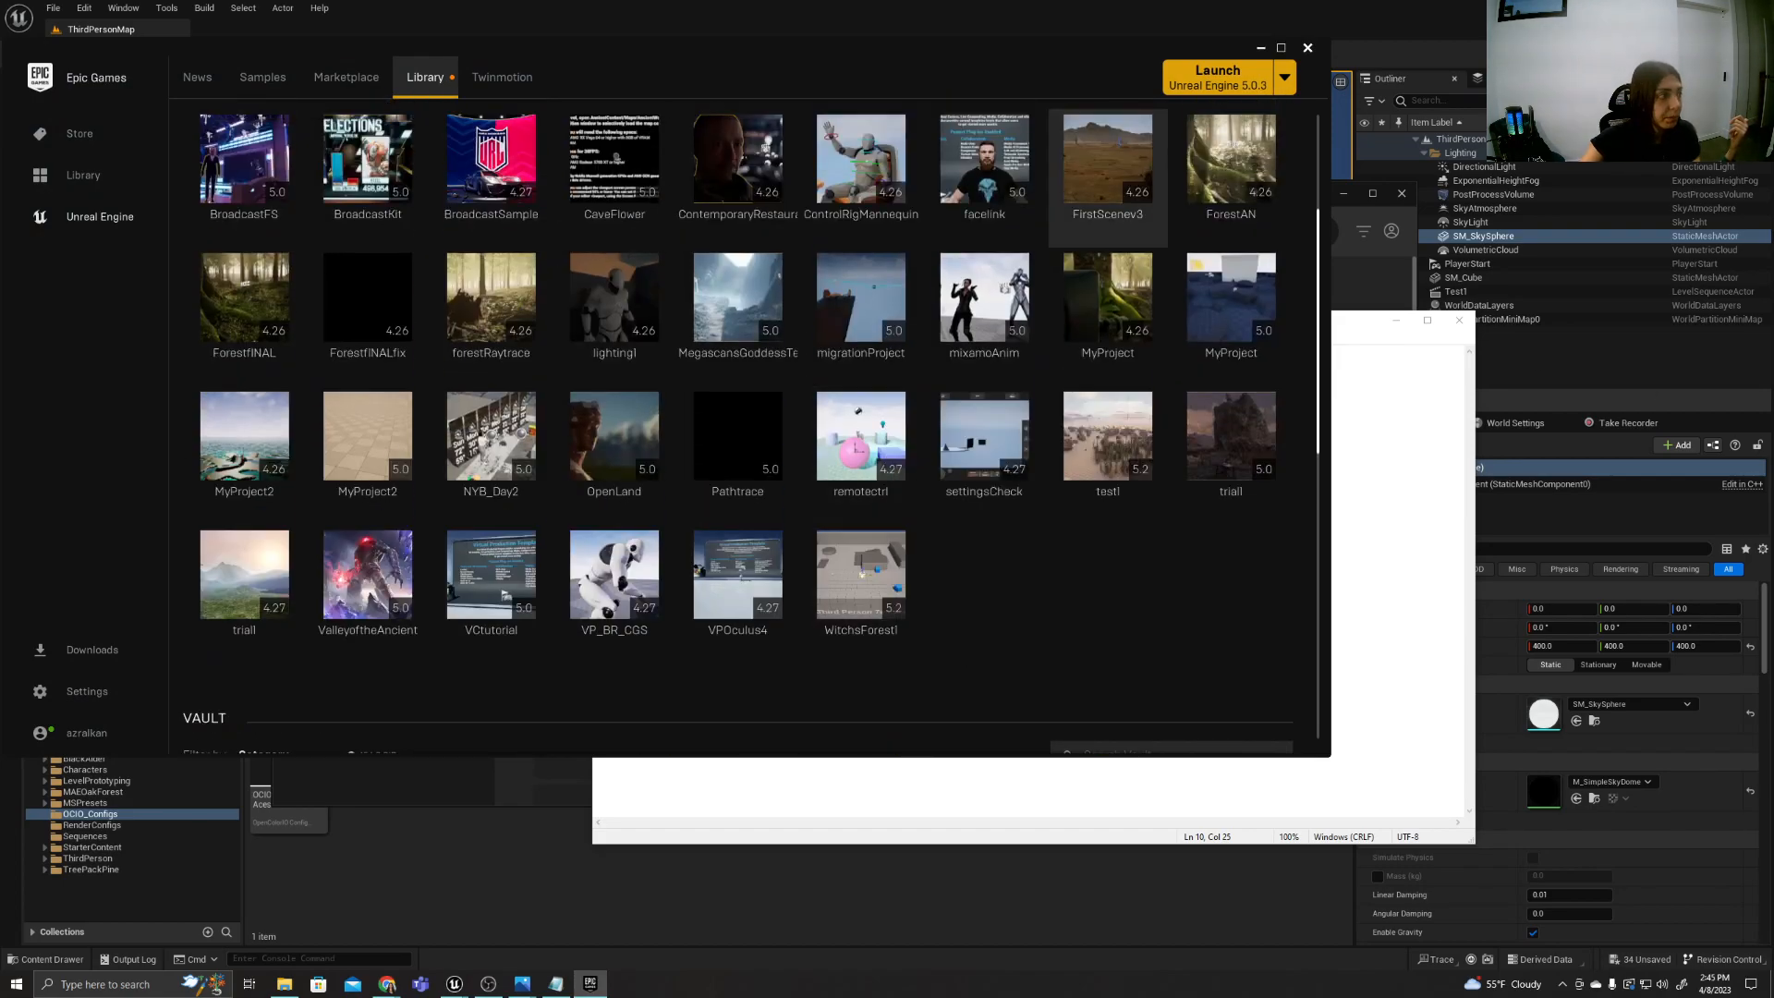
scroll(1088, 268, "up", 3)
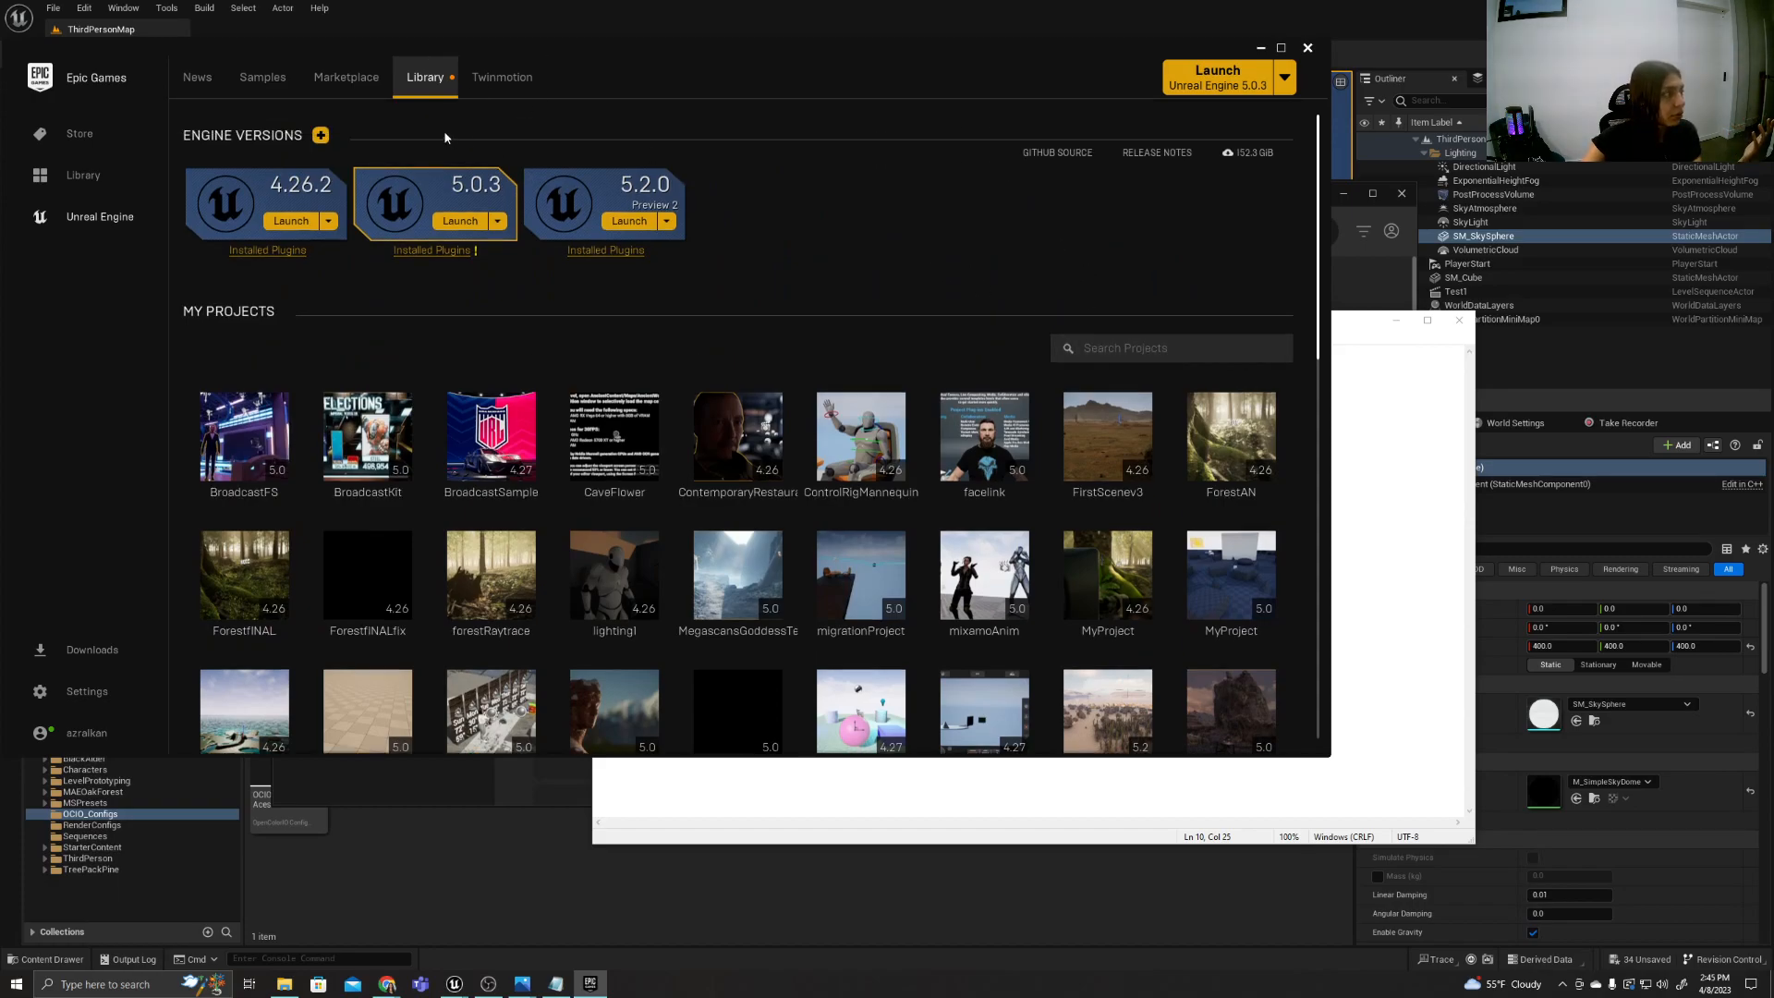
left_click(375, 90)
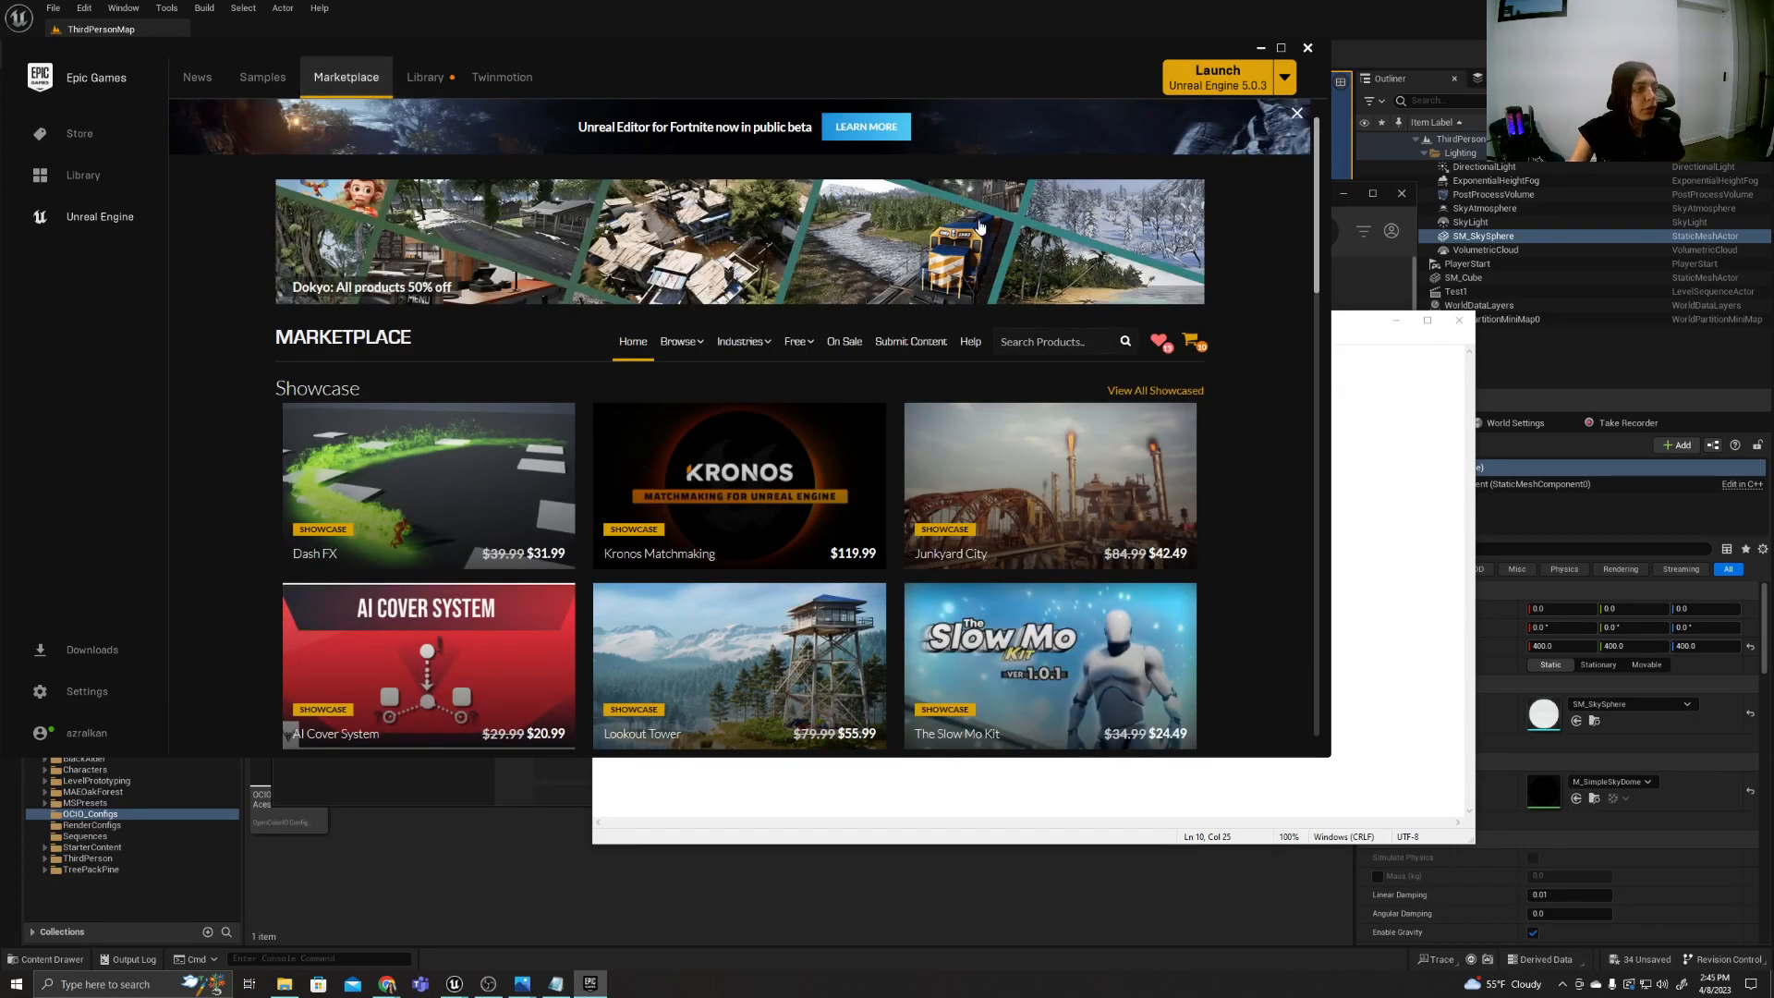
Search the Marketplace for "ULTRA" and open the Ultra Dynamic Sky product page.
left_click(1035, 354)
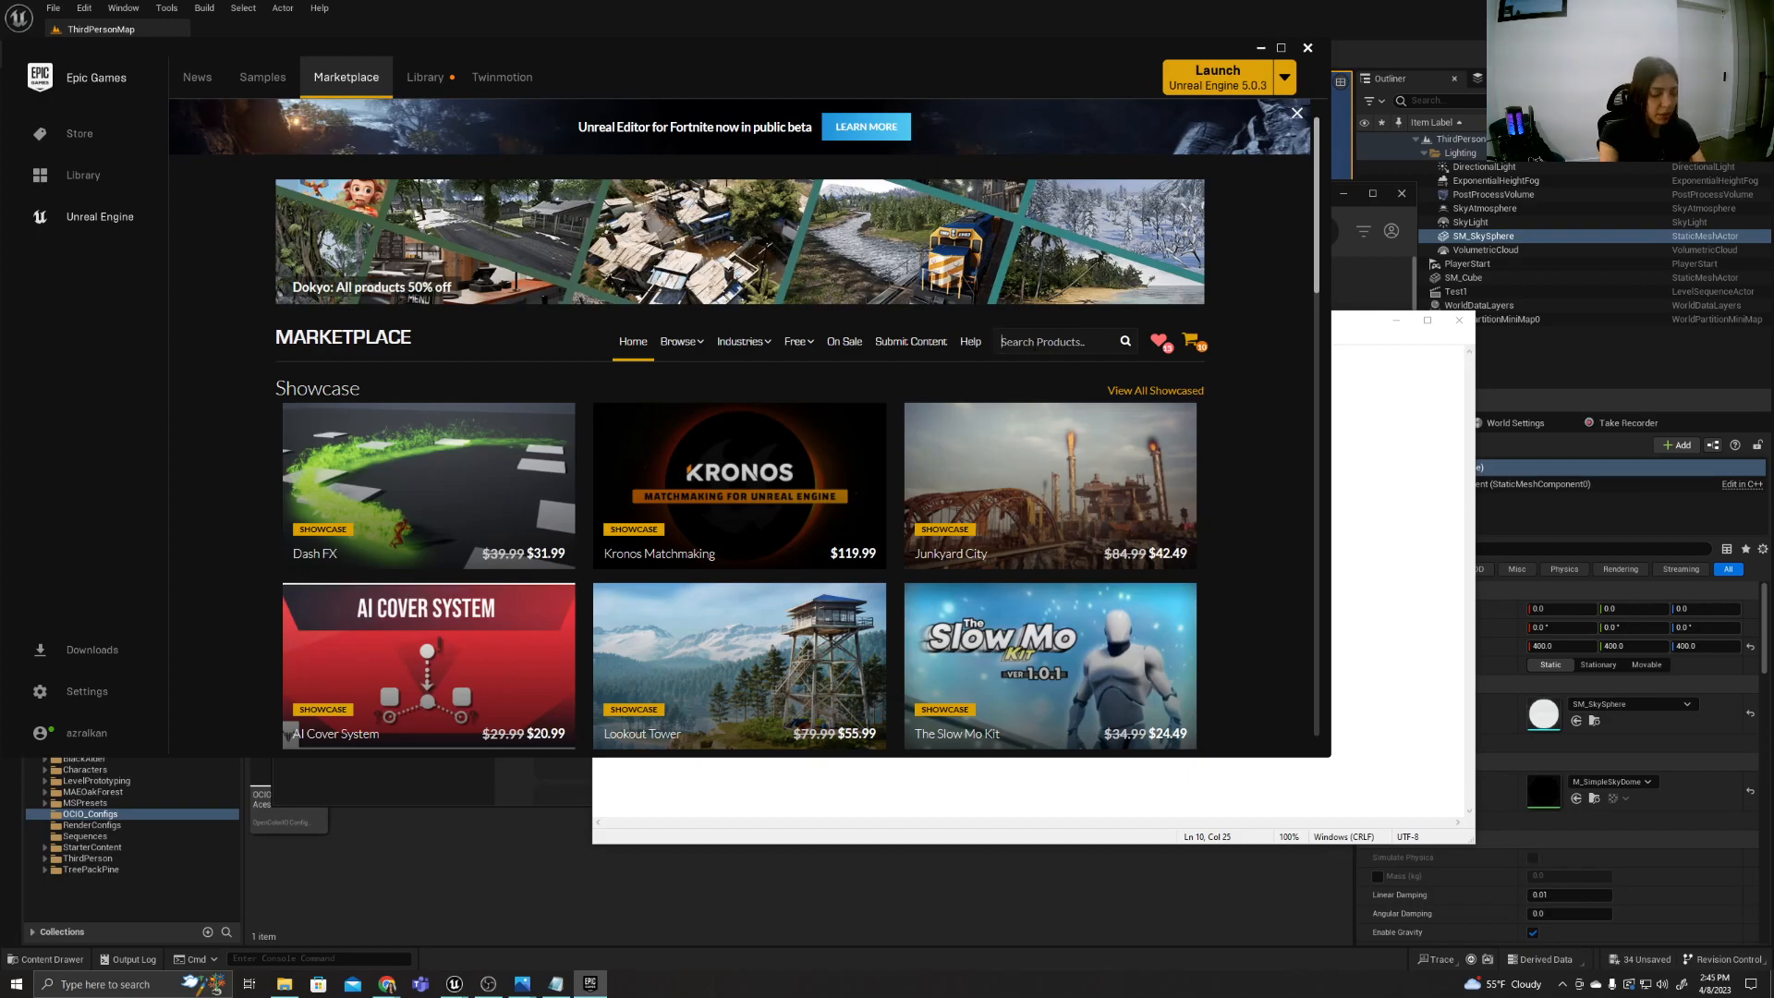
type("ULTRA")
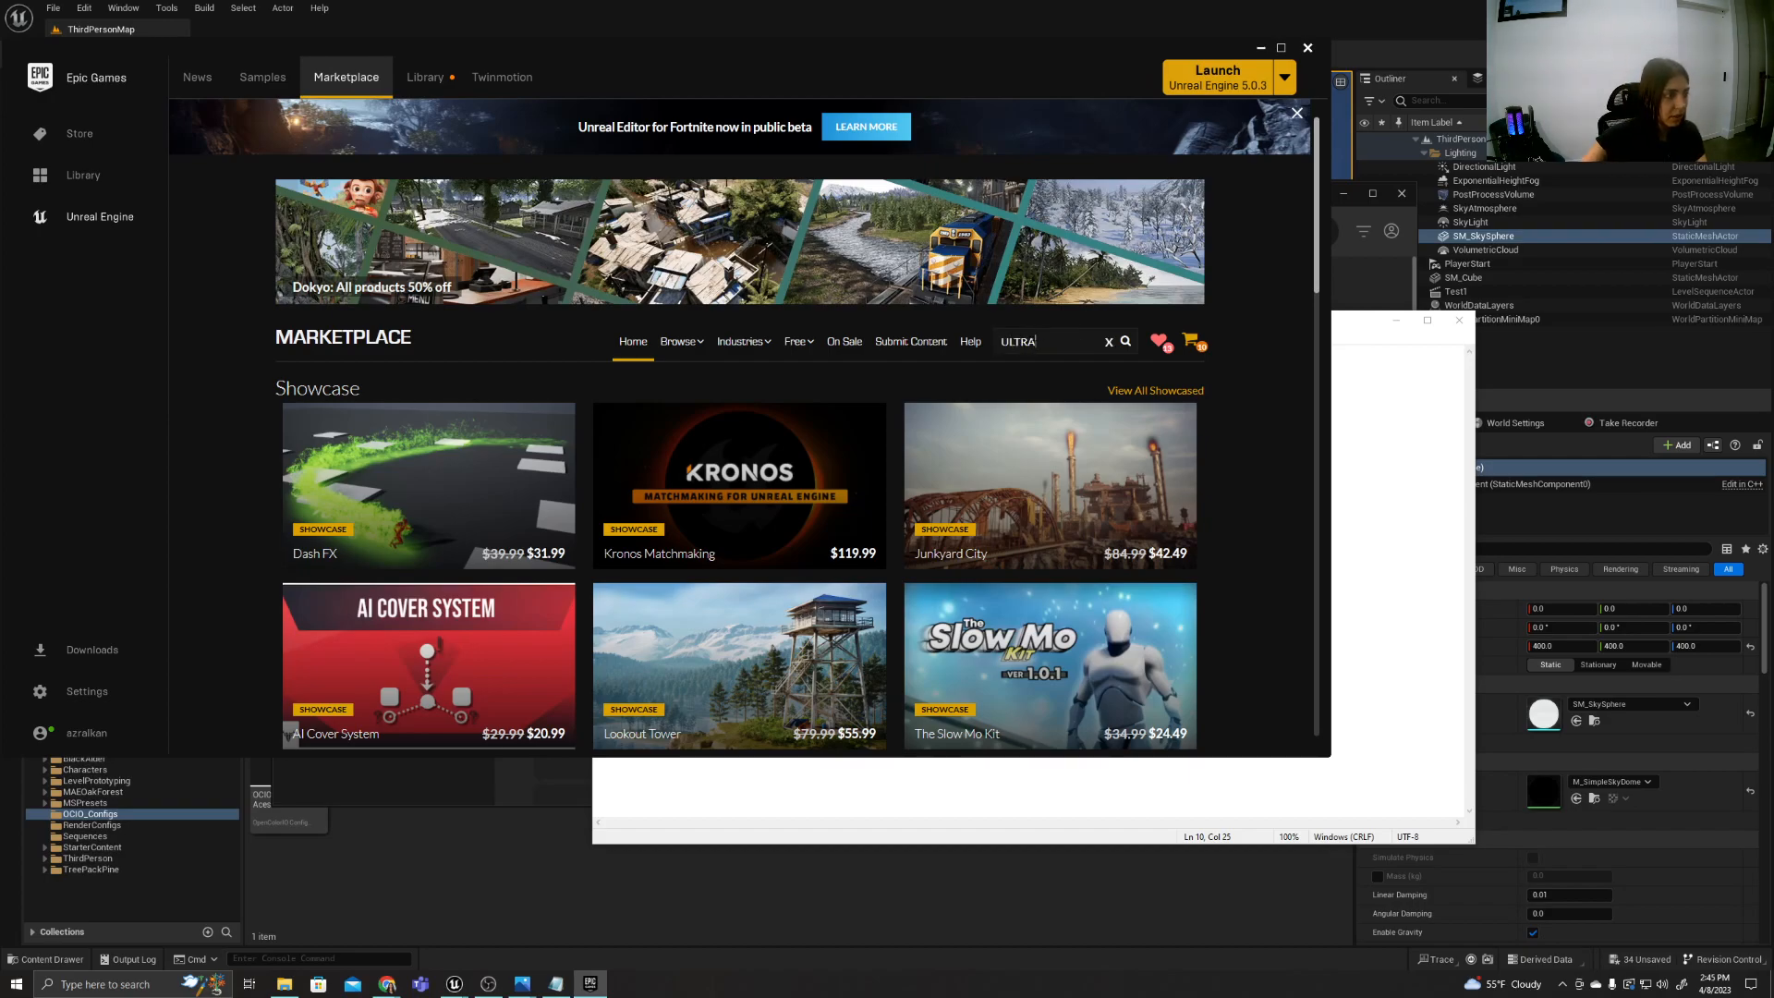
scroll(743, 425, "down", 5)
type("YNAMIC")
key("Return")
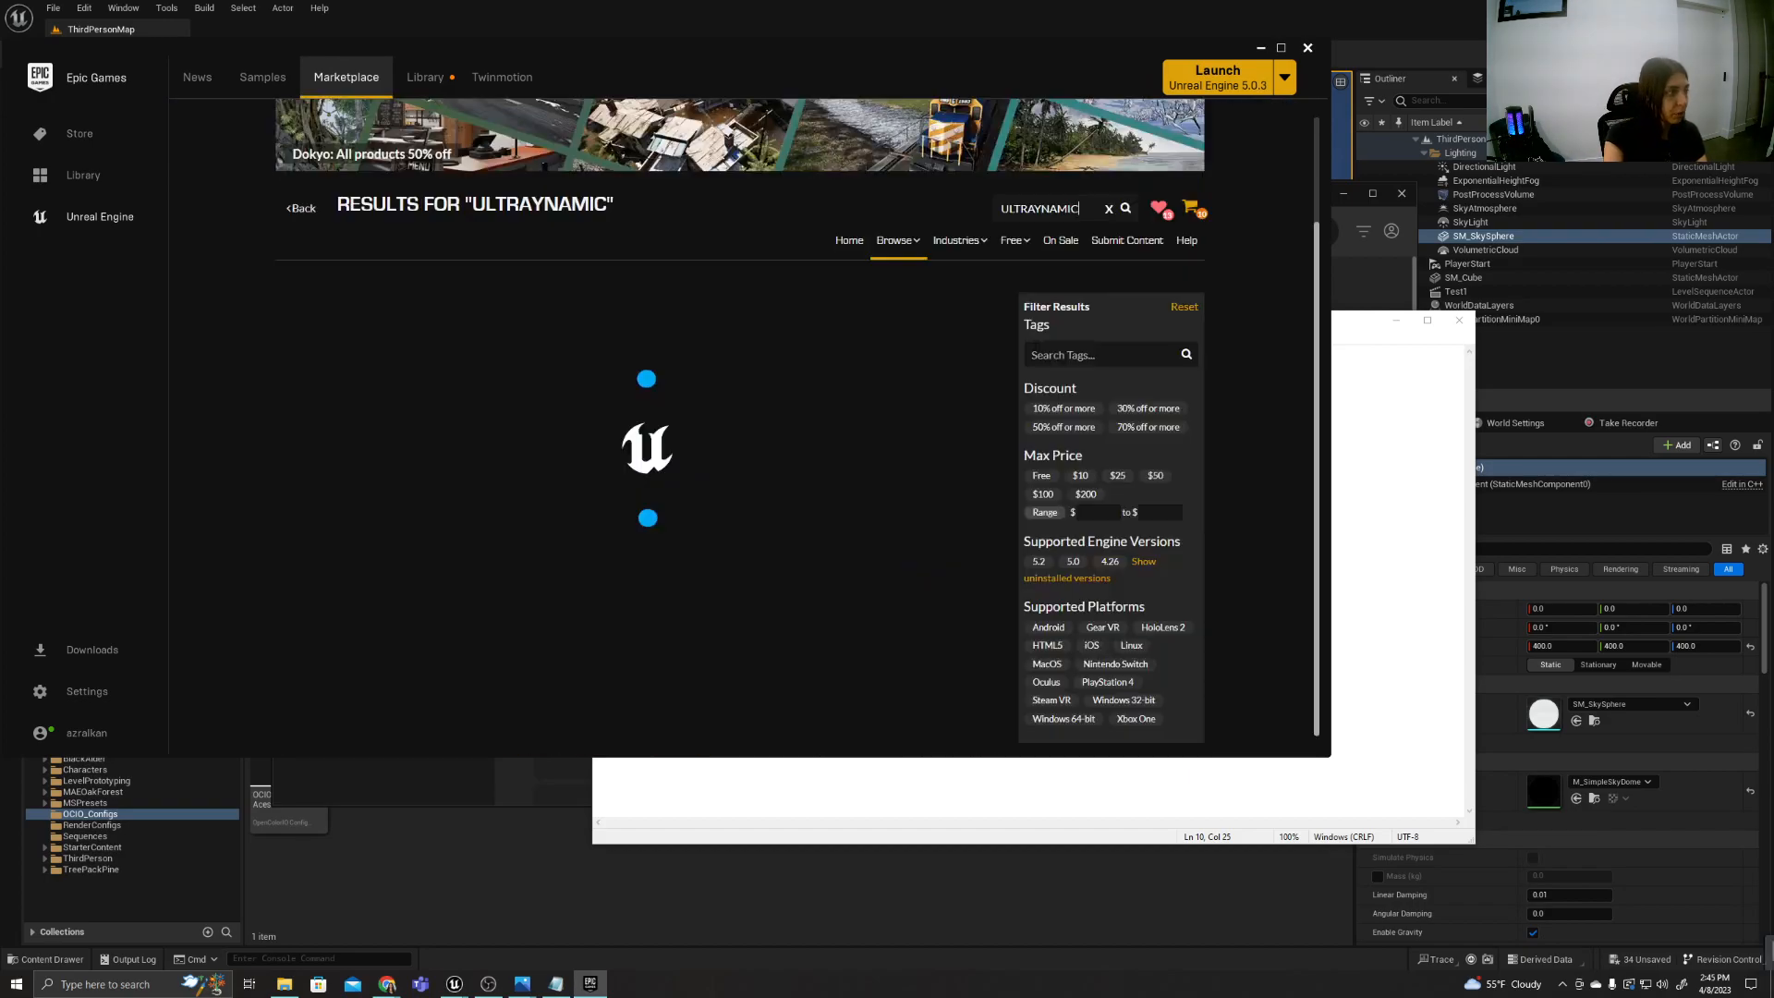
left_click_drag(1034, 209, 1087, 210)
key("BackSpace")
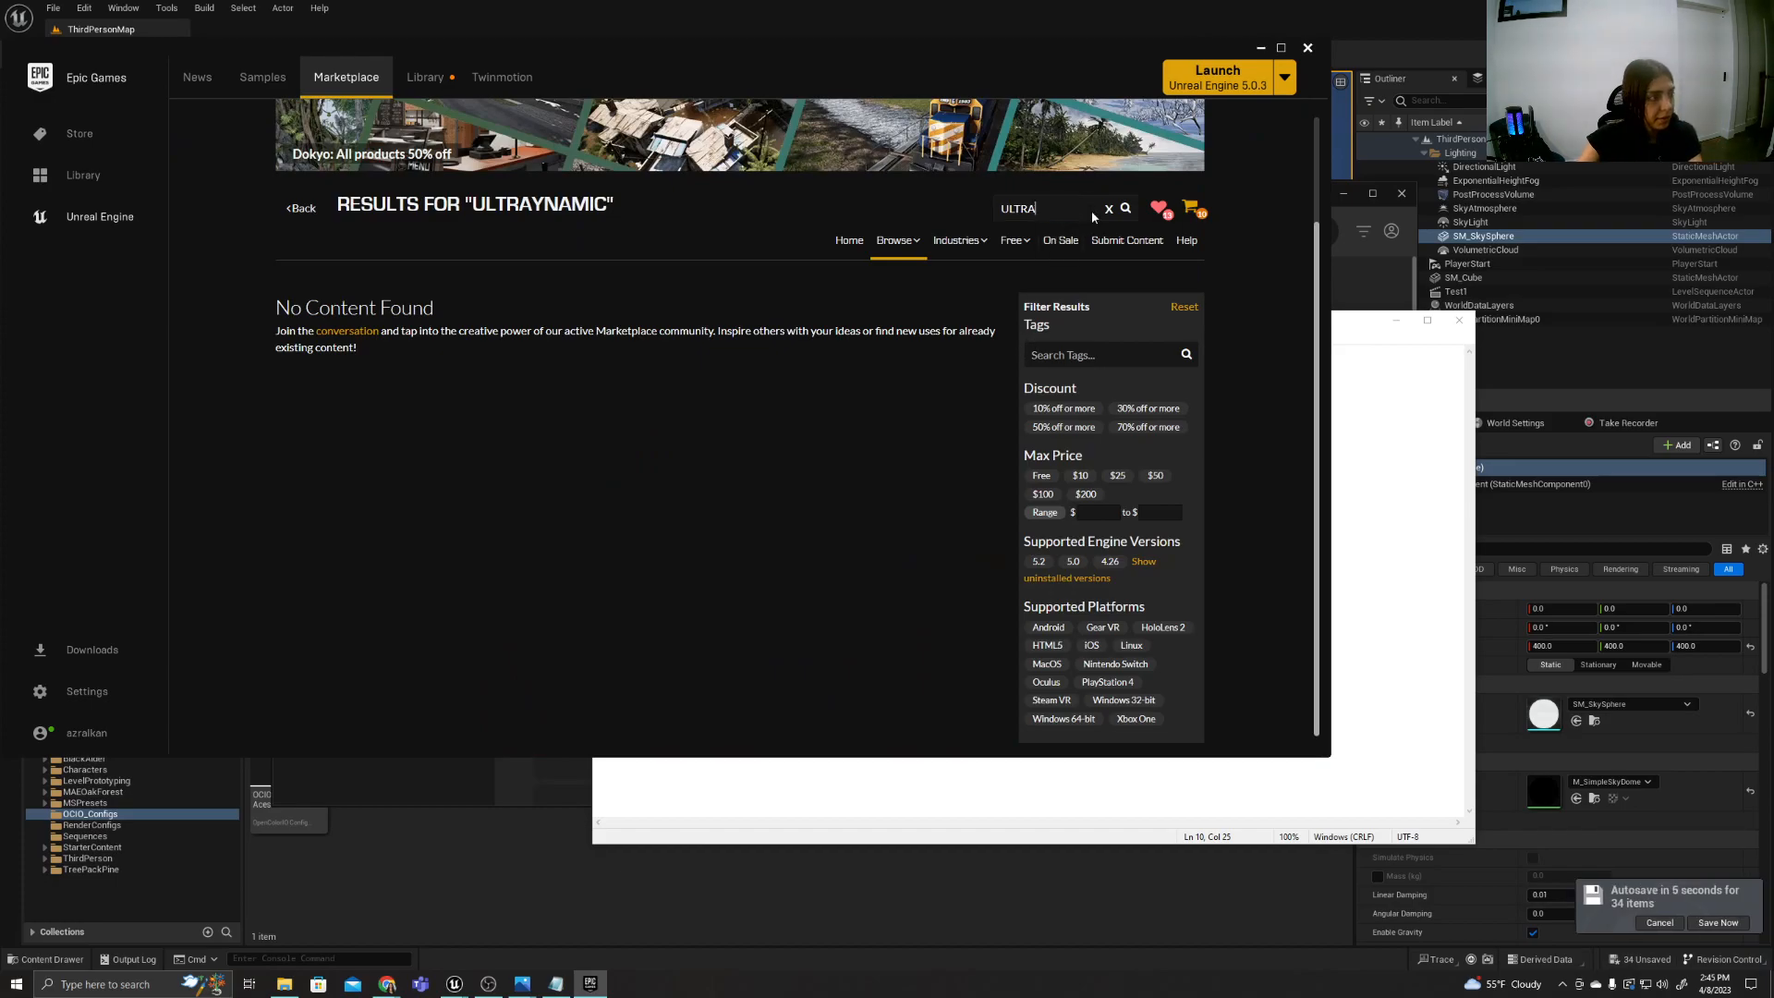
key("Return")
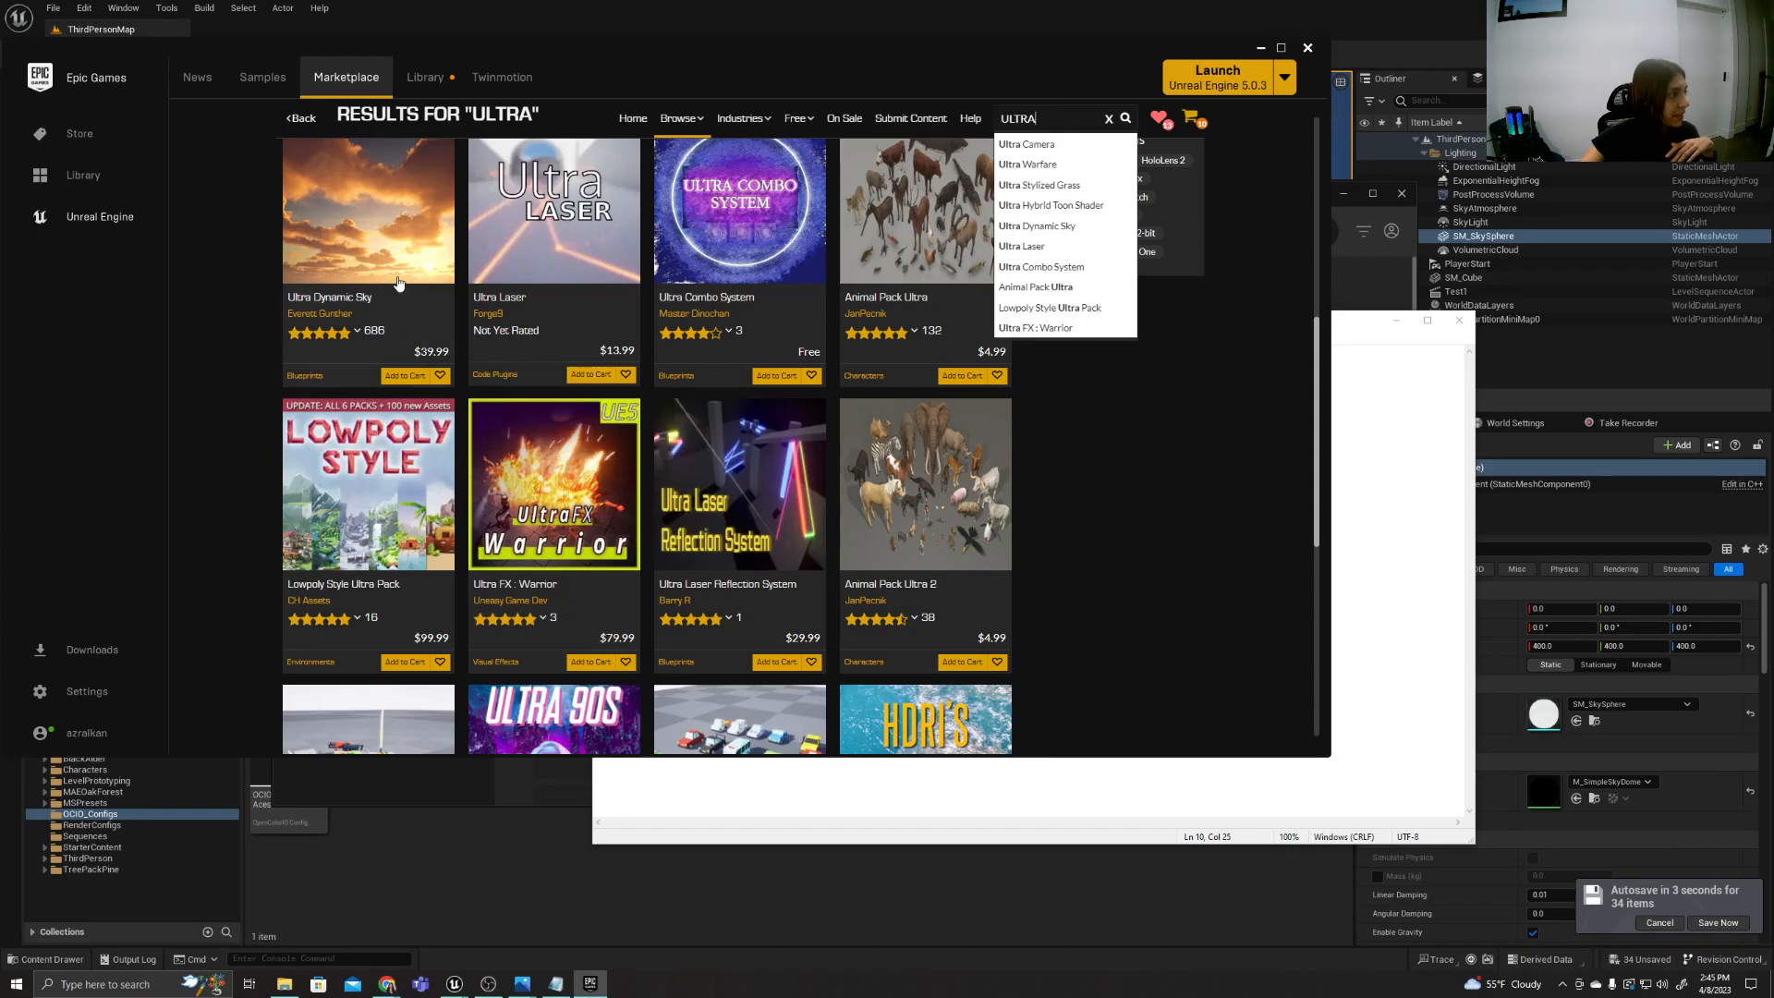
left_click(400, 289)
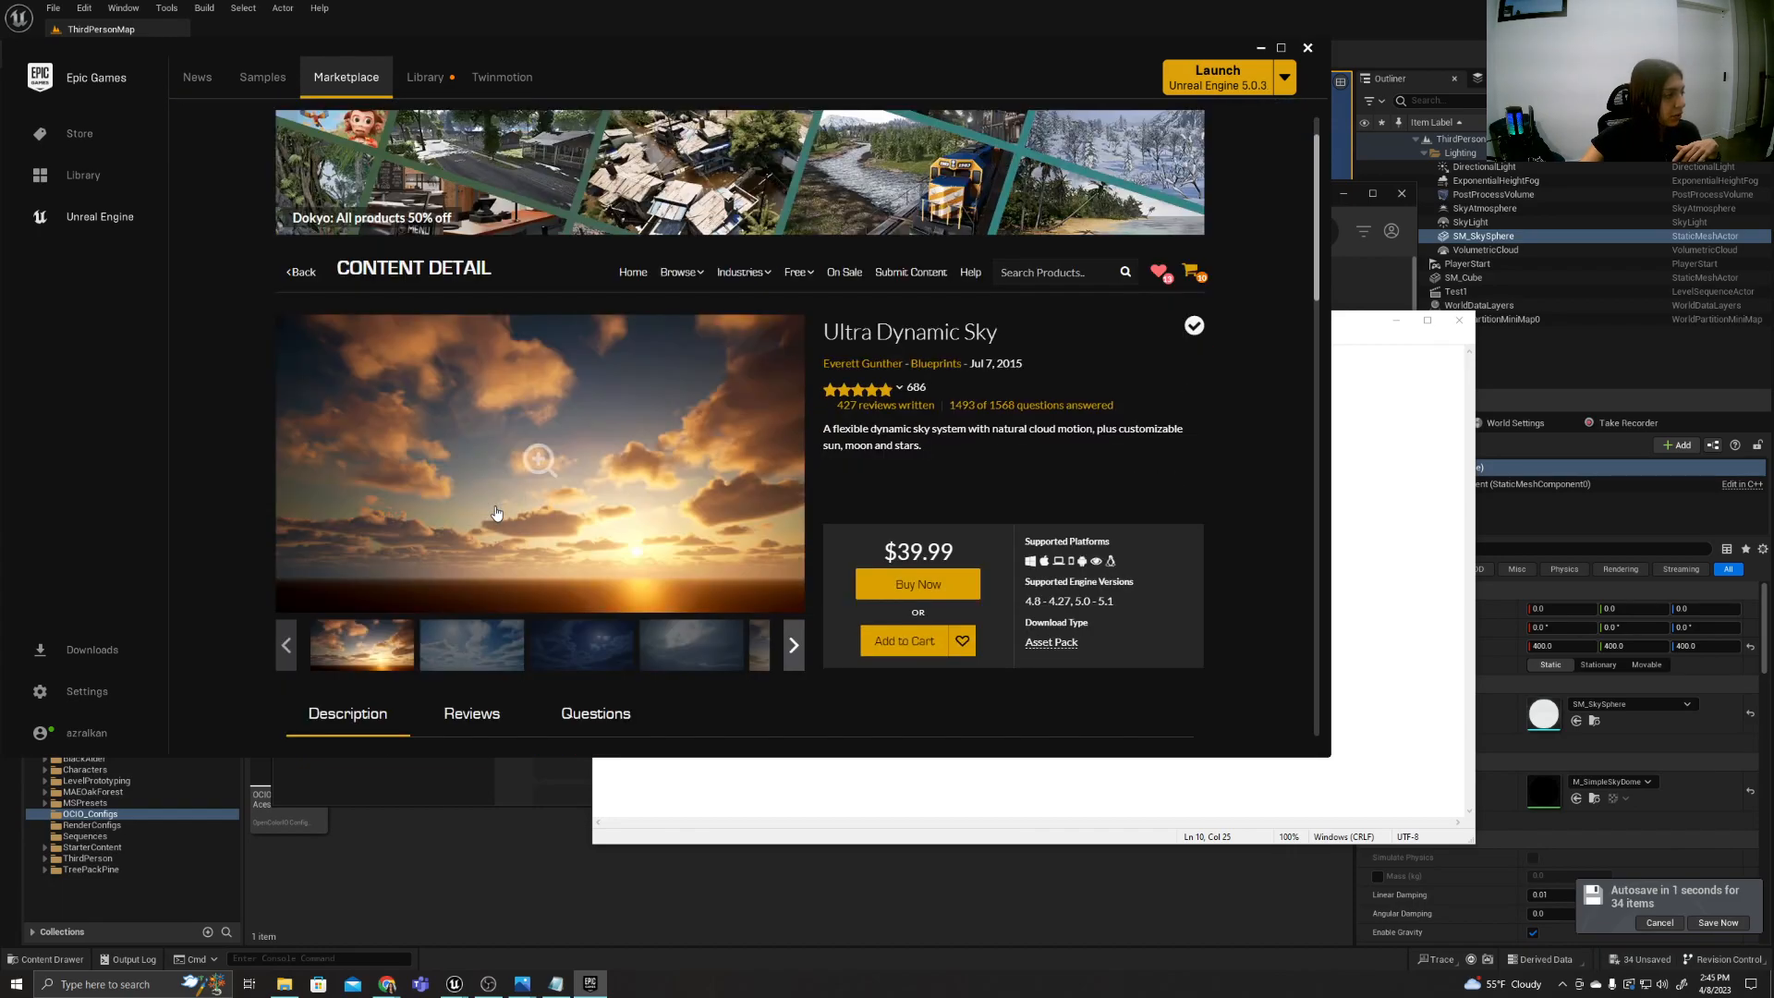
View several preview images of Ultra Dynamic Sky and return to the Unreal editor.
scroll(496, 513, "down", 2)
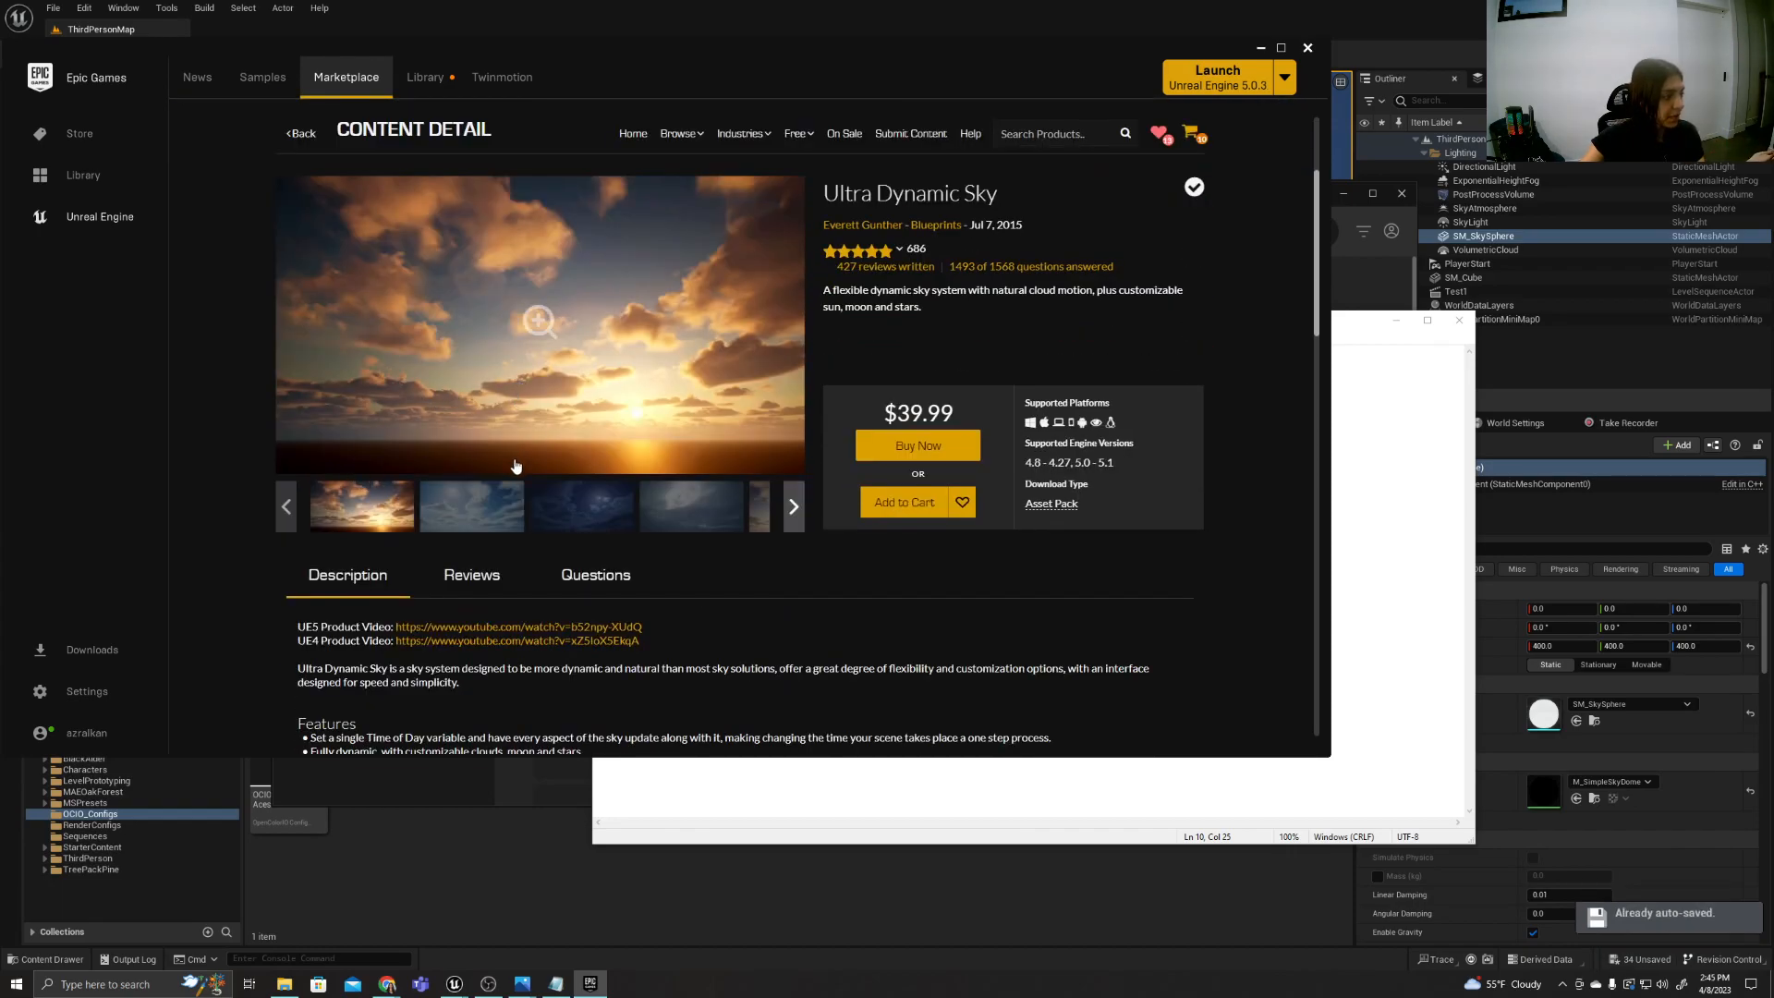
left_click(463, 519)
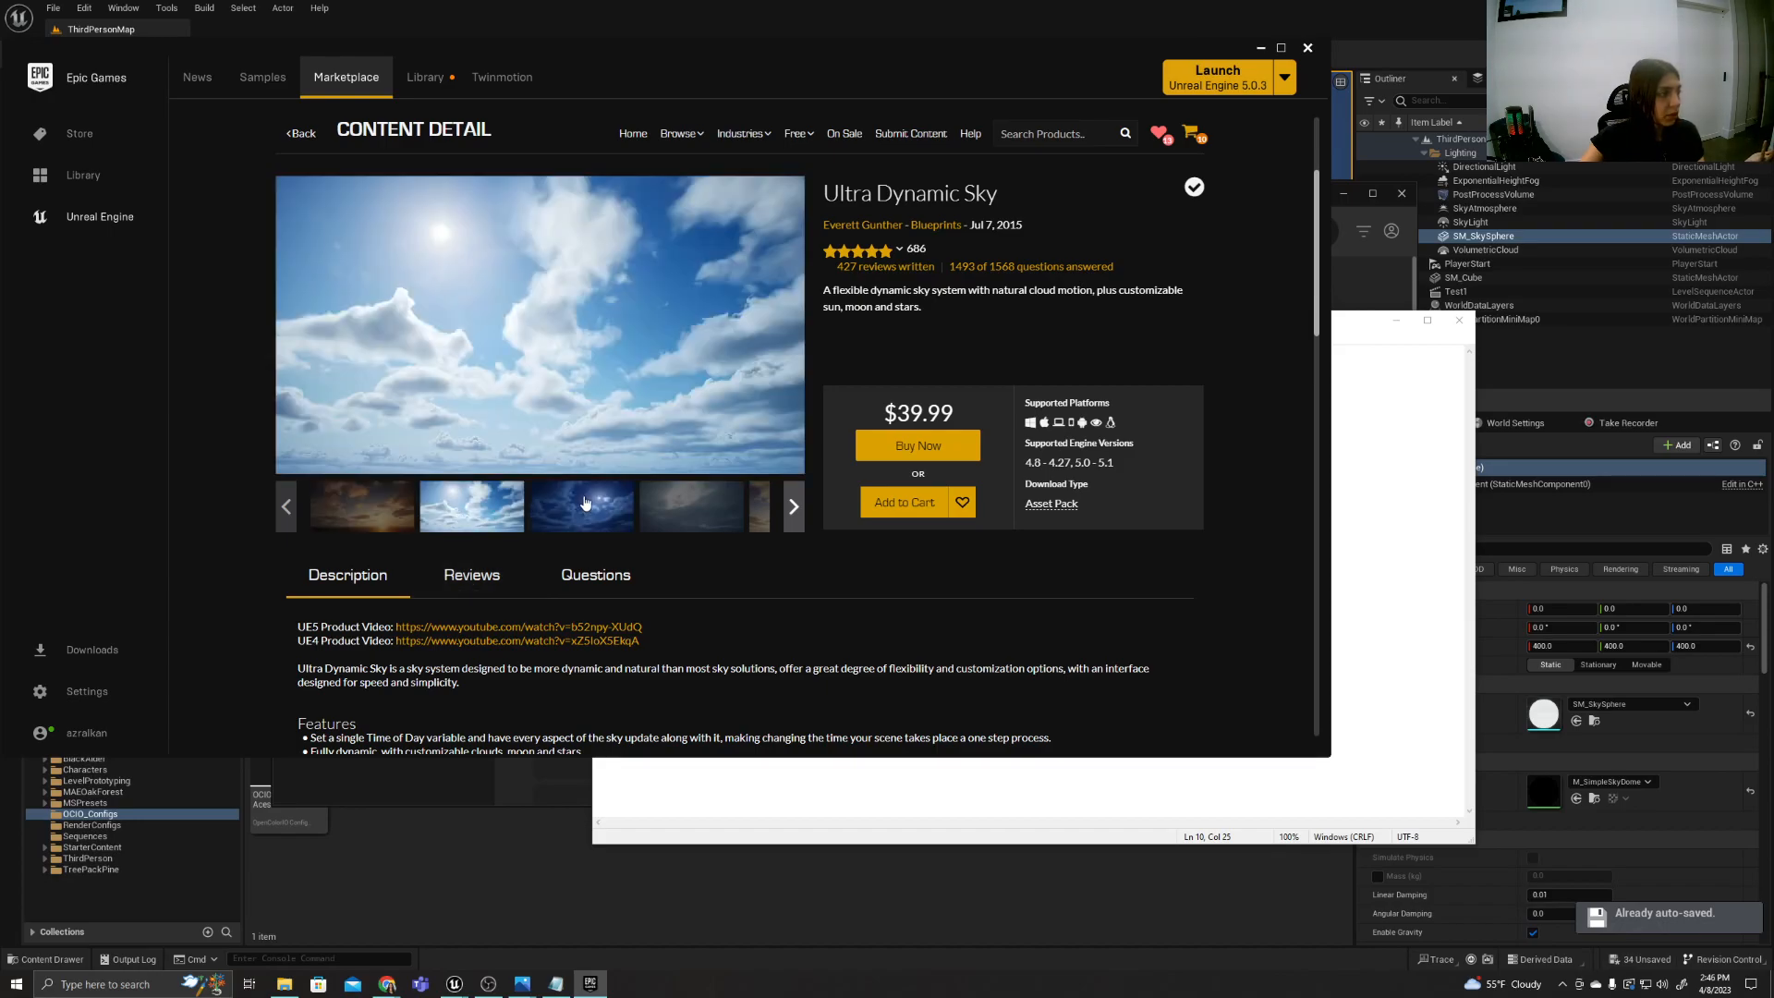
left_click(584, 503)
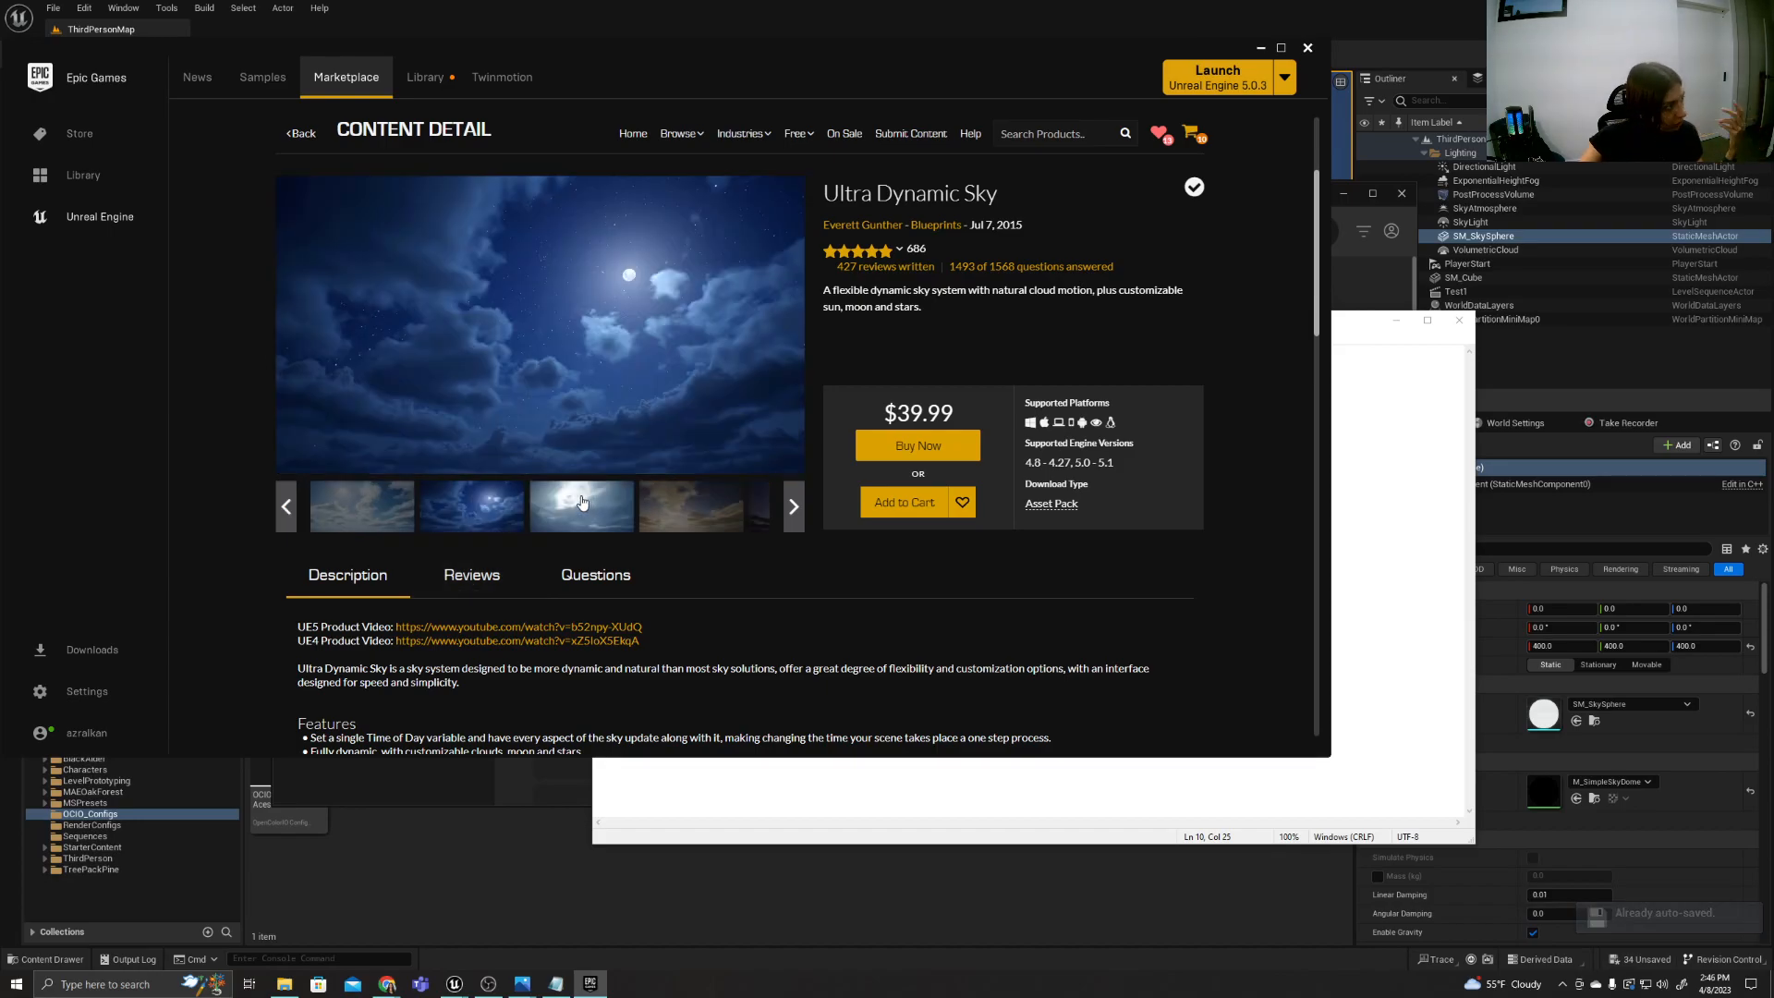
left_click(670, 516)
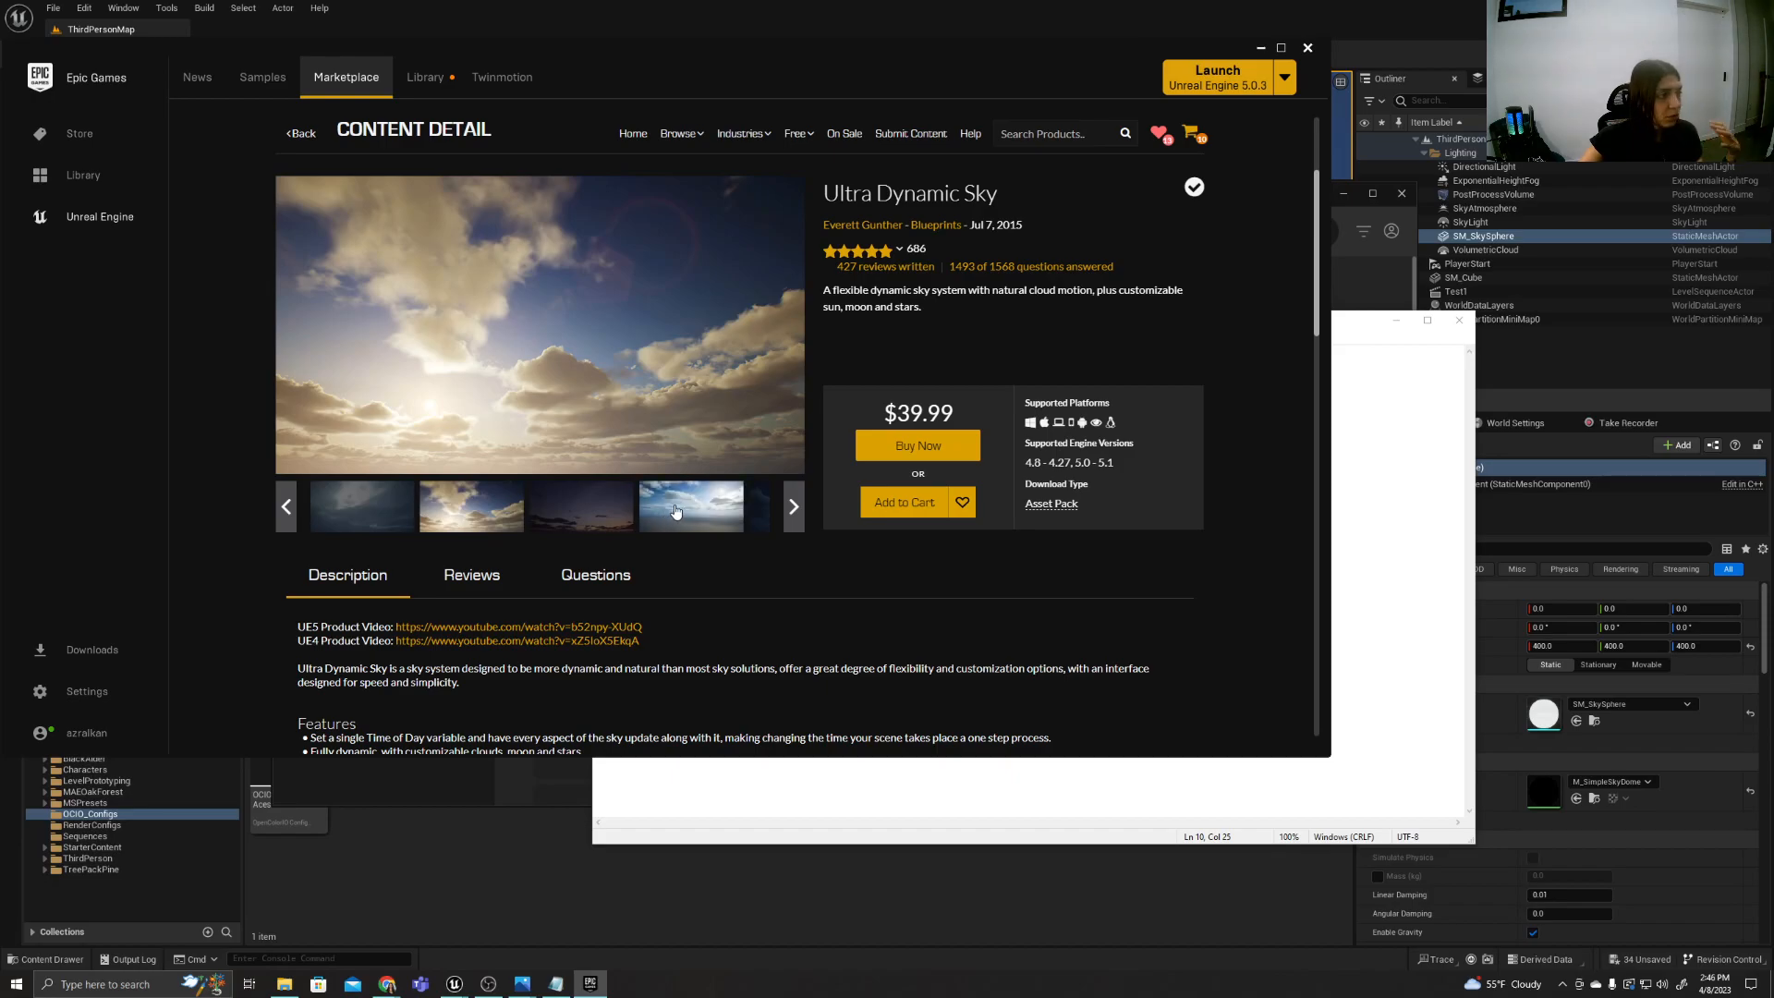
left_click(678, 513)
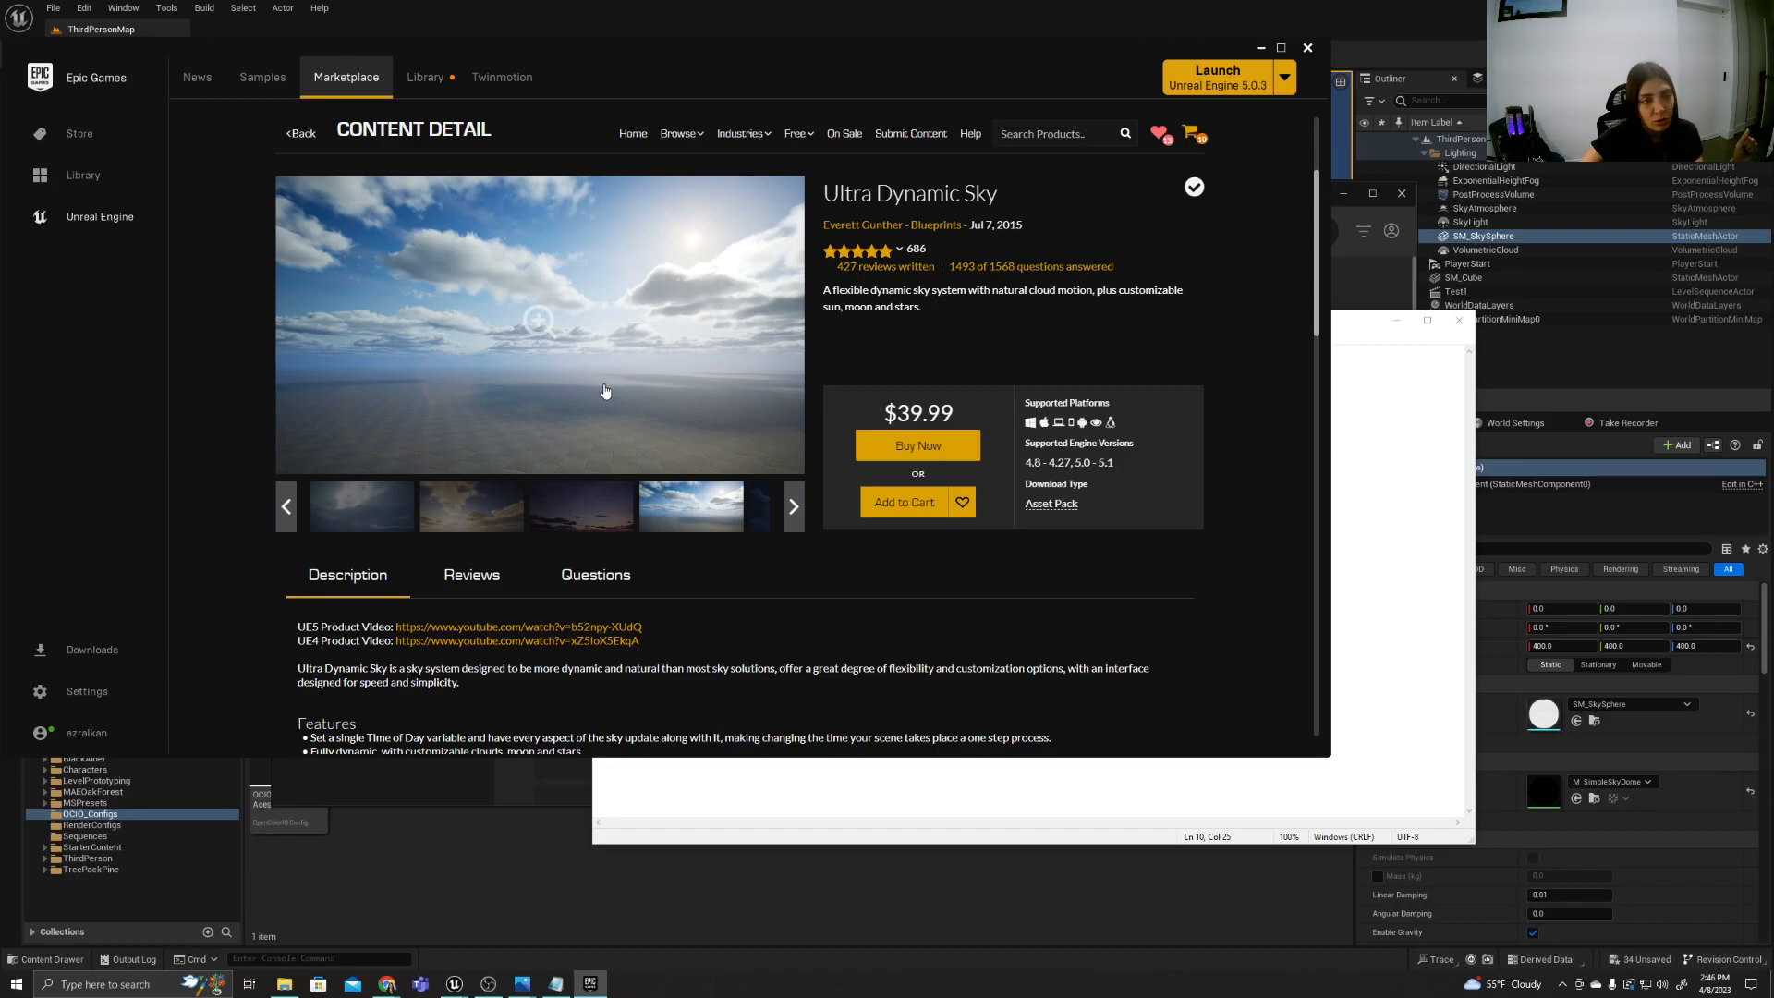
left_click(520, 815)
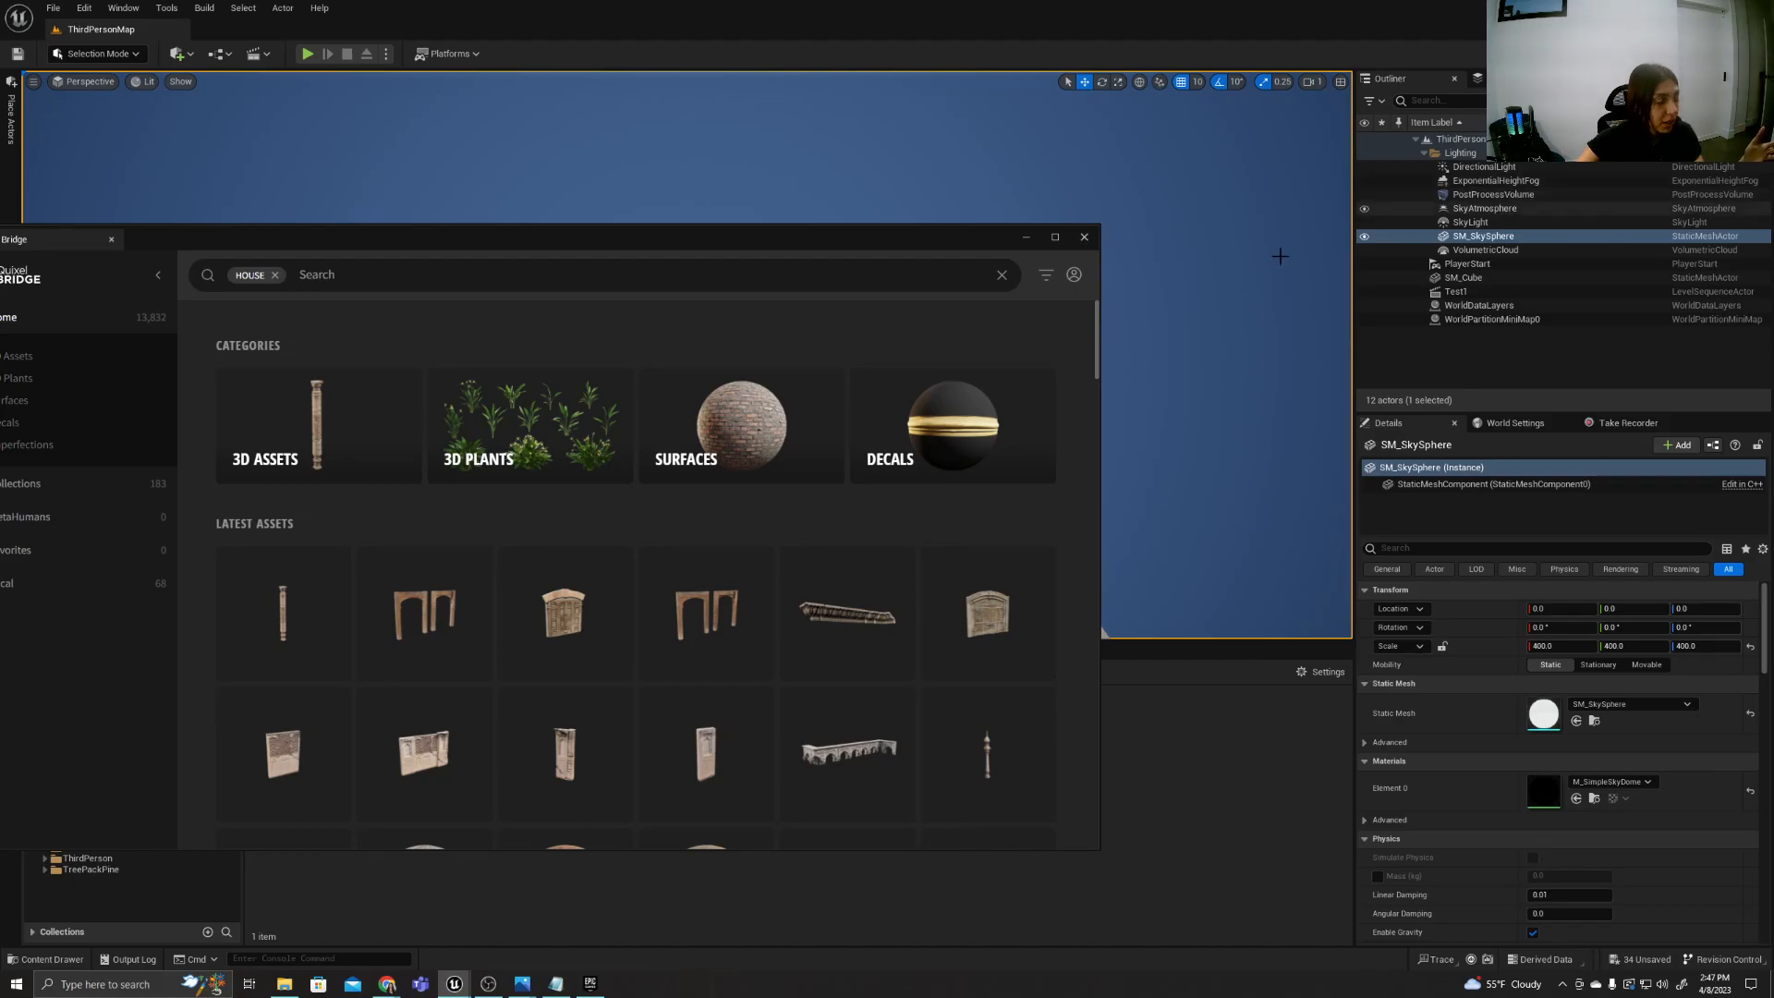
Review the plan in Notepad and view two tree house reference images from the UnrealInspo folder.
left_click(561, 993)
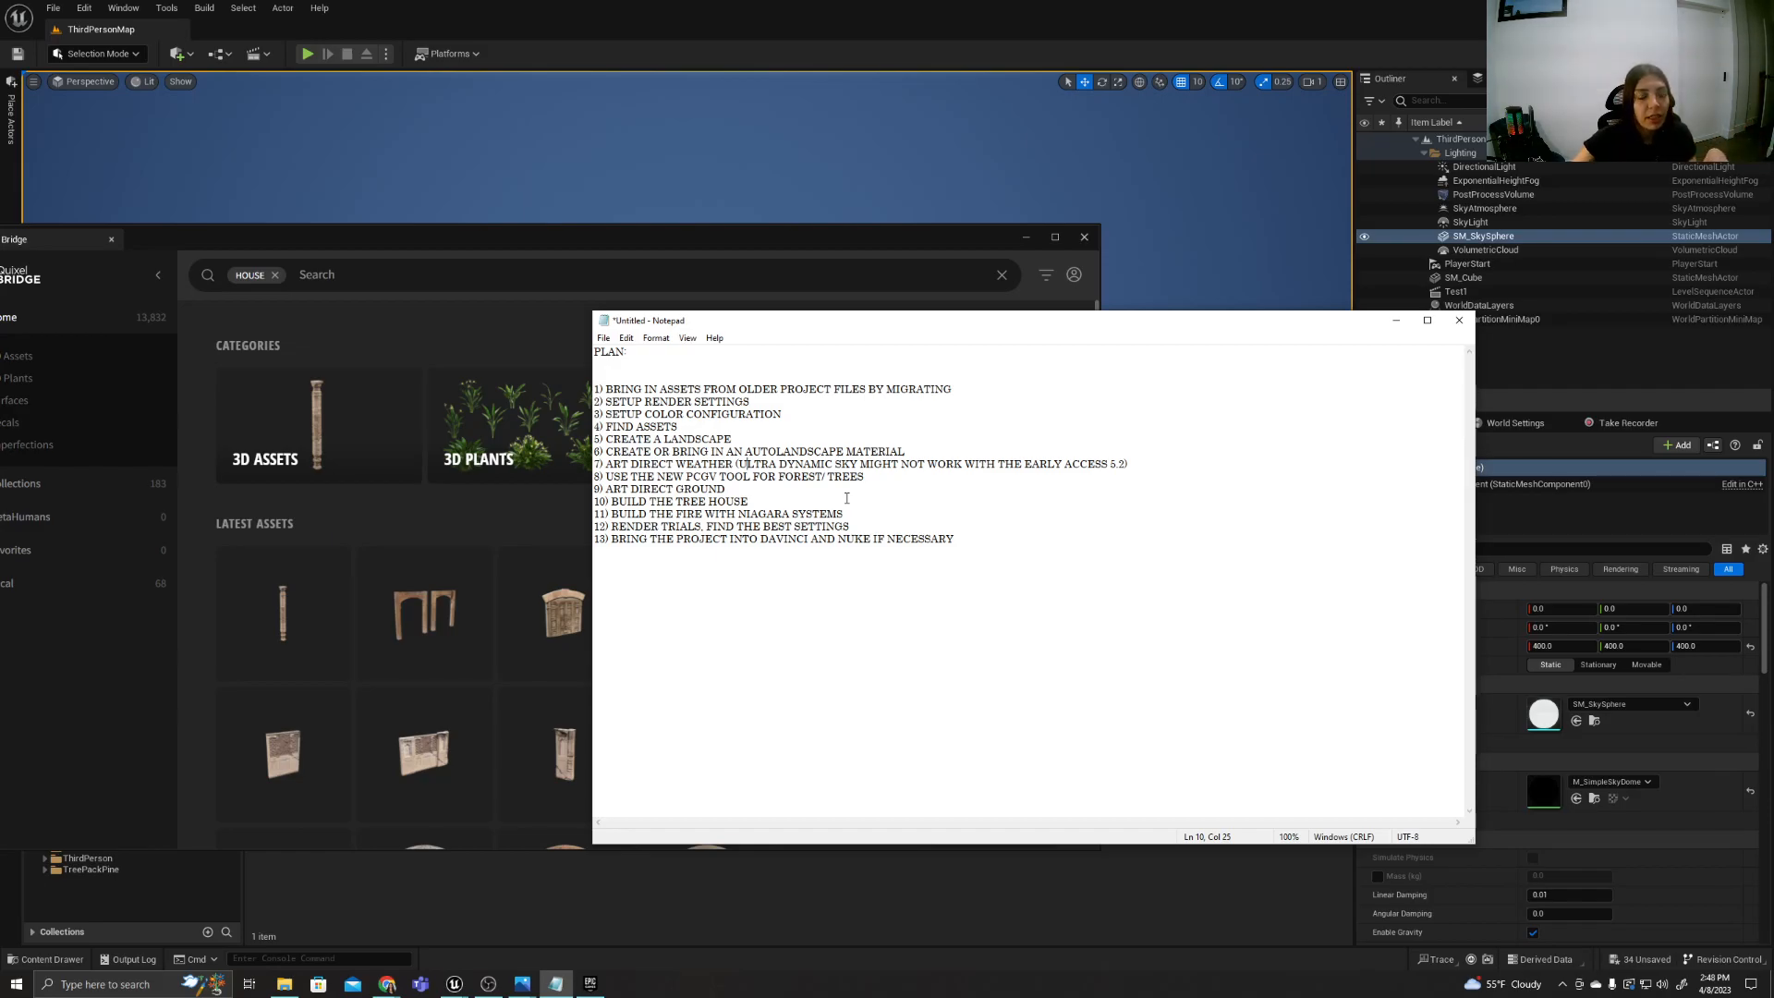
left_click(283, 983)
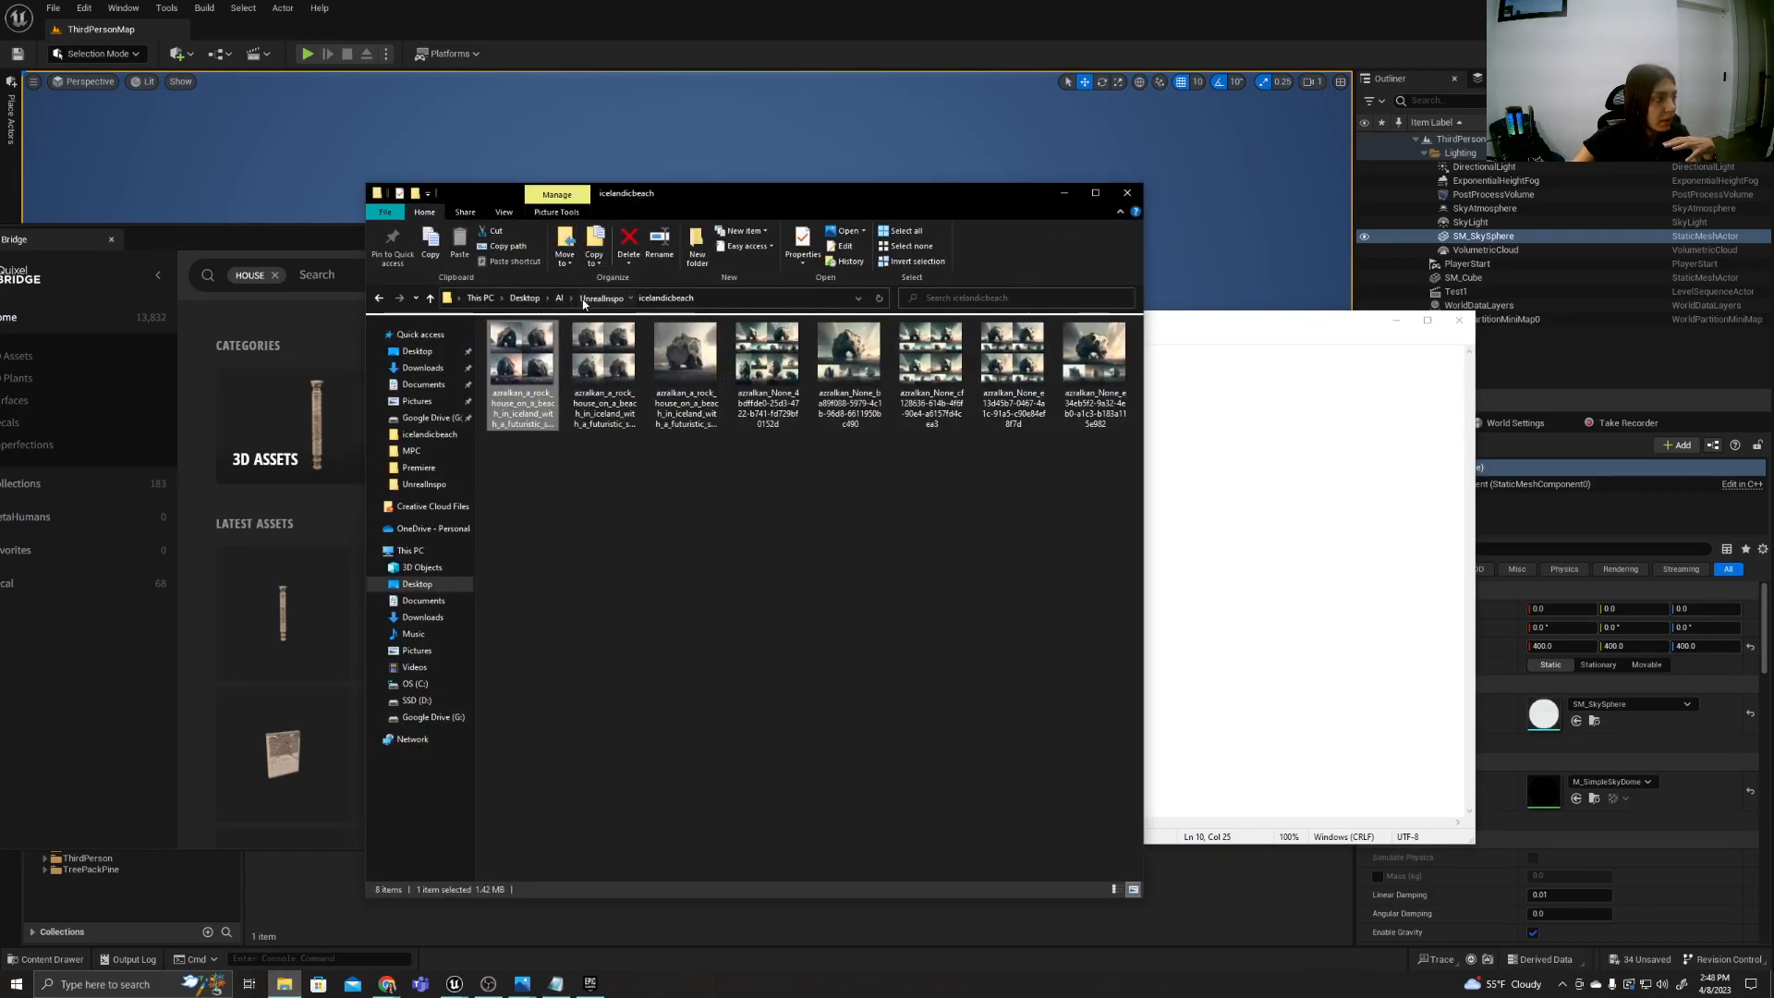
left_click(600, 297)
double_click(628, 472)
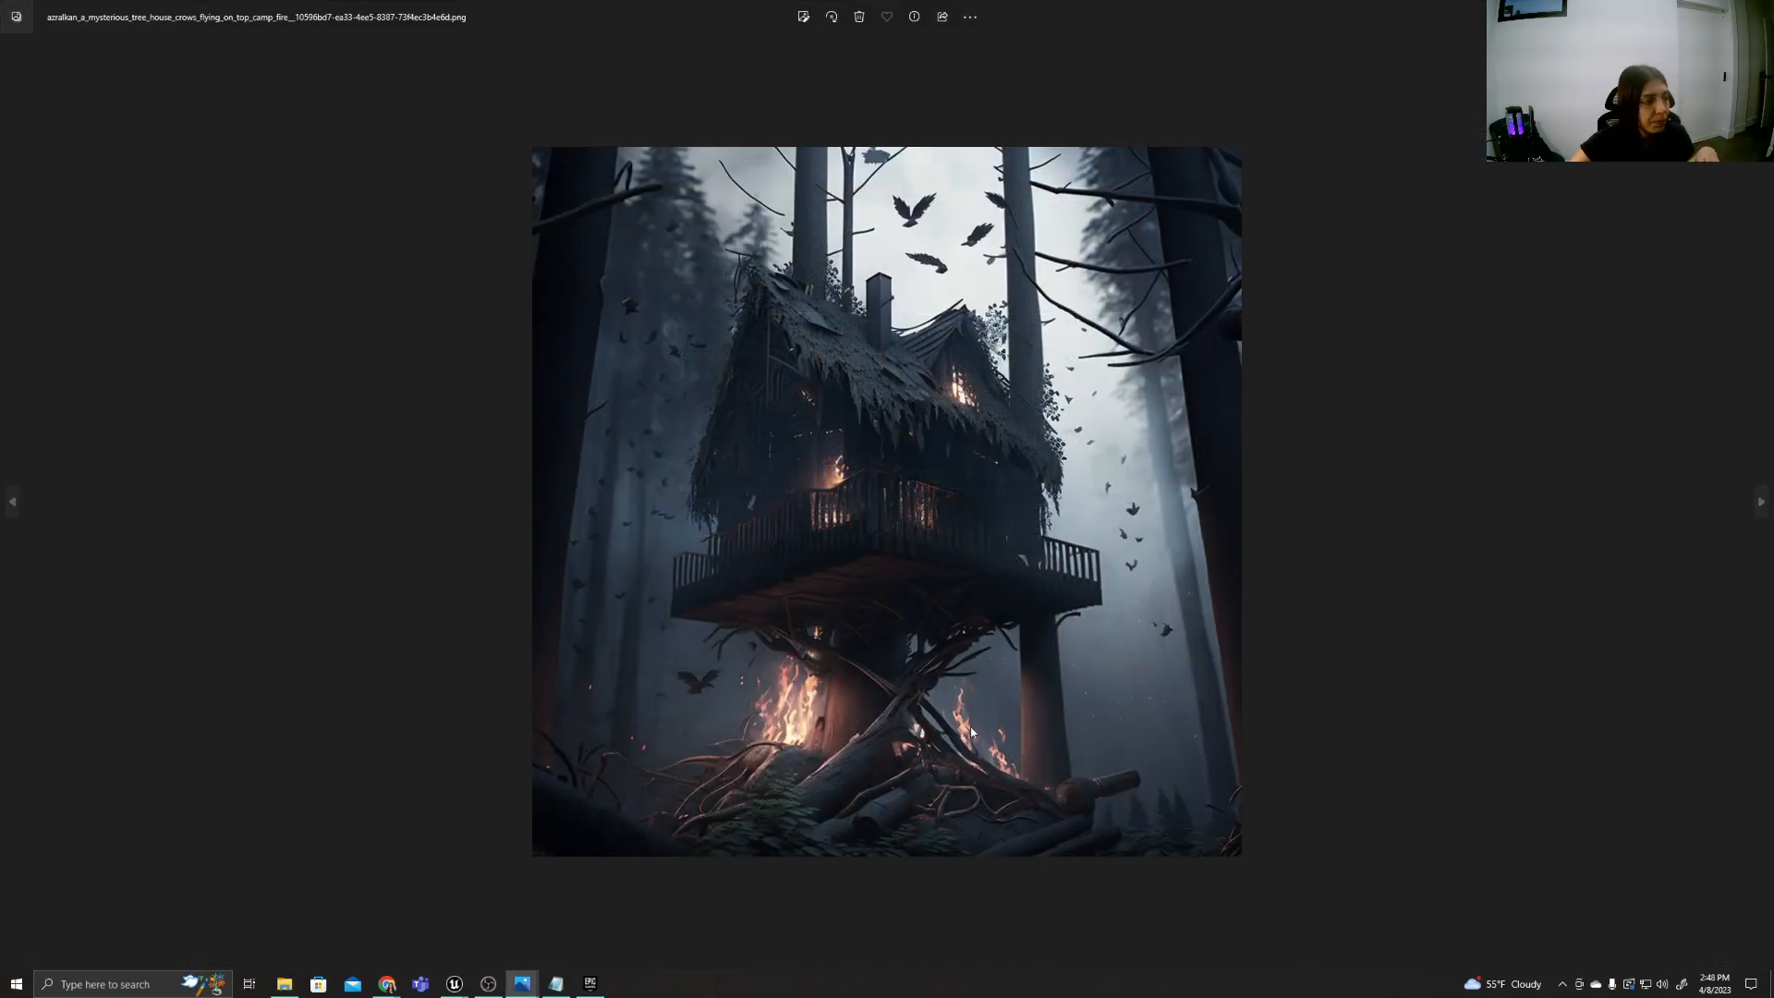
key("Right")
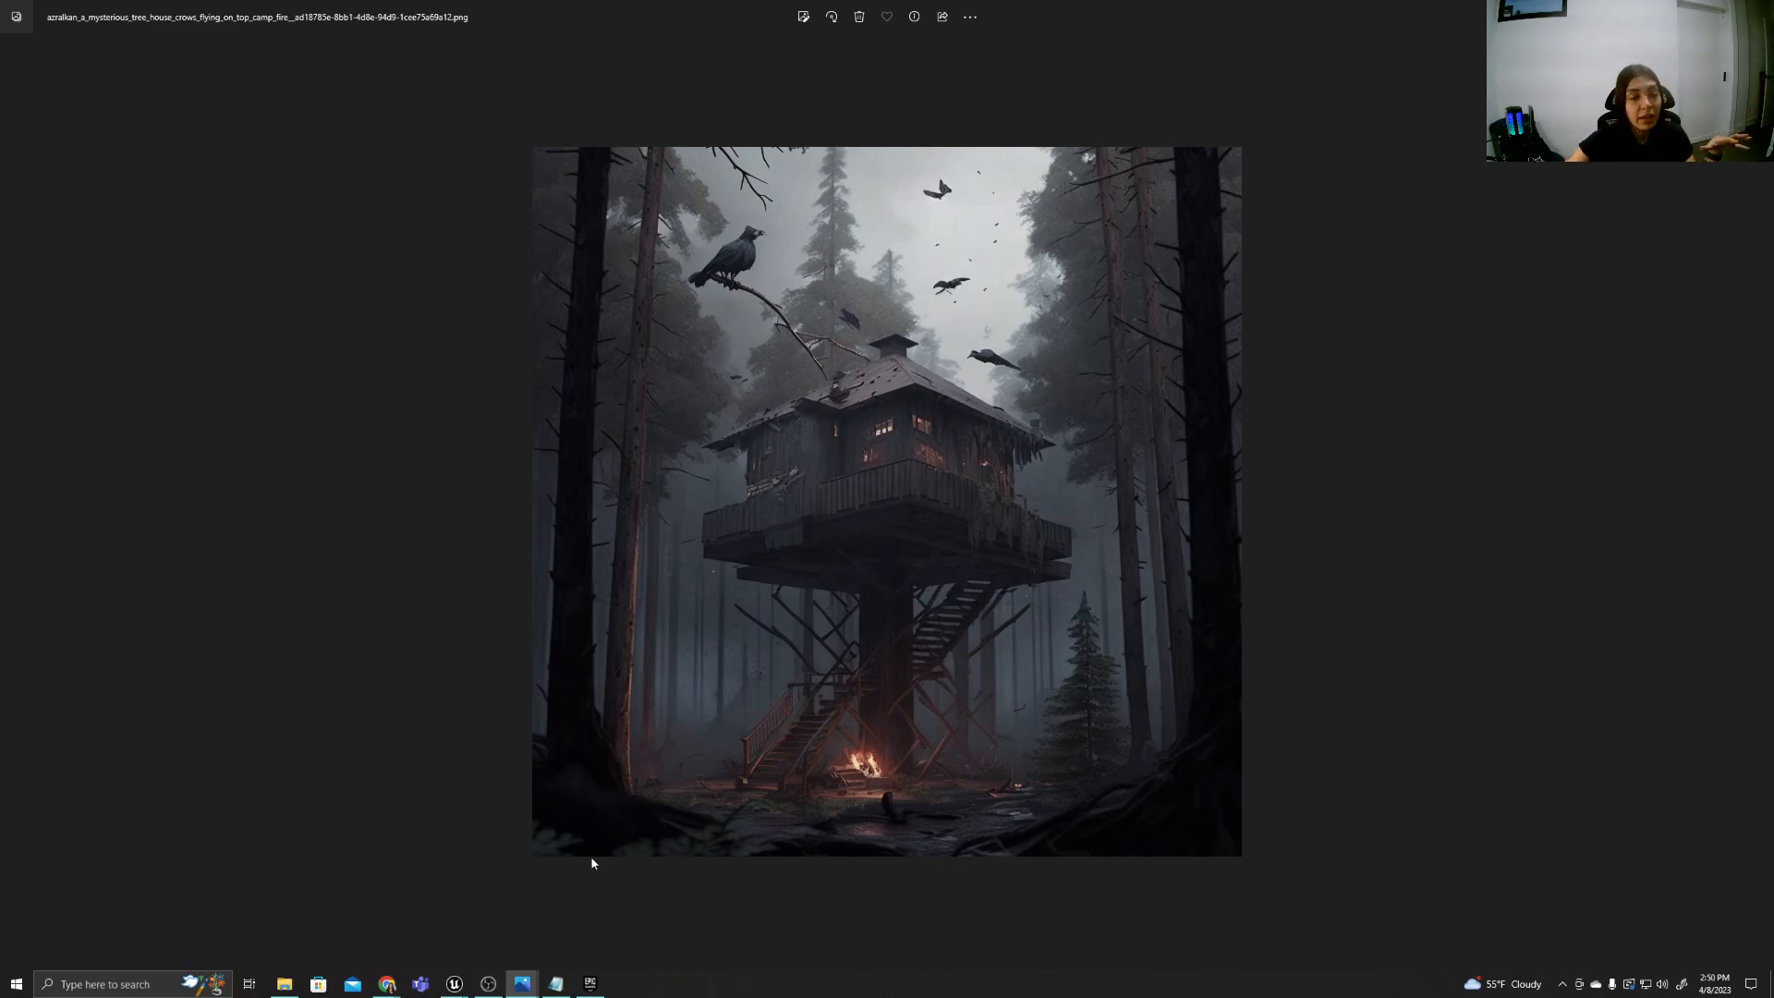
Review and minimize the Notepad plan, then return to the WitchsForest1 editor and minimize the Bridge window.
left_click(555, 983)
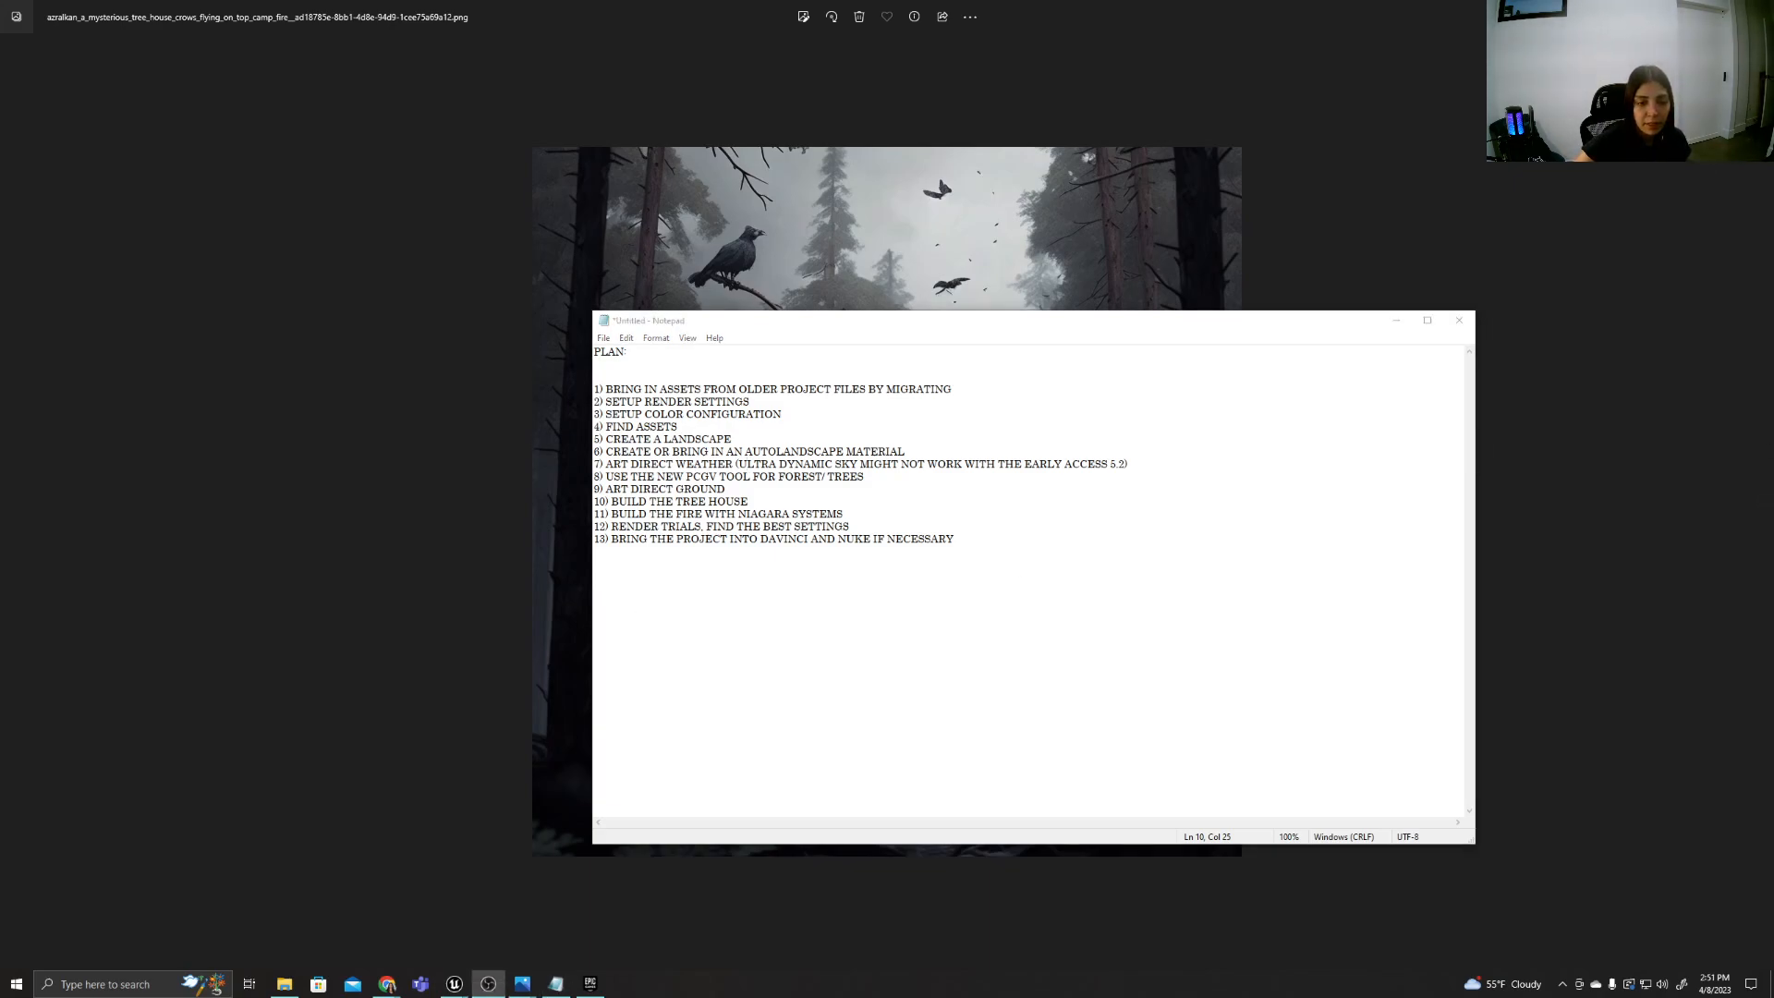
left_click(1396, 320)
left_click(587, 987)
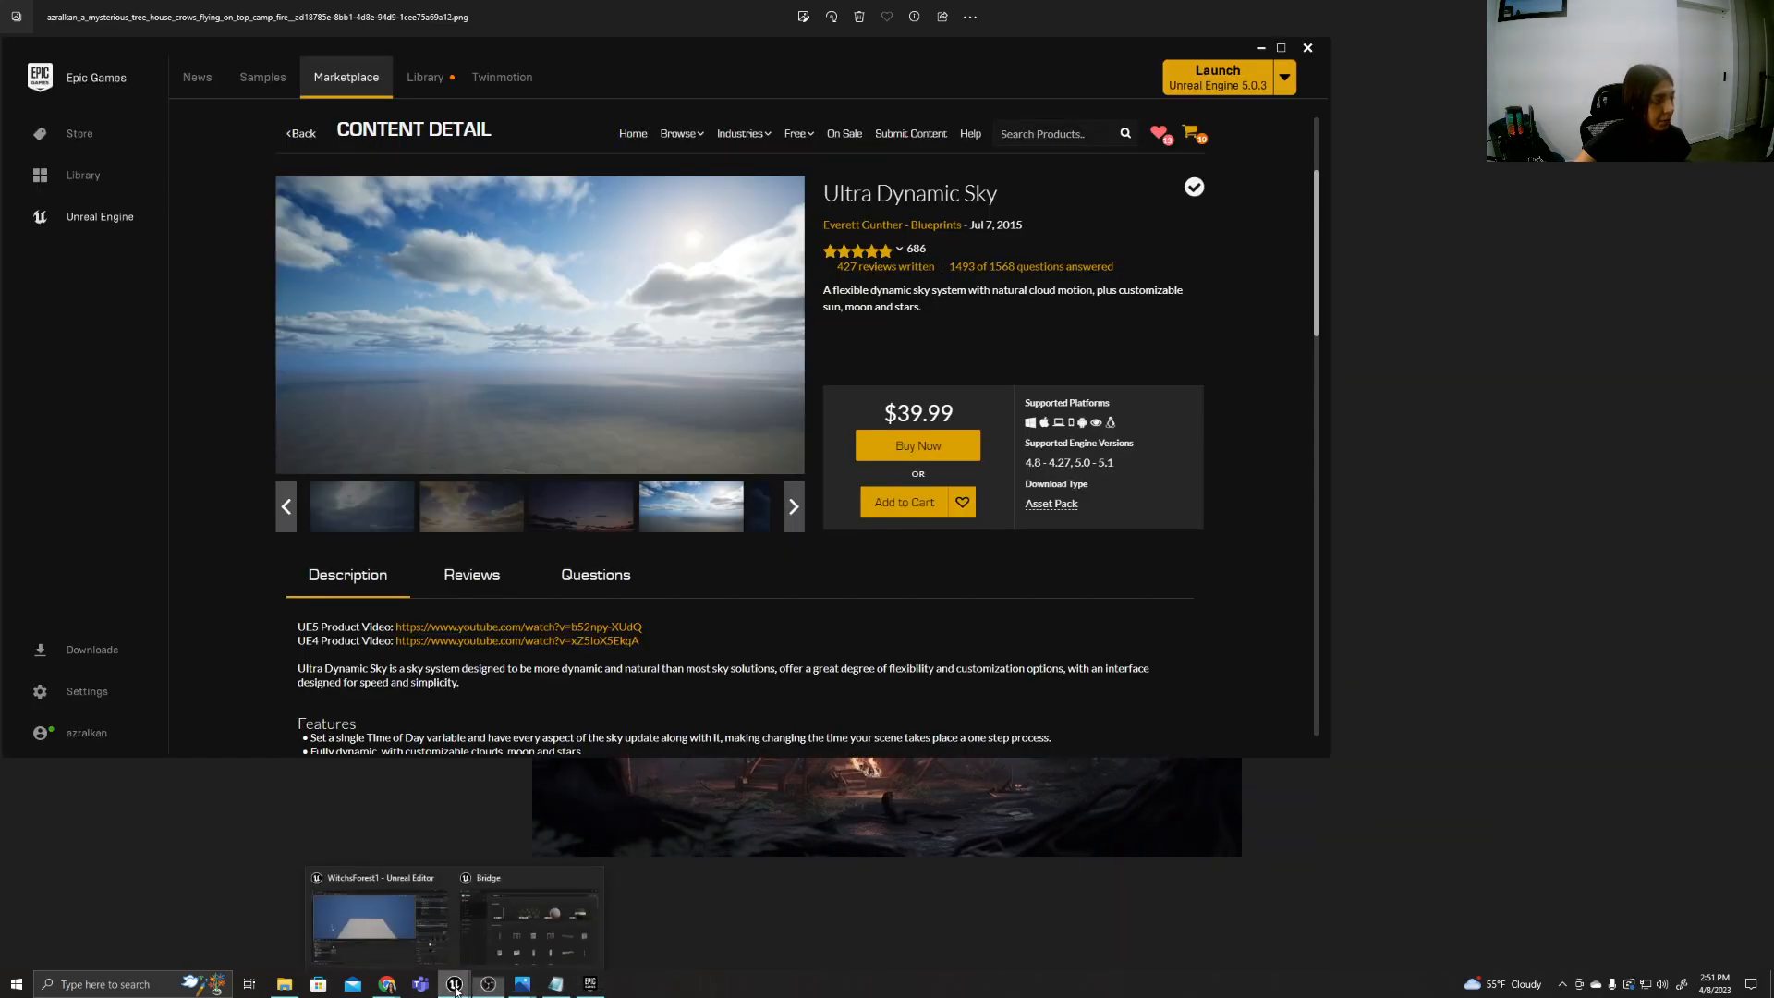
left_click(419, 935)
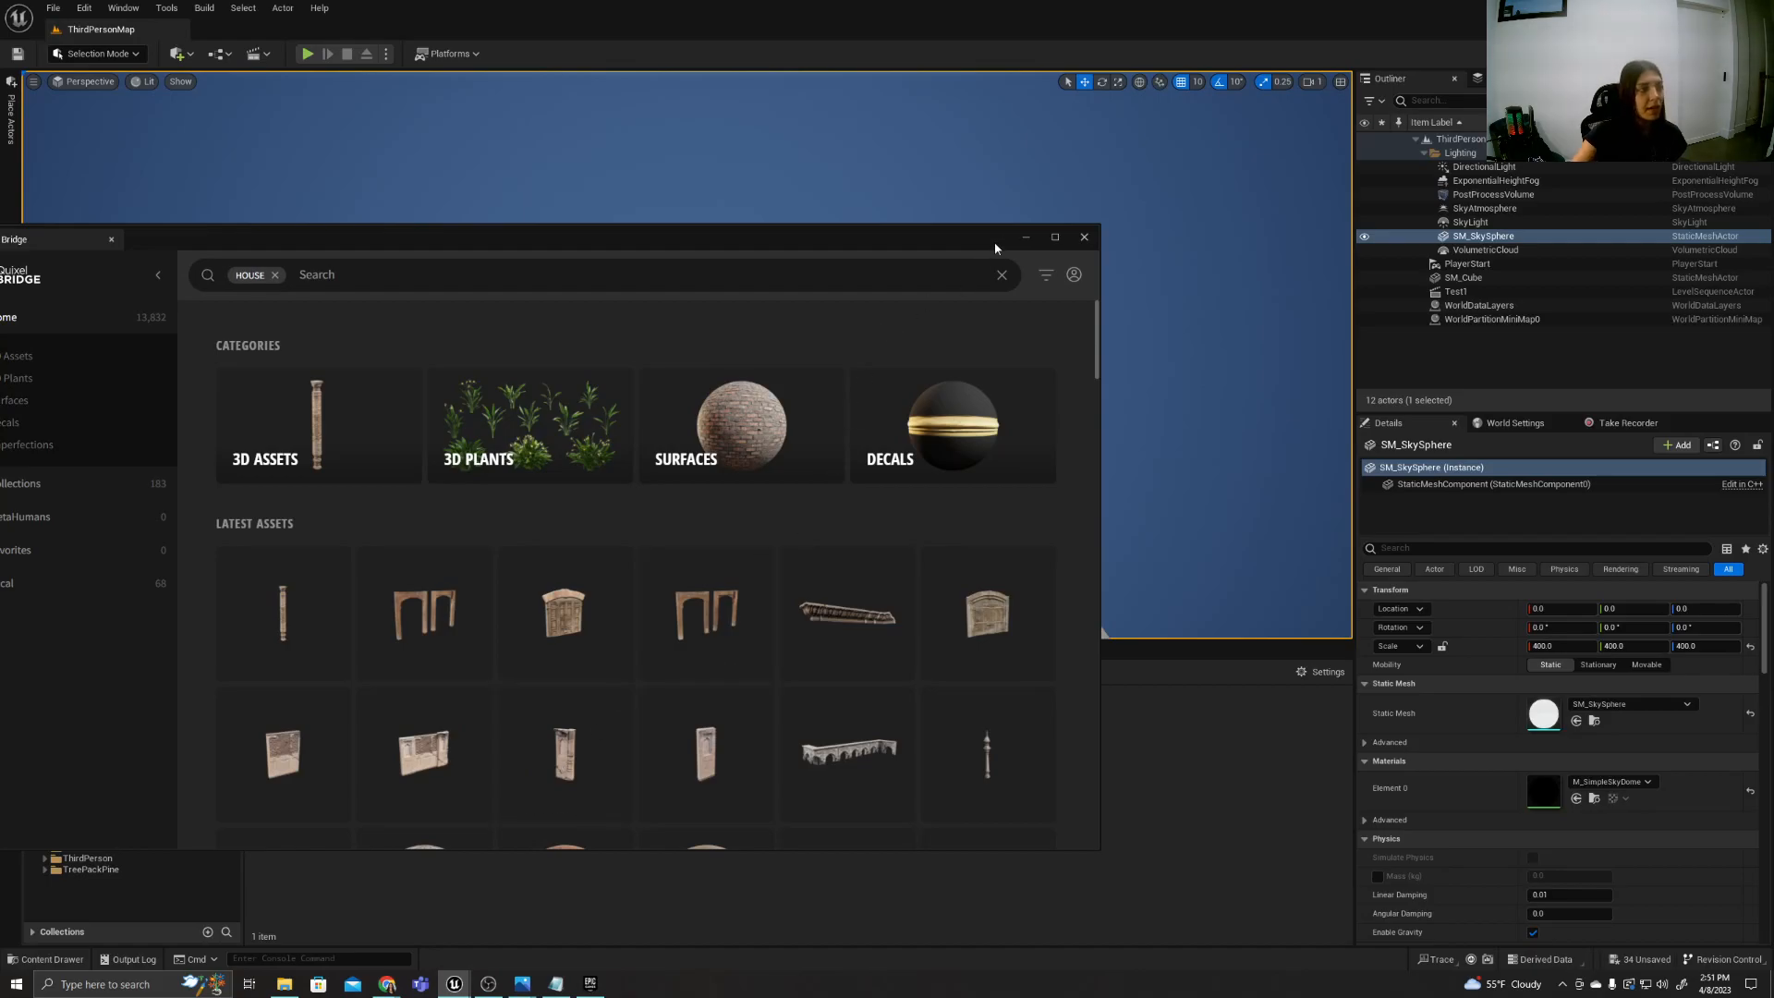
left_click(1020, 249)
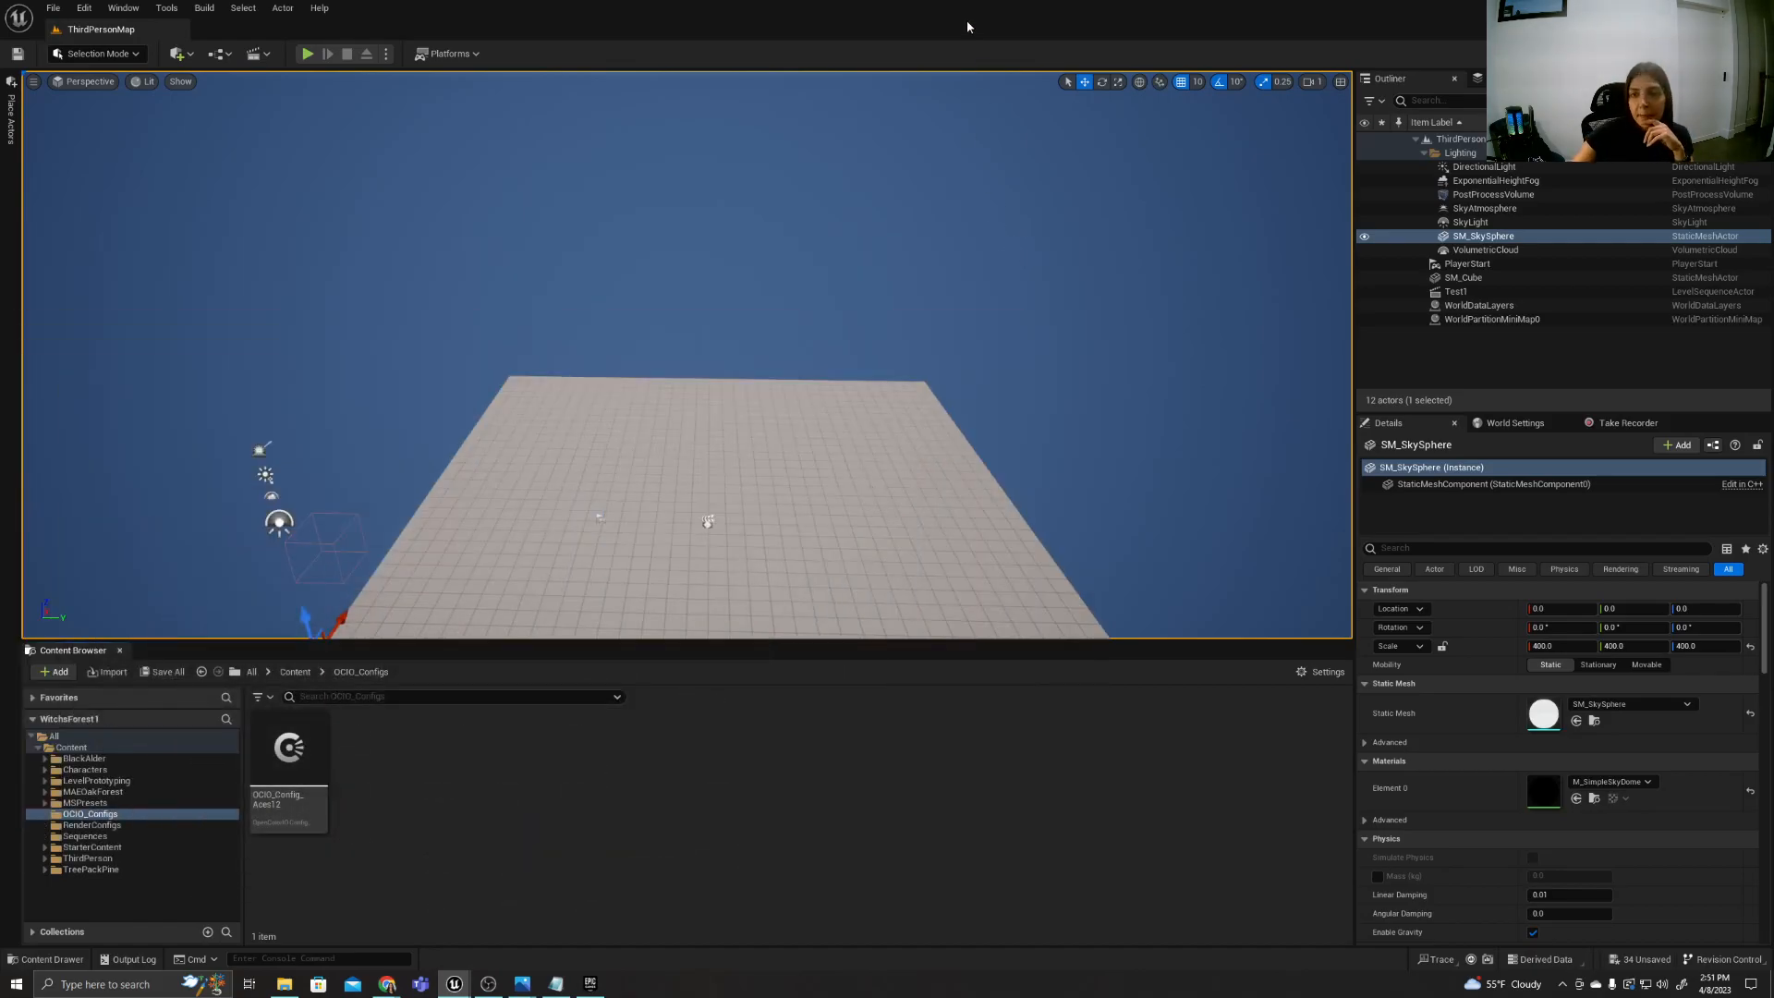